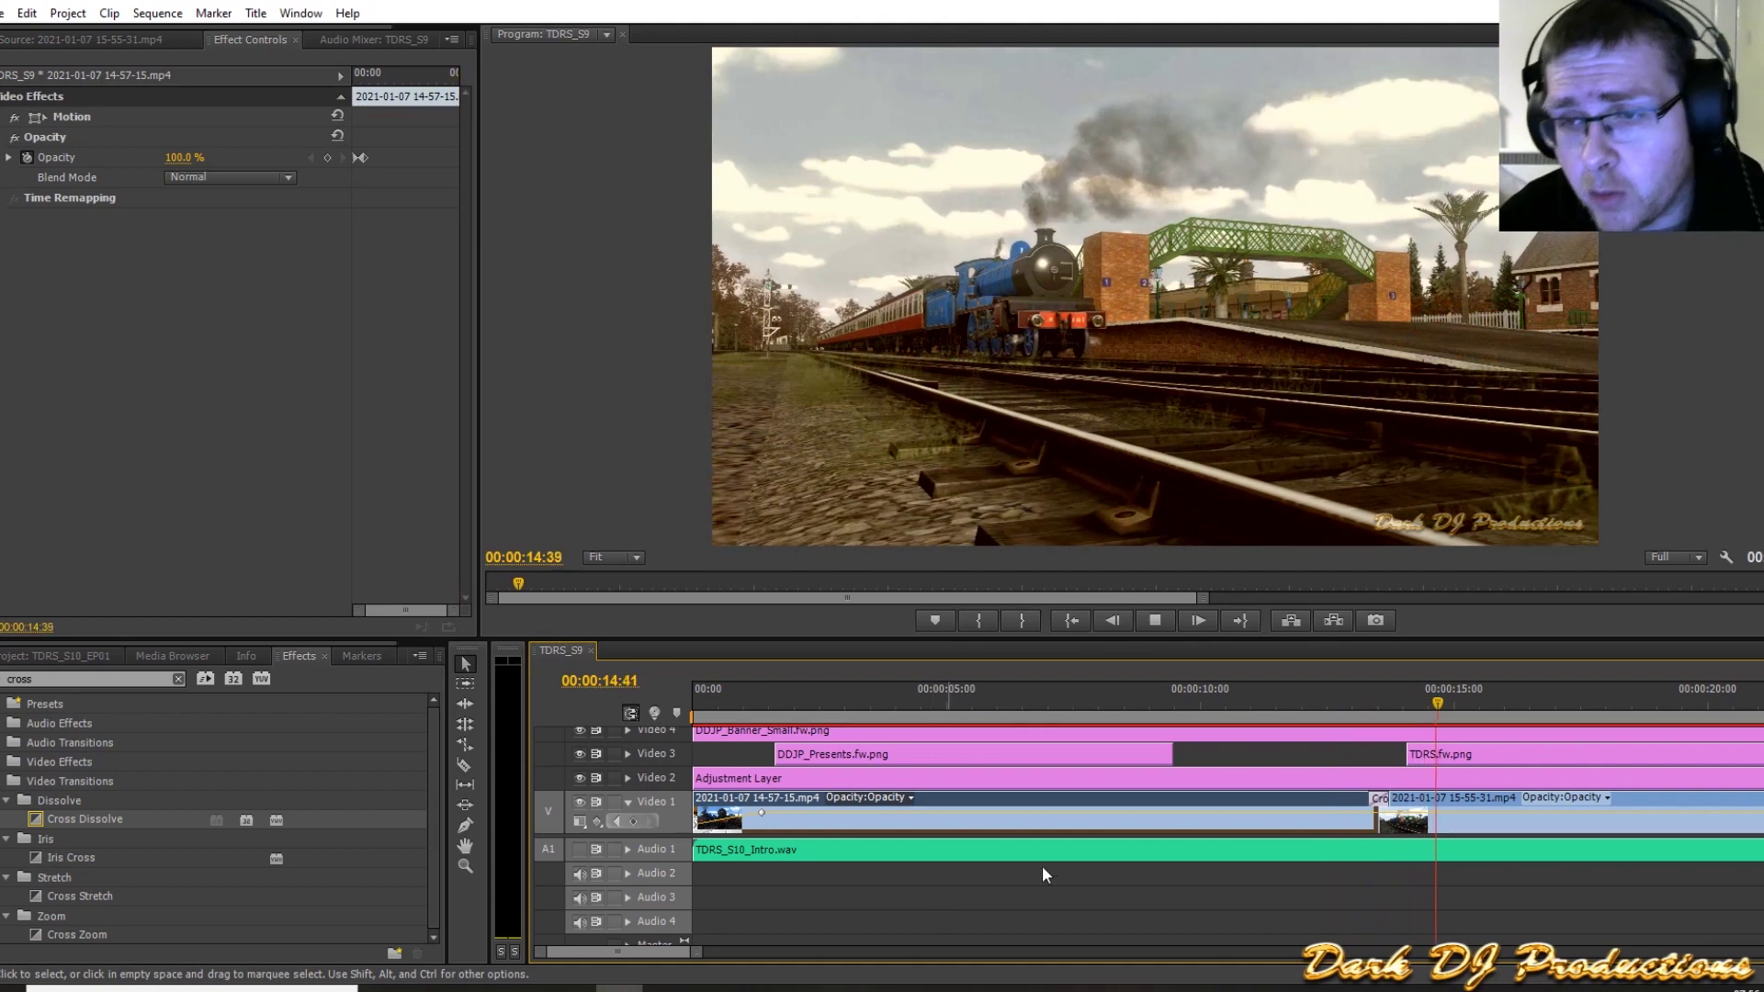
Step: Set the duration of the Cross Dissolve between the first two intro clips to 00:00:01:00 and play back the transition
left_click(1378, 799)
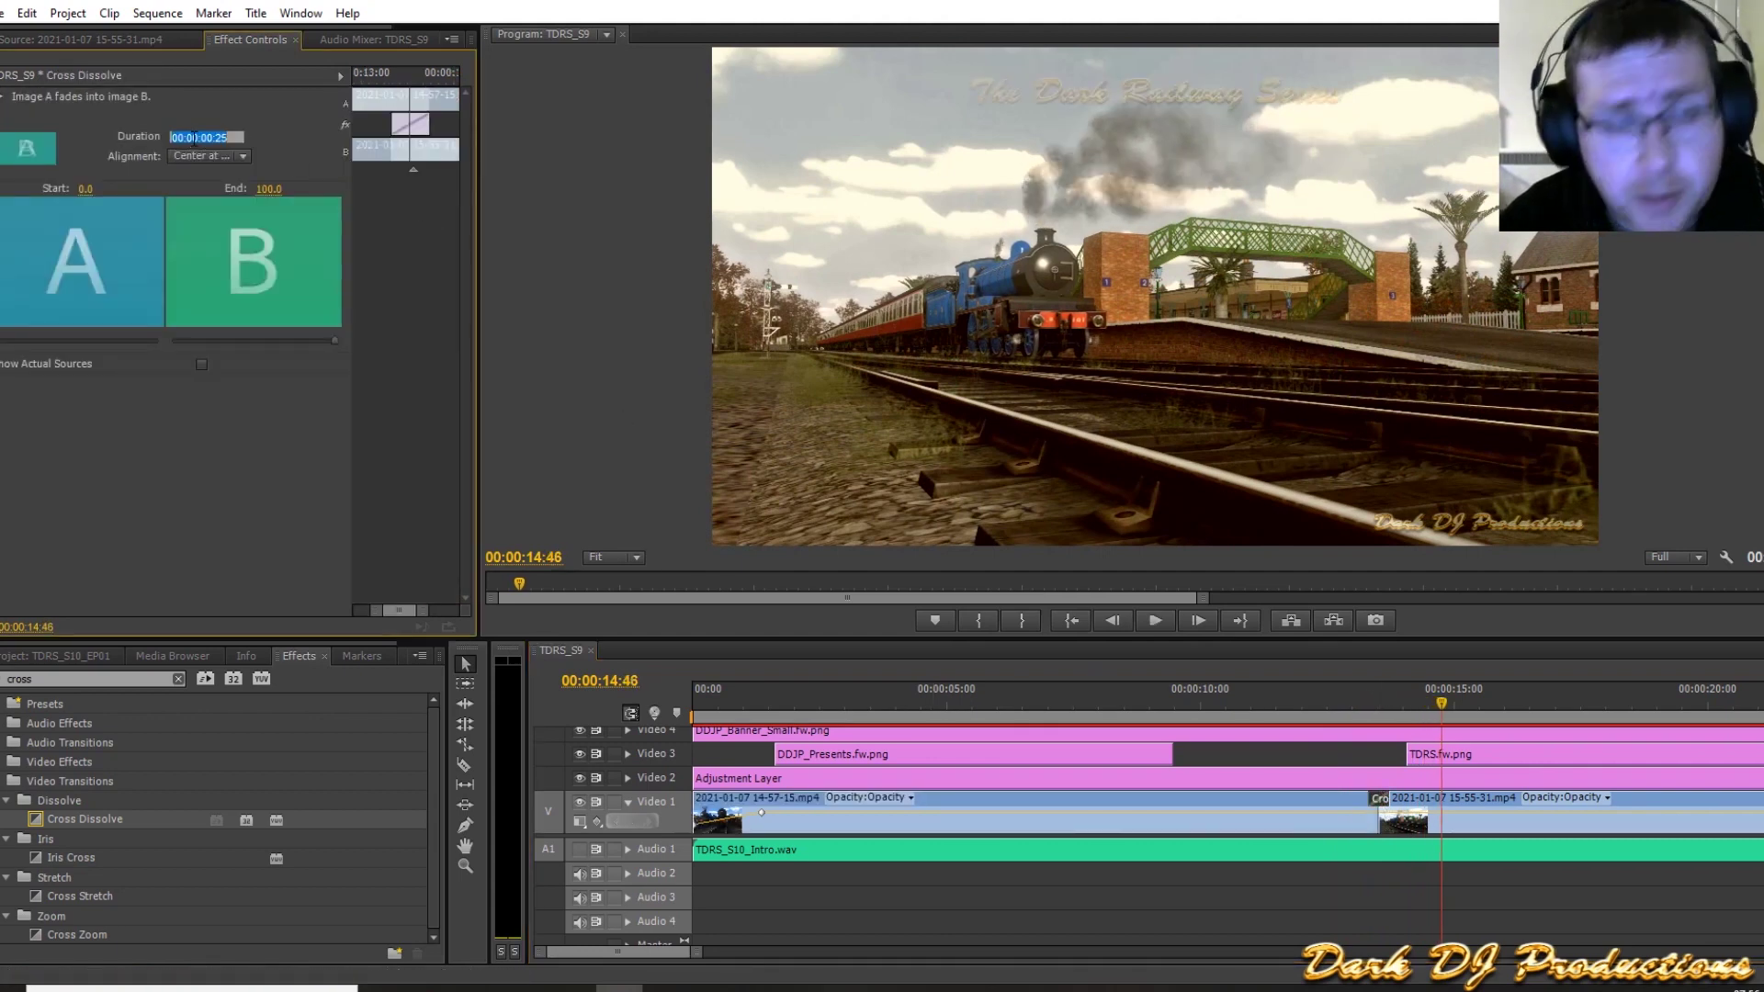
type("100")
key("Return")
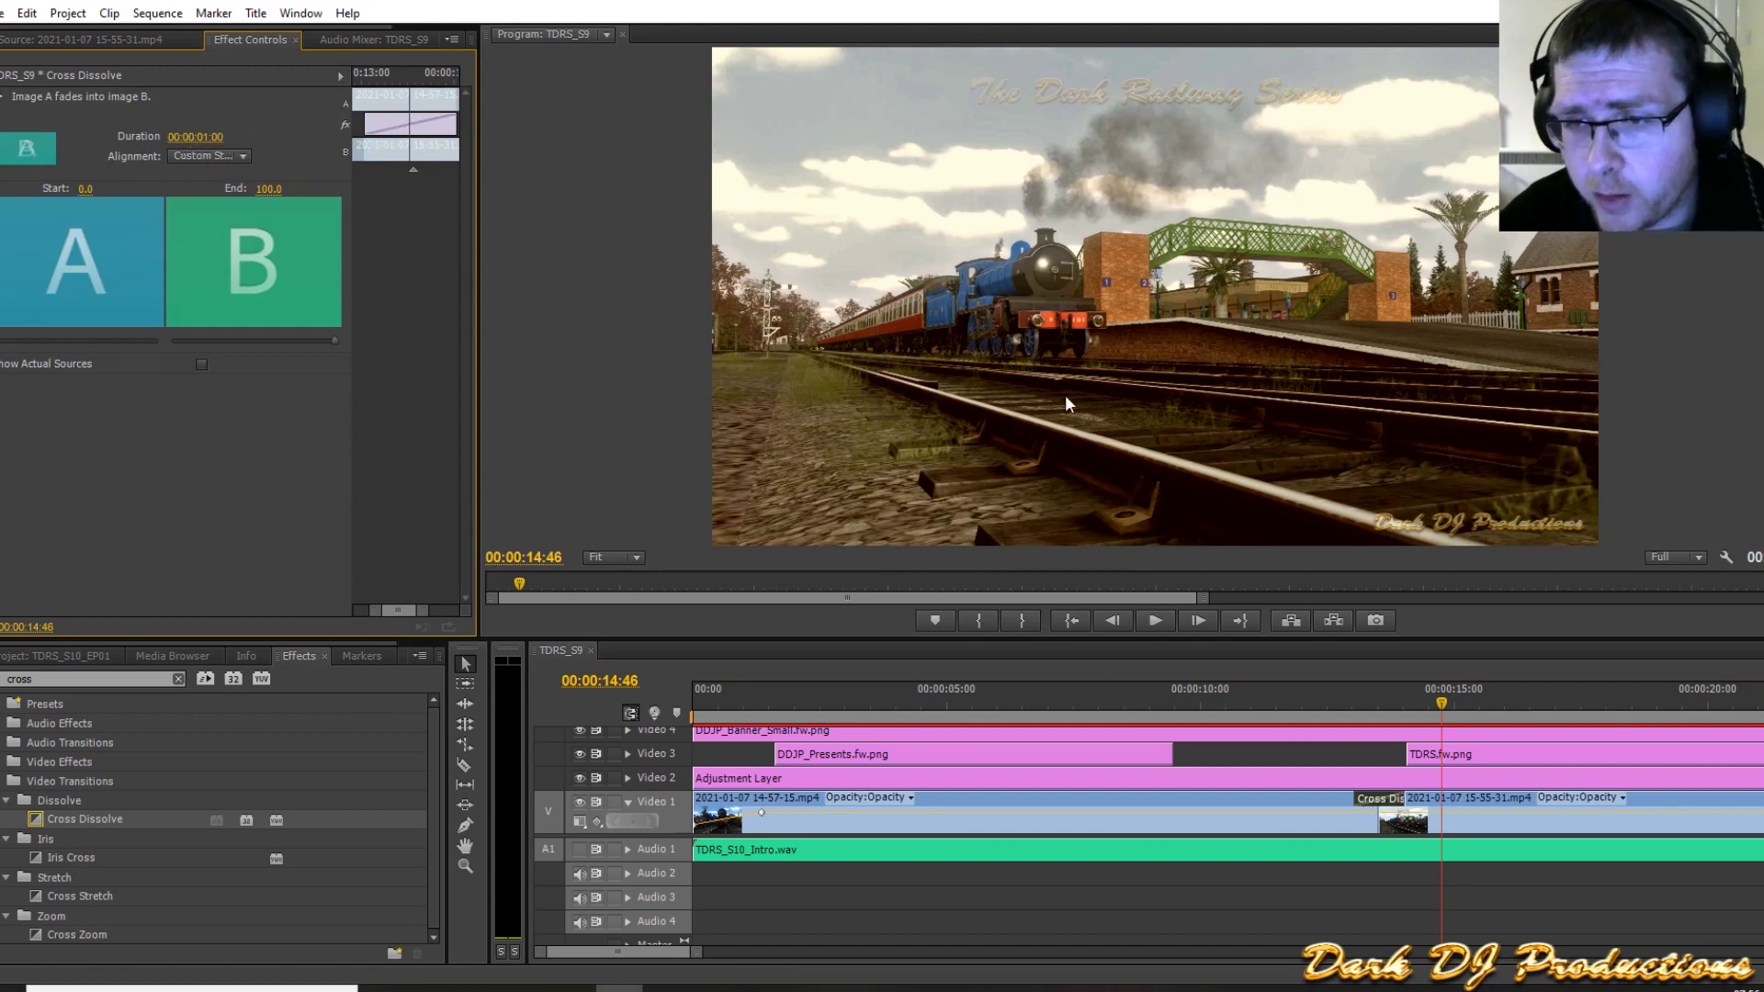
left_click(1385, 715)
key("space")
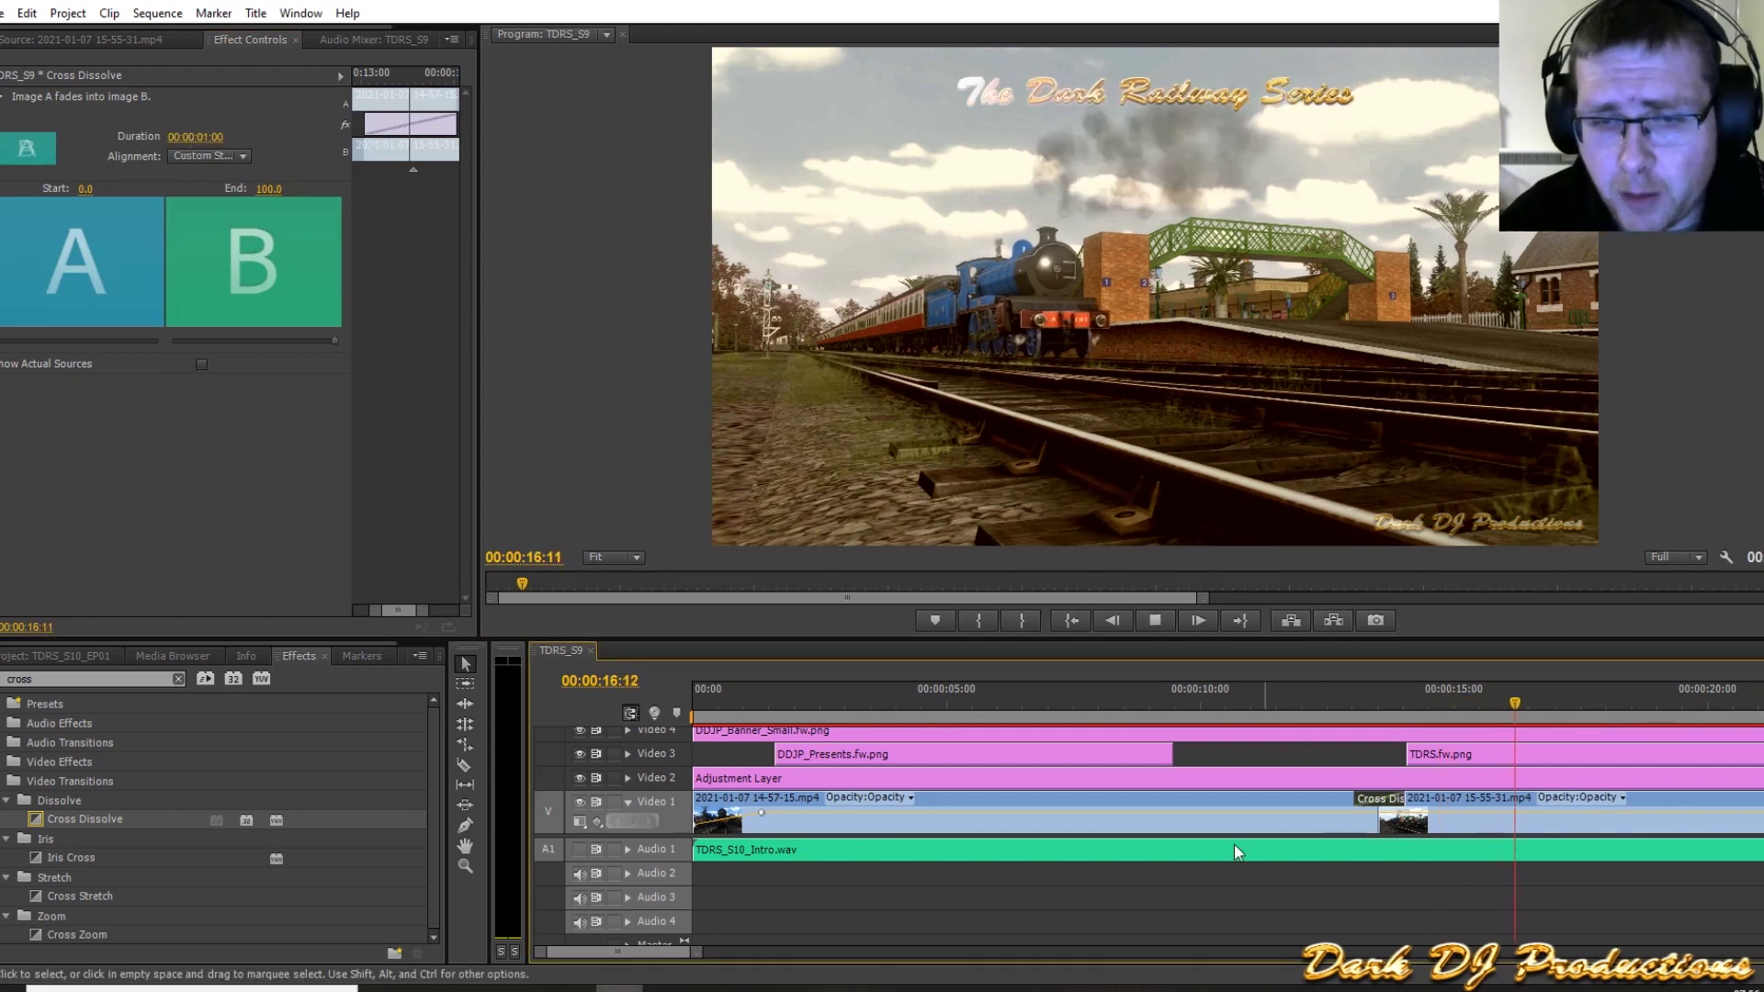
left_click_drag(654, 952, 663, 951)
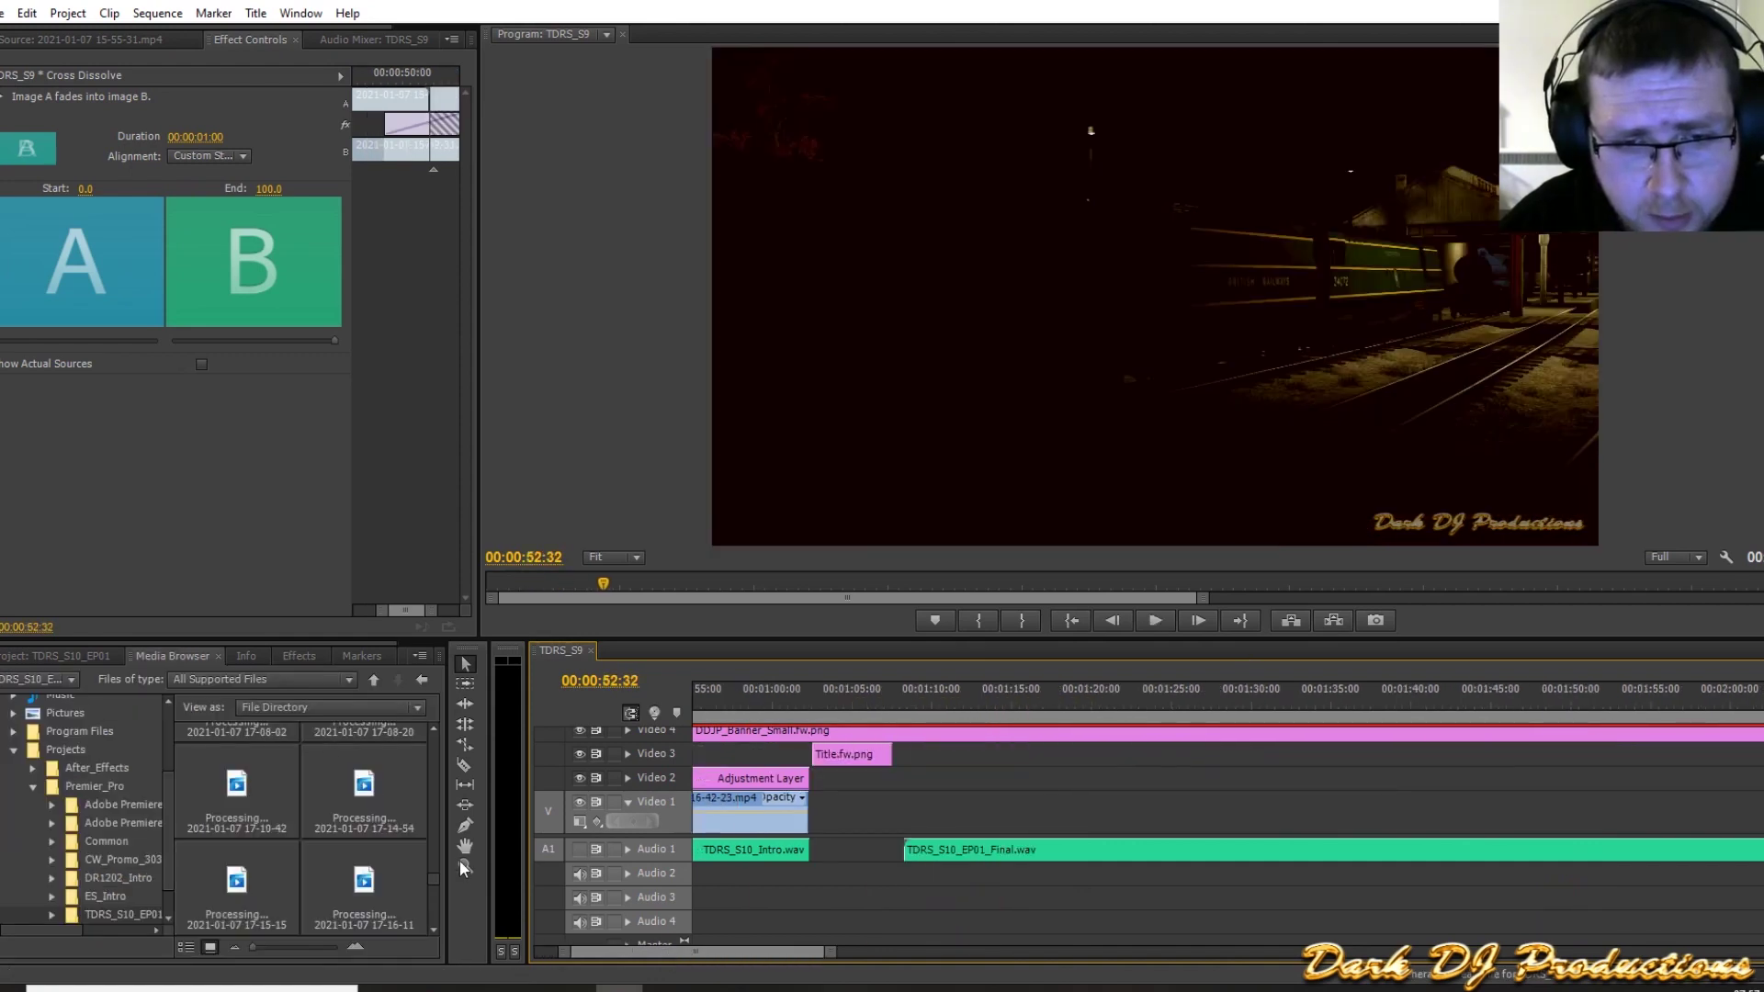
left_click_drag(434, 874, 949, 809)
left_click(345, 763)
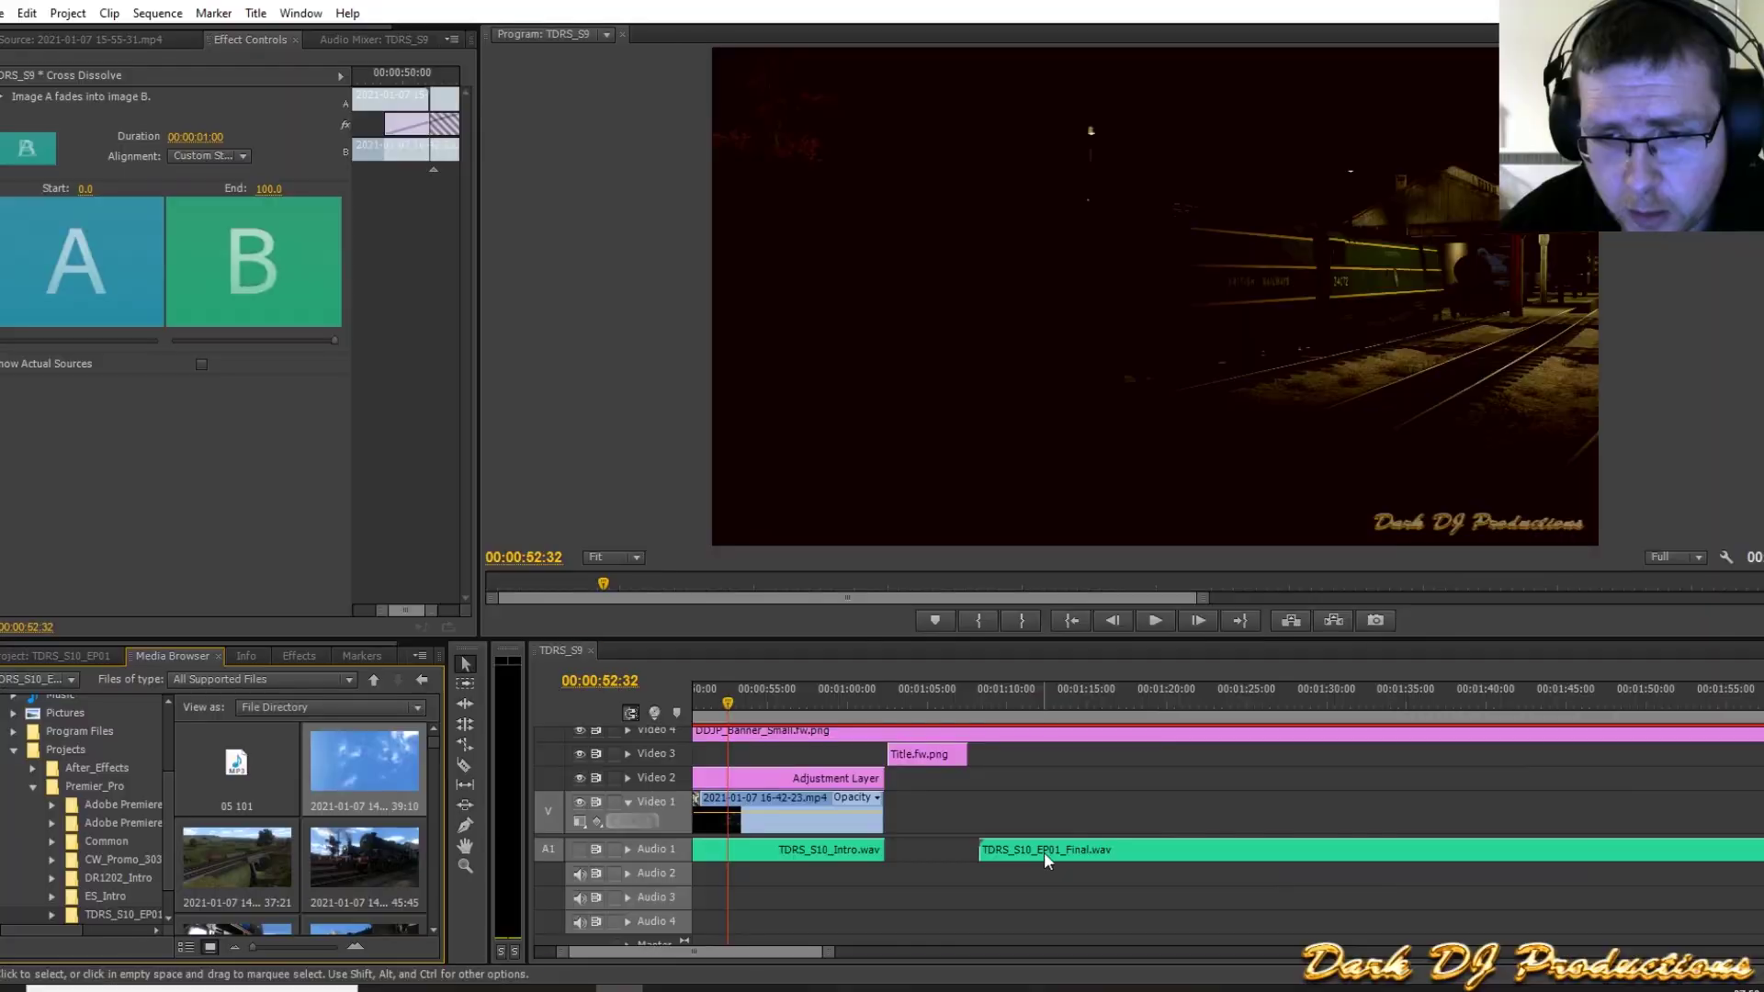
left_click_drag(1044, 852, 1043, 874)
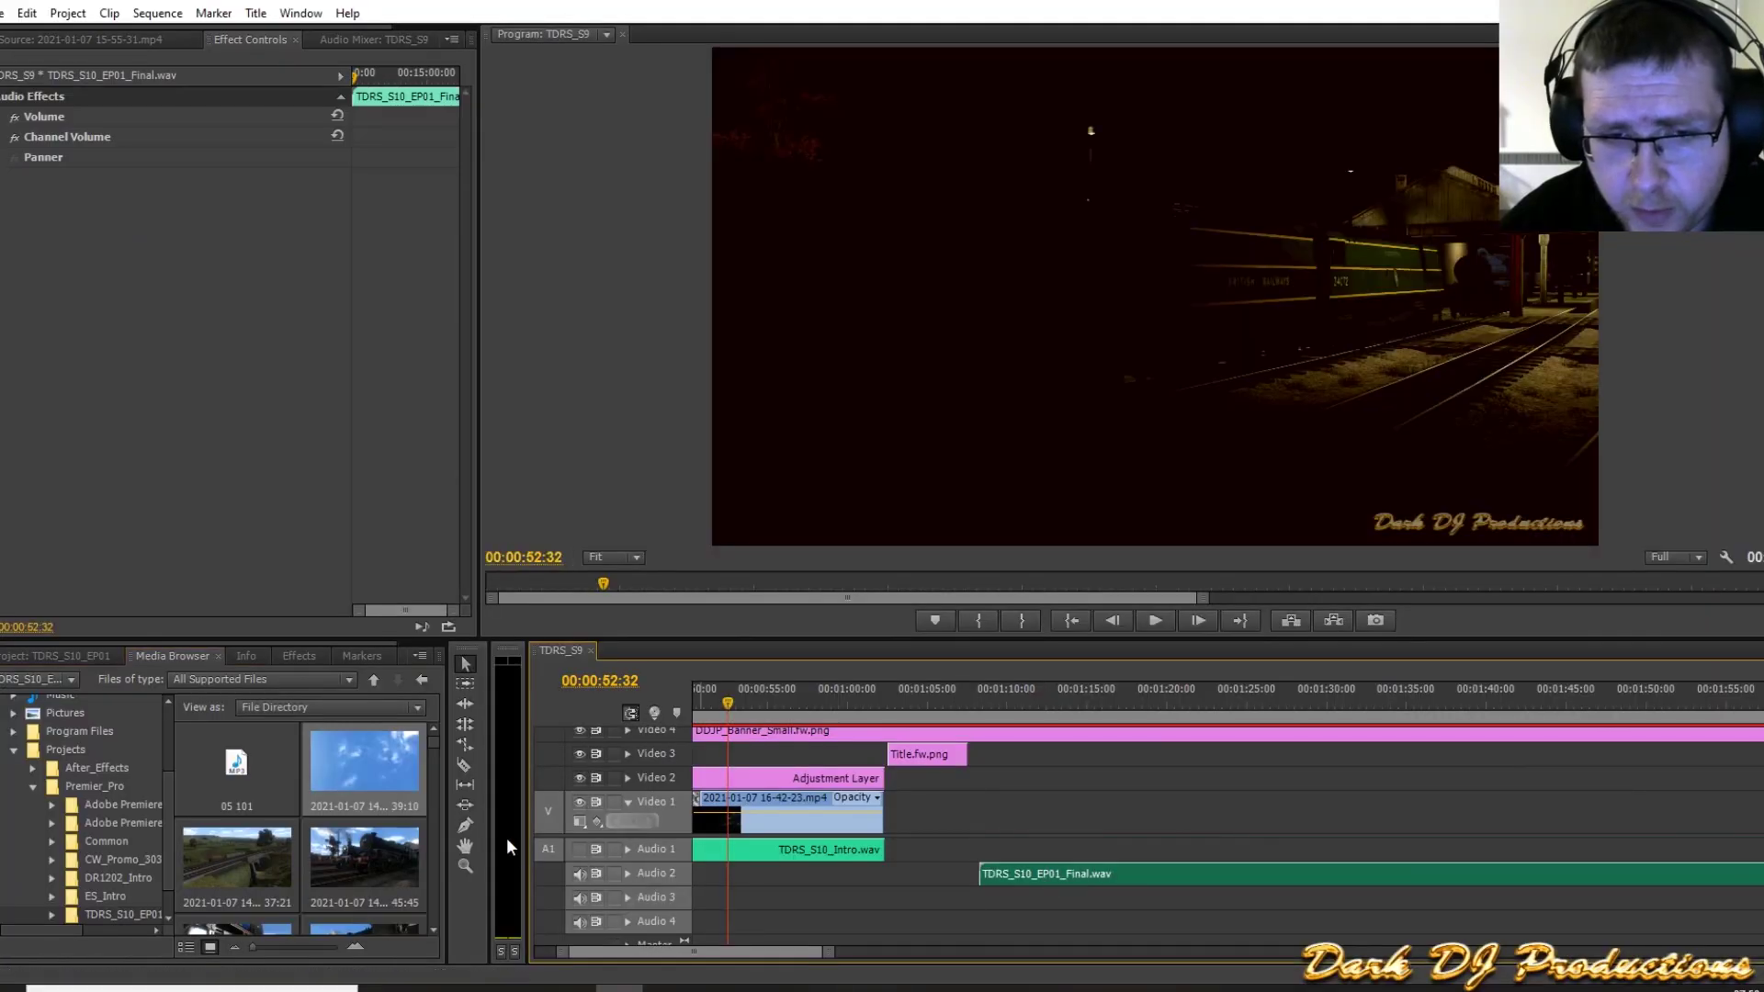
left_click_drag(367, 770, 970, 808)
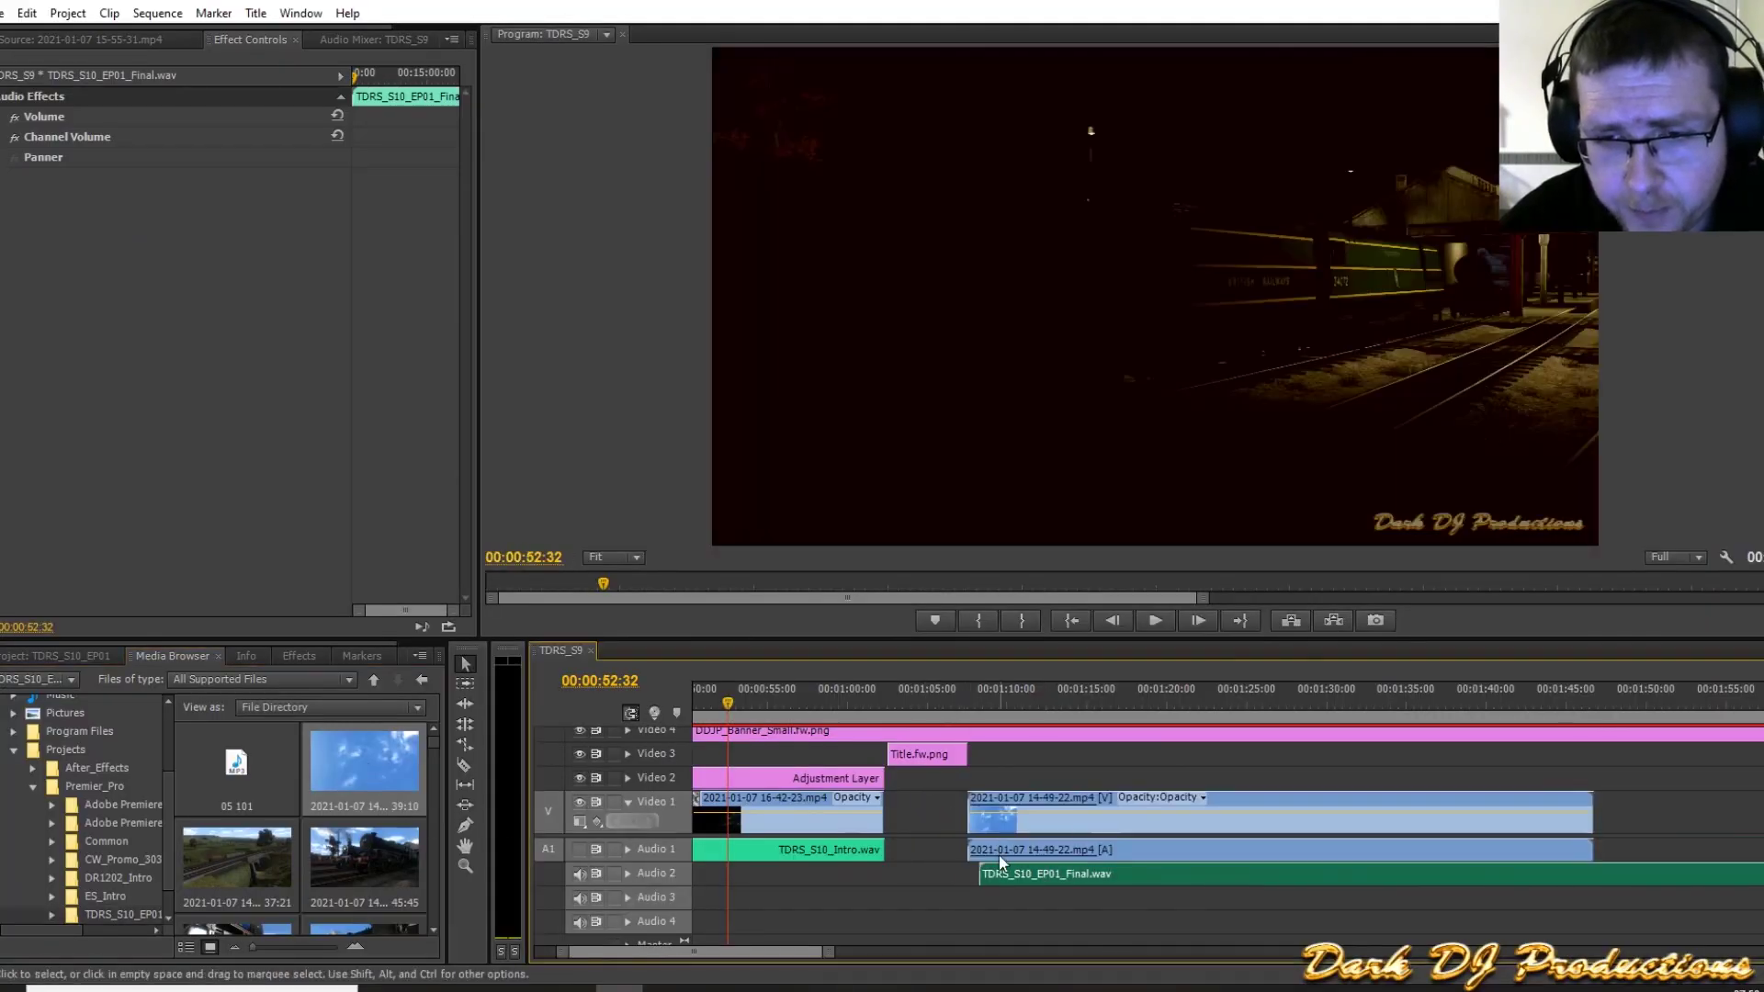
mouse_move(1008, 886)
left_mouse_down()
mouse_move(1008, 927)
mouse_move(1020, 919)
left_mouse_up()
left_click_drag(992, 701, 1139, 720)
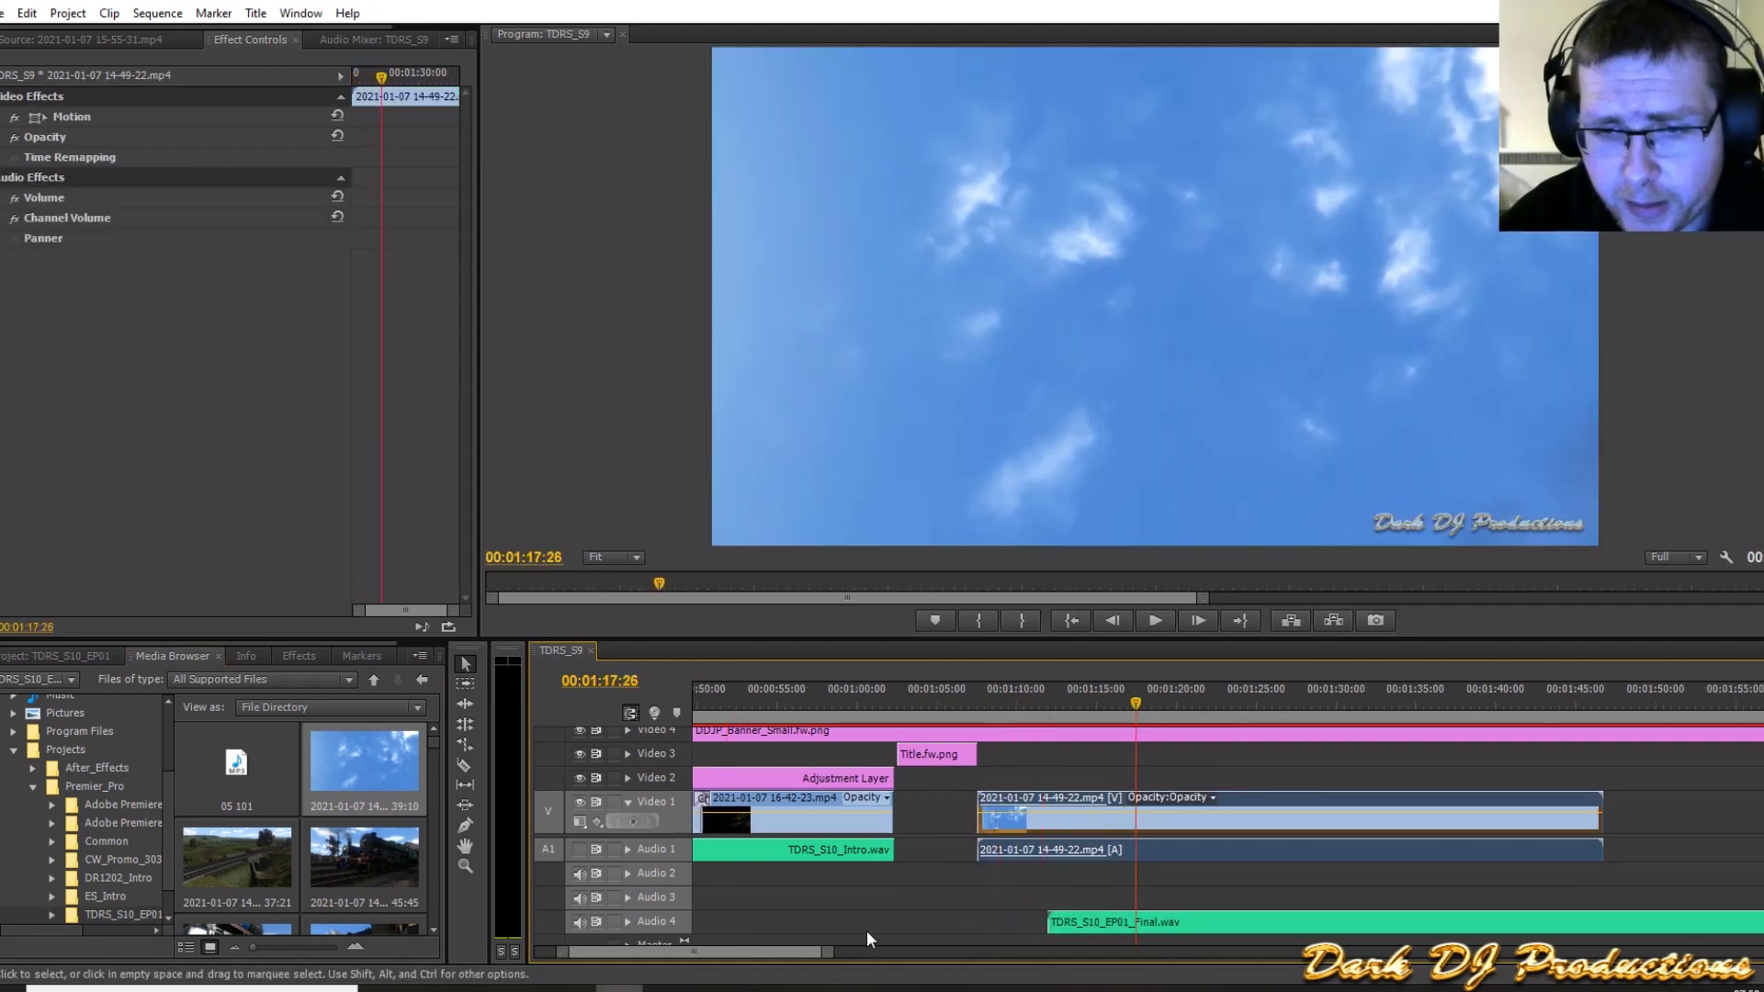
scroll(773, 950, "down", 3)
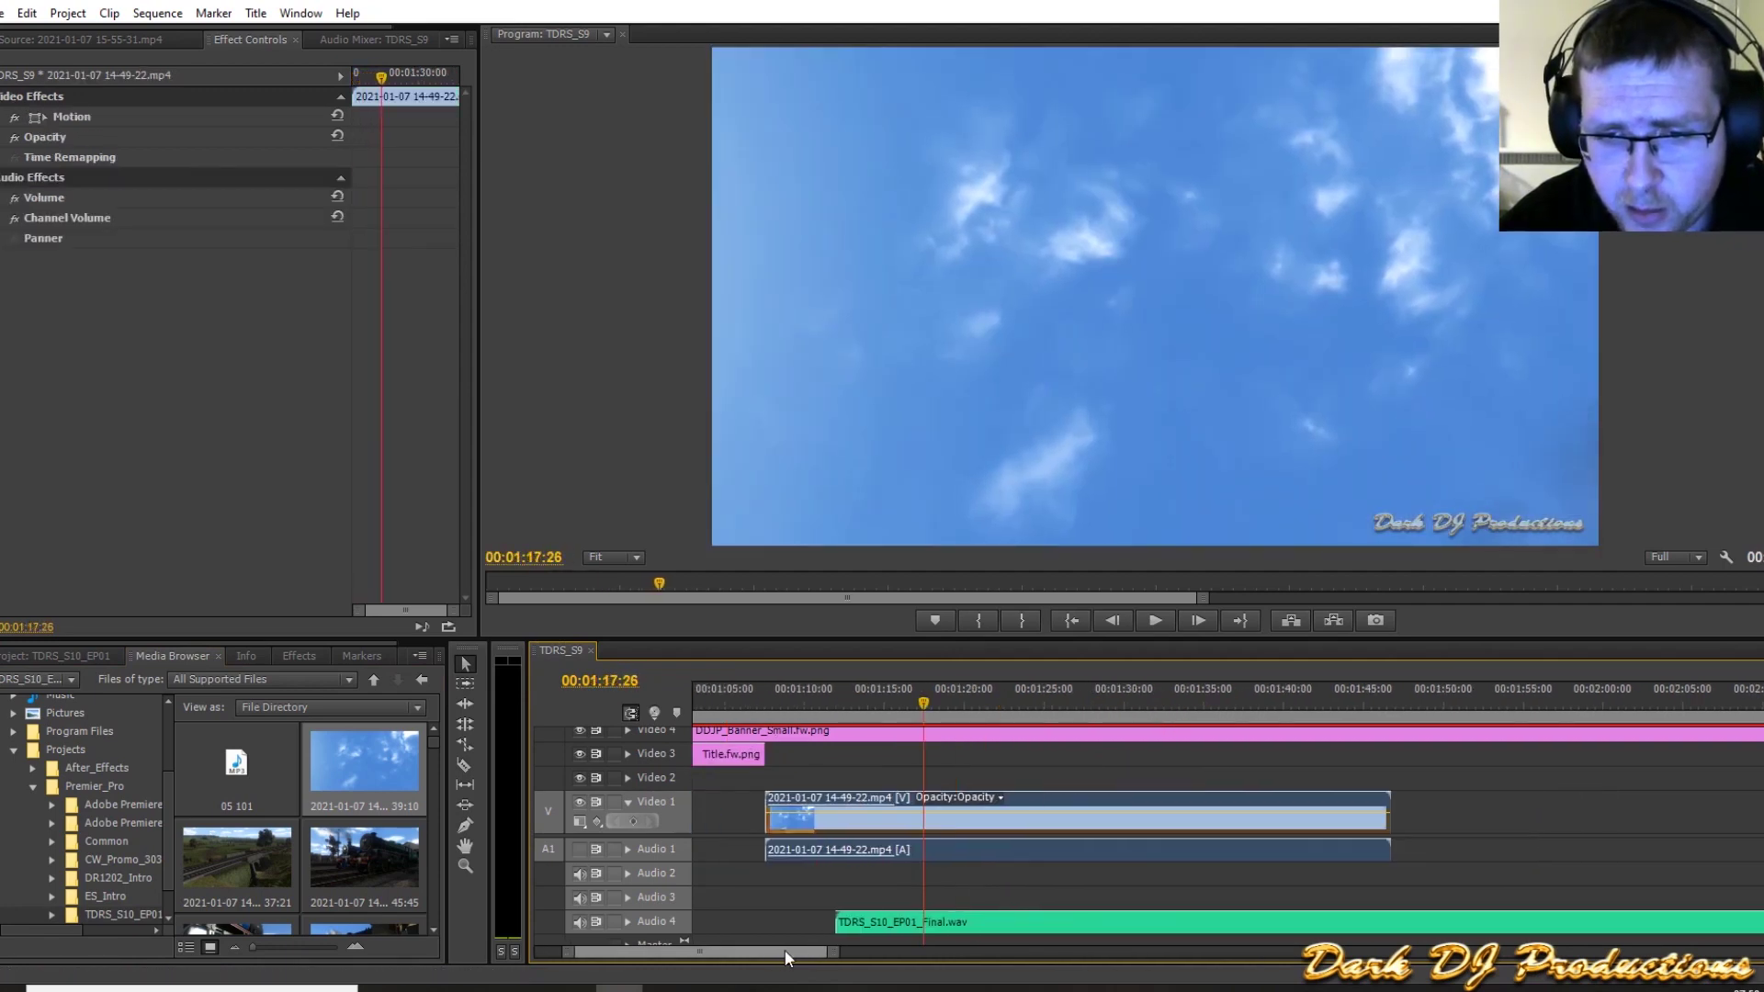
left_click(921, 709)
left_click(465, 766)
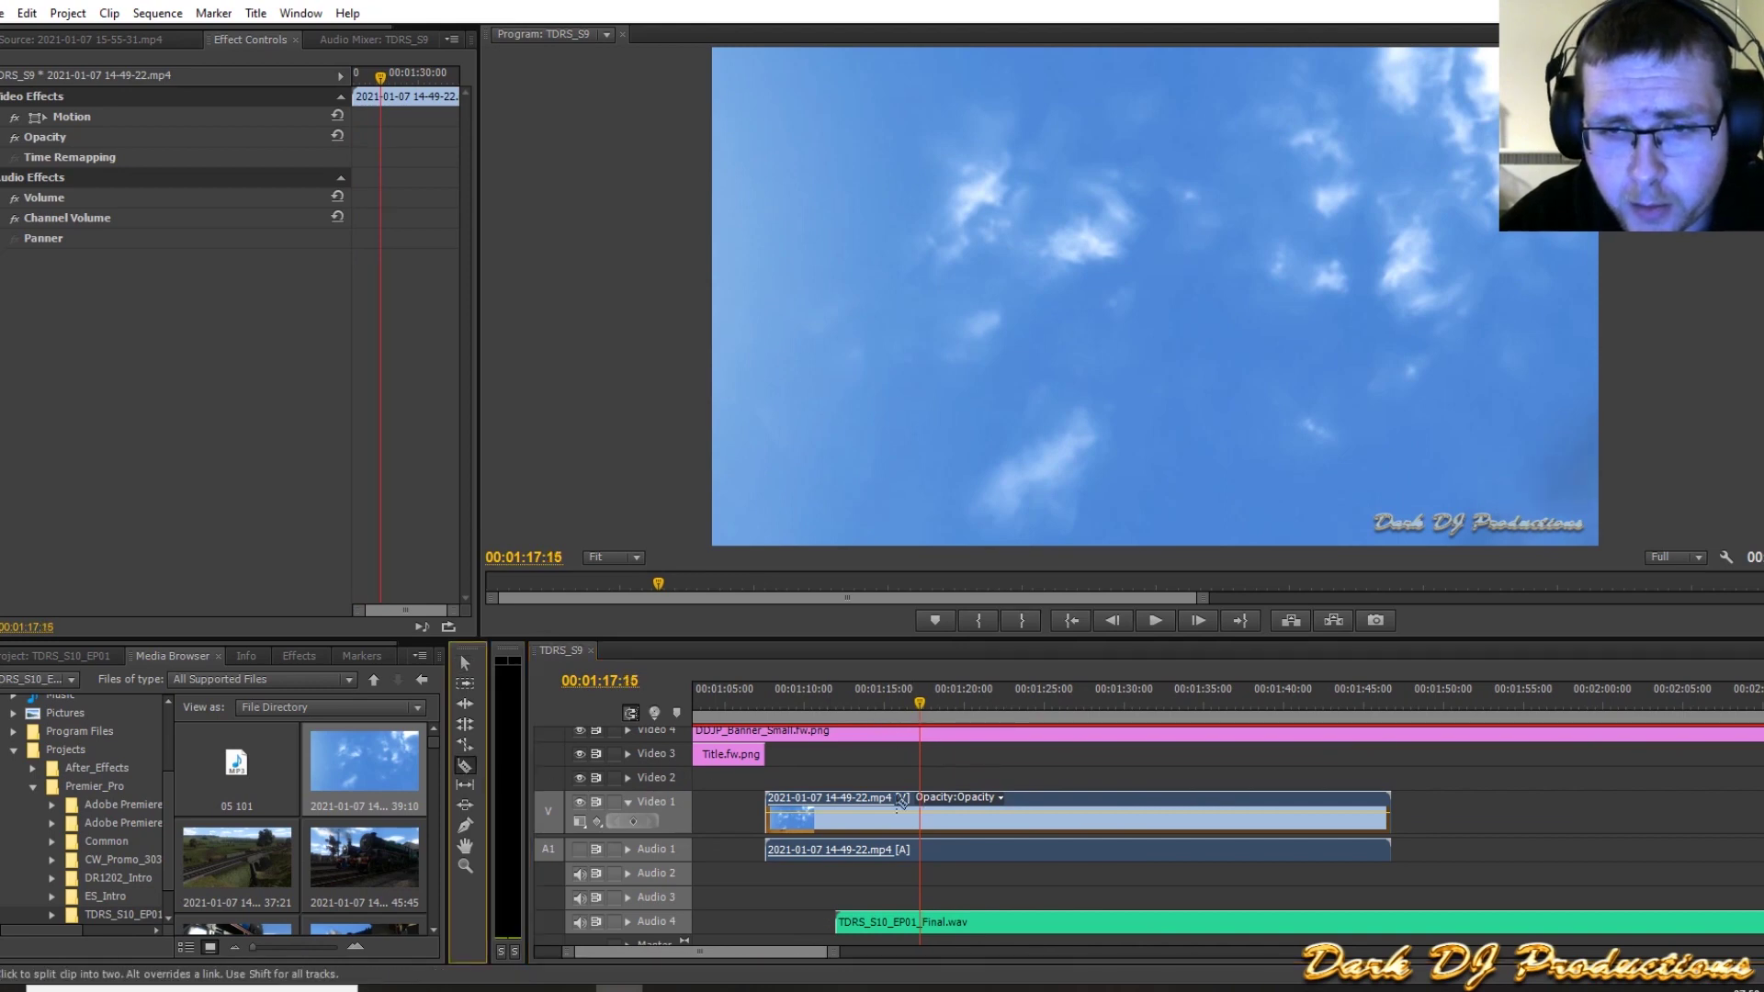
left_click(924, 812)
left_click(464, 664)
double_click(881, 817)
key("shift+Delete")
Step: Shift TDRS_S10_EP01_Final.wav about two seconds later and enable Position and Scale keyframes on the locomotive part of the 14-49-22 clip
key("space")
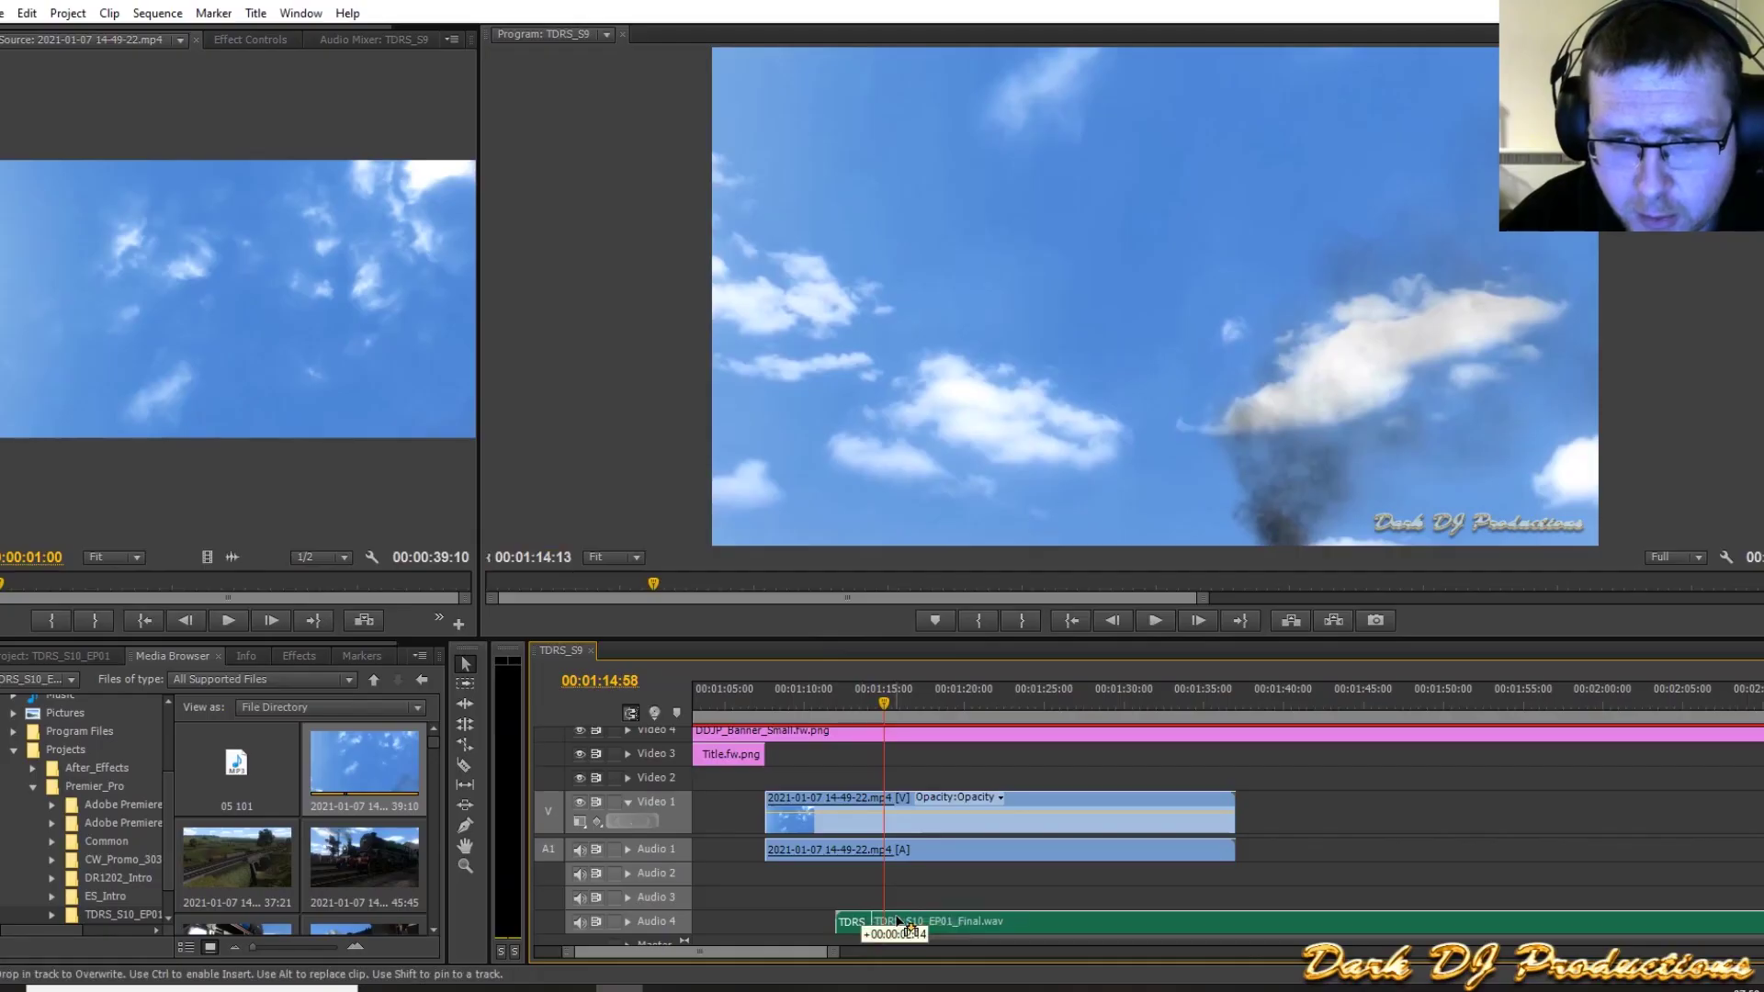
left_click(768, 702)
mouse_move(768, 702)
left_mouse_down()
mouse_move(806, 691)
mouse_move(786, 687)
left_mouse_up()
left_click(788, 813)
left_click(13, 137)
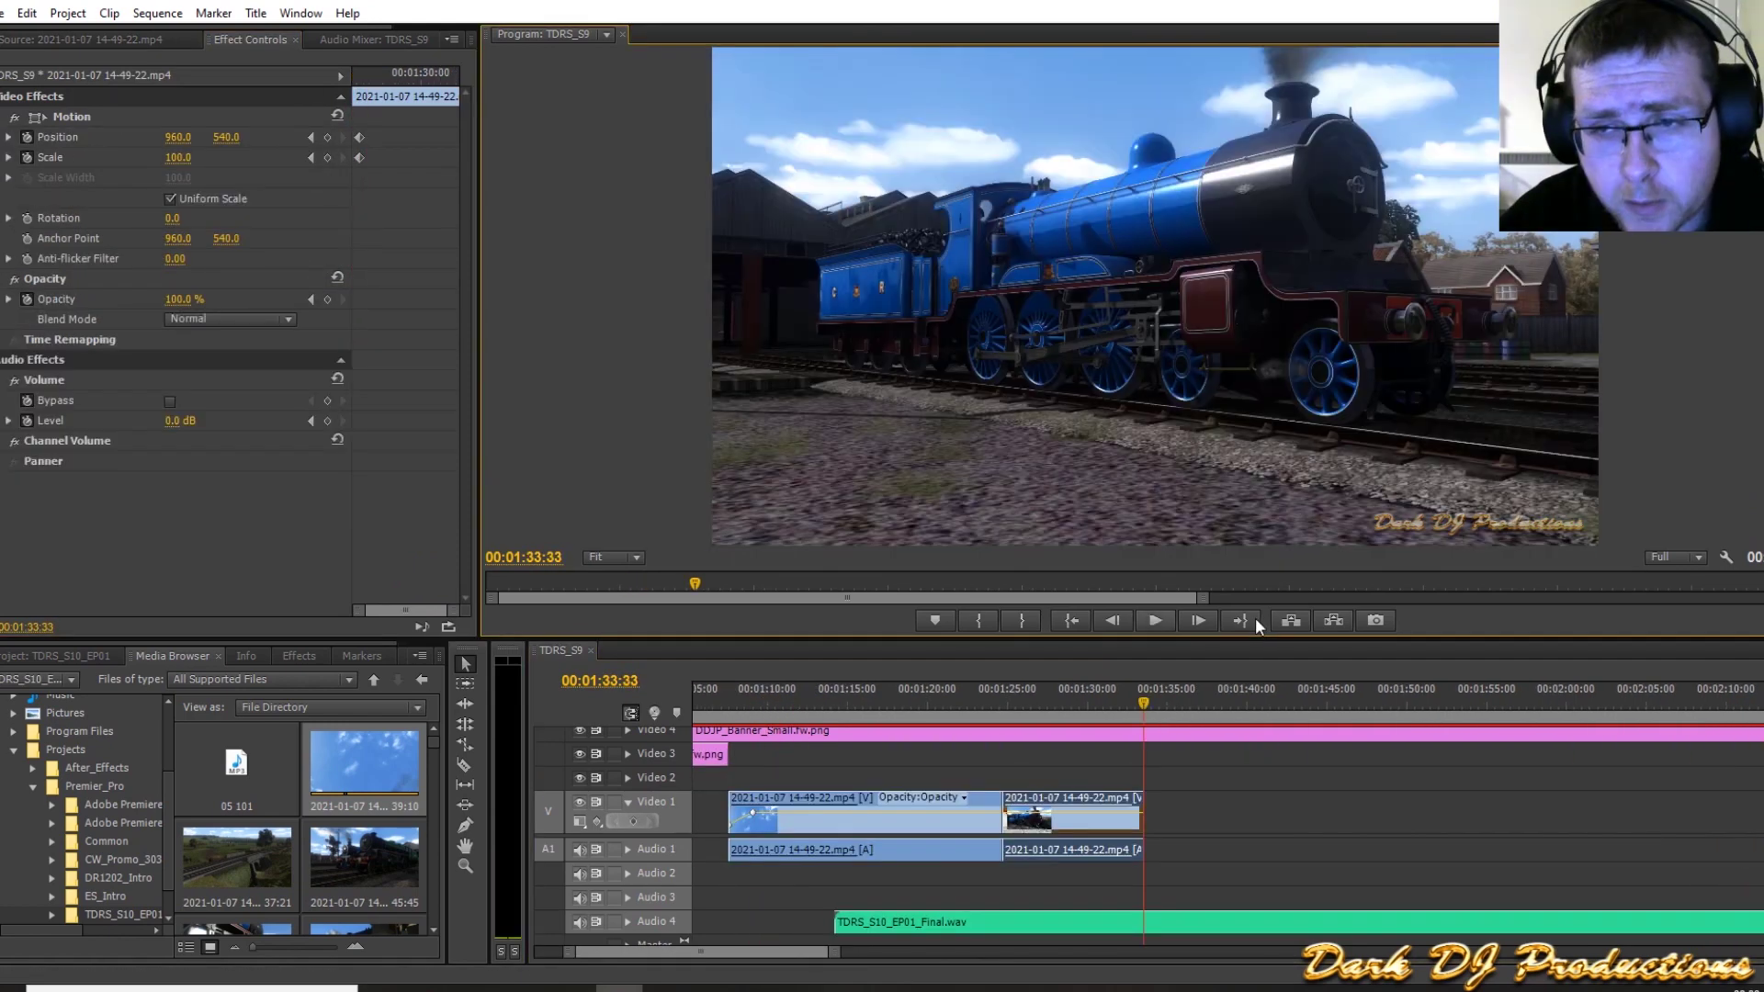
Step: Add Position and Scale keyframes on the locomotive shot's last frame at 00:01:33:34 and adjust its scale there
left_click(1251, 619)
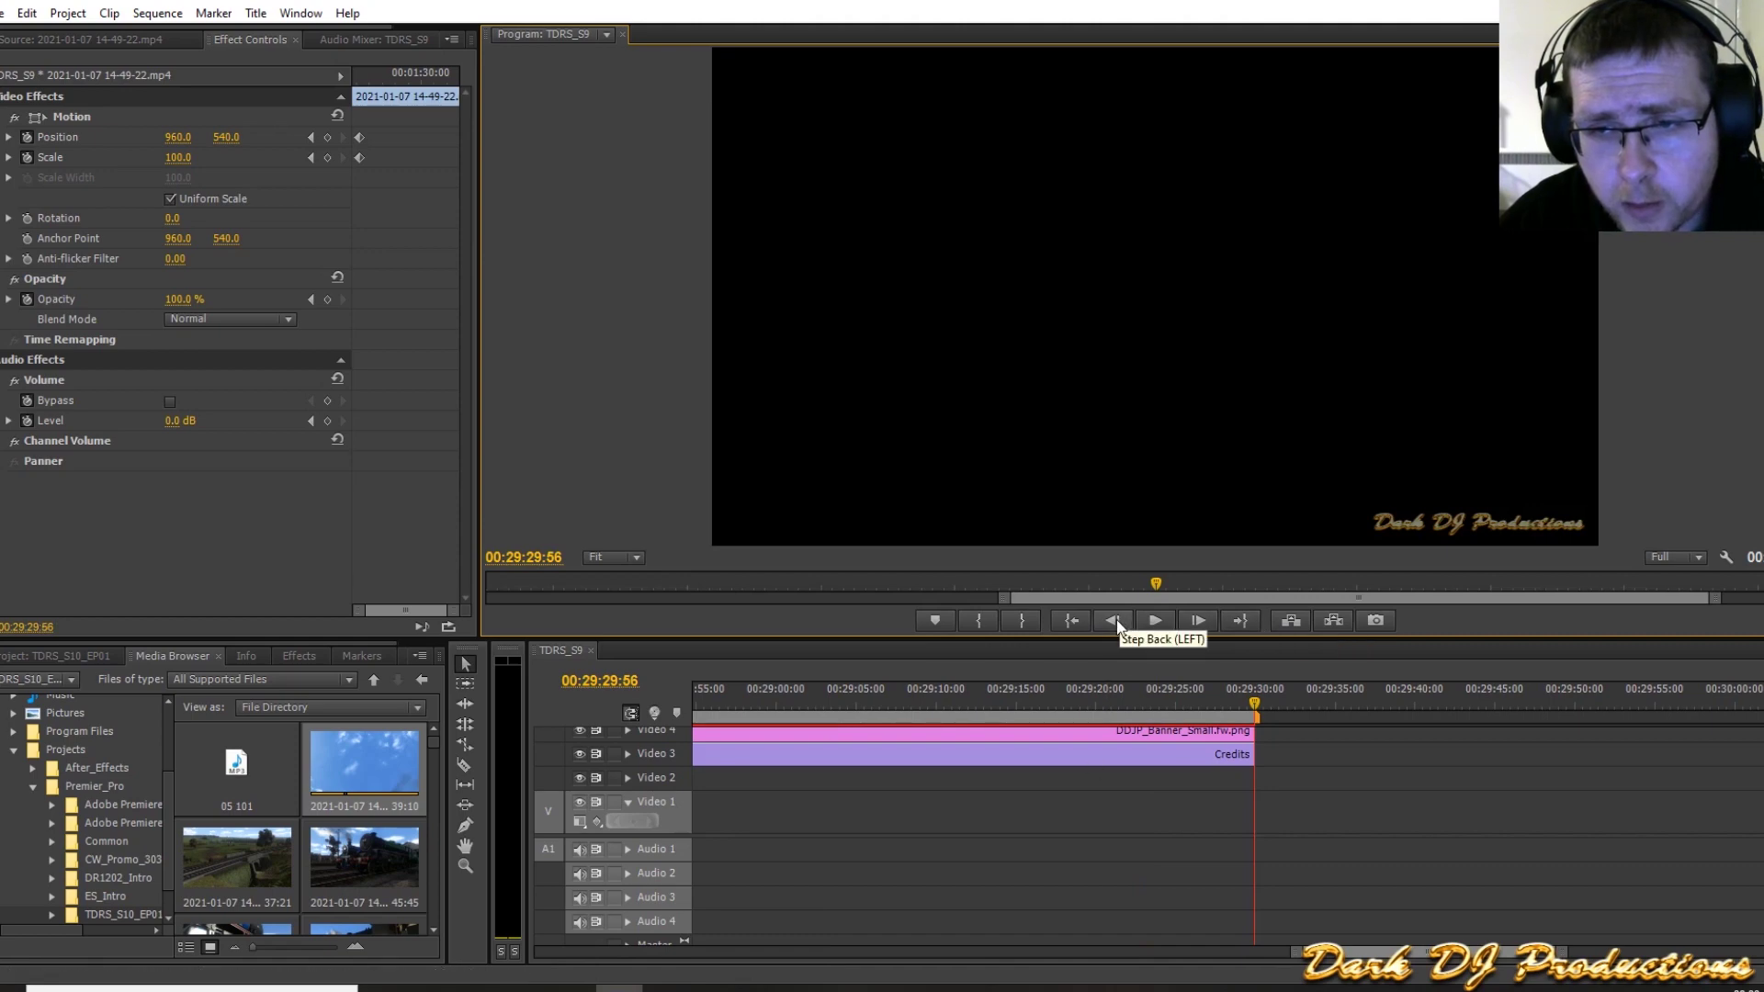
left_click(1069, 623)
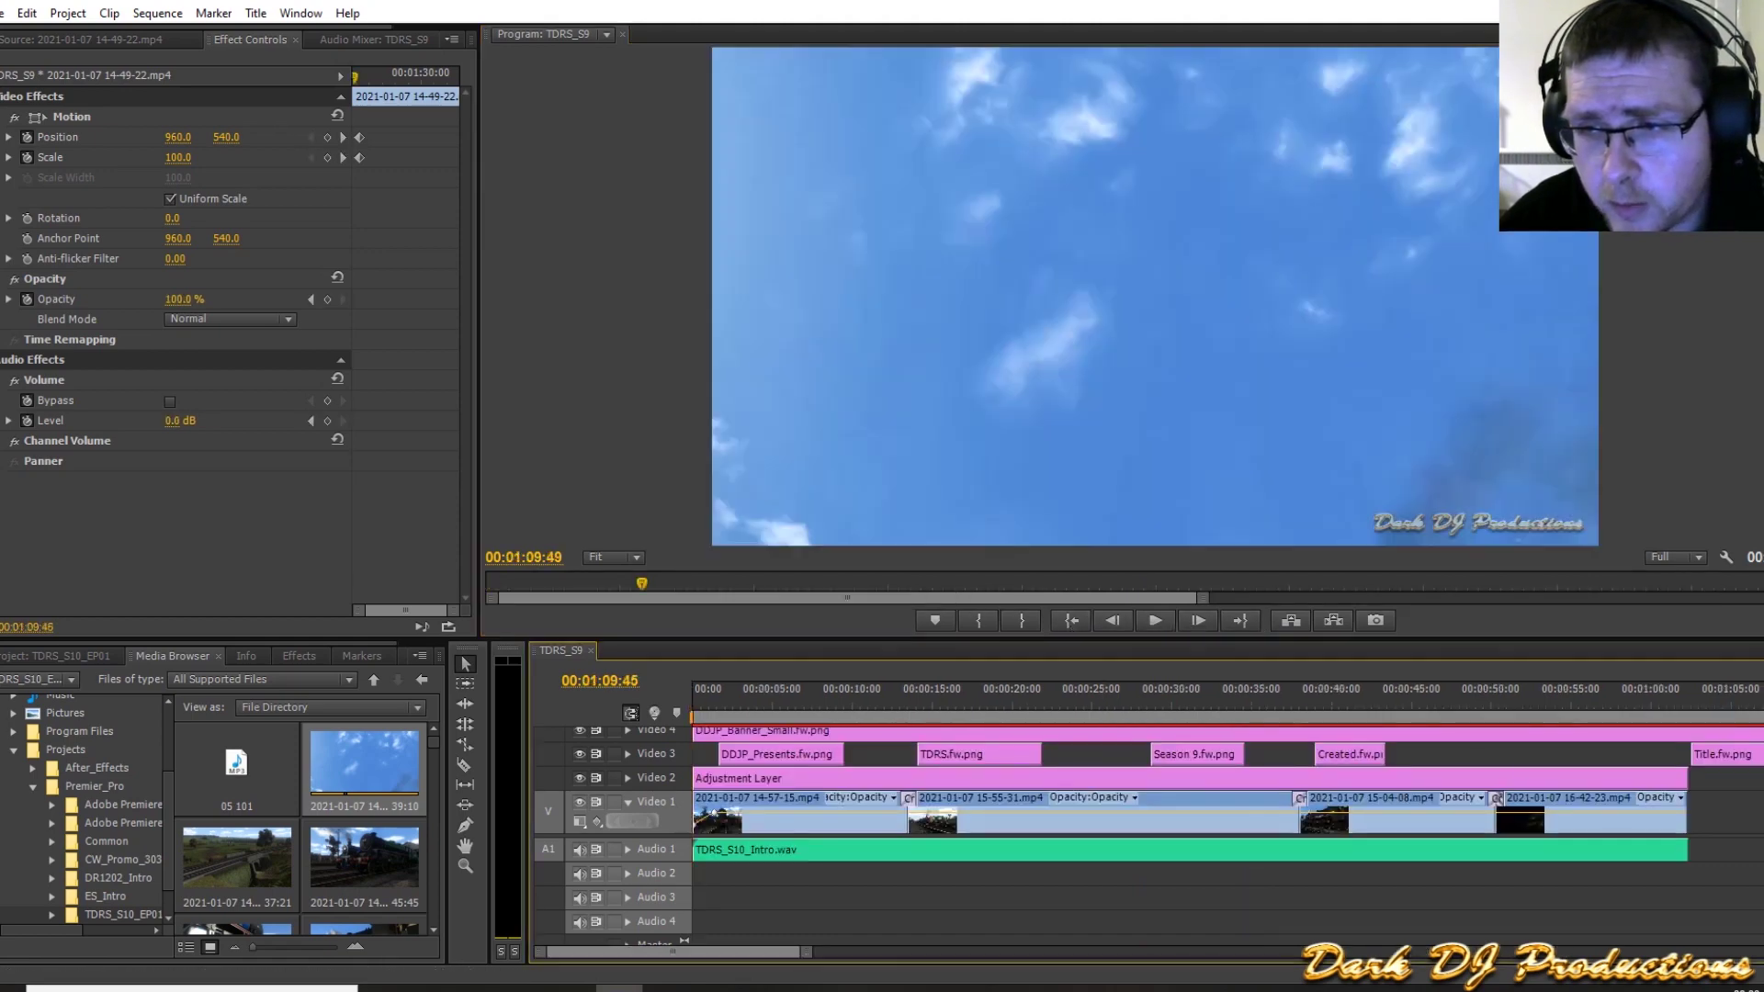
left_click_drag(626, 950, 656, 950)
left_click_drag(1082, 699, 1122, 700)
left_click(1205, 621)
left_click(1206, 621)
left_click(1205, 621)
left_click(1205, 621)
left_click(1205, 621)
left_click(1205, 621)
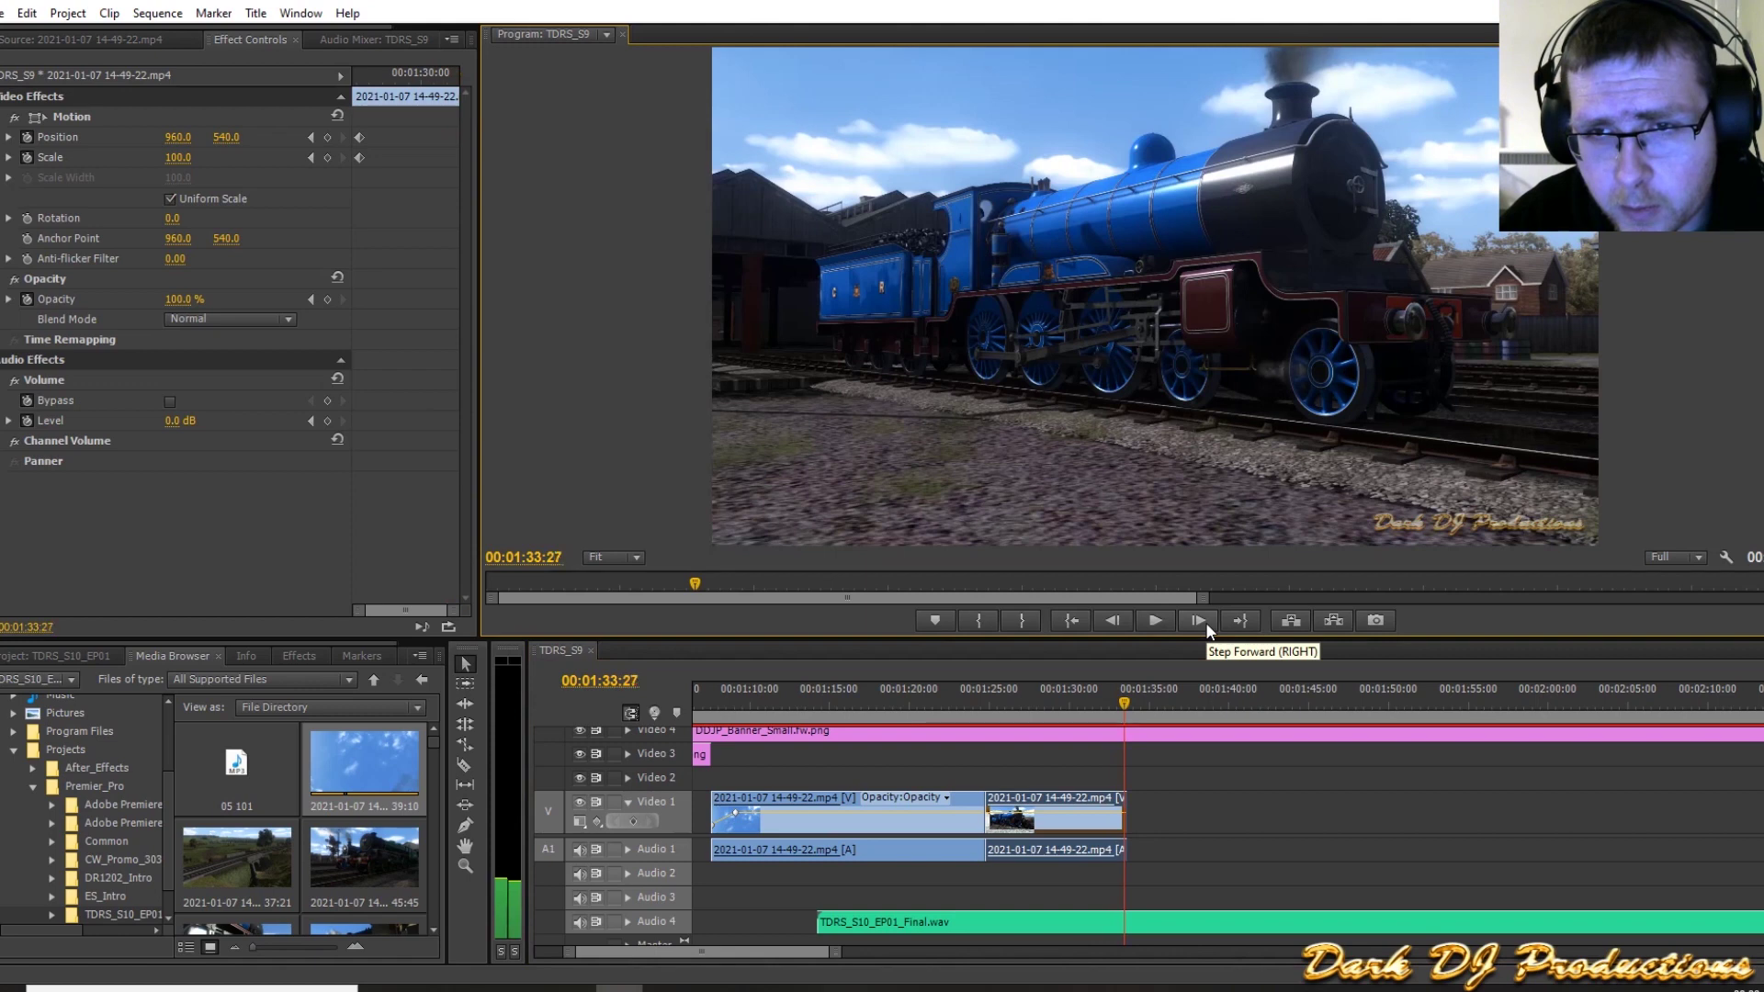
left_click(1205, 621)
left_click(1205, 621)
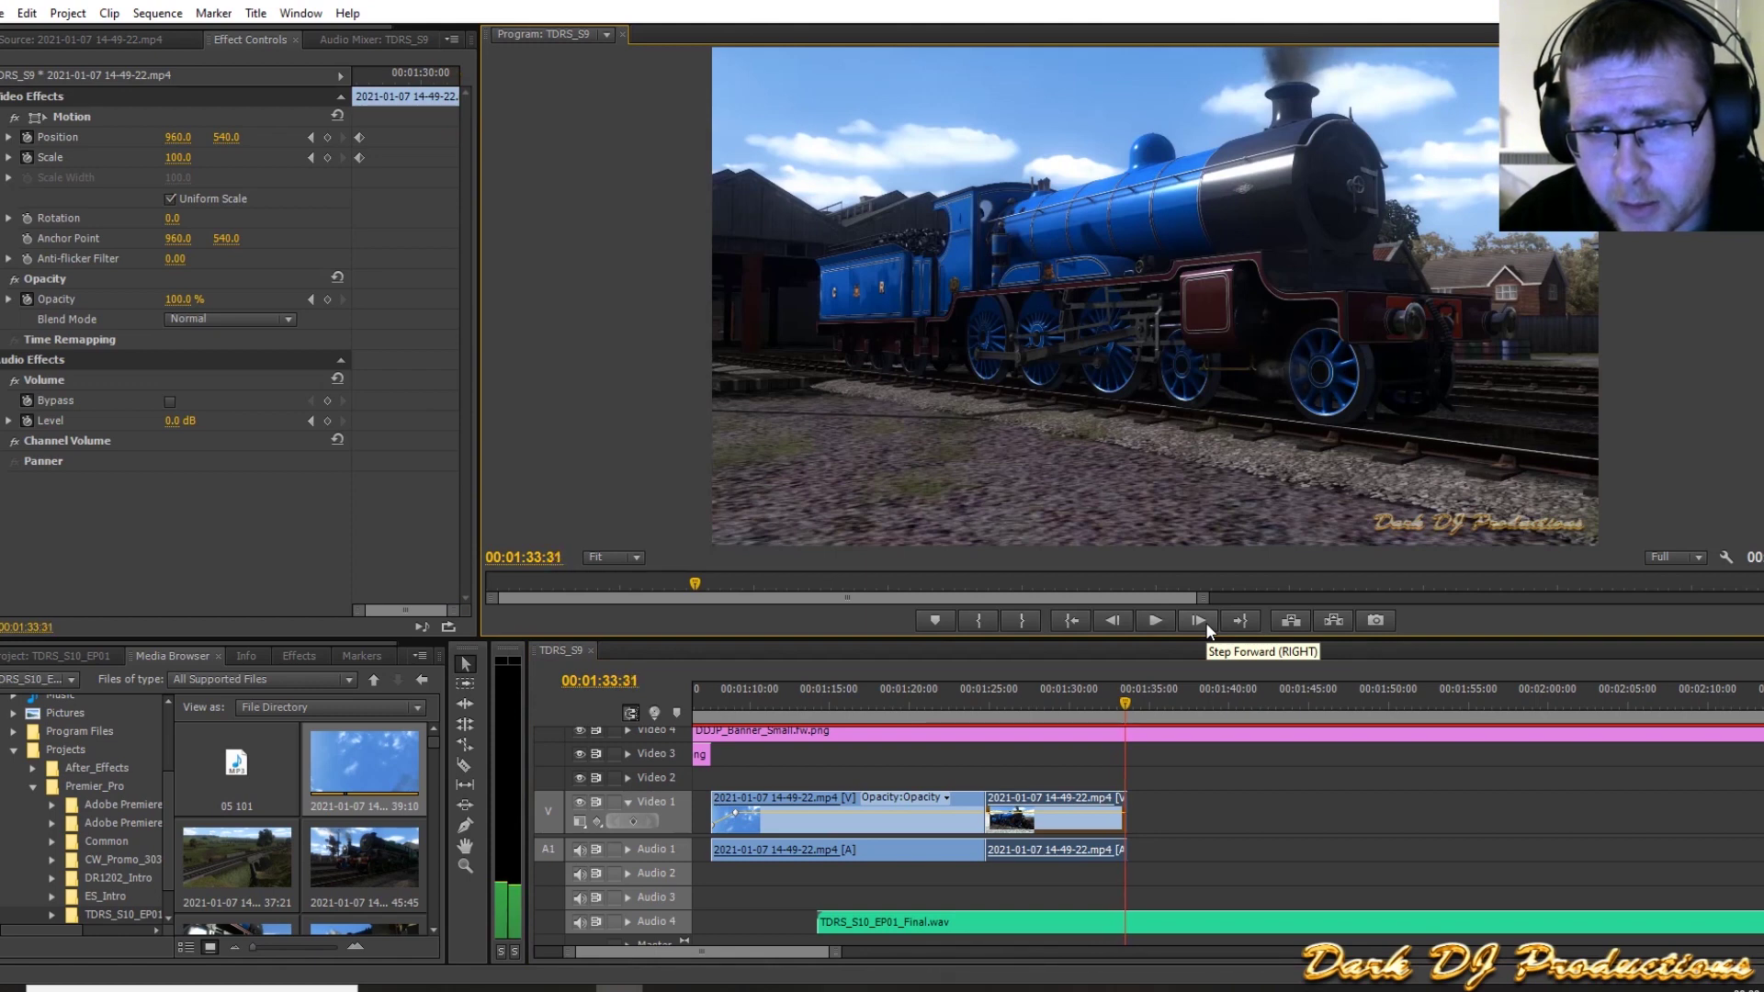
left_click(1205, 620)
left_click(1205, 621)
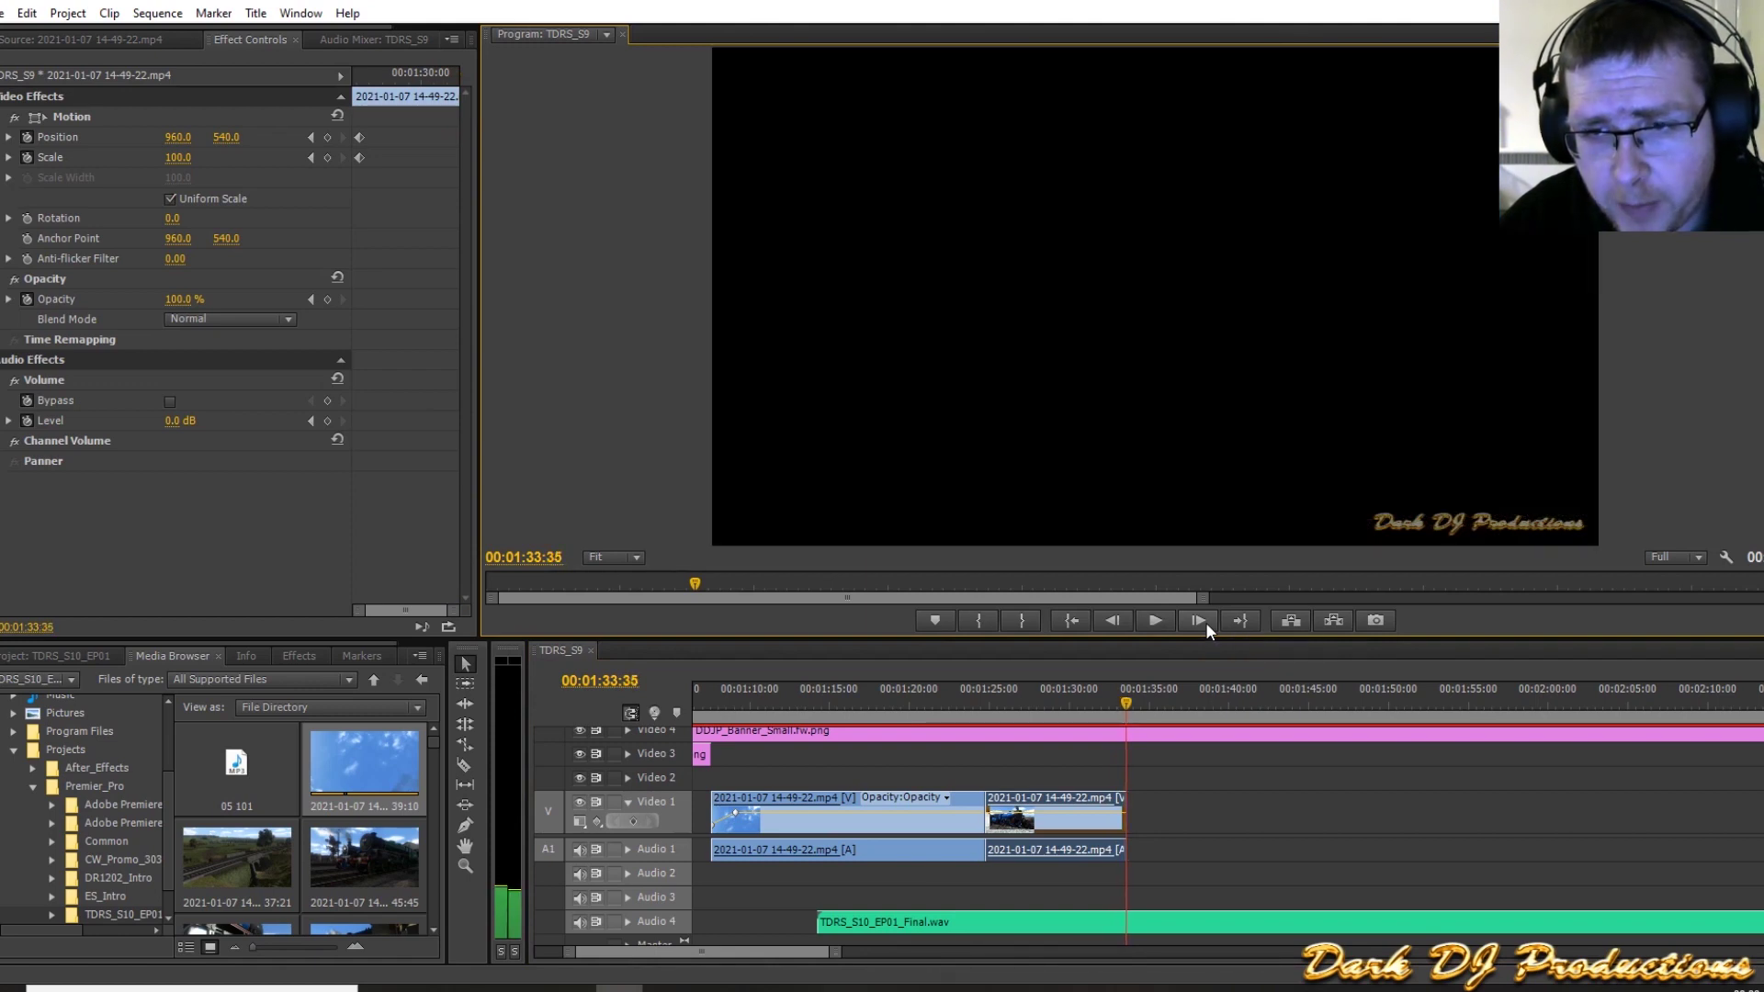
left_click(1113, 621)
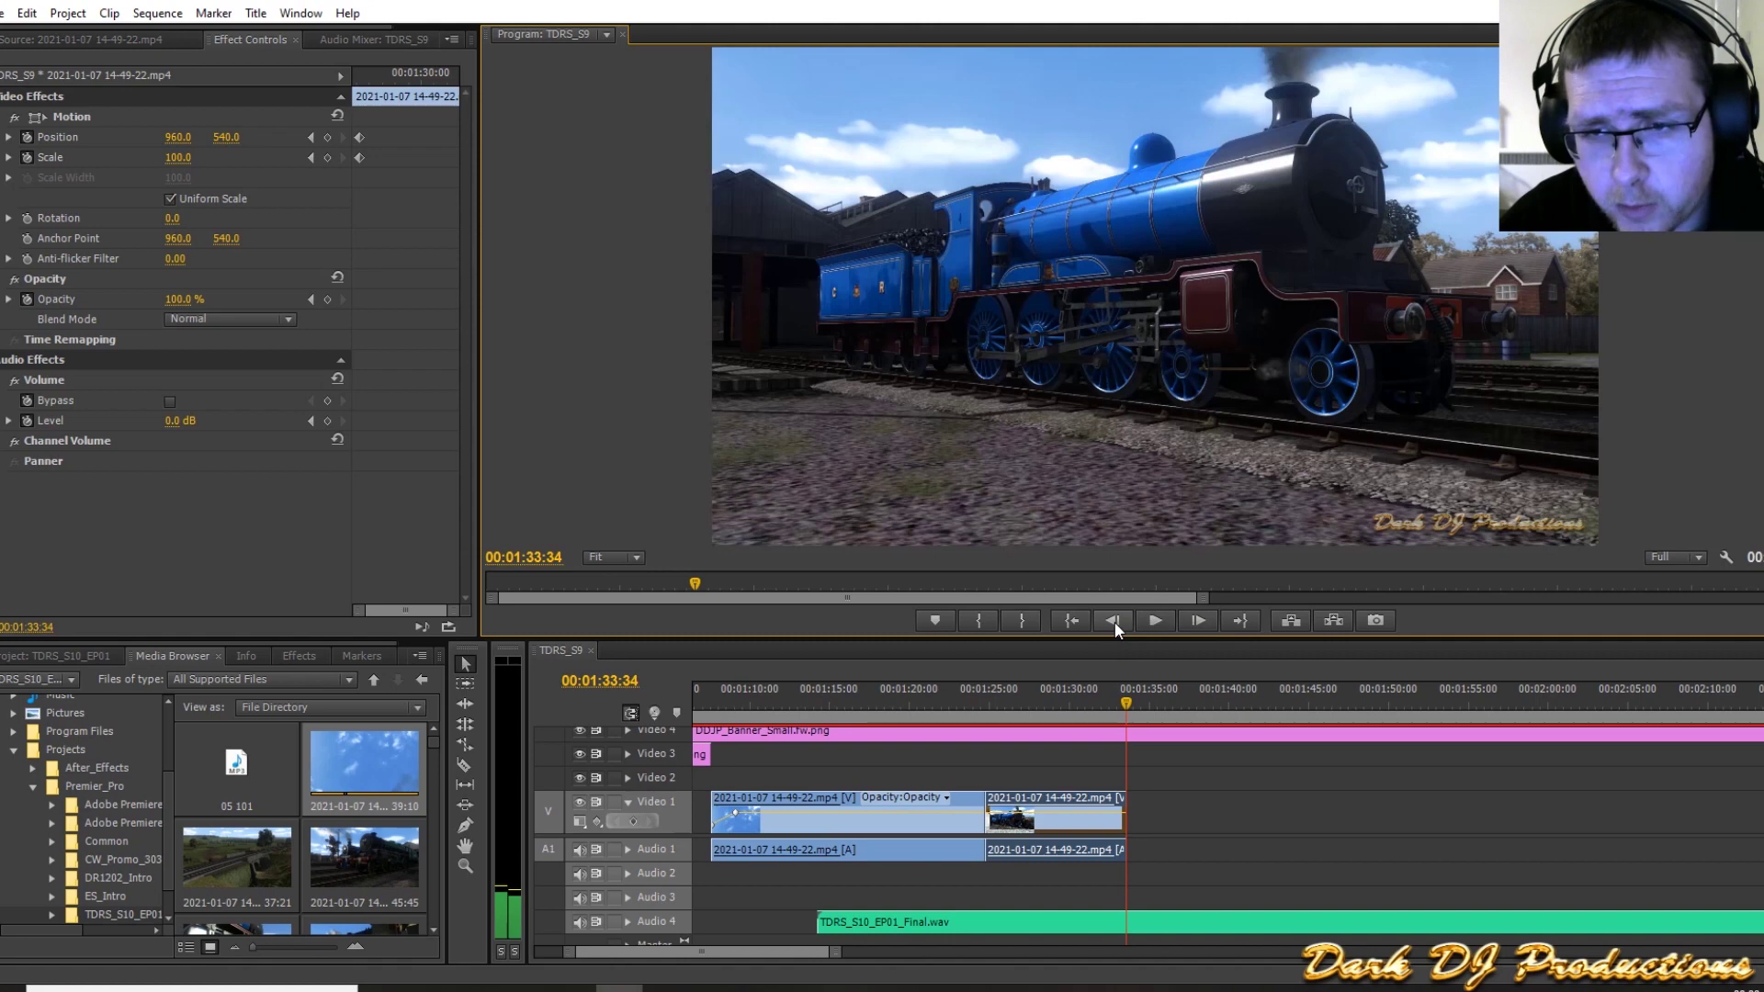
left_click(327, 155)
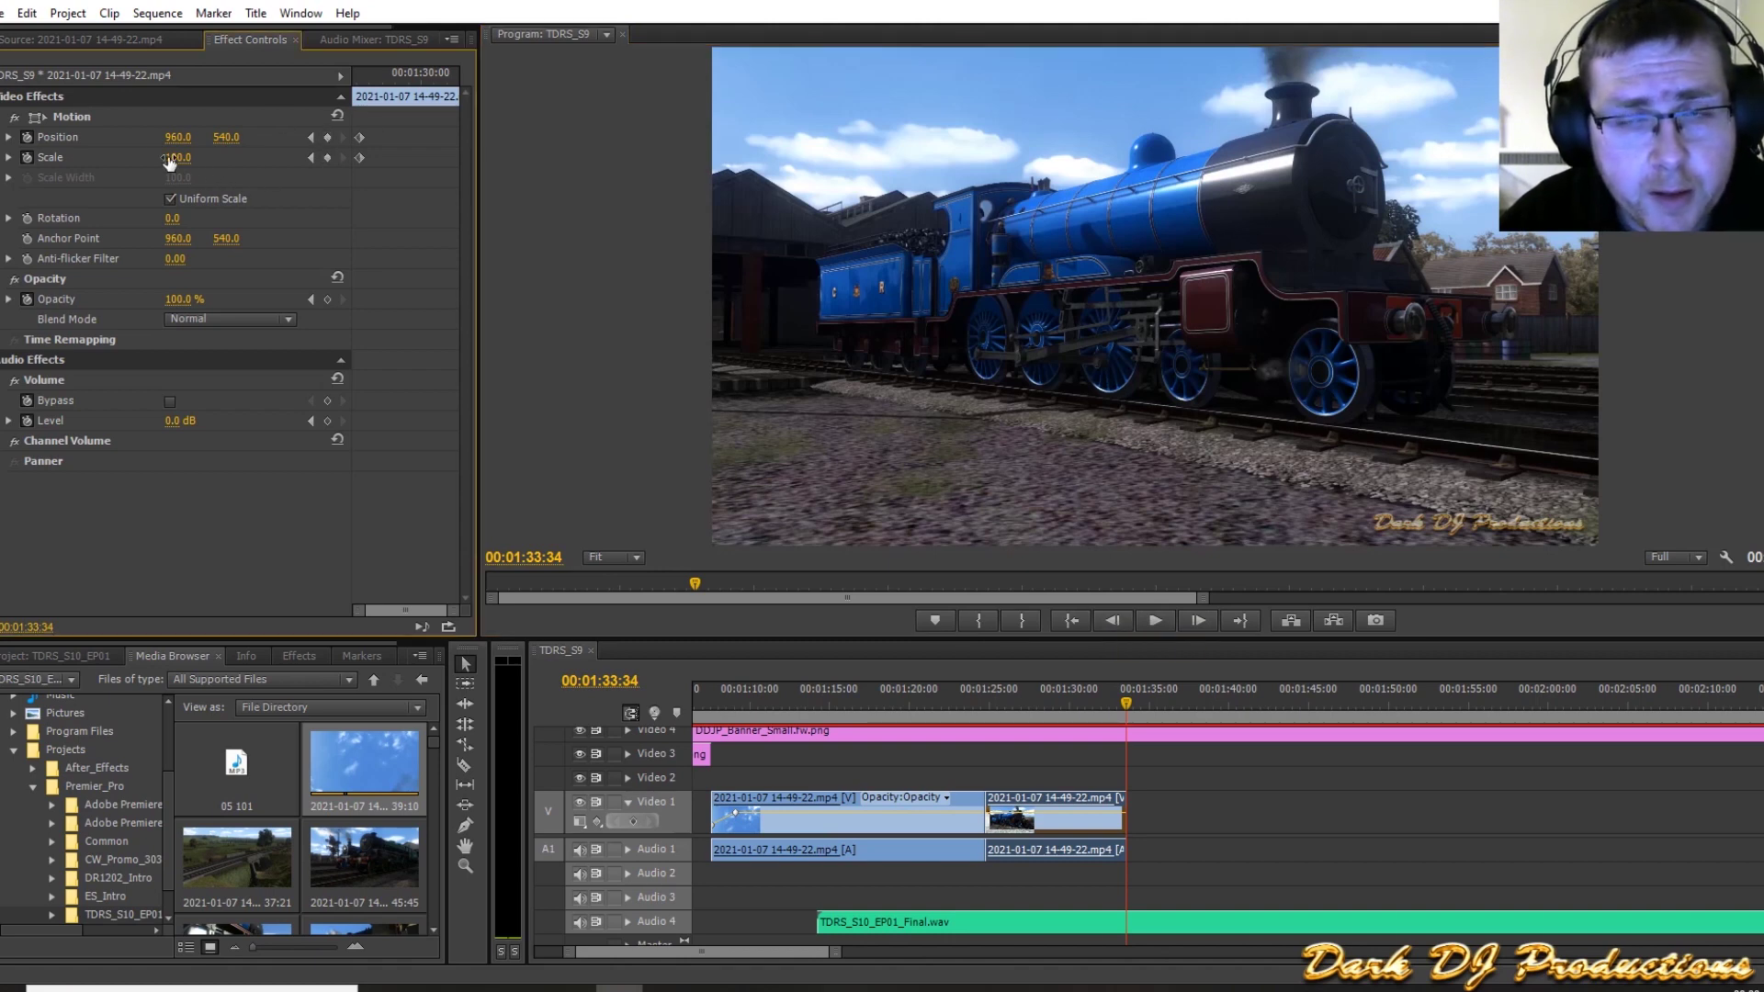
left_click_drag(177, 157, 135, 136)
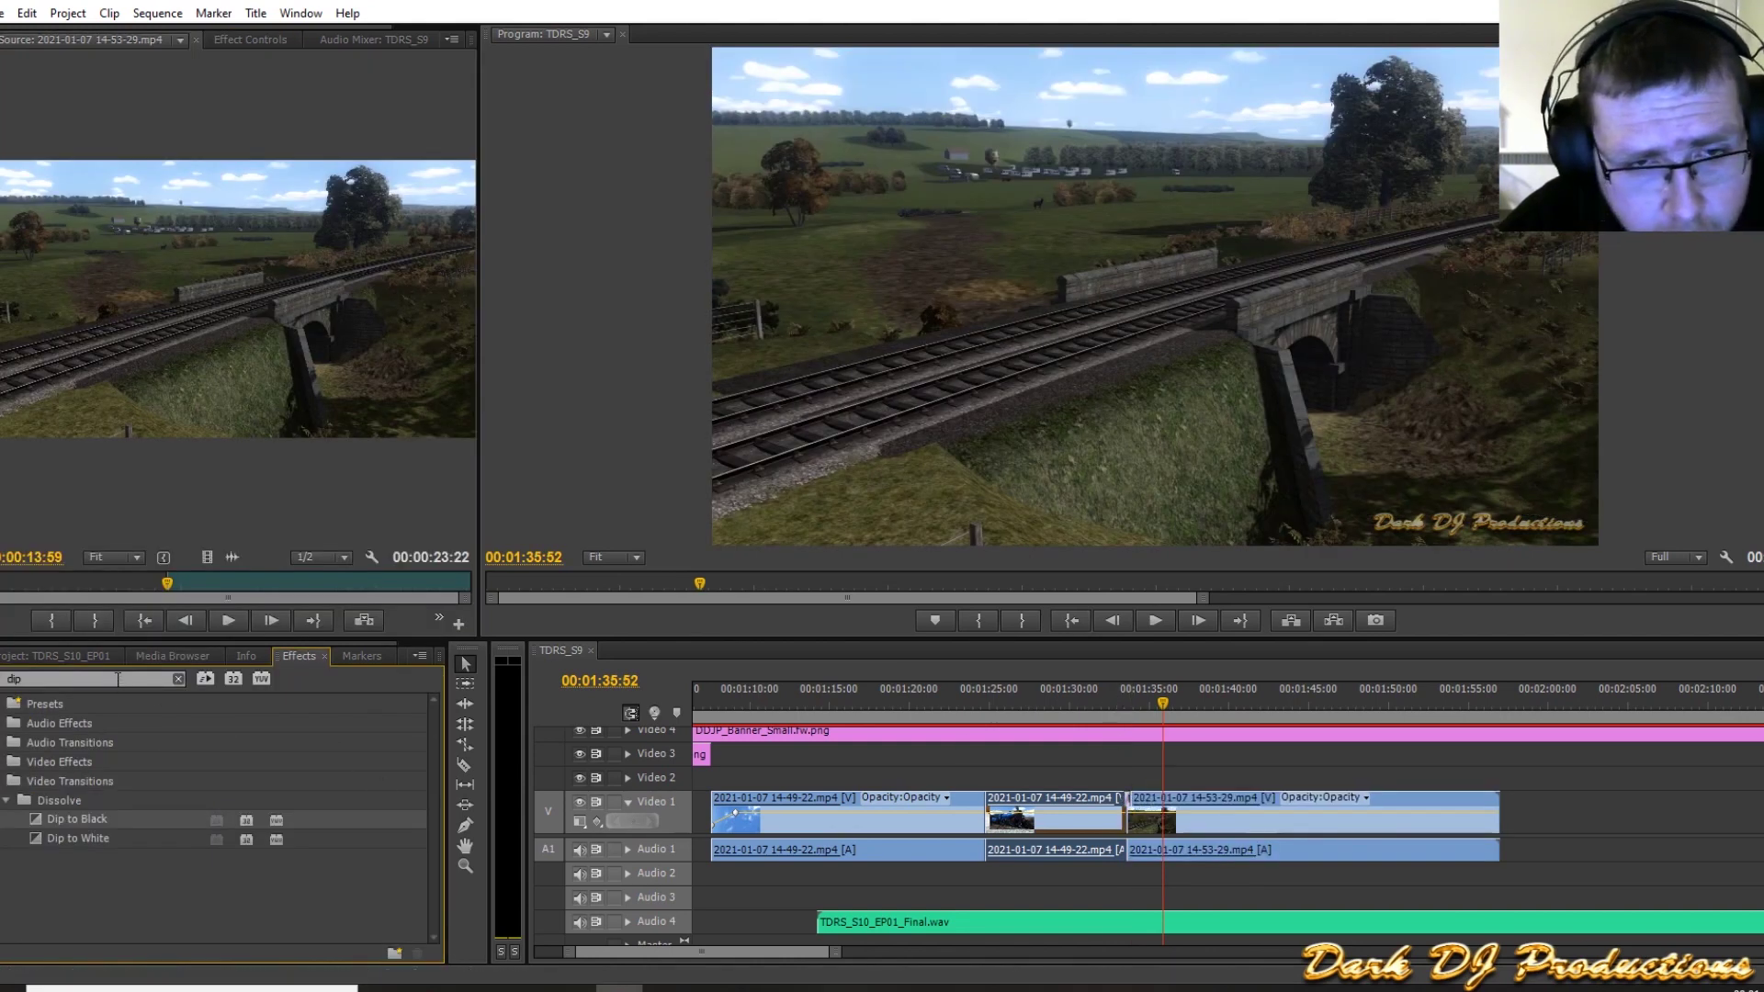
Step: Search the effects for "gain", apply Constant Gain to the Audio 1 cut between the 14-49-22 and 14-53-29 clips, and play it back
key("BackSpace")
key("BackSpace")
key("BackSpace")
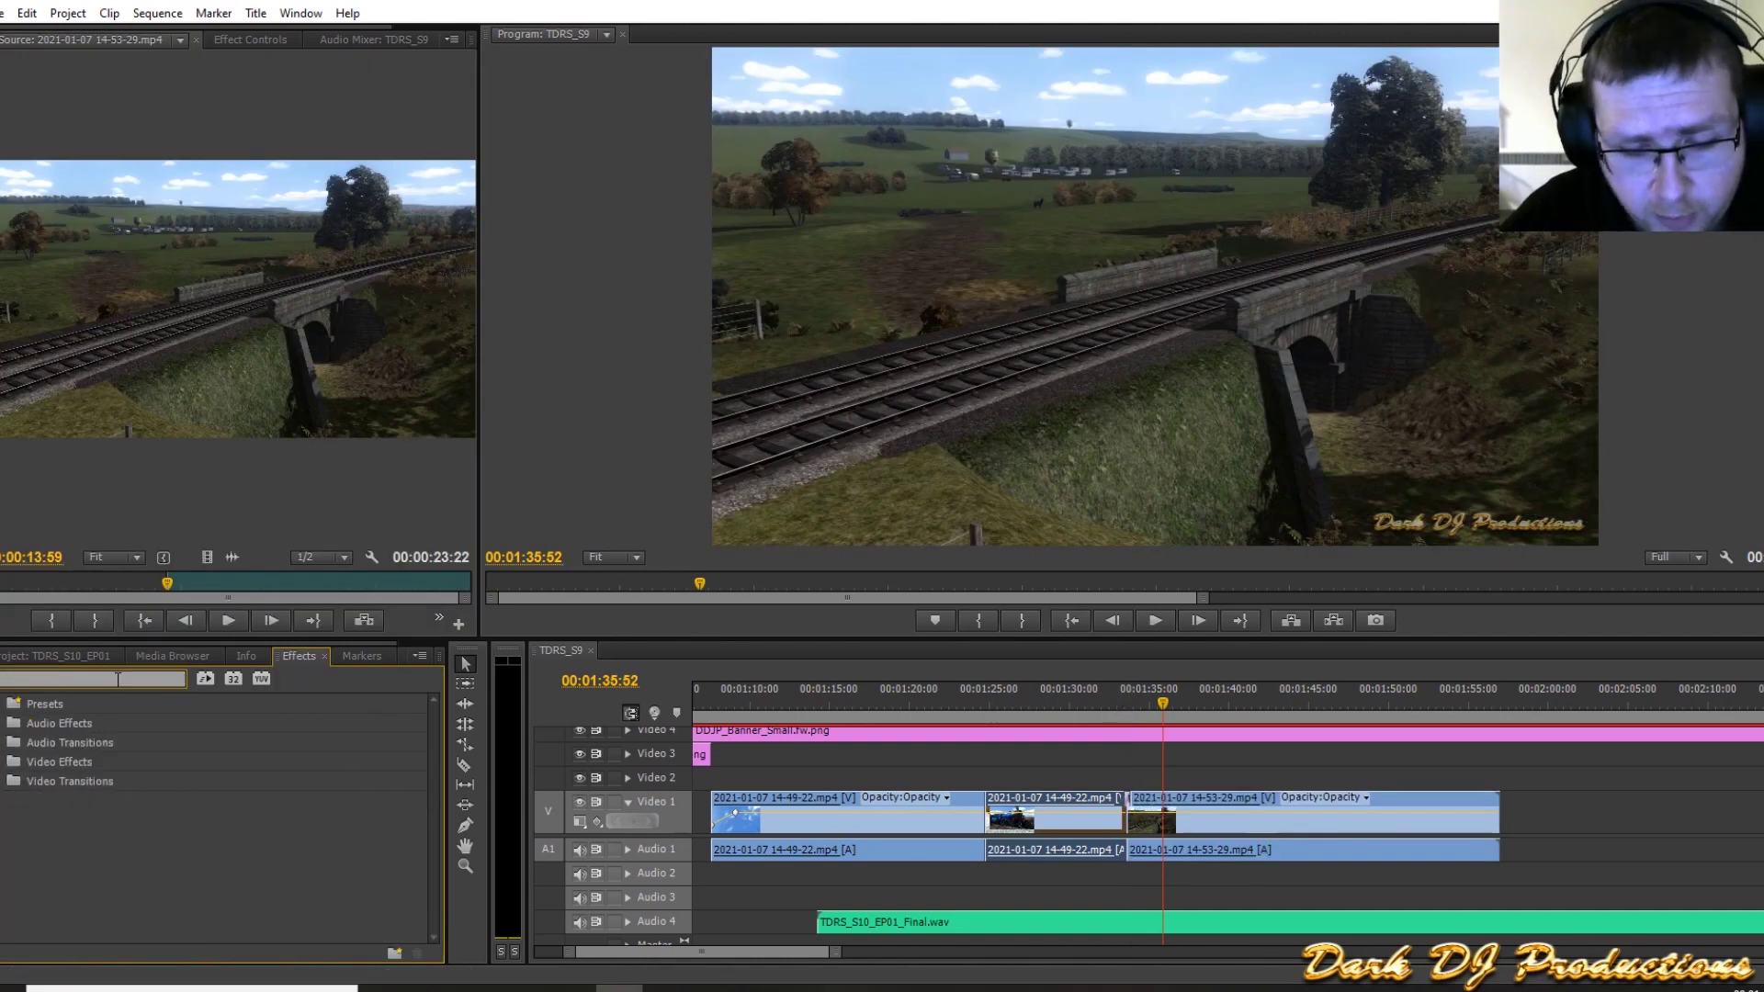
type("gain")
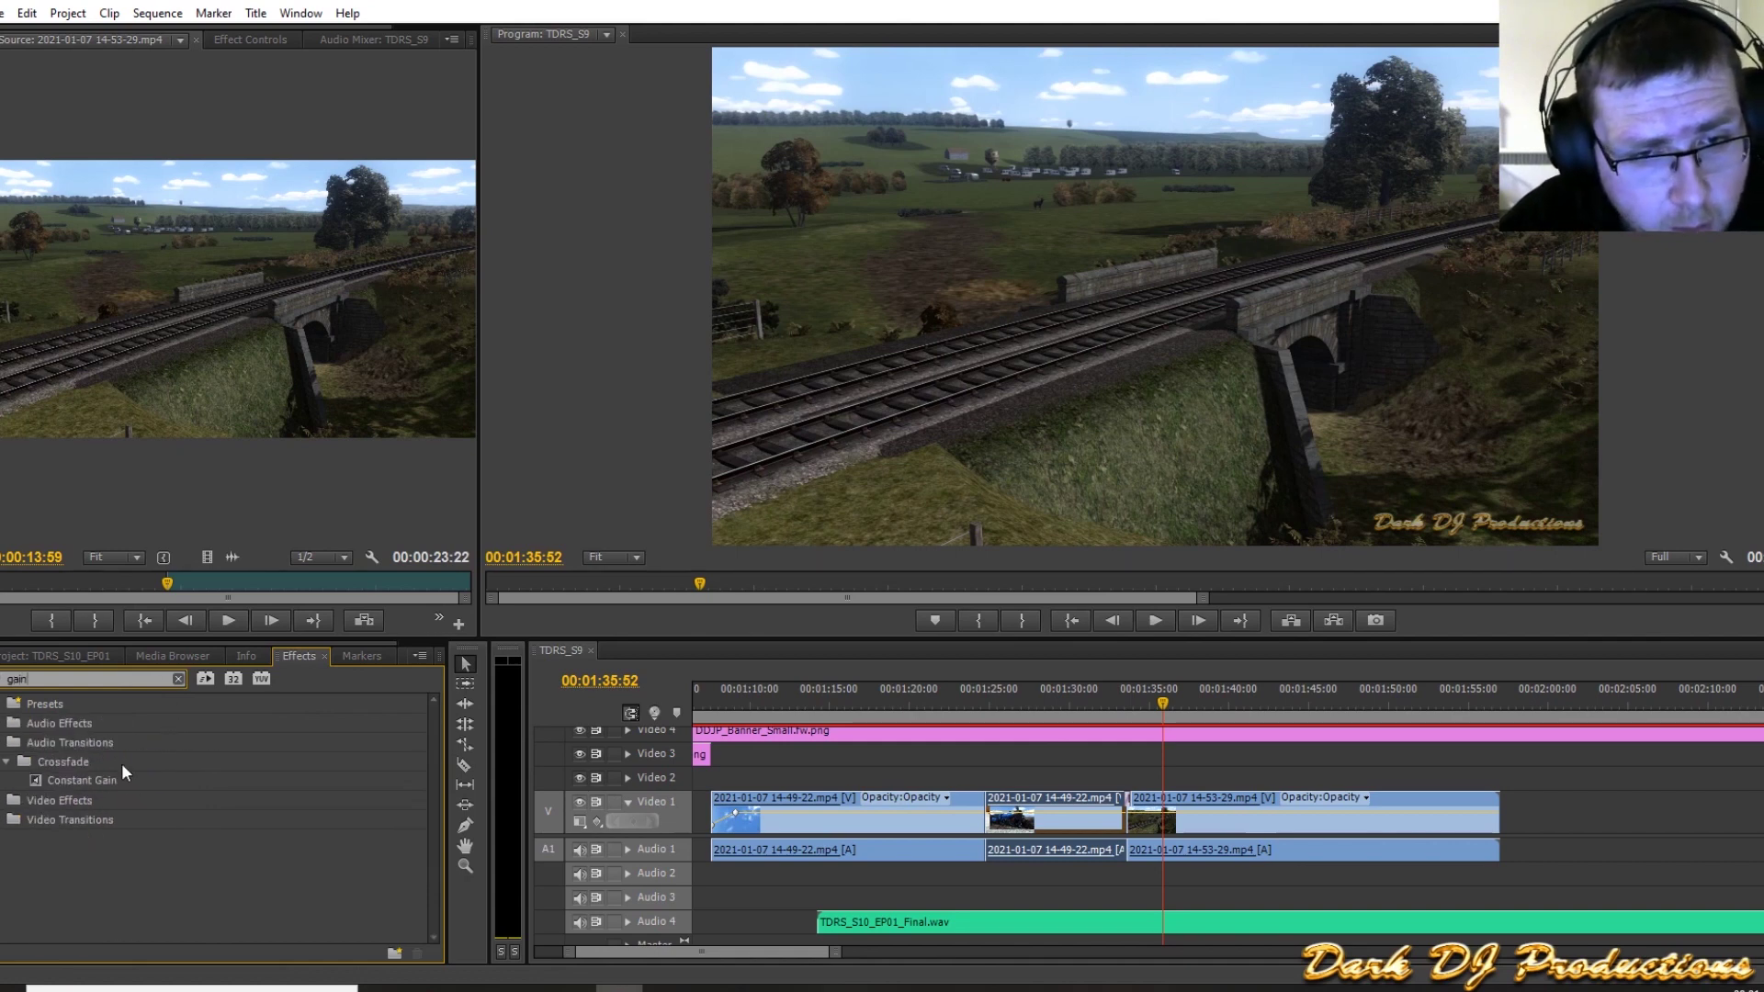
left_click(103, 782)
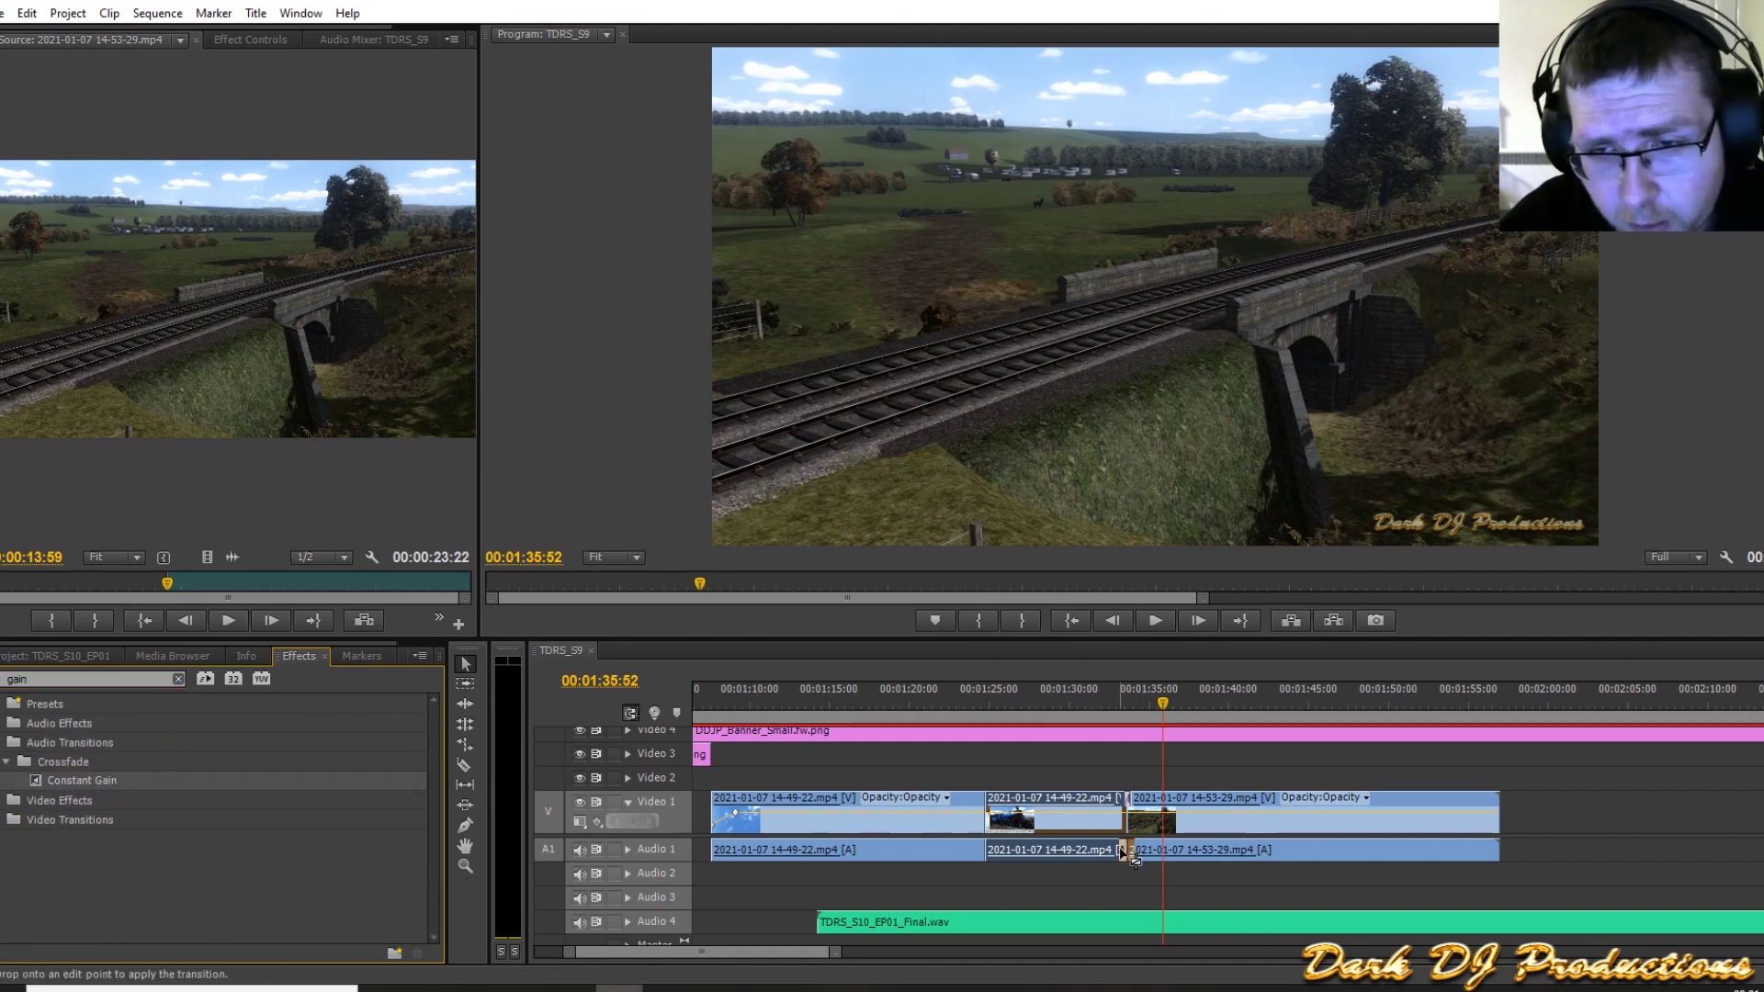
left_click(1101, 698)
key("space")
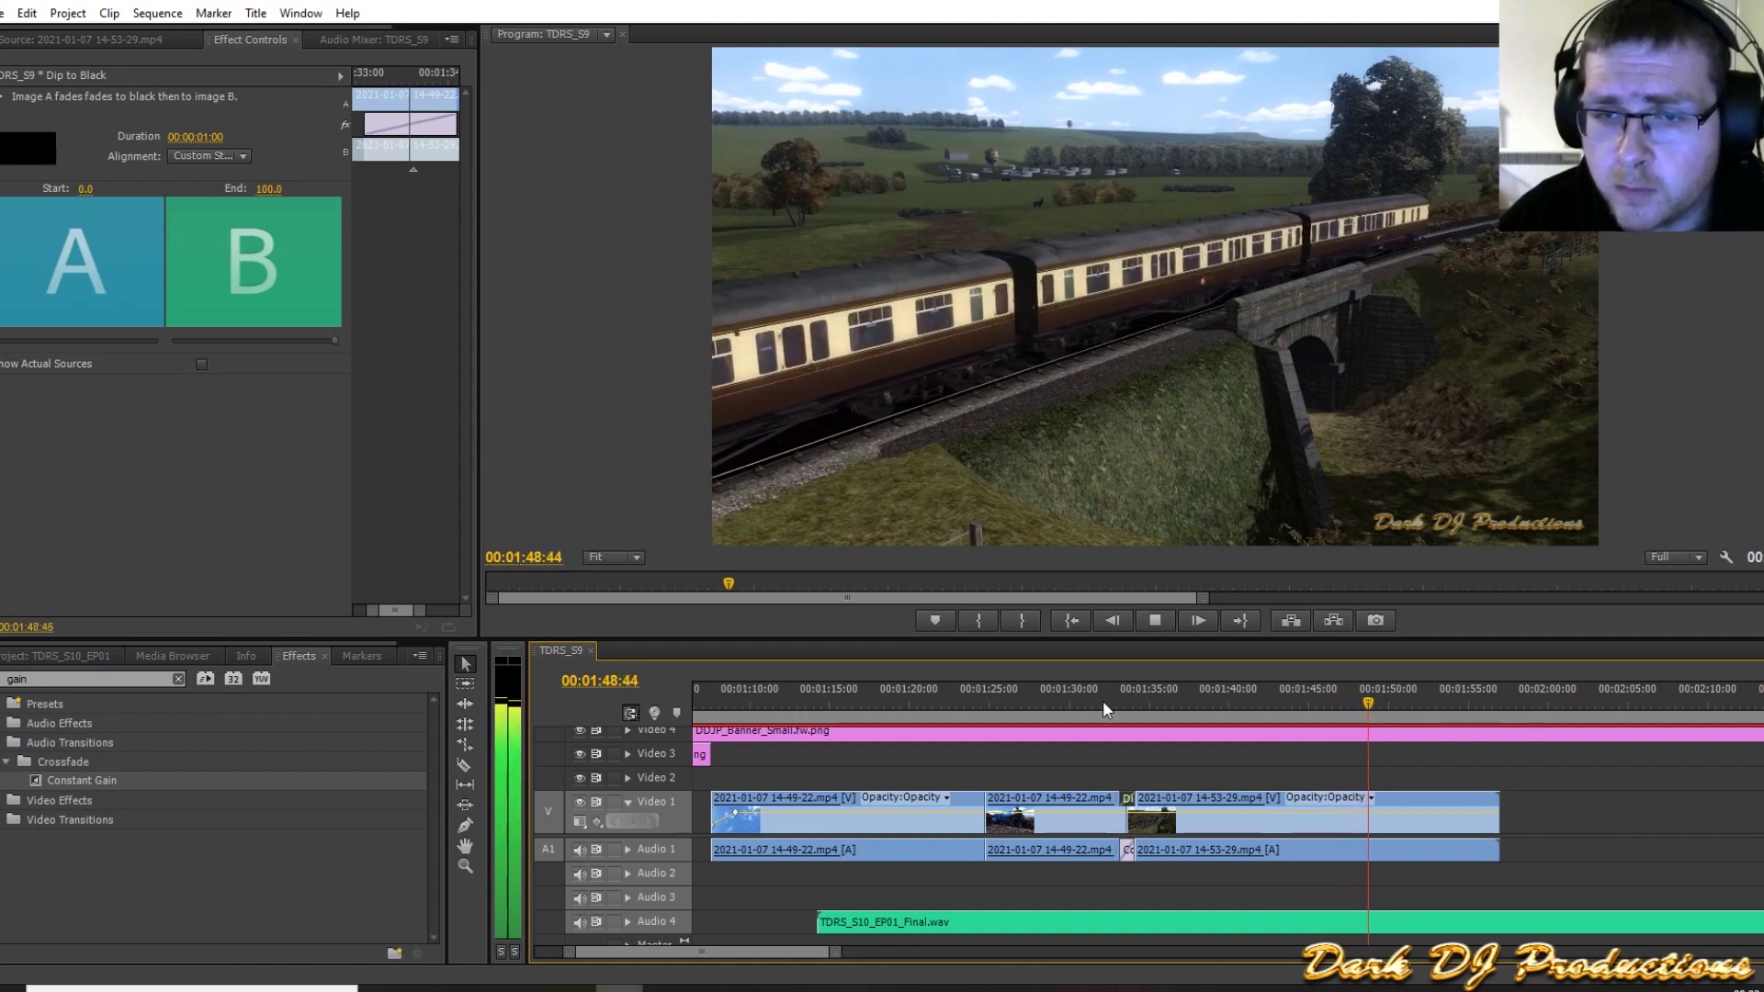
key("space")
scroll(783, 952, "right", 3)
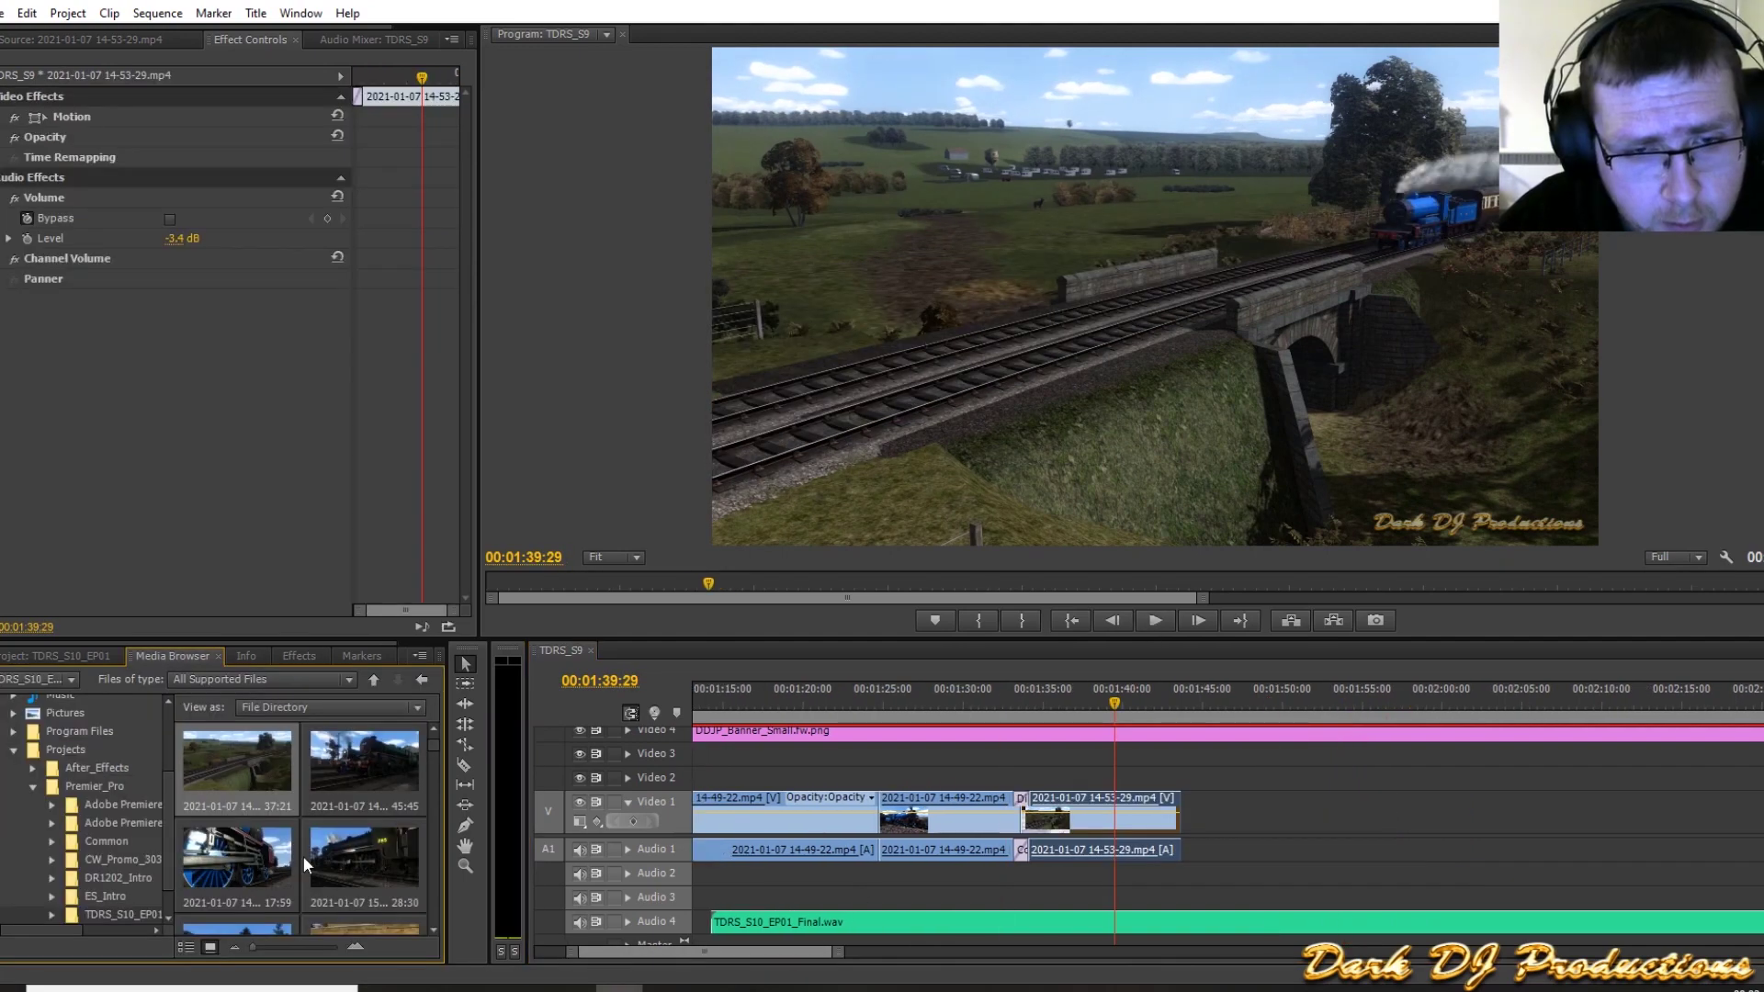
double_click(248, 864)
left_click_drag(1, 588, 3, 593)
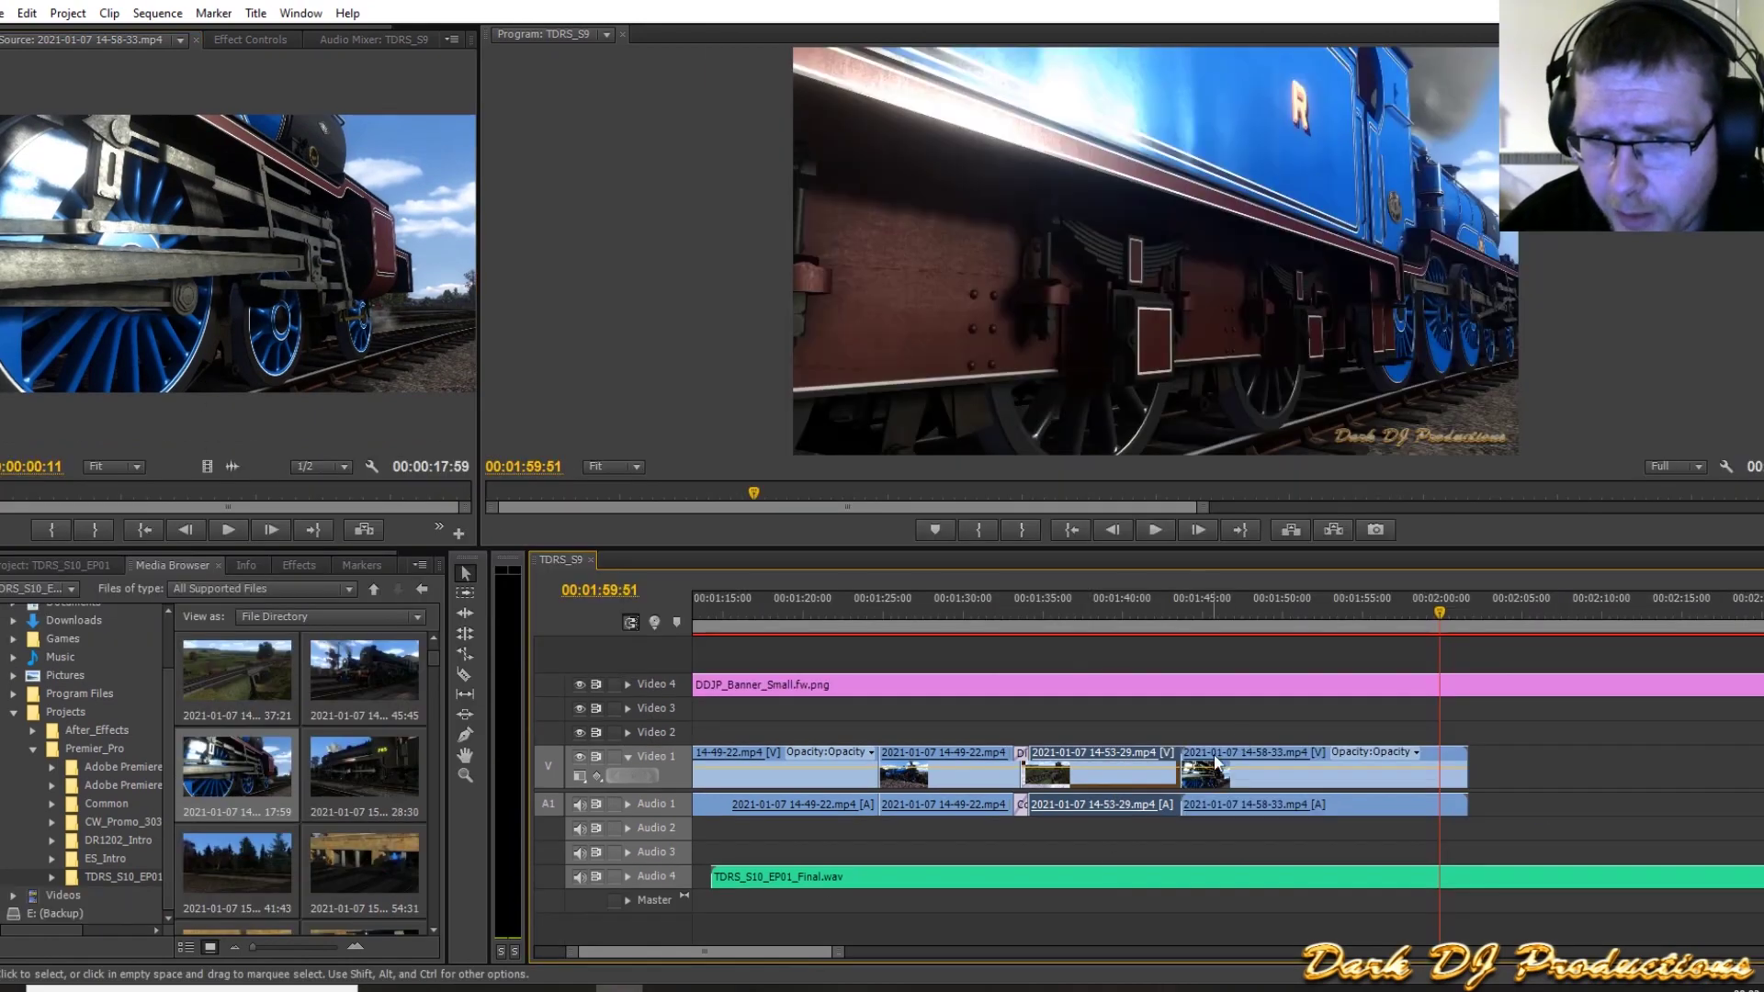
left_click_drag(1214, 761, 1504, 762)
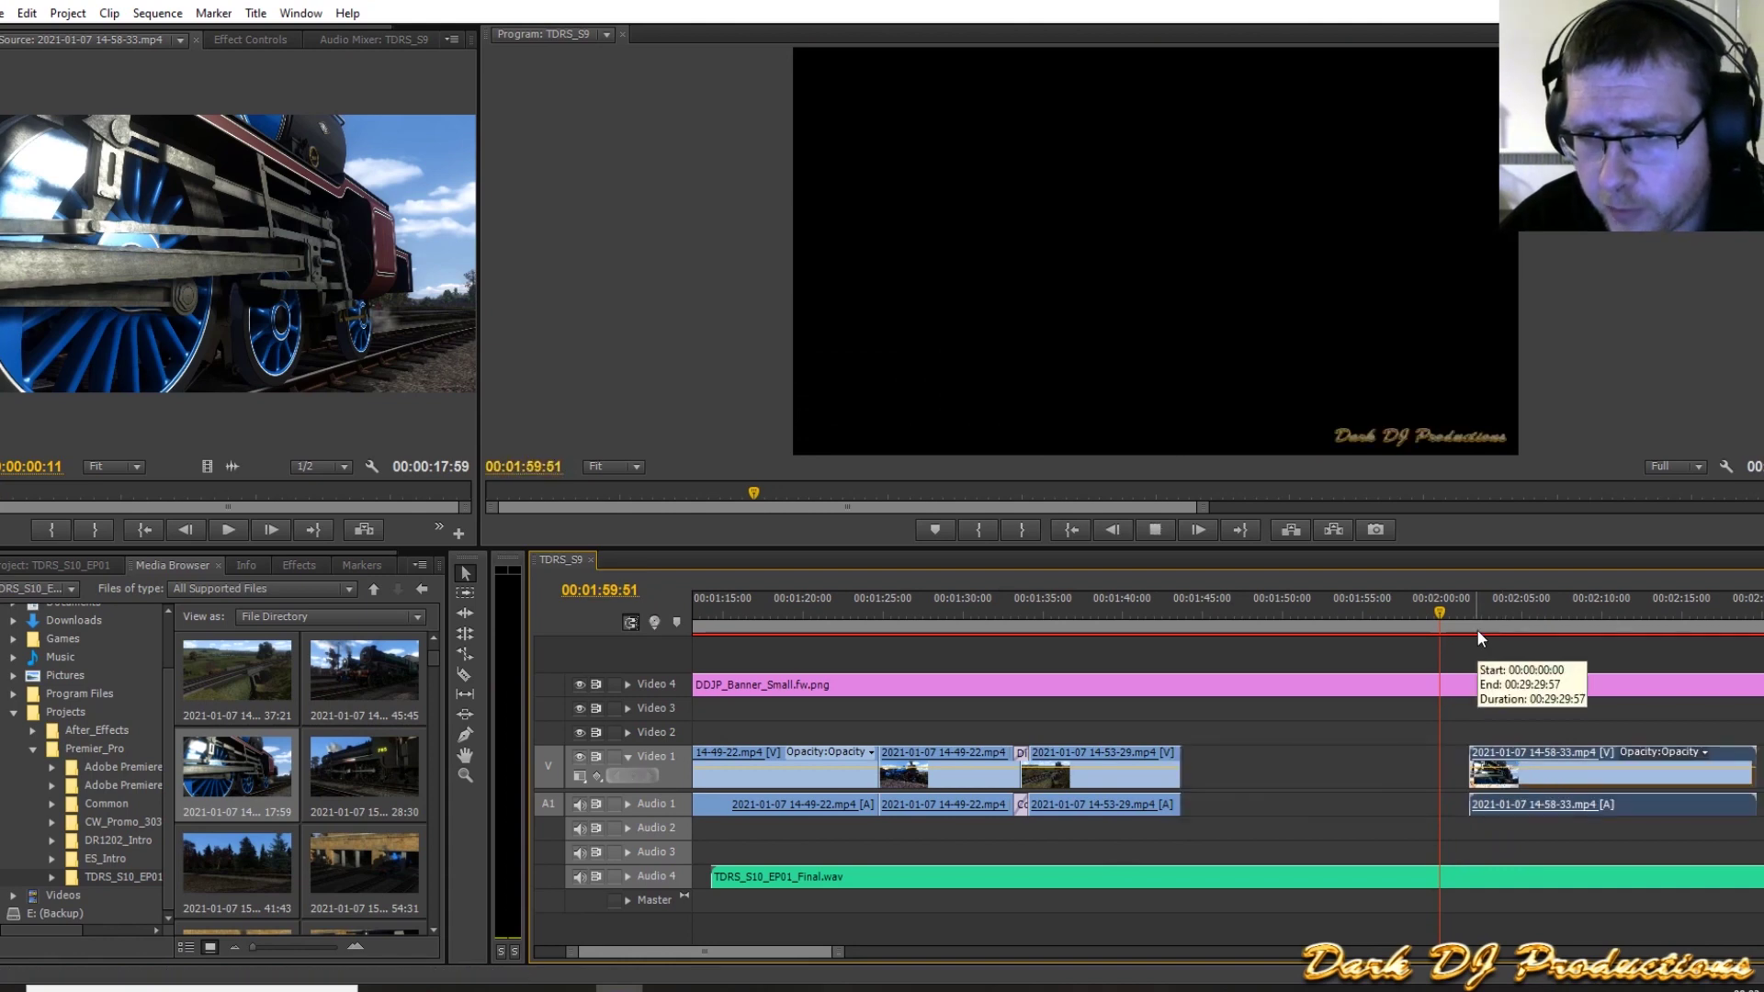
key("space")
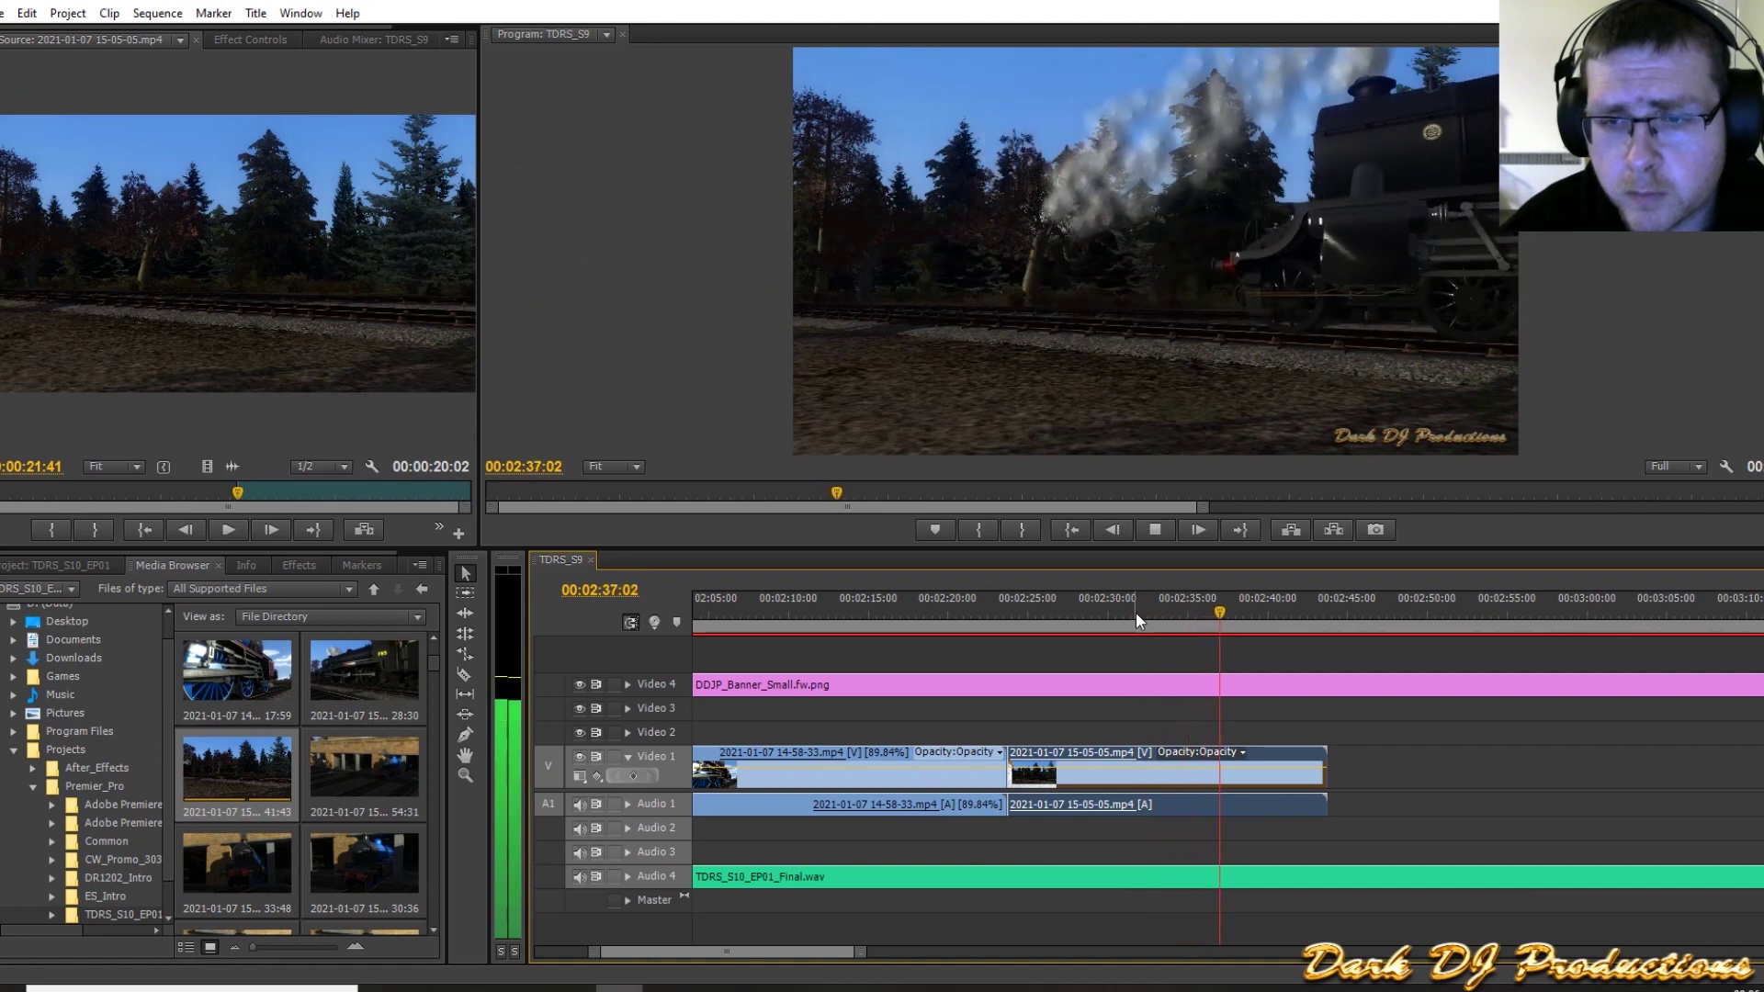
double_click(363, 766)
scroll(309, 856, "down", 1)
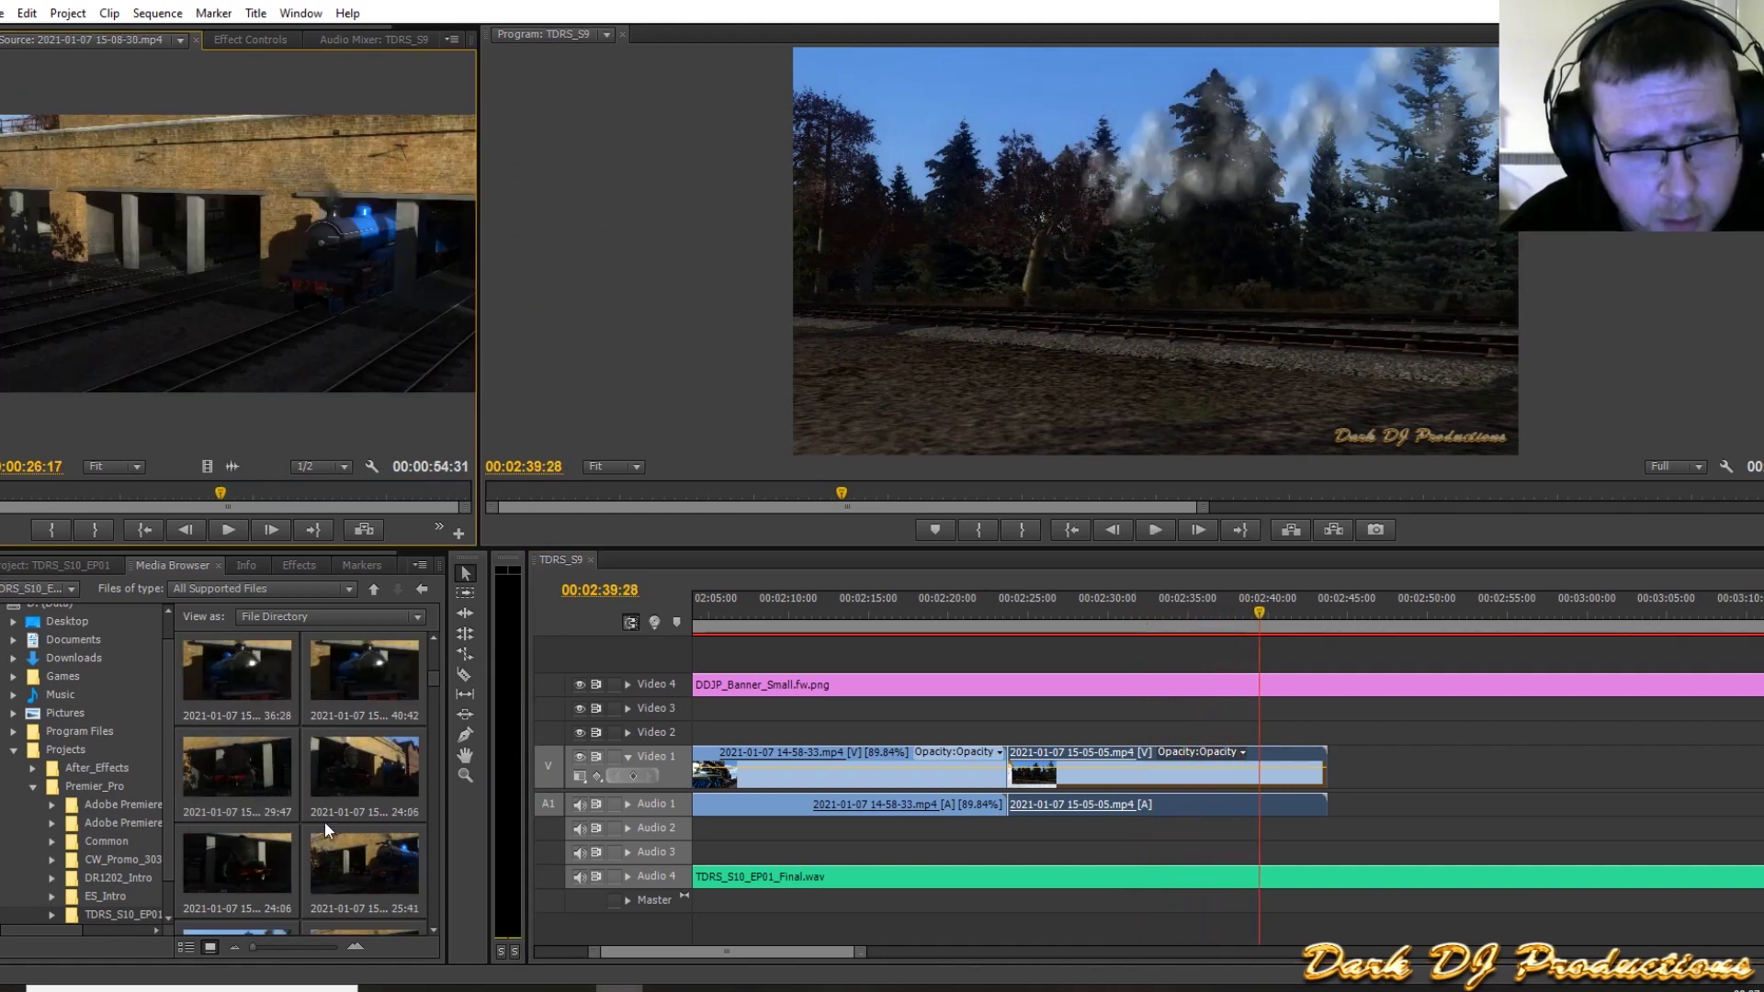
left_click_drag(349, 769, 922, 752)
key("Delete")
left_click(863, 602)
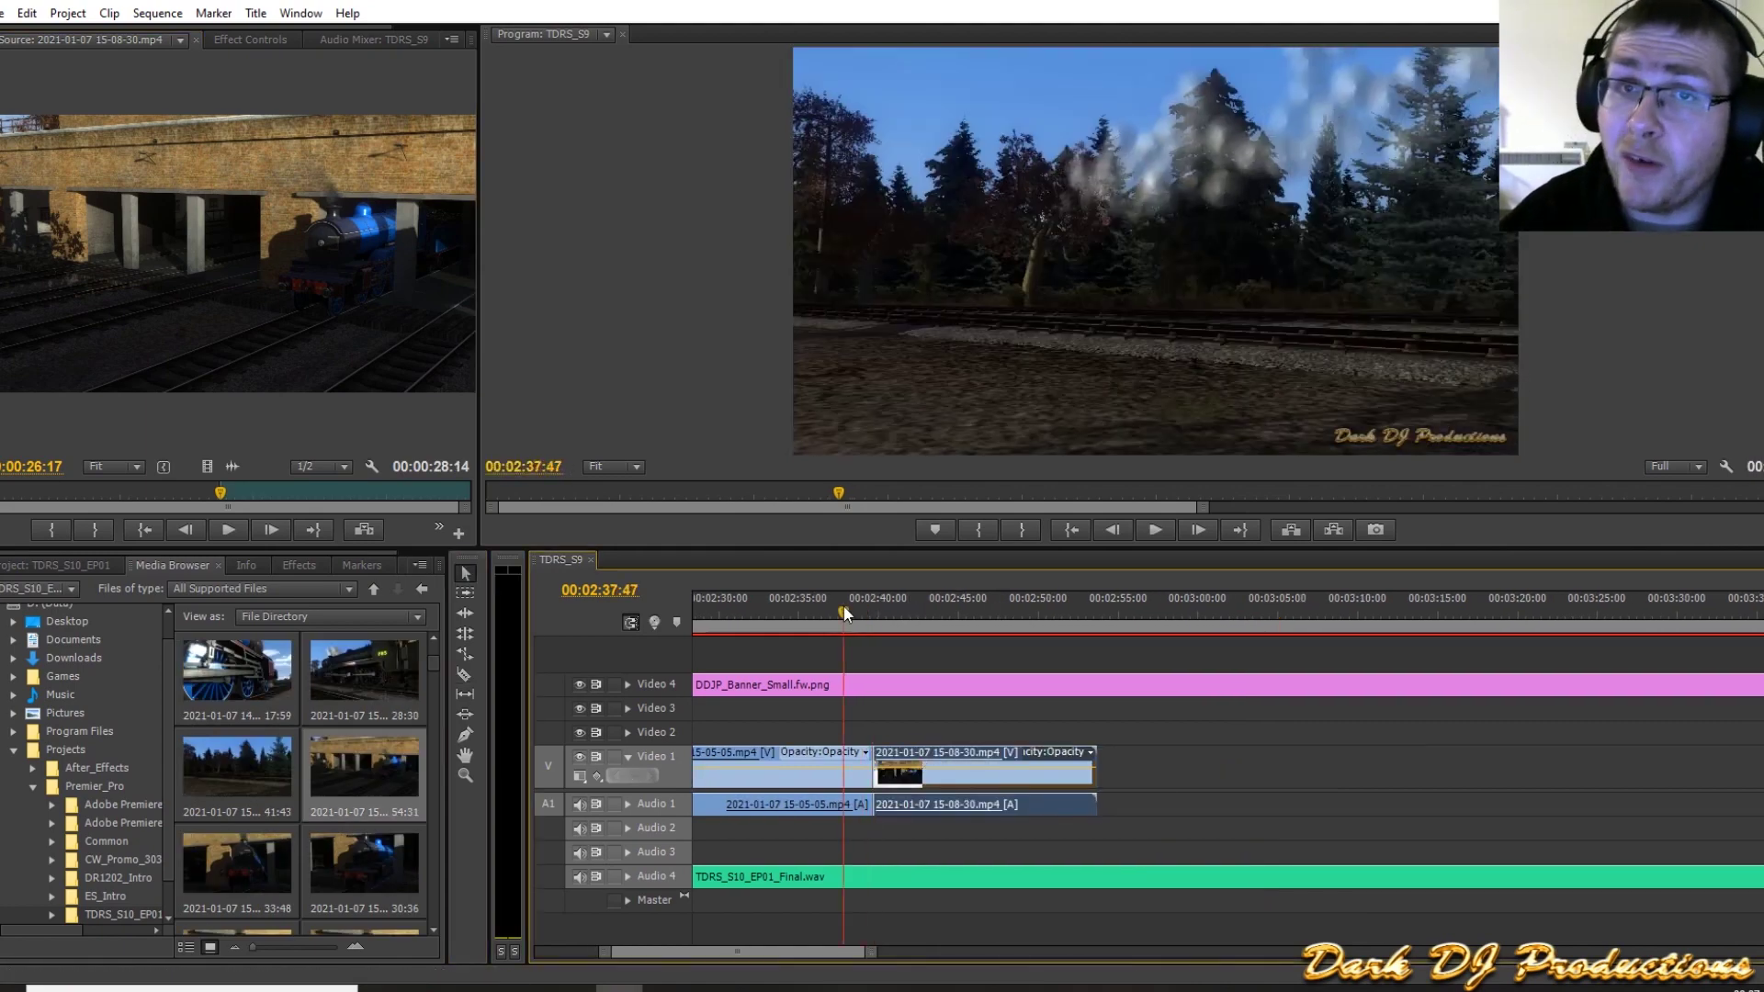
key("space")
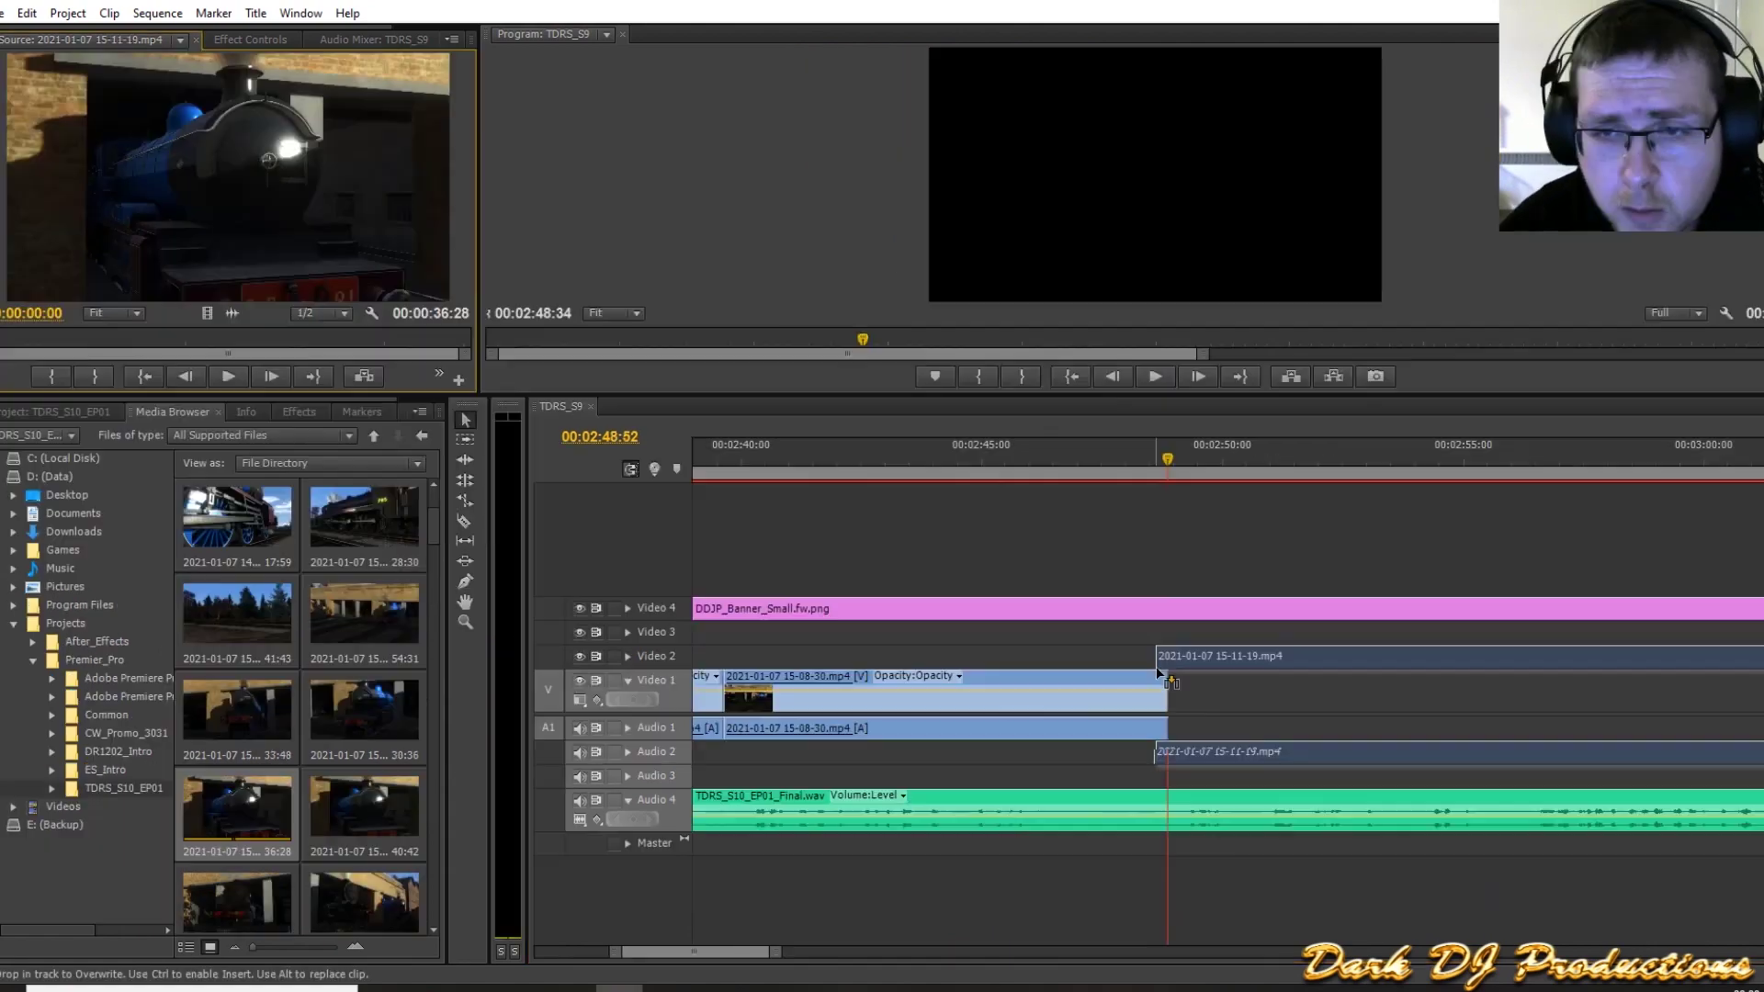
left_click_drag(974, 643, 95, 284)
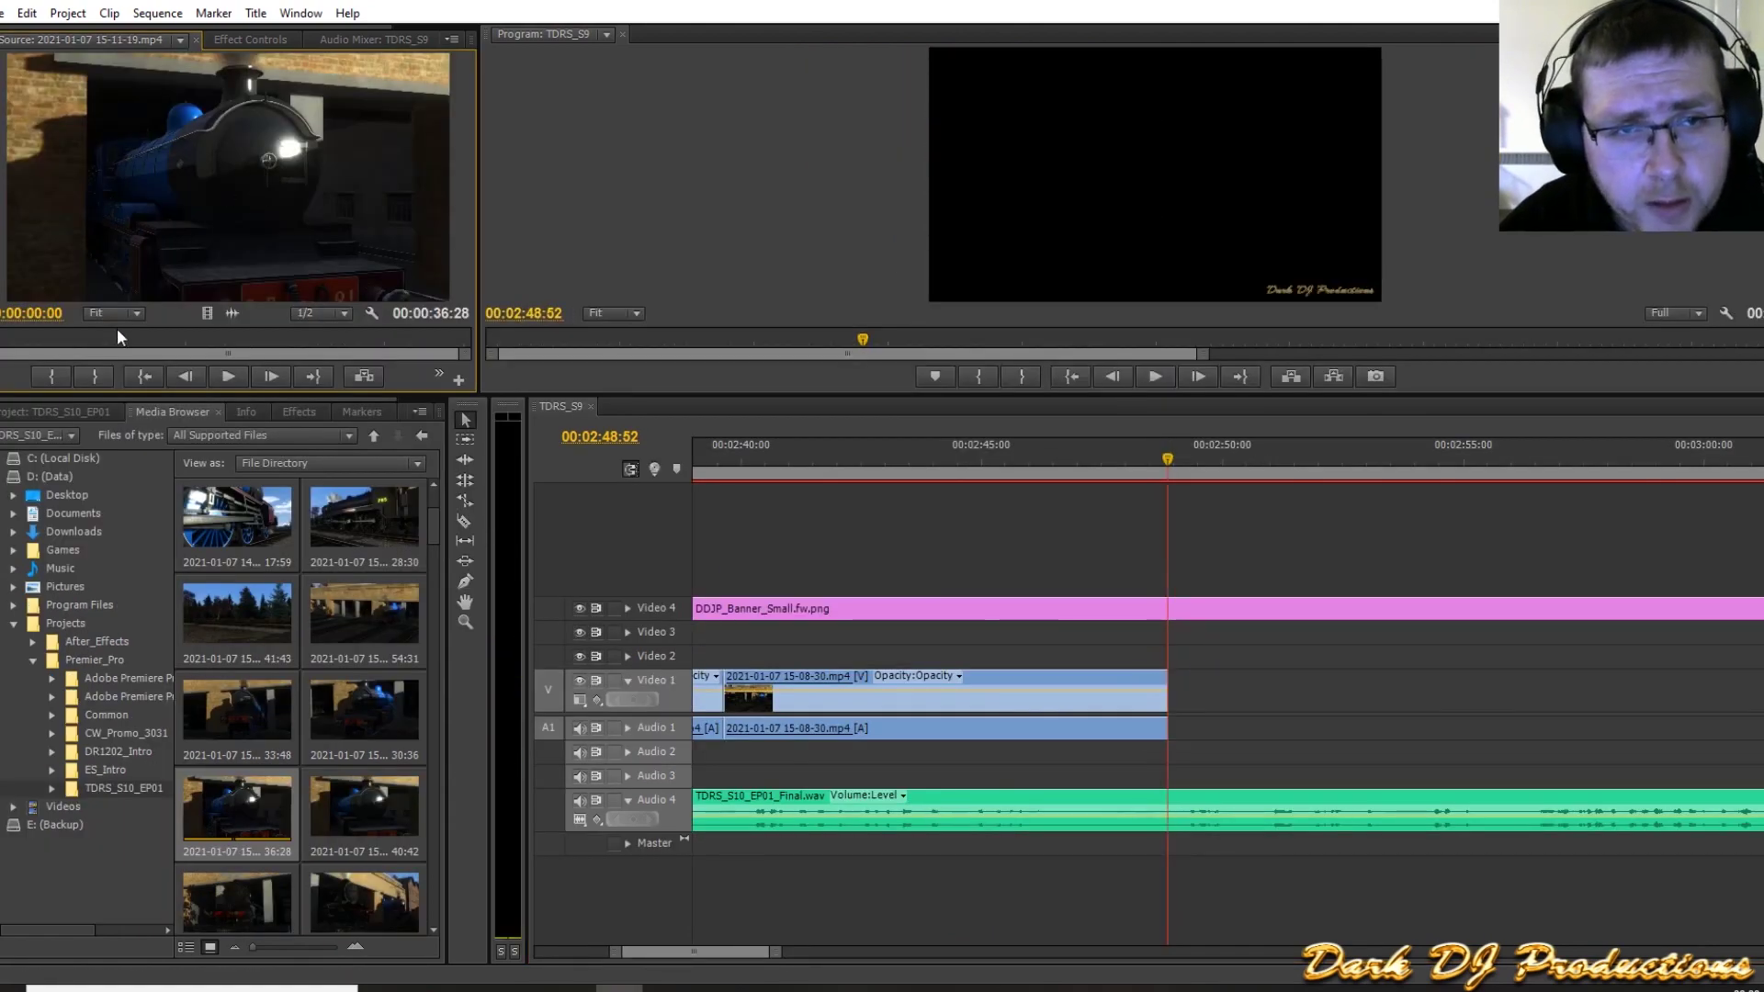
left_click(166, 342)
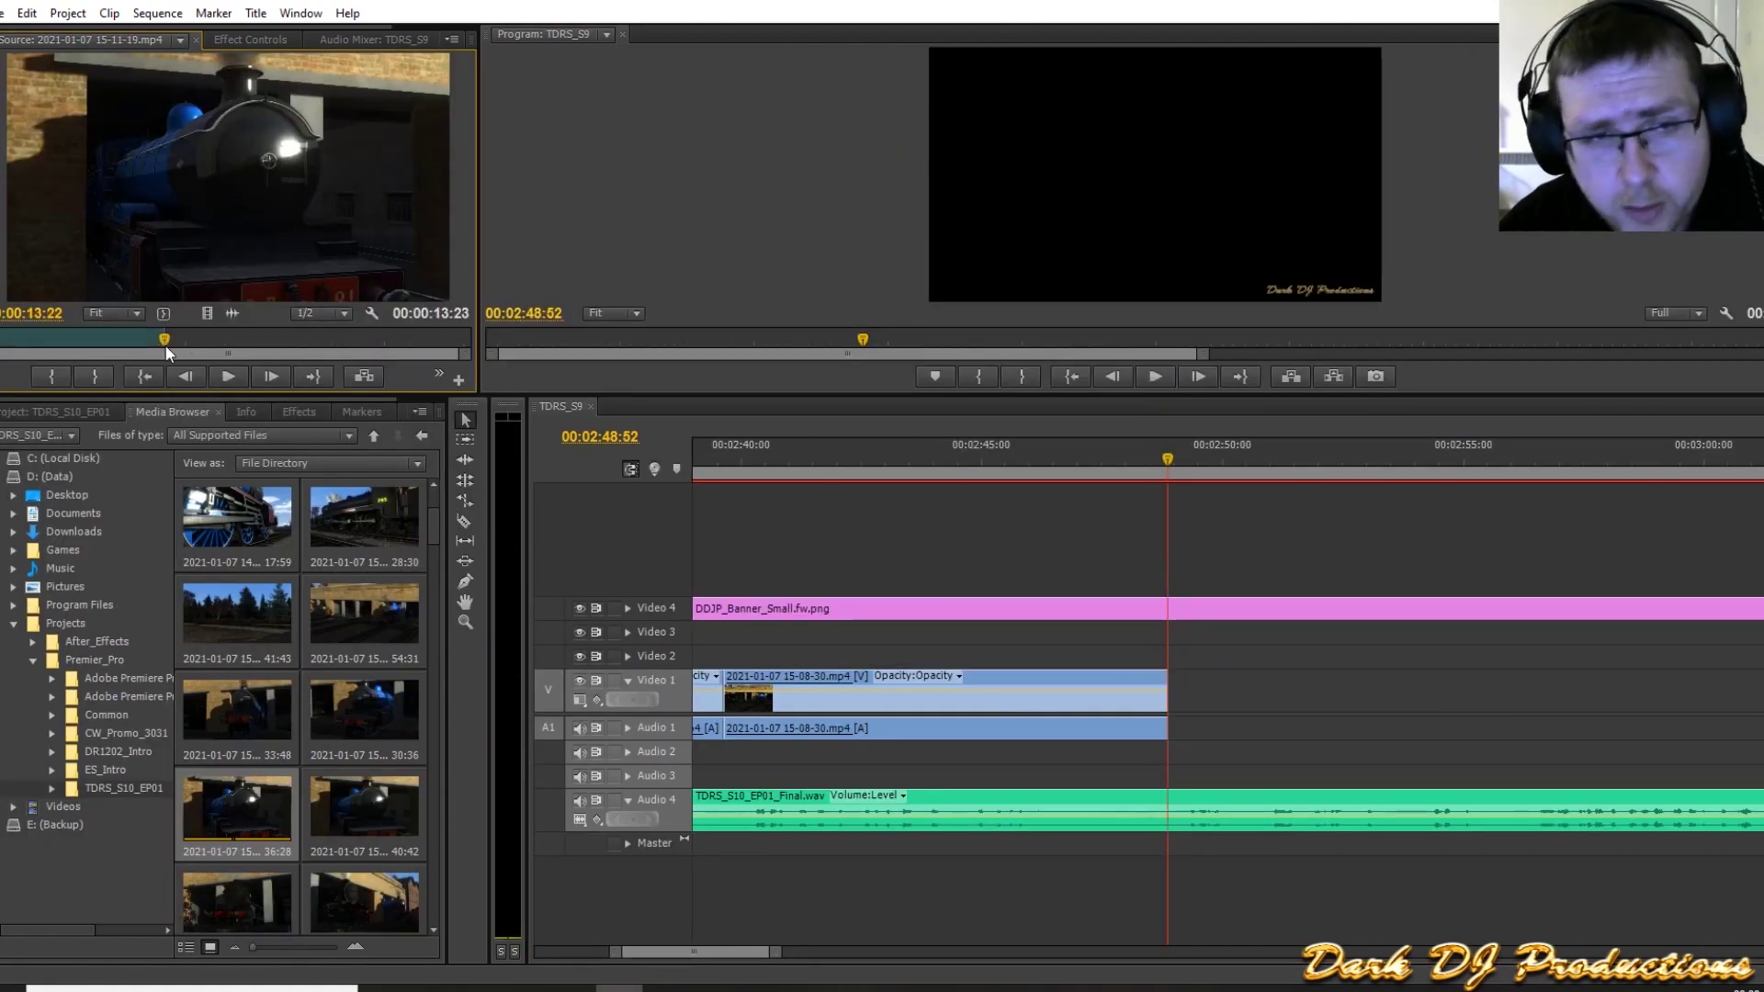
left_click_drag(179, 187, 1179, 695)
left_click(1147, 464)
key("space")
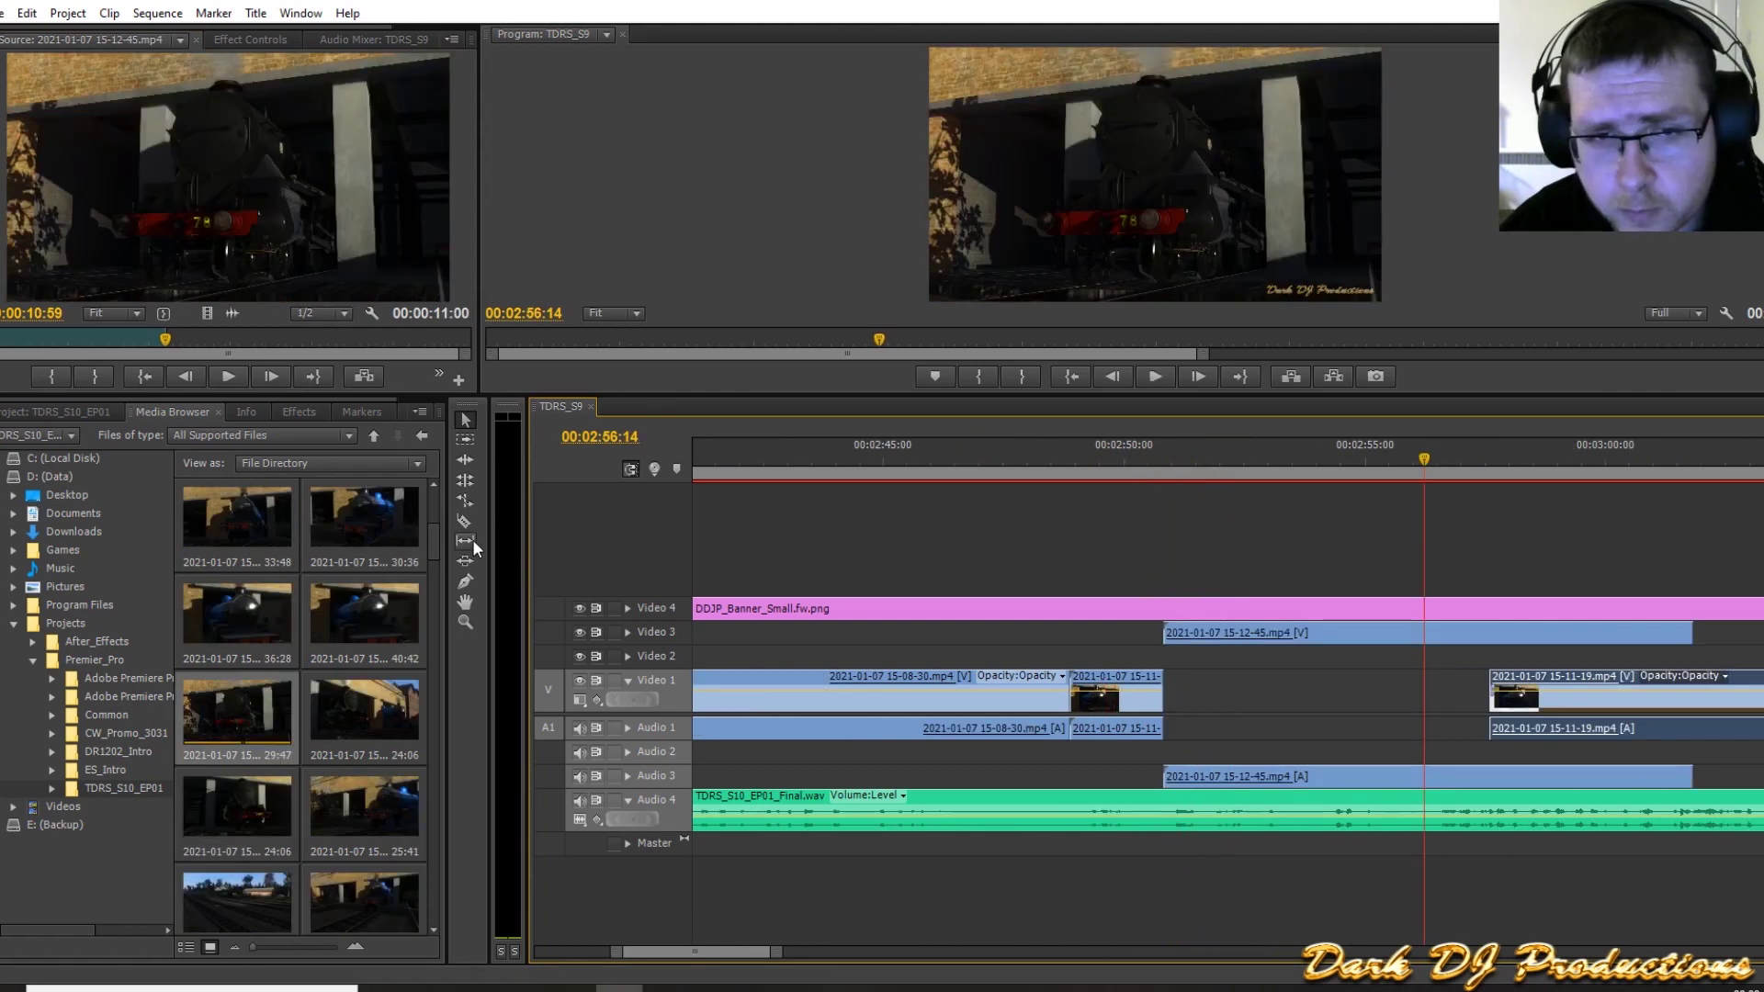
Step: Split the 15-12-45 clip on Video 3 at 00:02:56:14 and delete the part after the cut
left_click(463, 522)
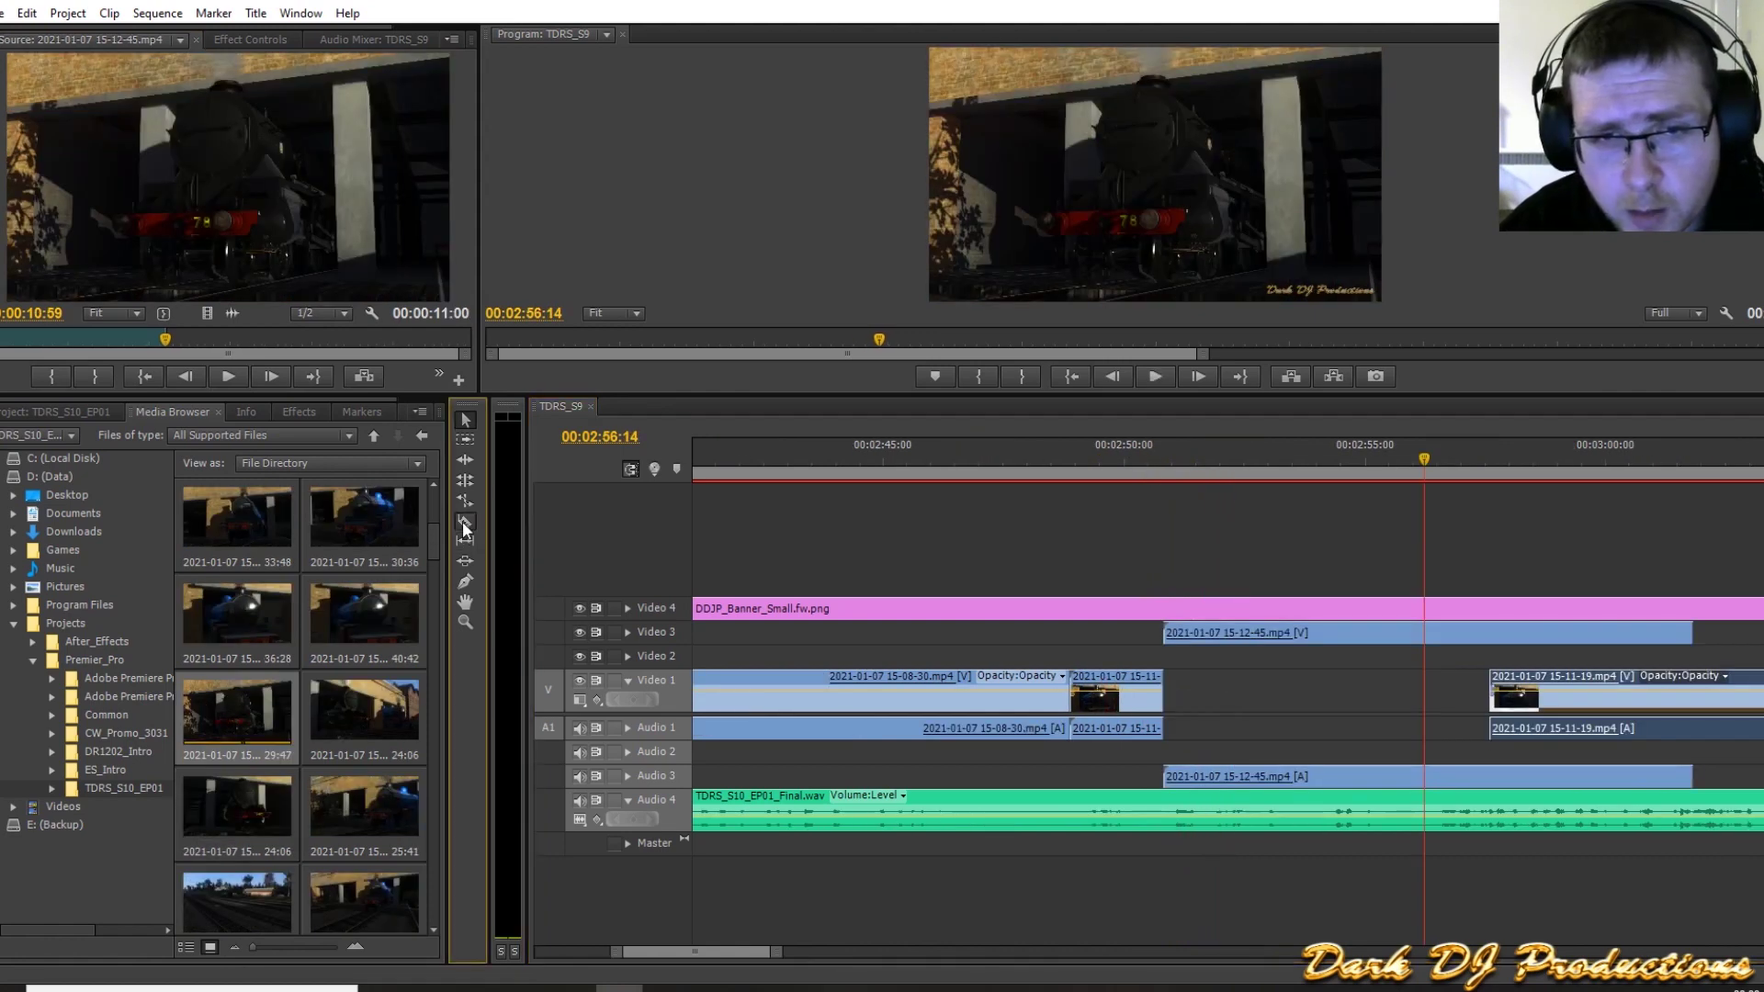
left_click(1429, 777)
left_click(463, 420)
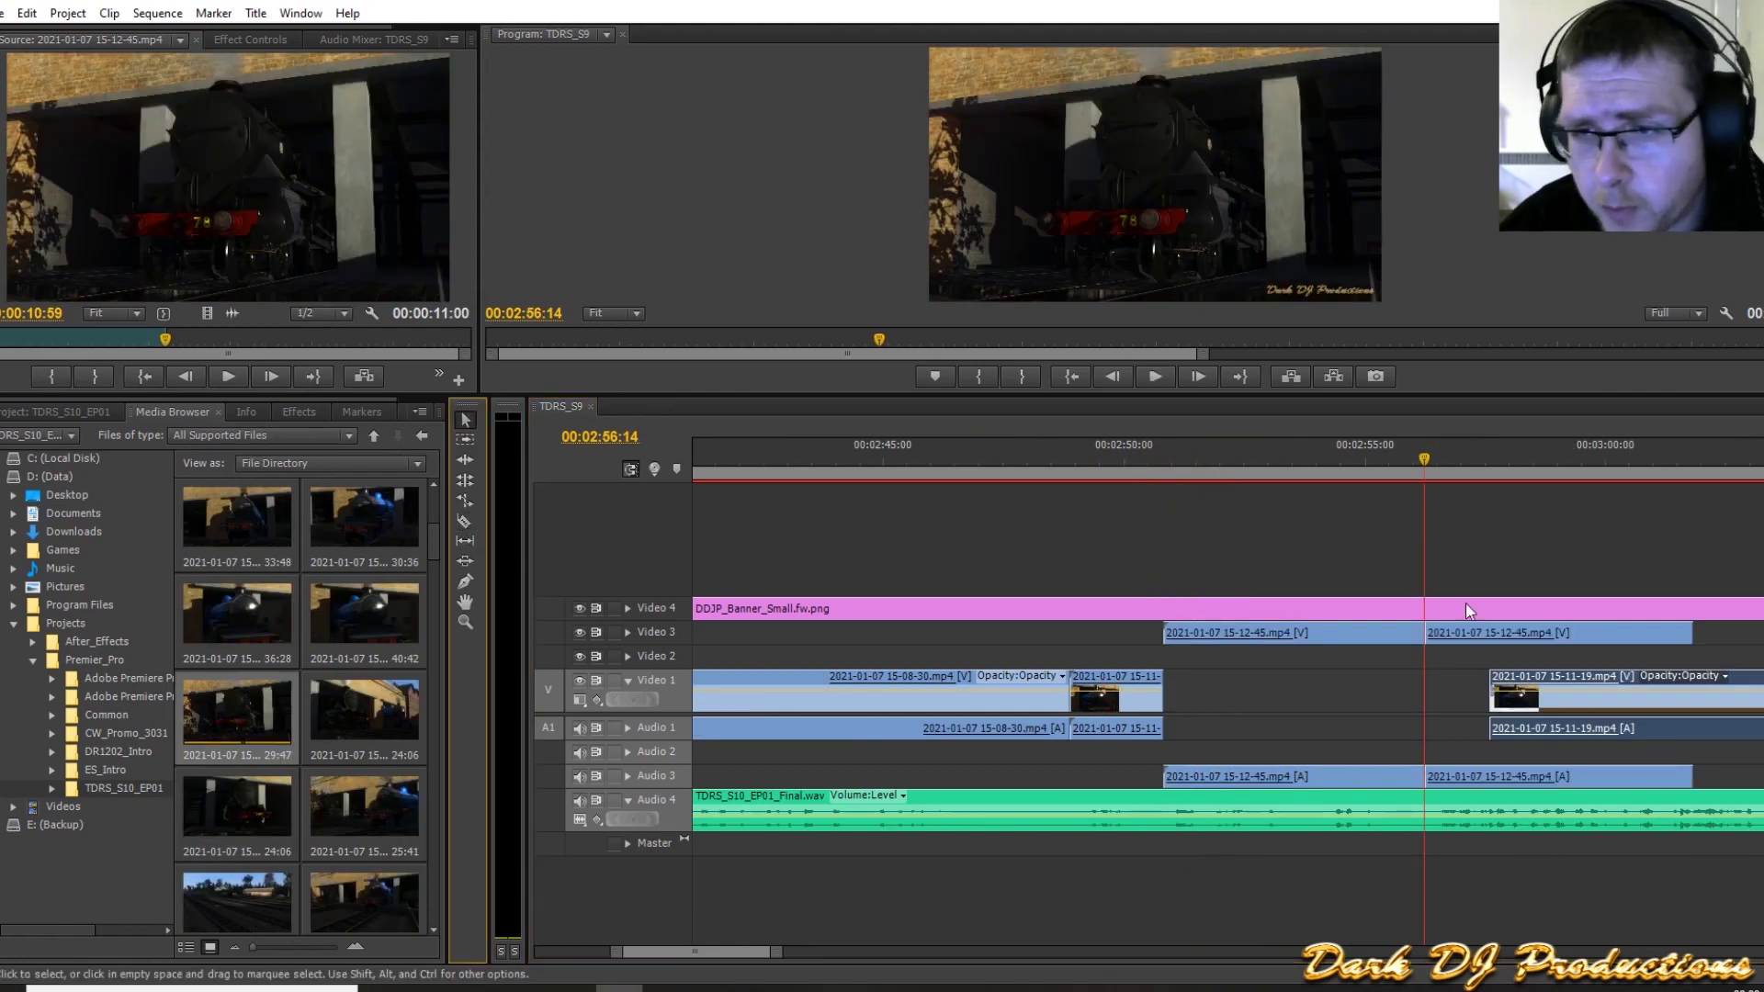
left_click(1463, 634)
key("Delete")
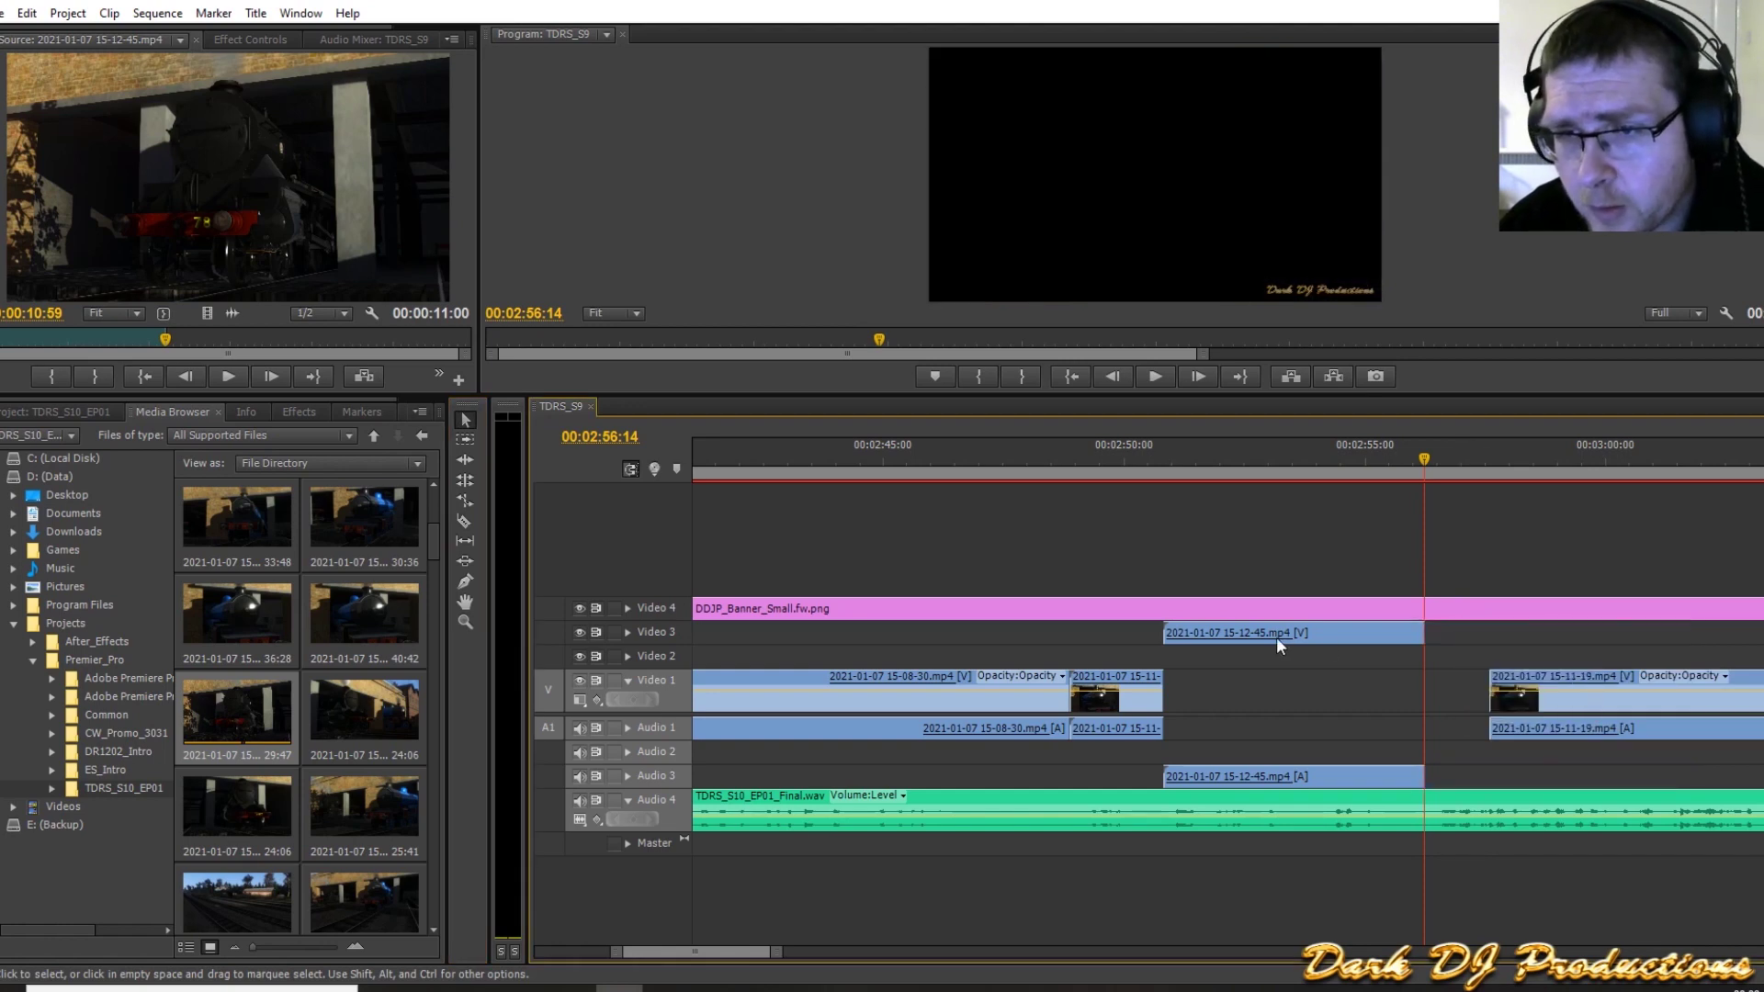
Step: Set the audio gain for the 15-12-45 clip and the 15-11-19 clips on either side, and play back from before their cuts
left_click(1274, 637)
left_click_drag(1078, 650, 1567, 691)
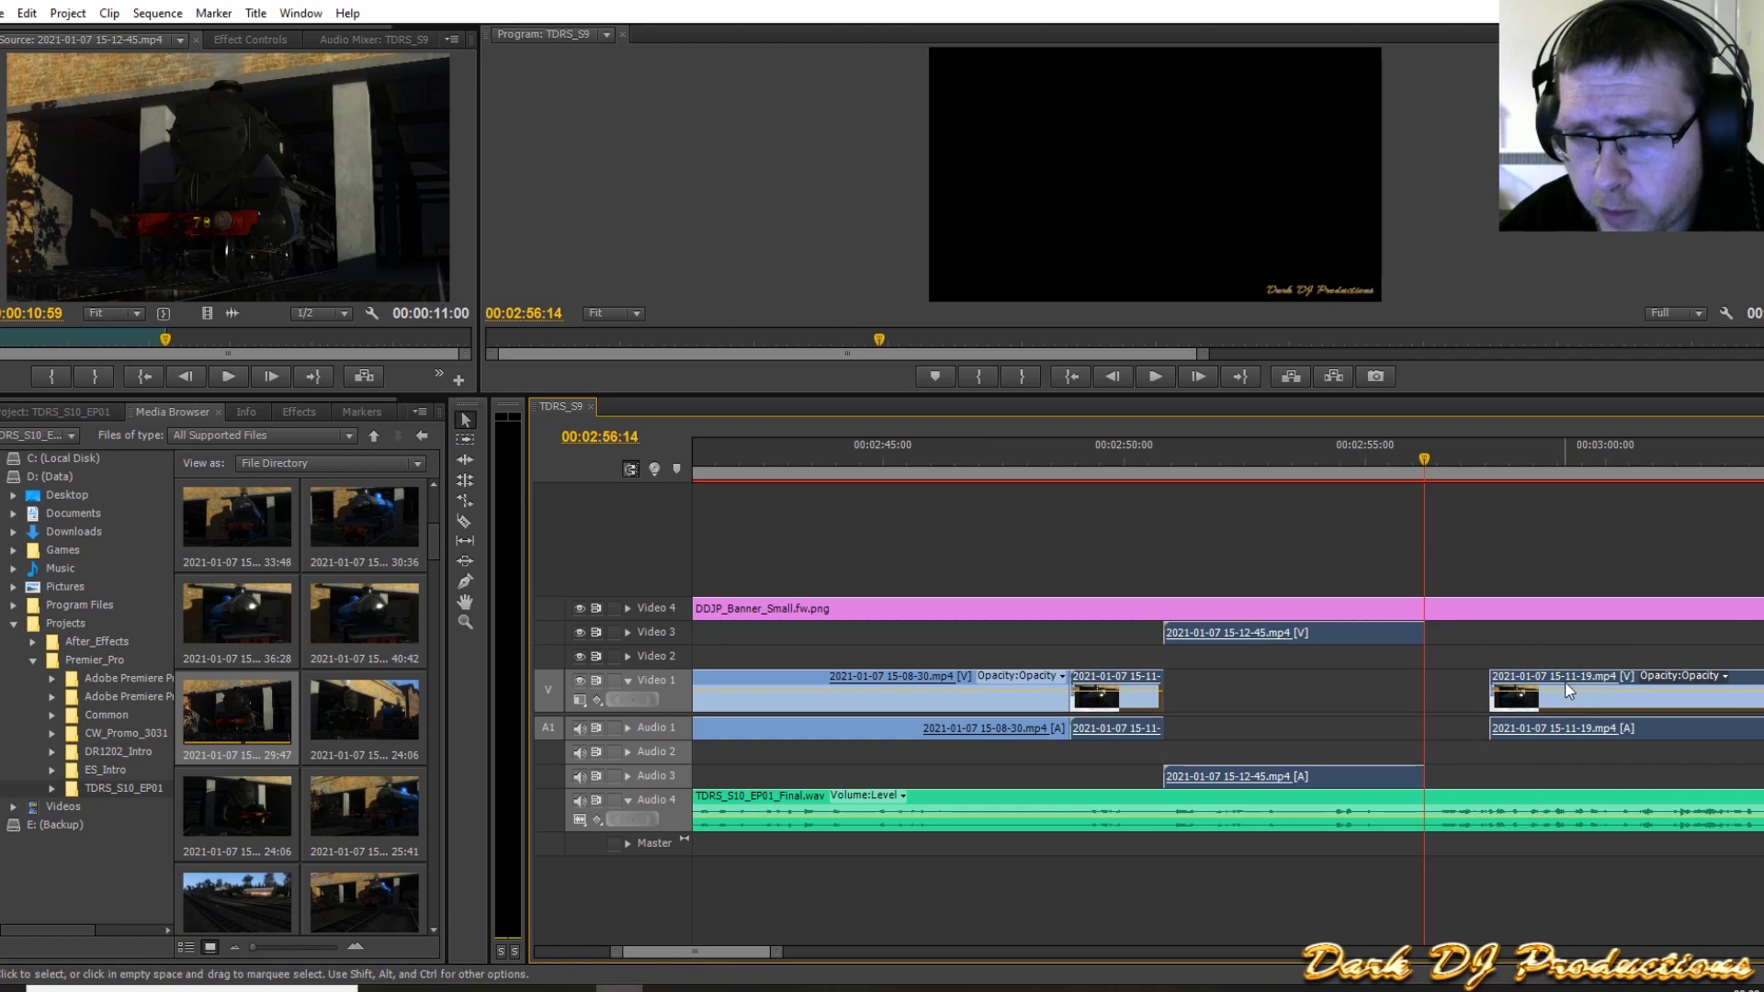
right_click(1567, 691)
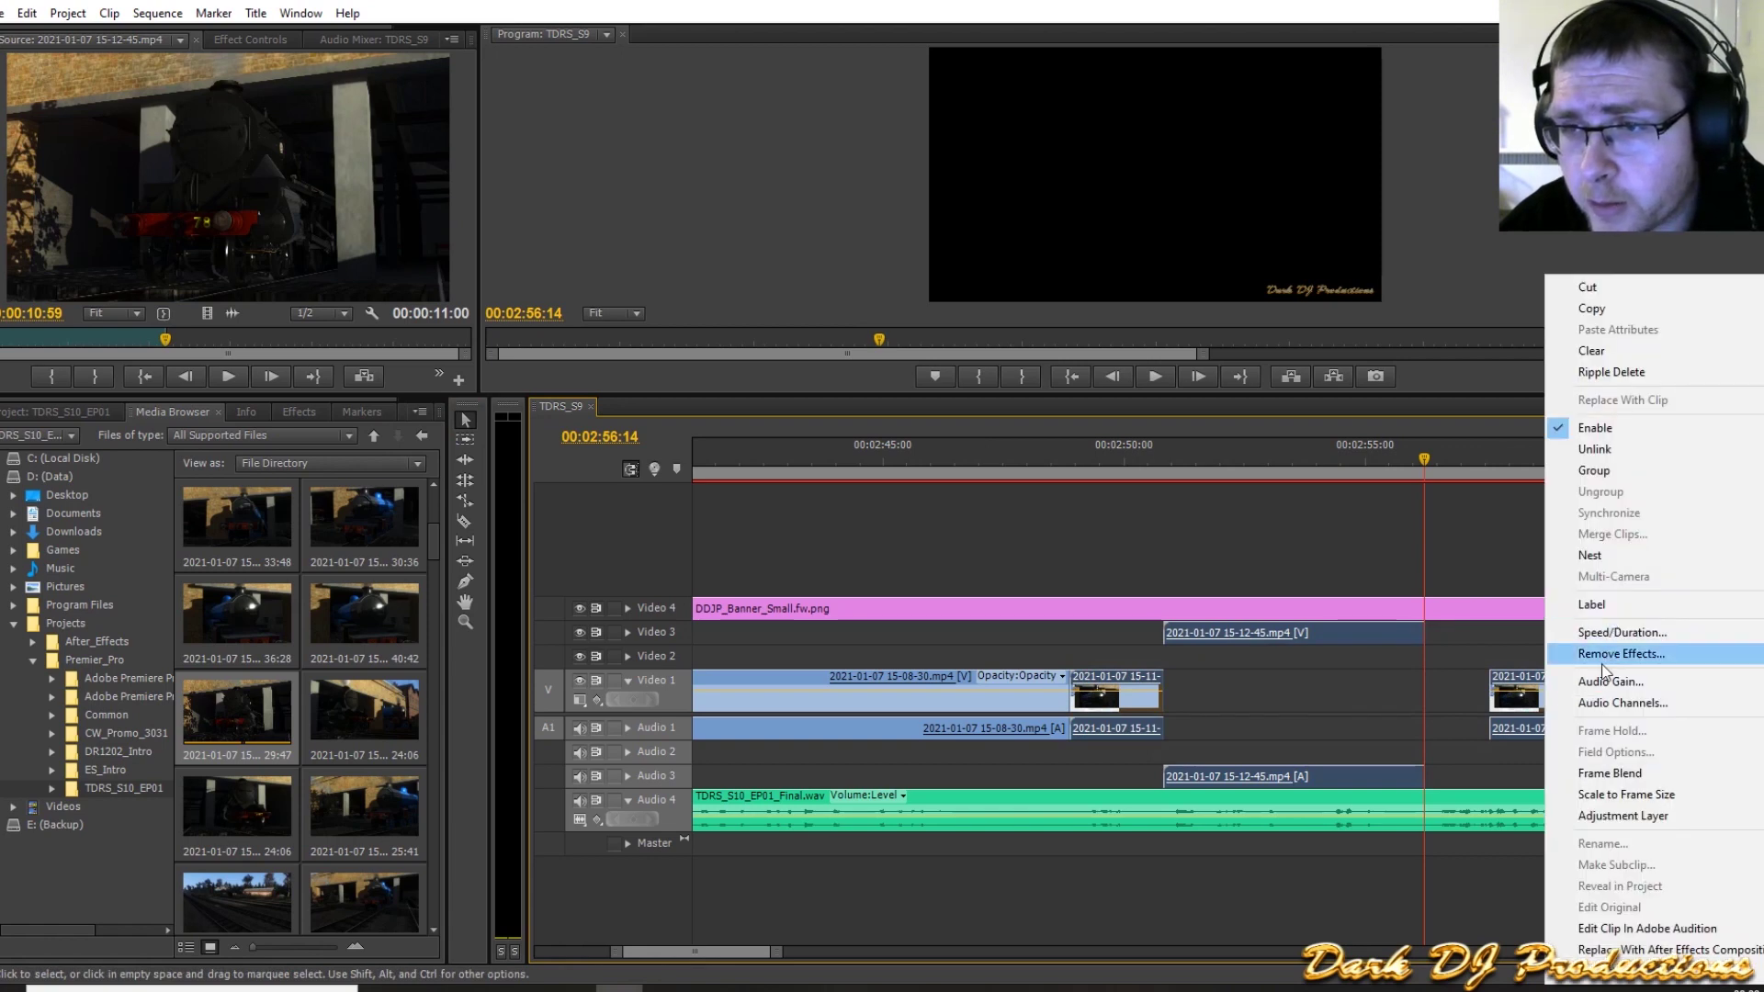
left_click(1610, 682)
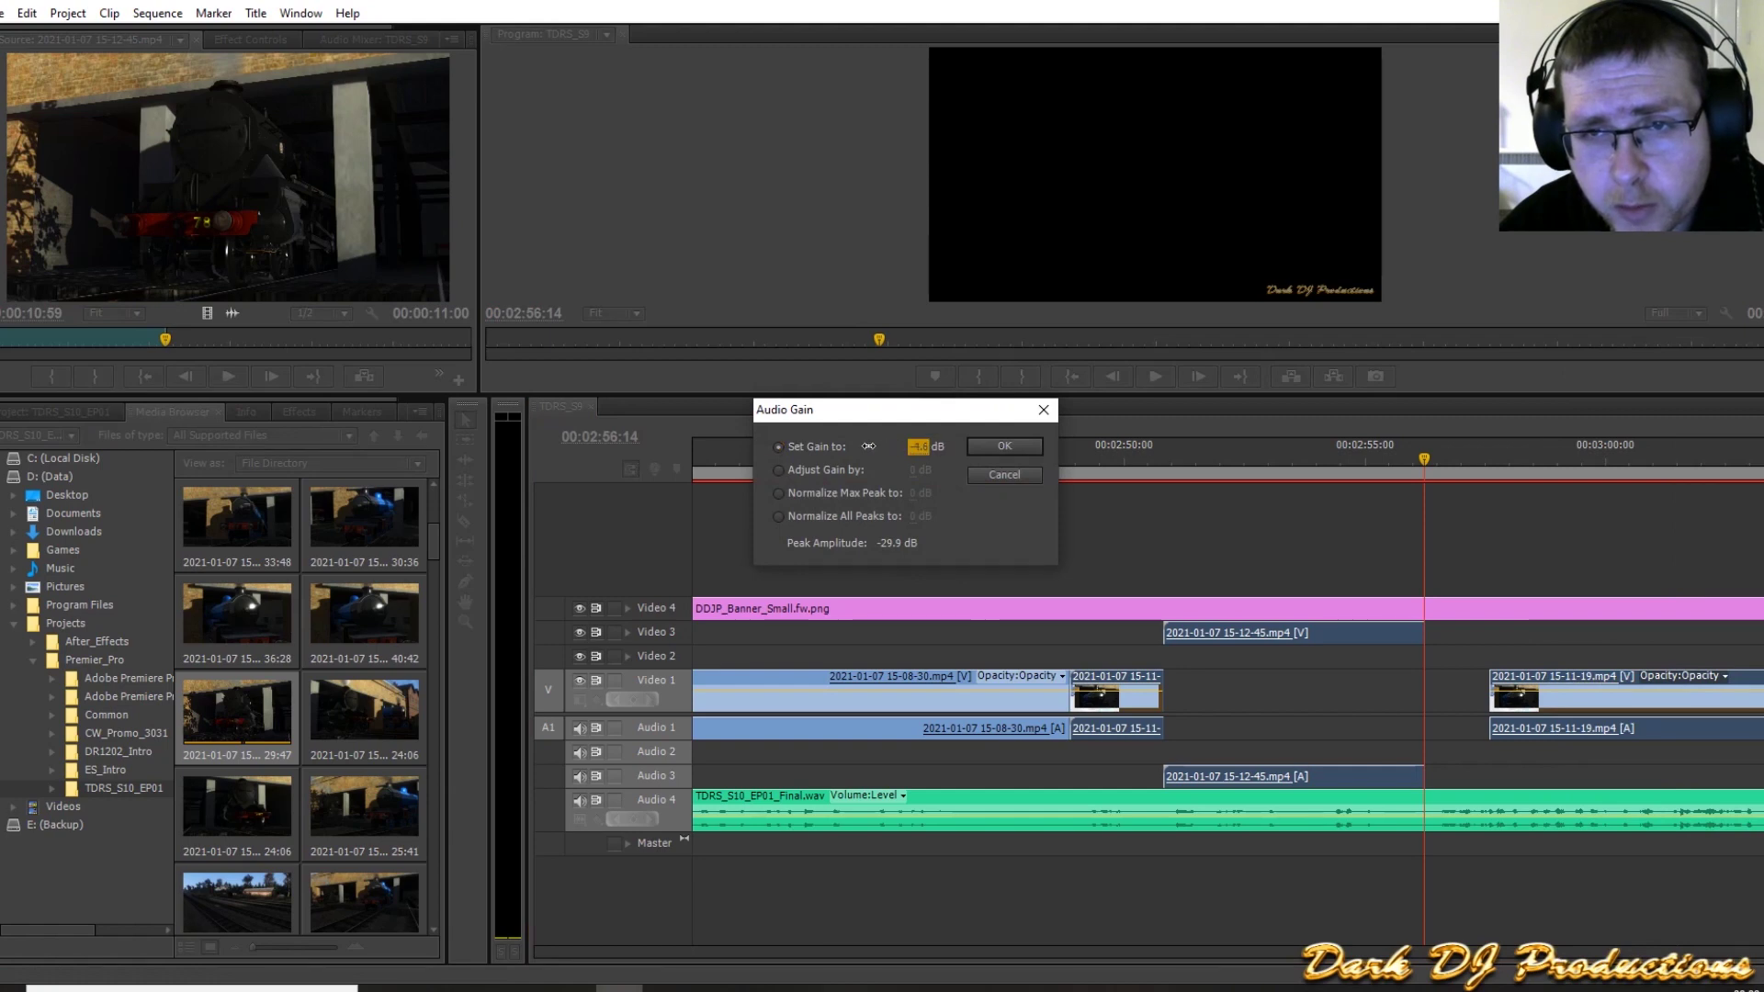
left_click(983, 444)
left_click(1095, 444)
key("space")
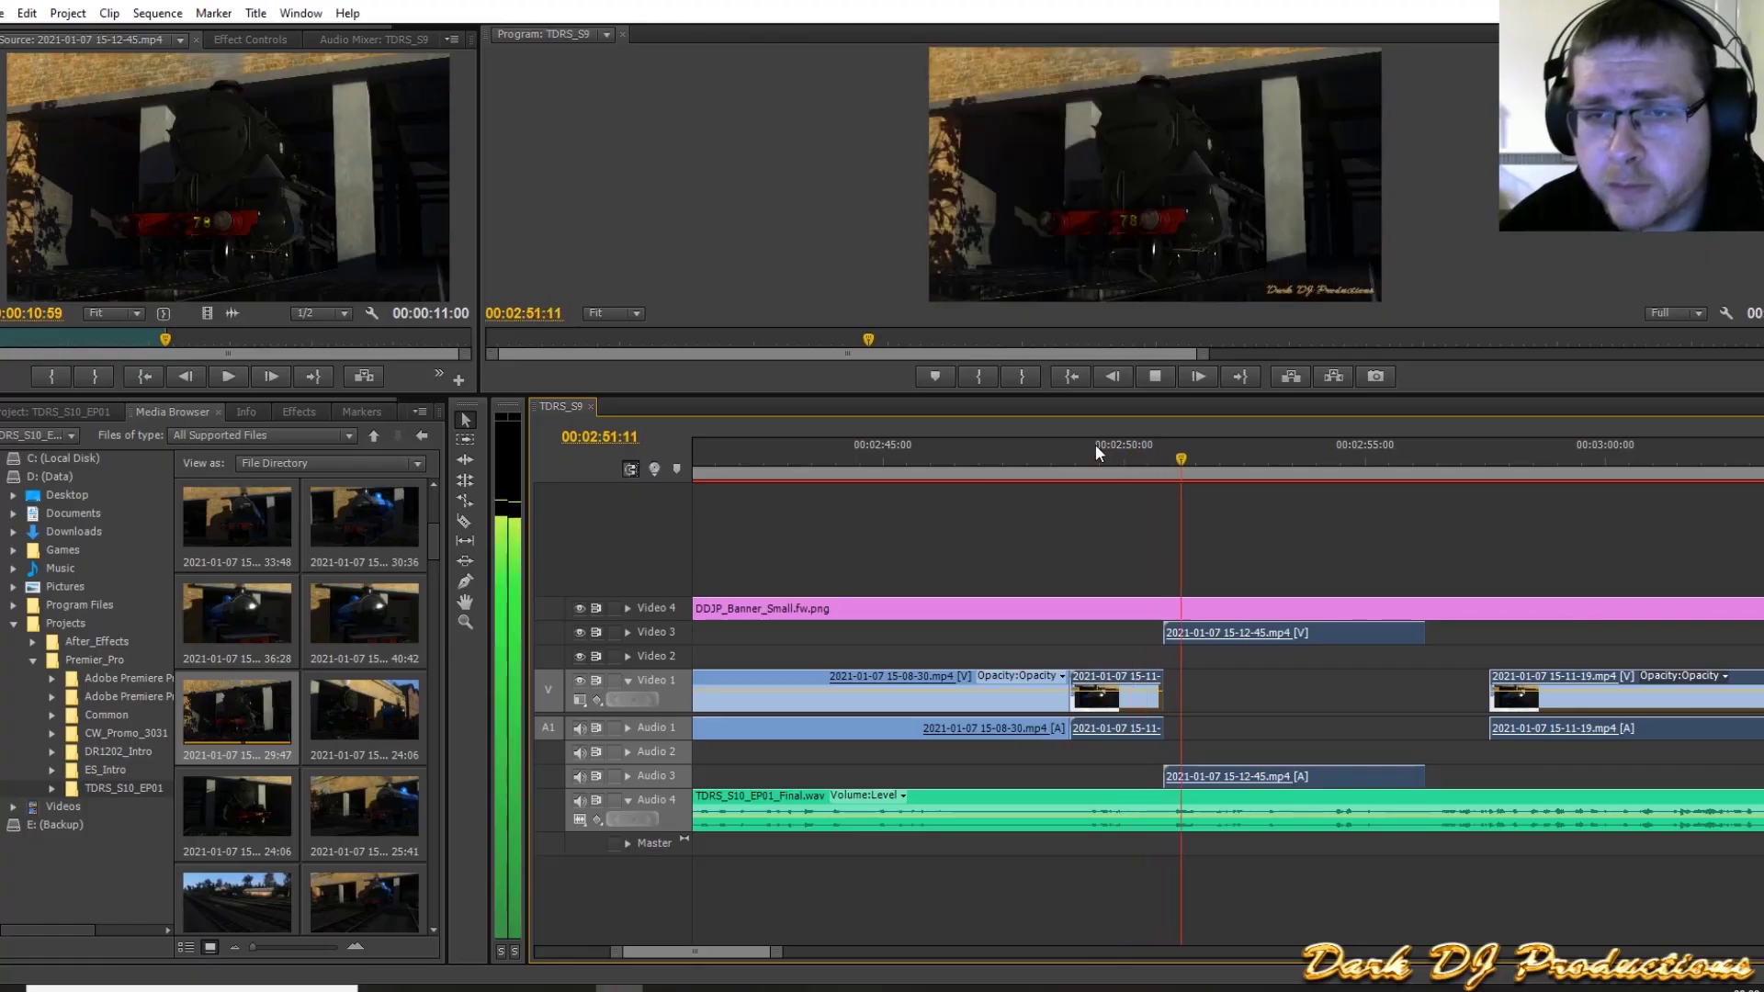
left_click(993, 454)
key("space")
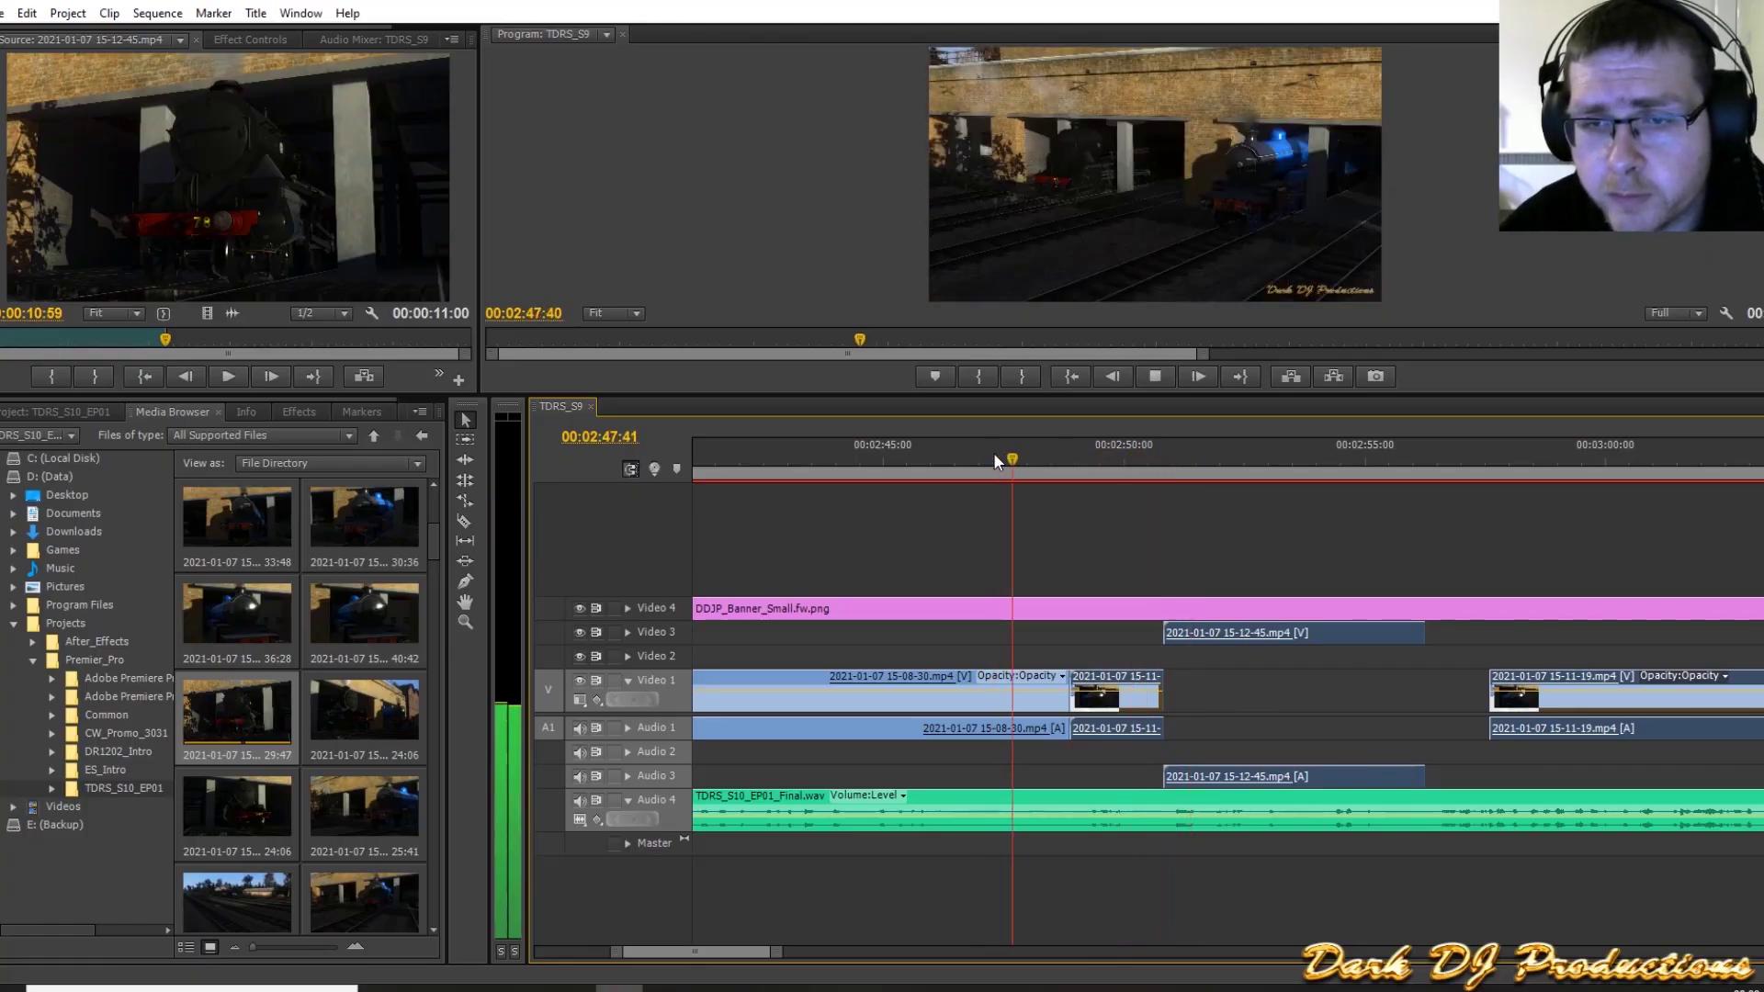
Step: Add the 15-08-30 clip to the selection, set the selected clips' audio gain to an absolute level, and play from 00:02:47:16
left_click_drag(966, 632, 1056, 709)
right_click(1056, 709)
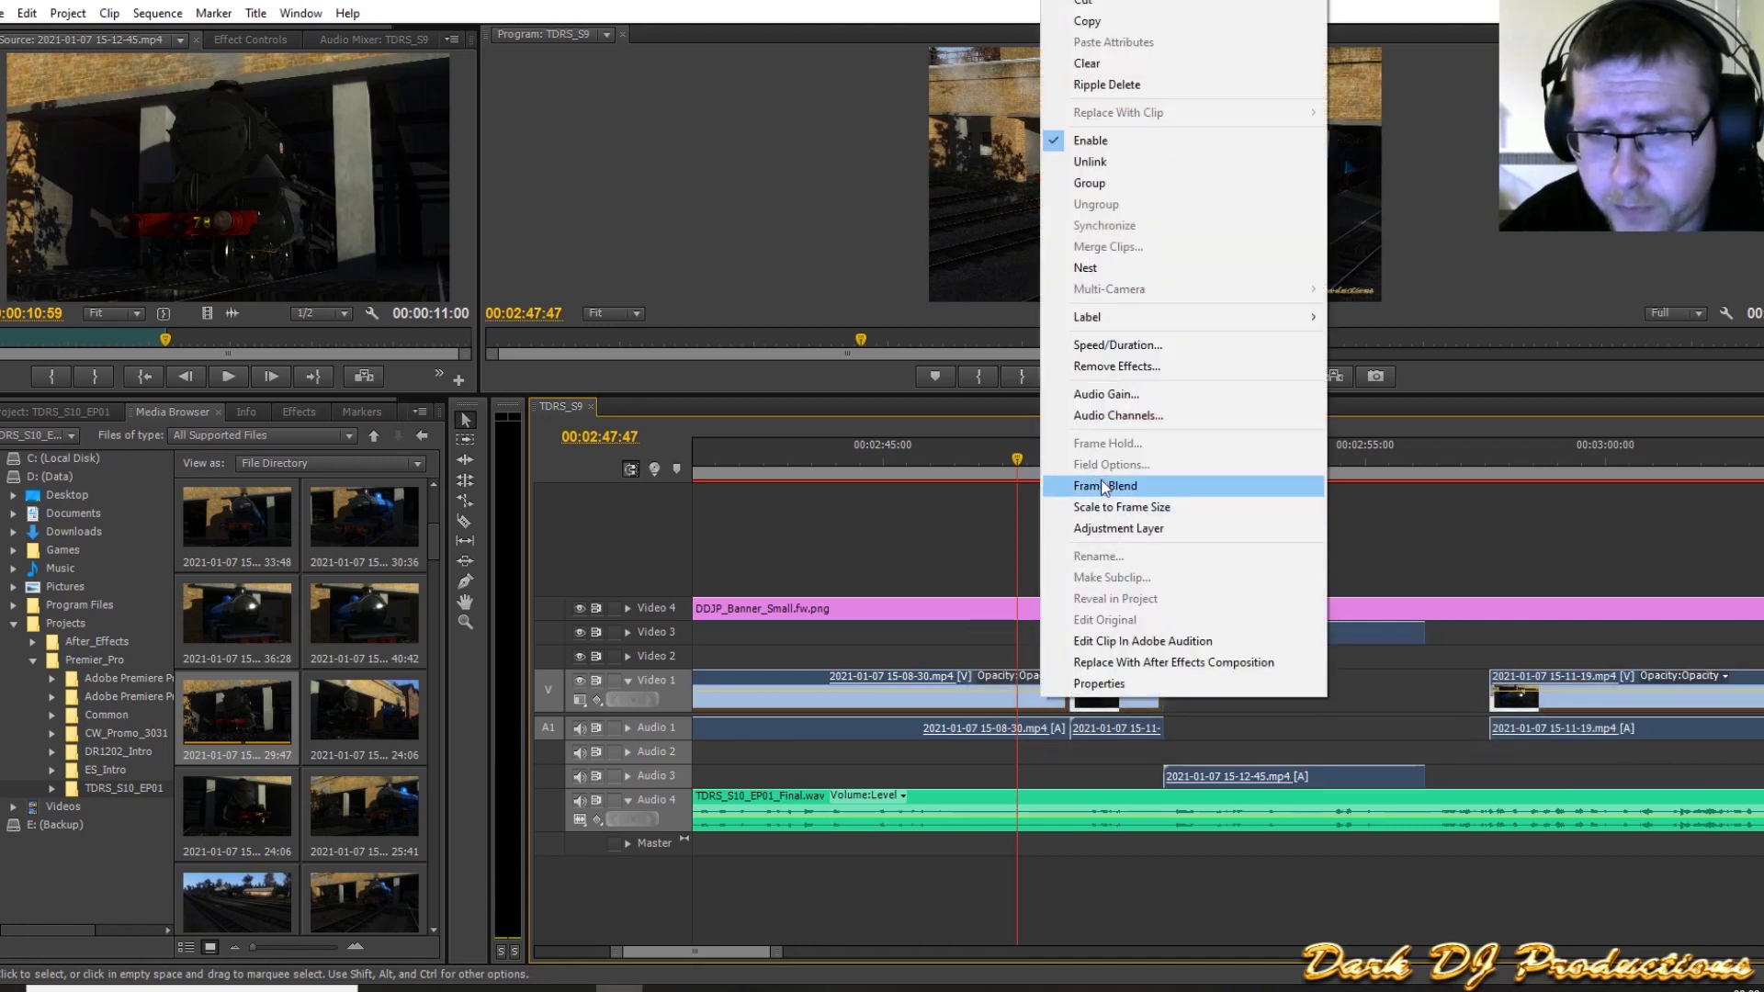
left_click(1090, 395)
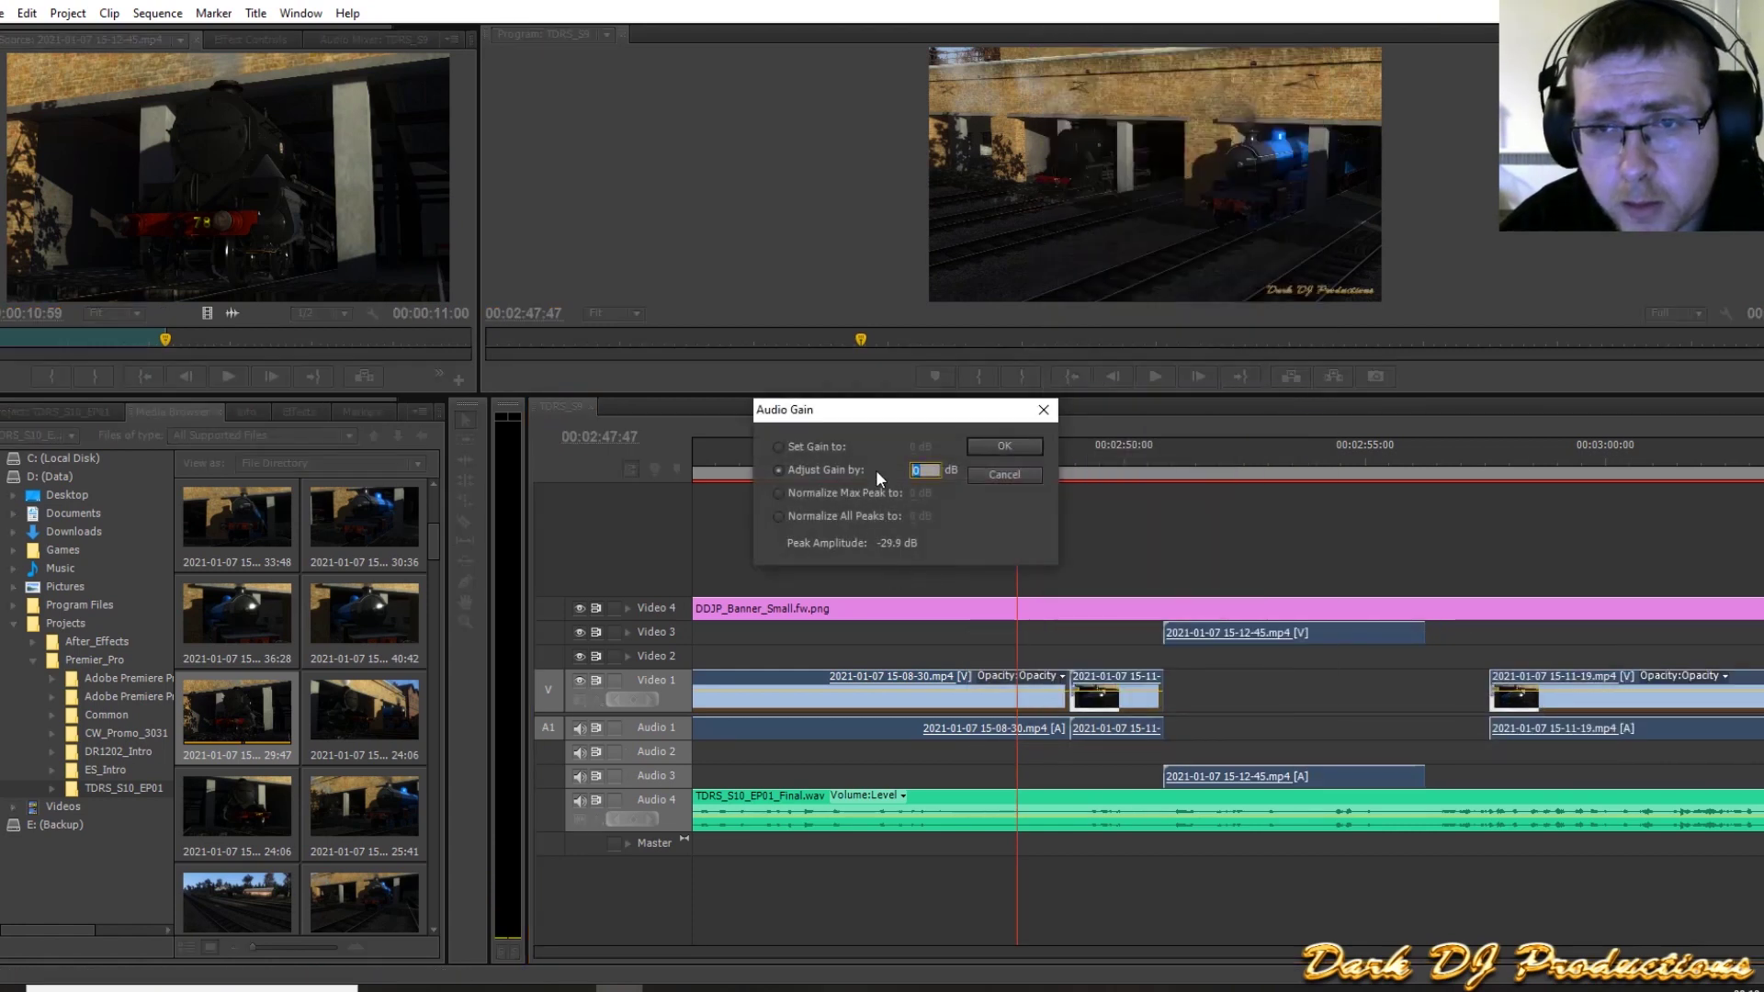
left_click(791, 444)
left_click_drag(919, 447, 890, 445)
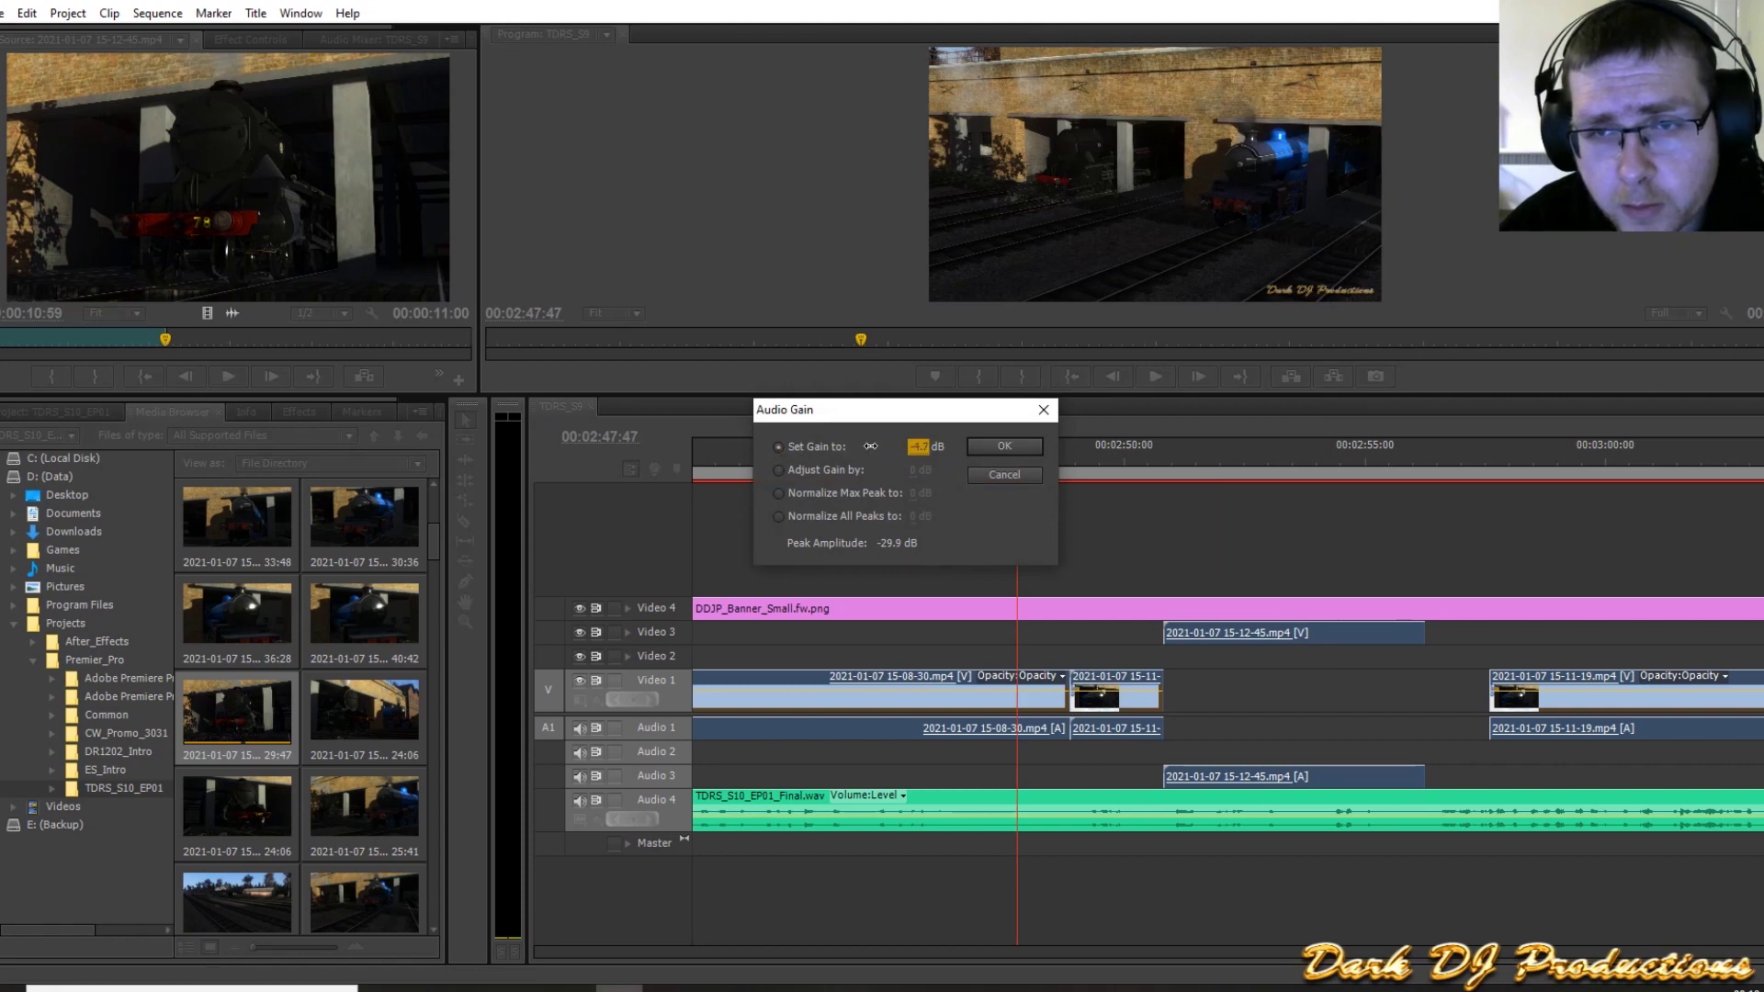
left_click(1004, 446)
left_click(992, 460)
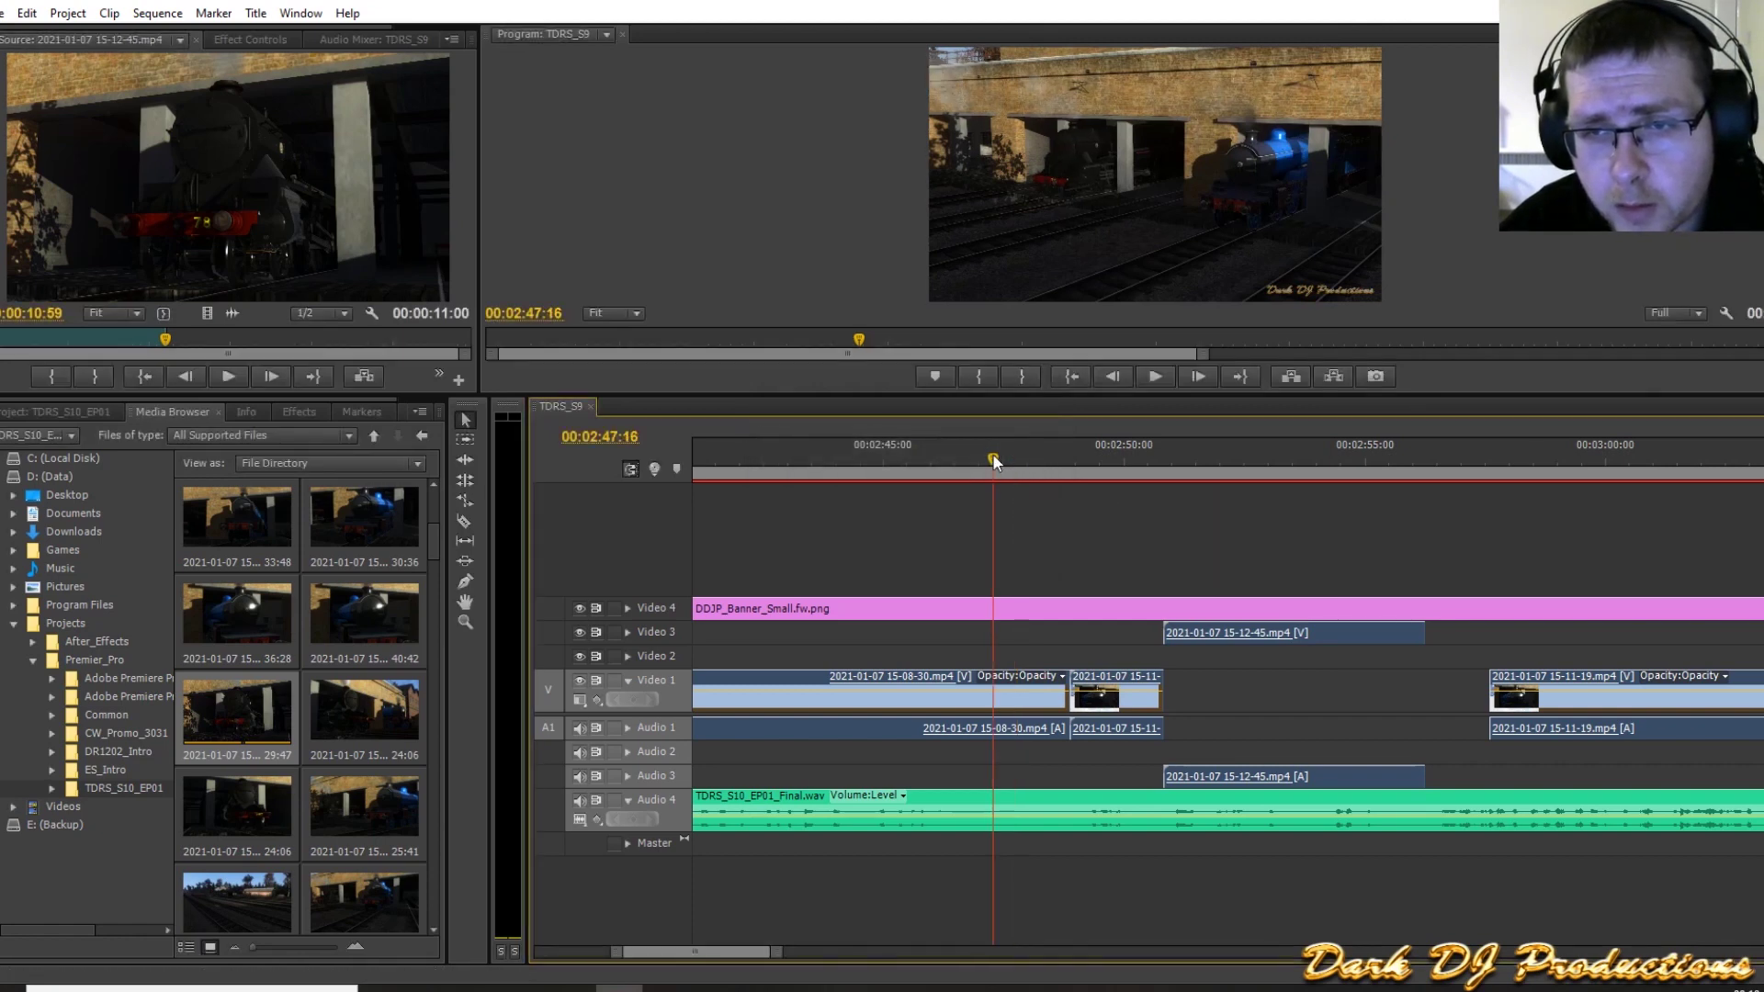
key("space")
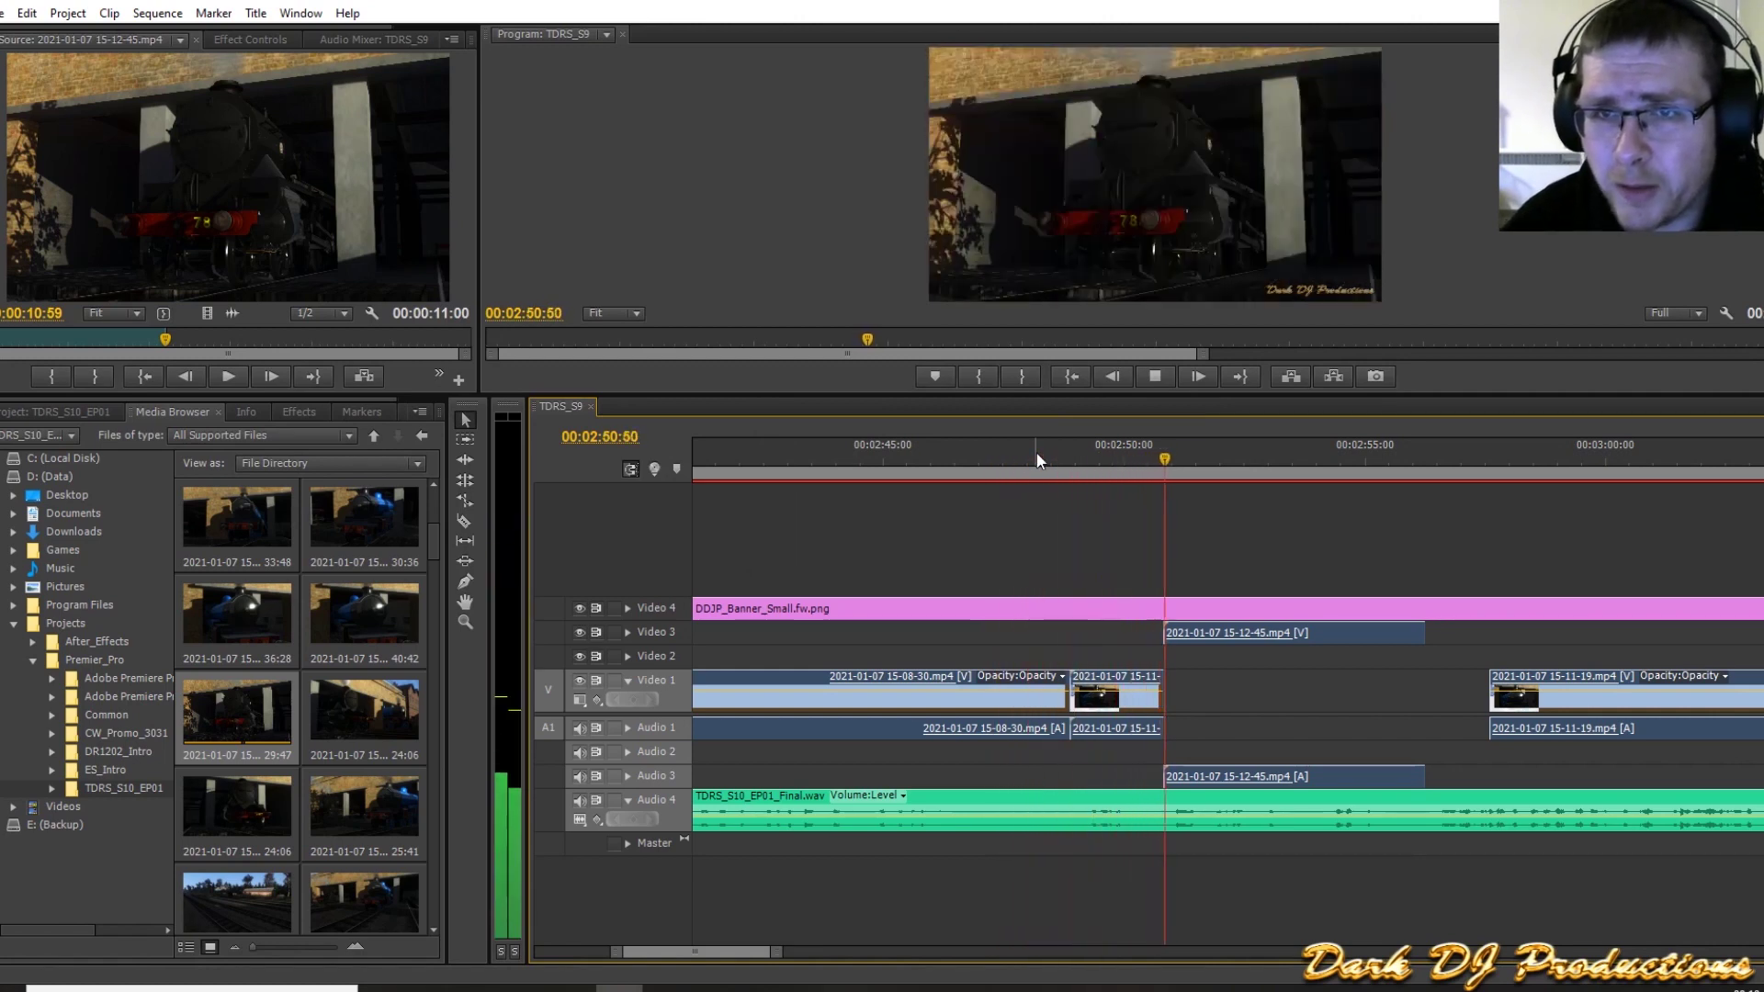
Step: Delete the 15-11-19 clip that follows the gap after the 15-12-45 clip from Video 1 and Audio 1
left_click_drag(1524, 679, 1525, 679)
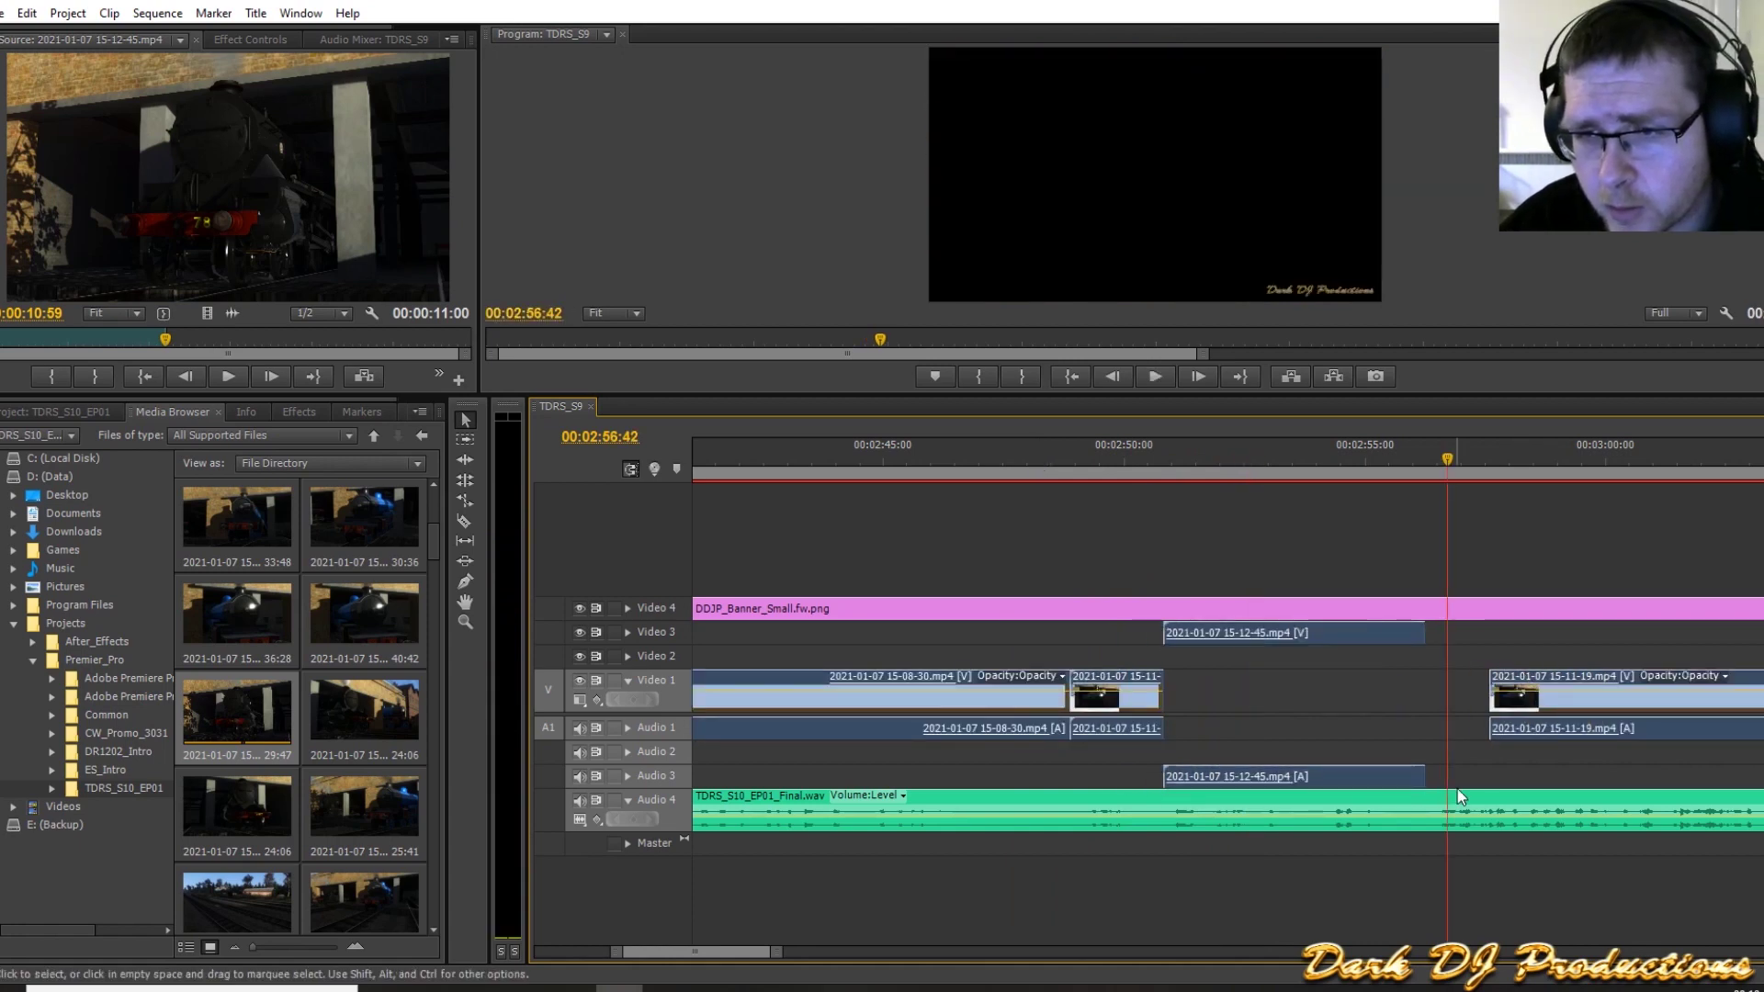
key("ctrl+a")
left_click(1526, 680, "shift")
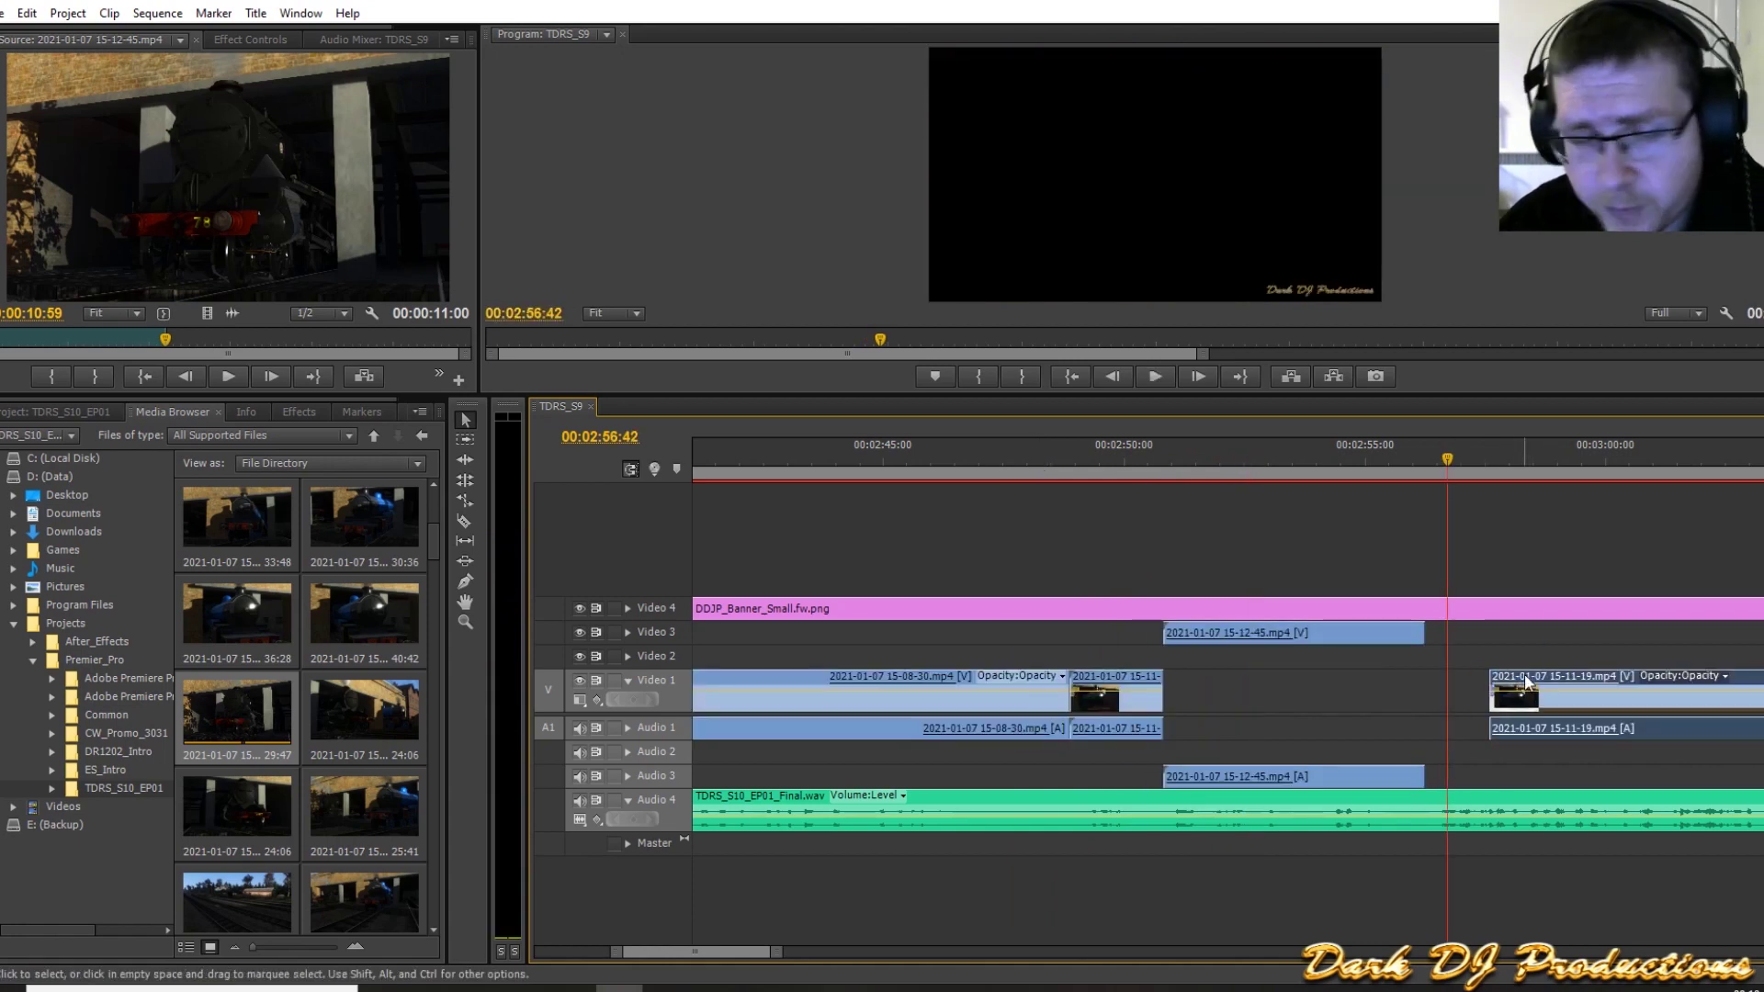
key("Delete")
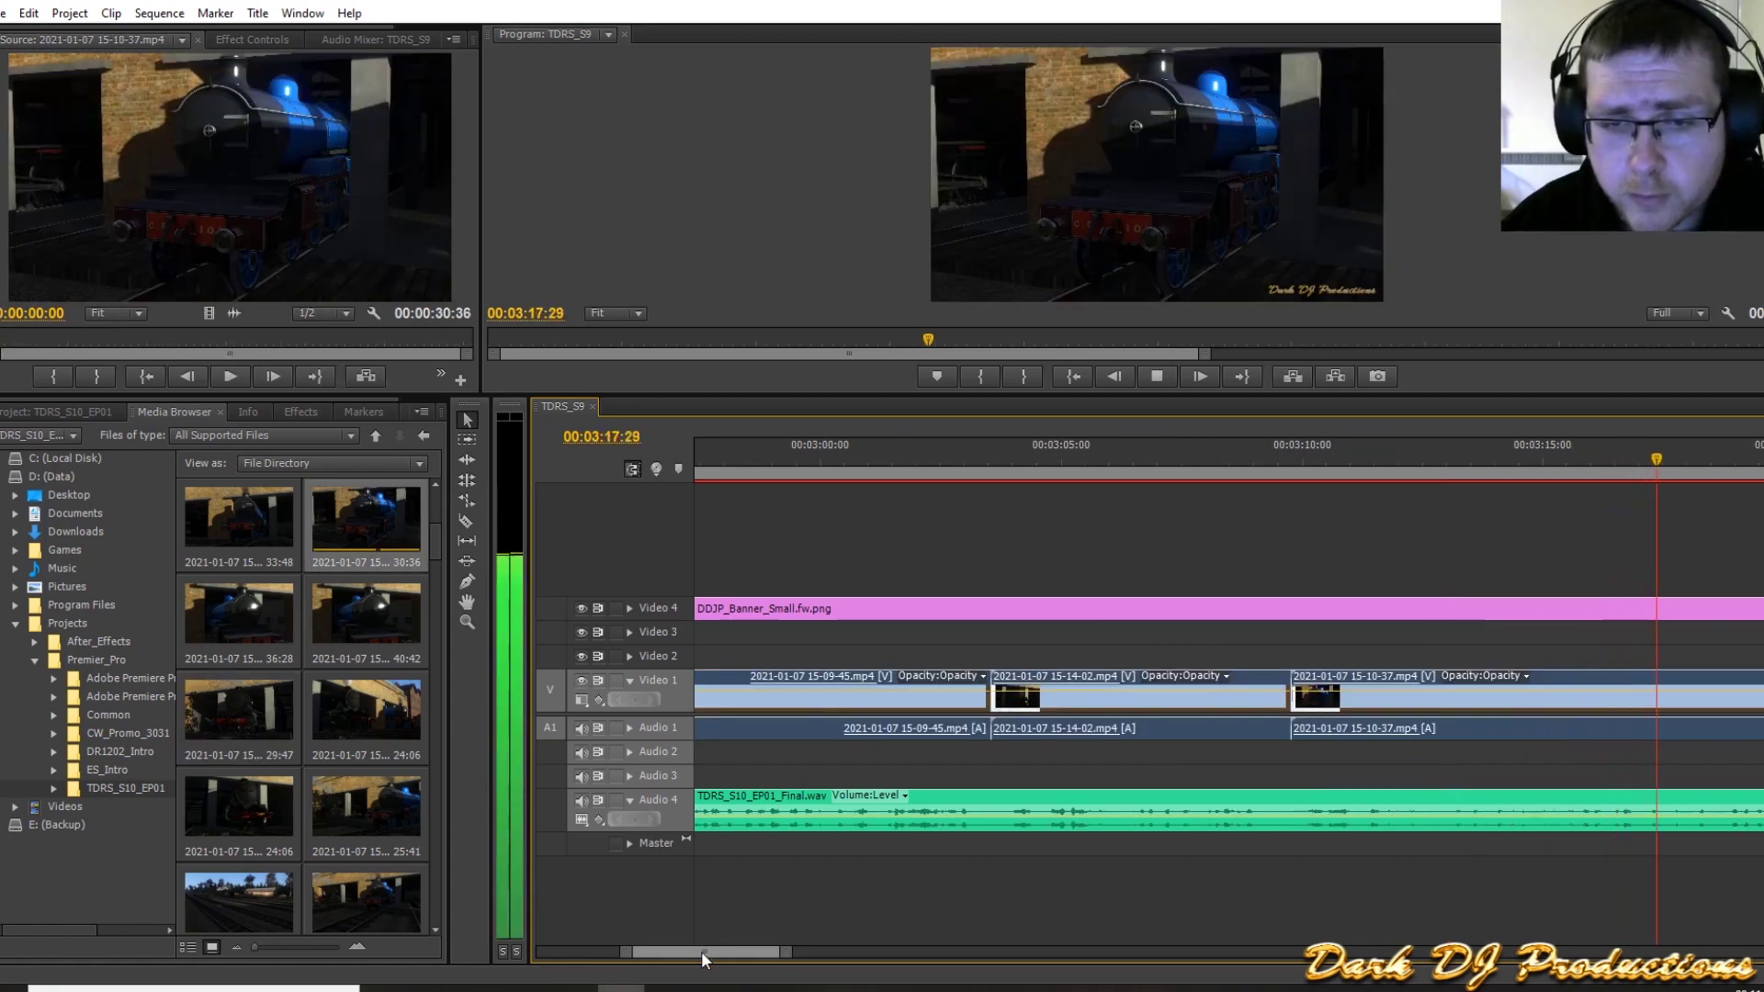
left_click_drag(702, 950, 707, 952)
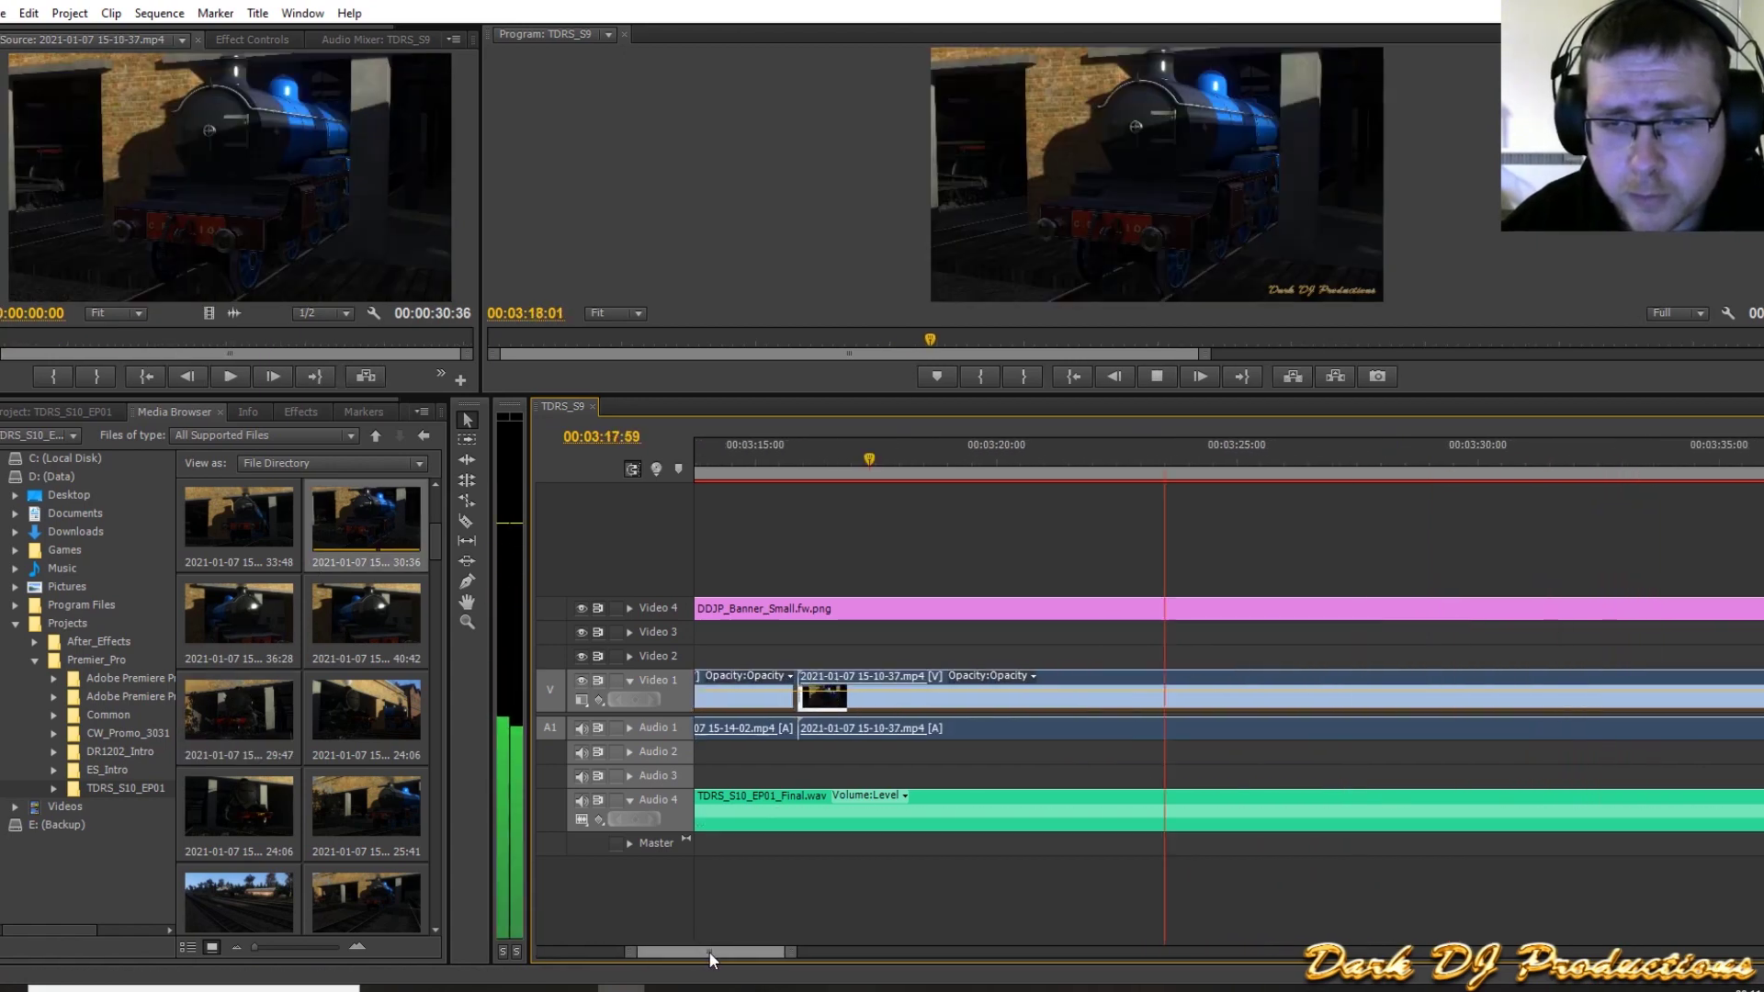
left_click(466, 521)
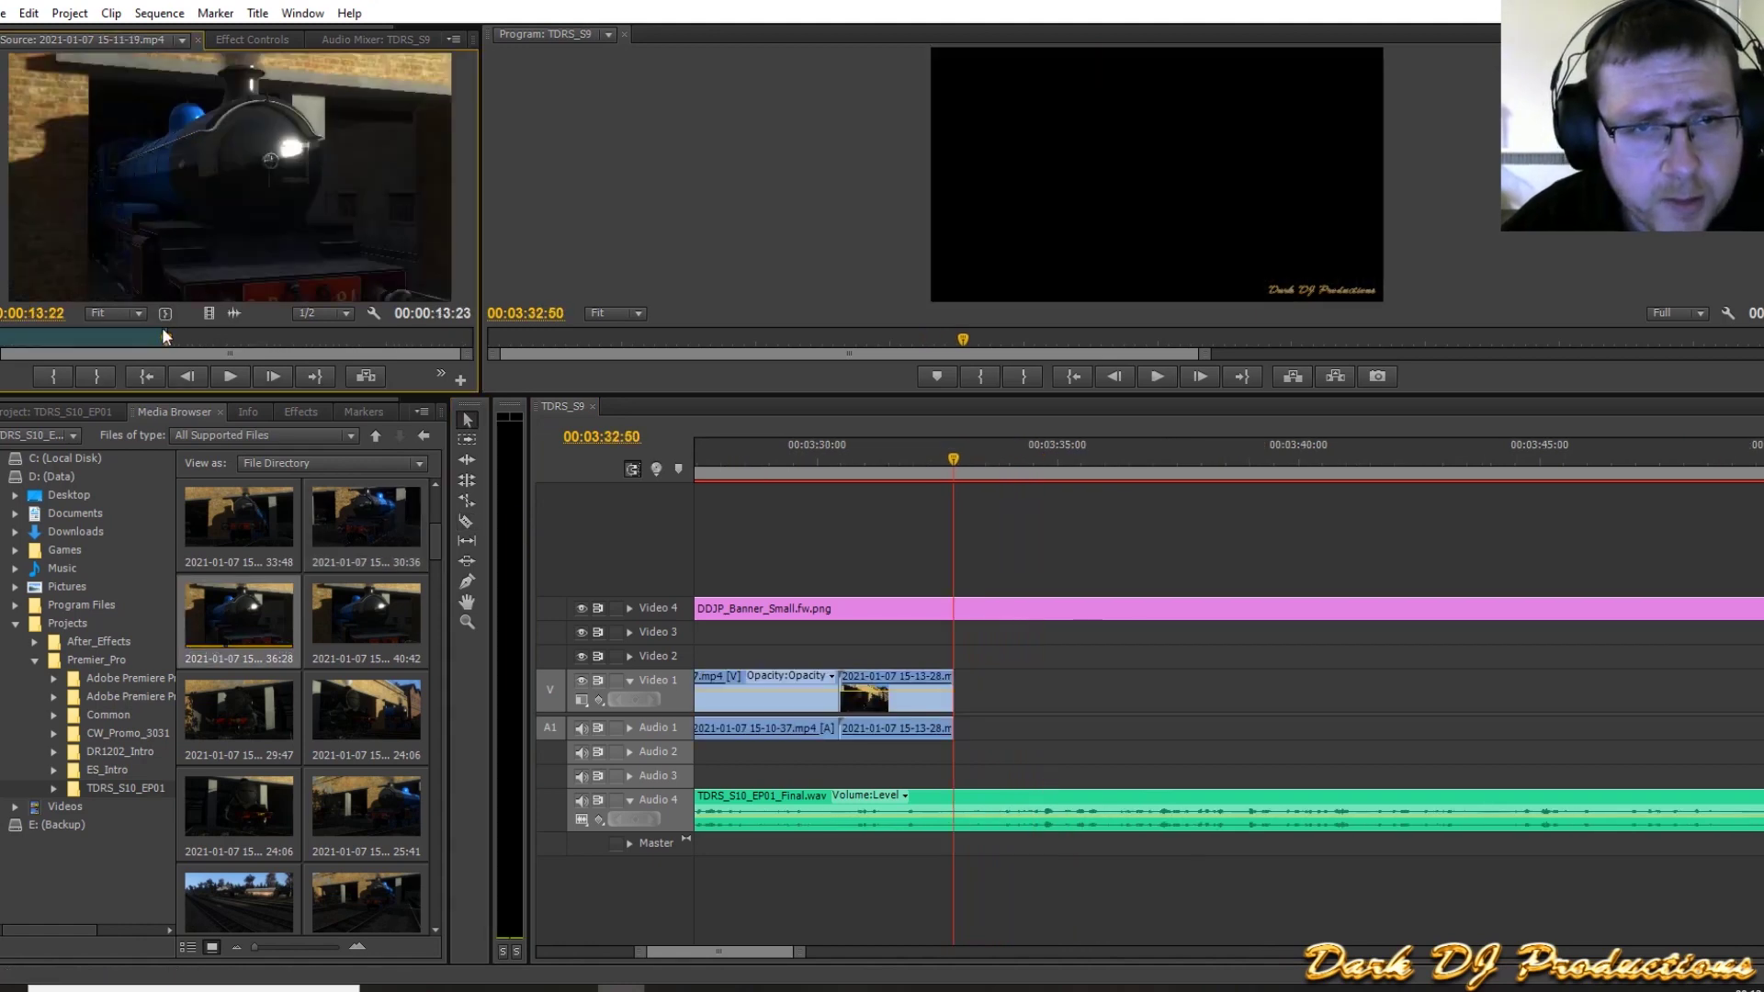
left_click_drag(170, 346, 308, 346)
key("o")
left_click_drag(294, 230, 964, 695)
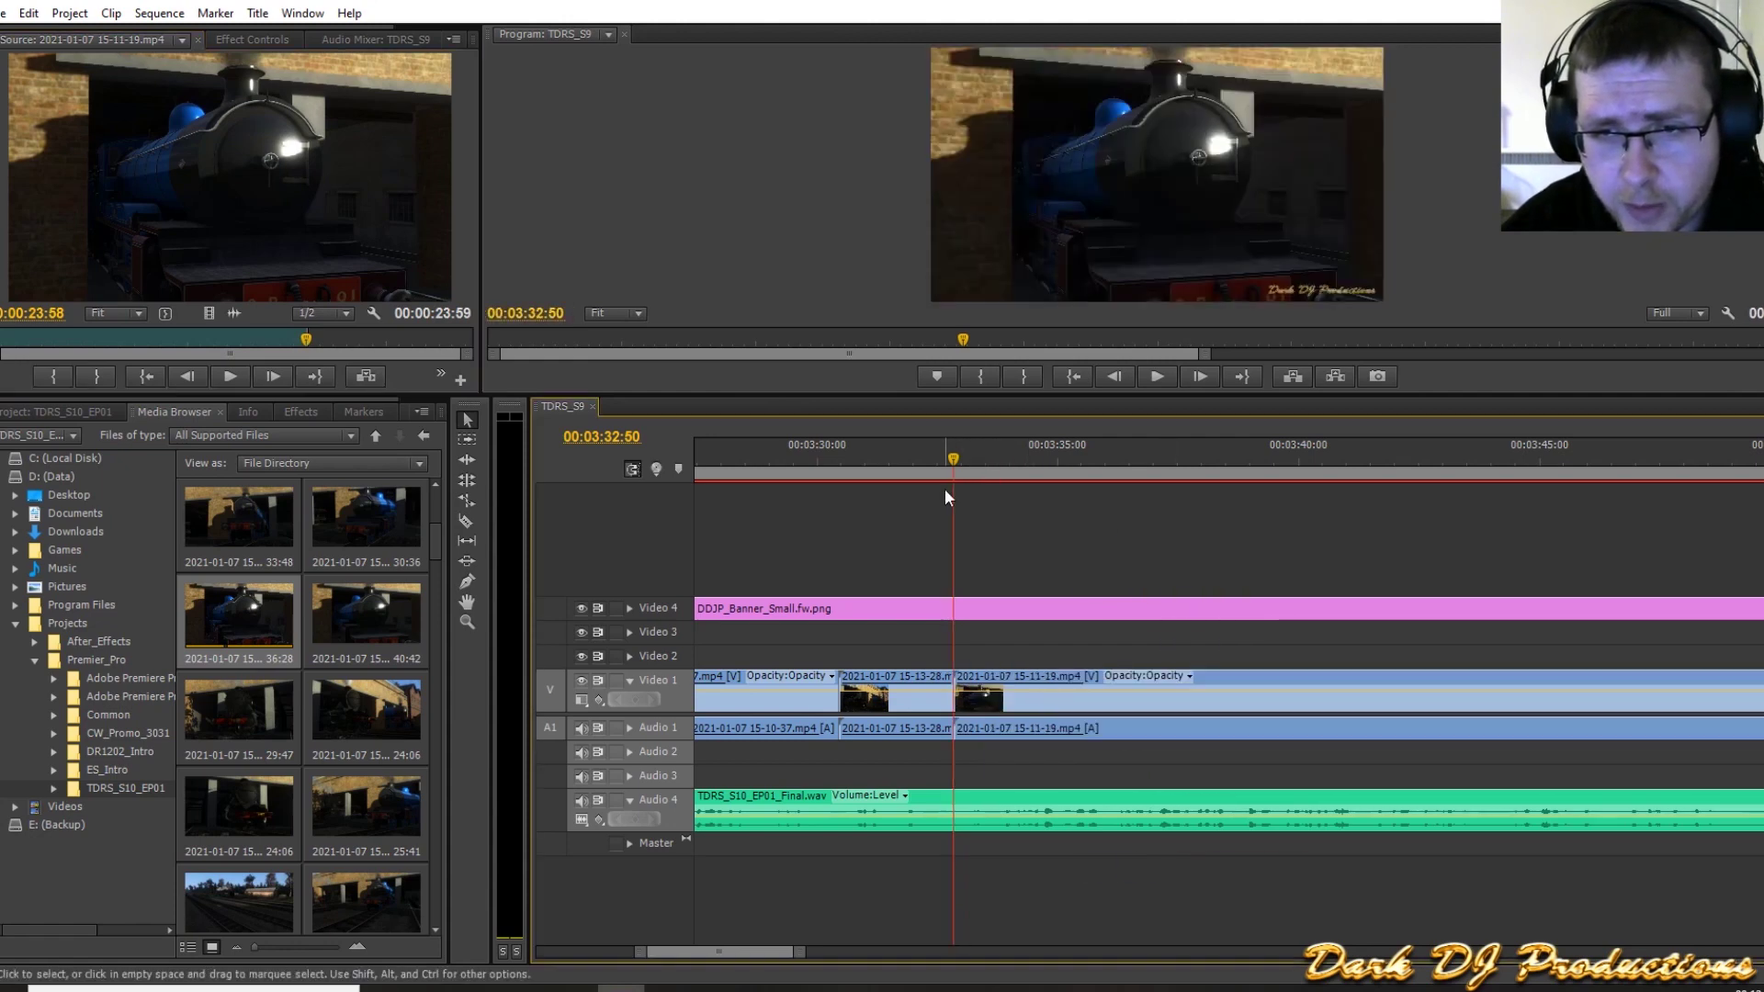
left_click(936, 452)
key("space")
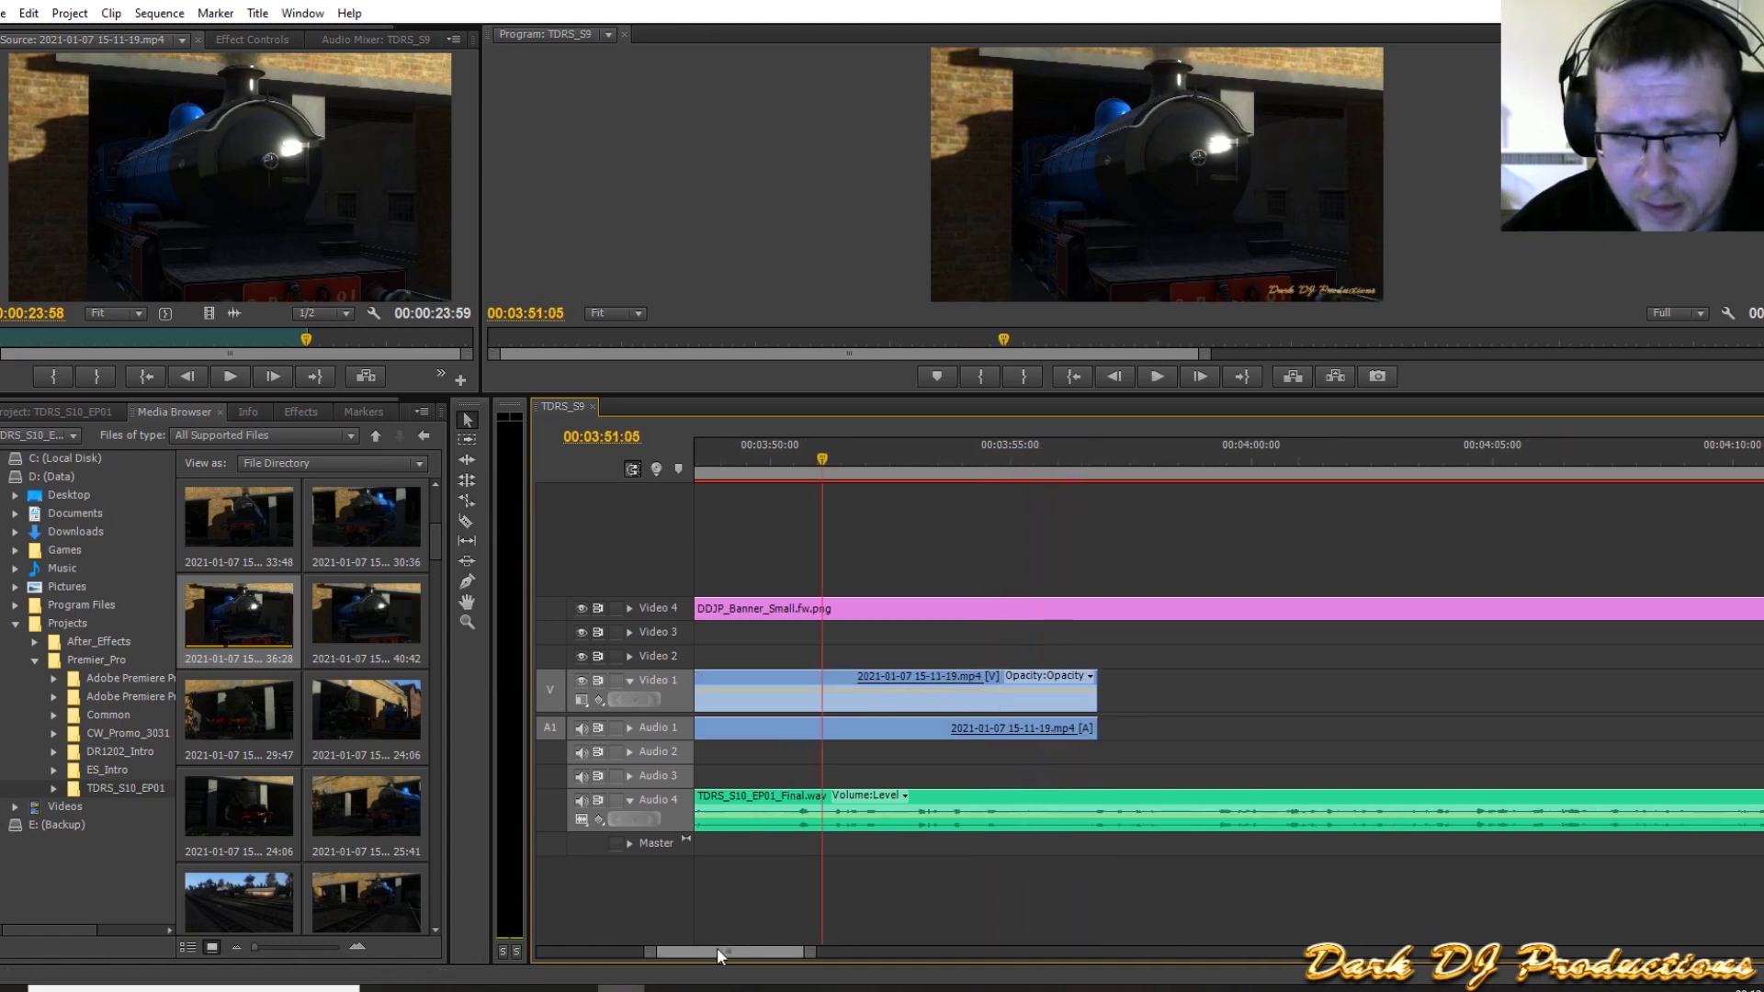
left_click_drag(716, 946, 707, 947)
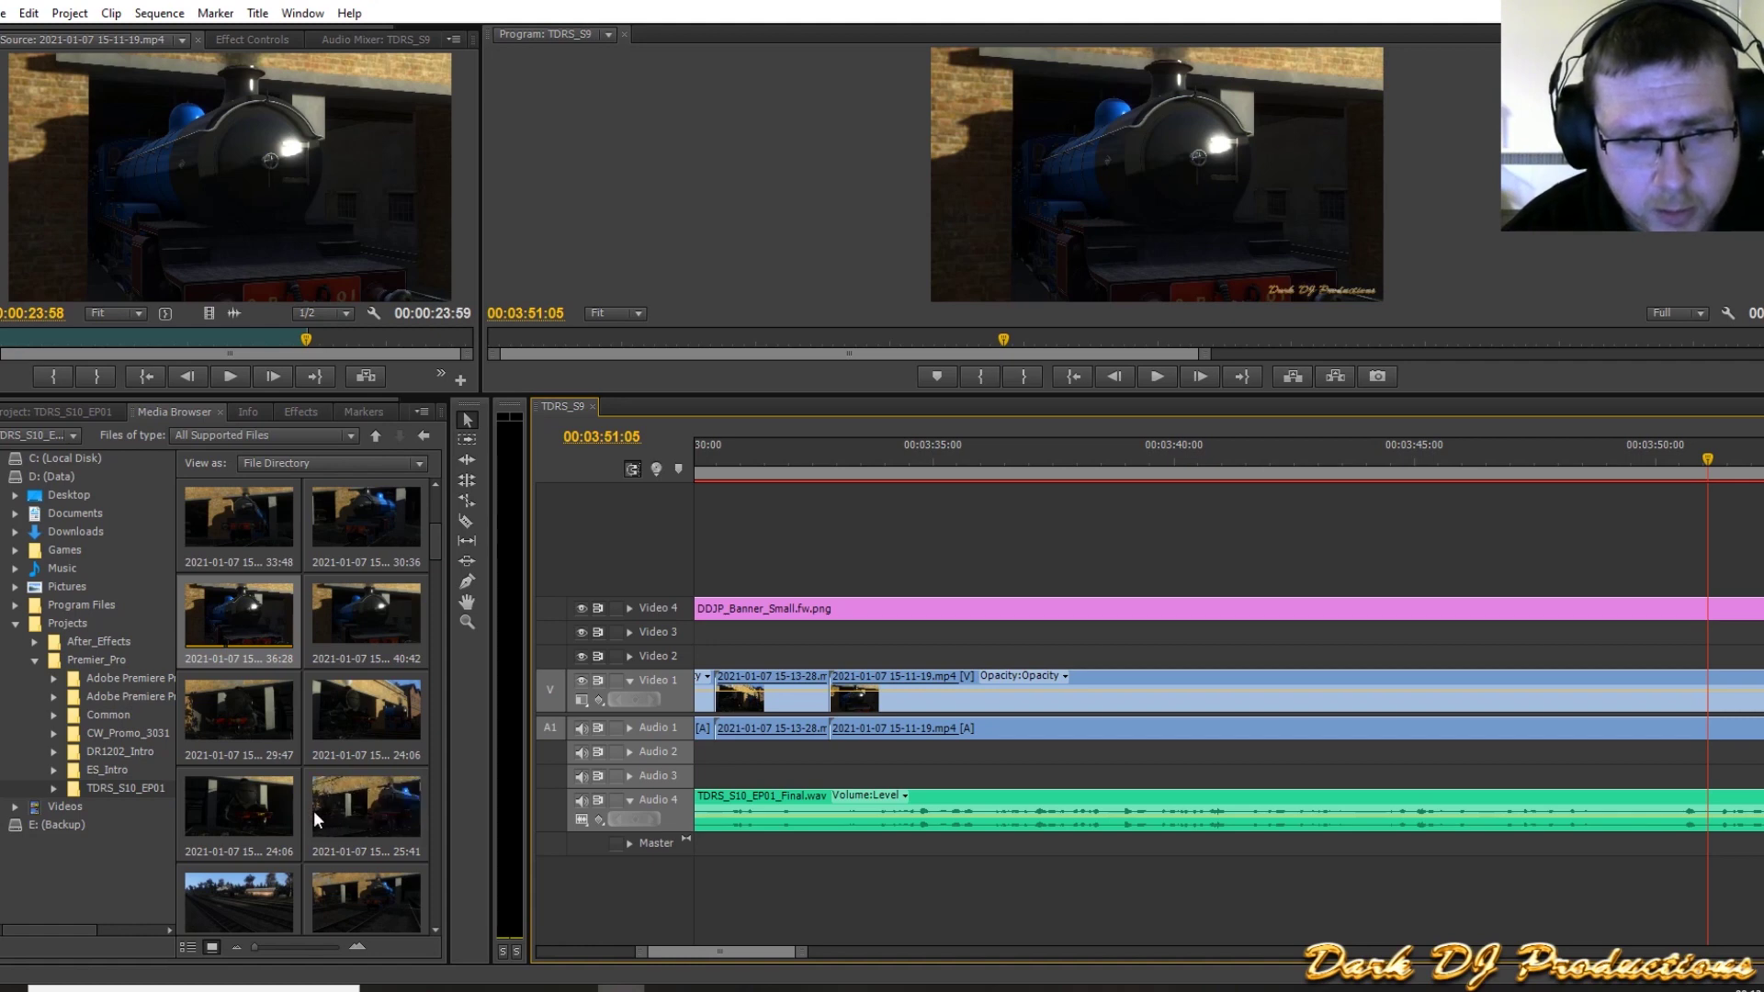
scroll(256, 806, "down", 1)
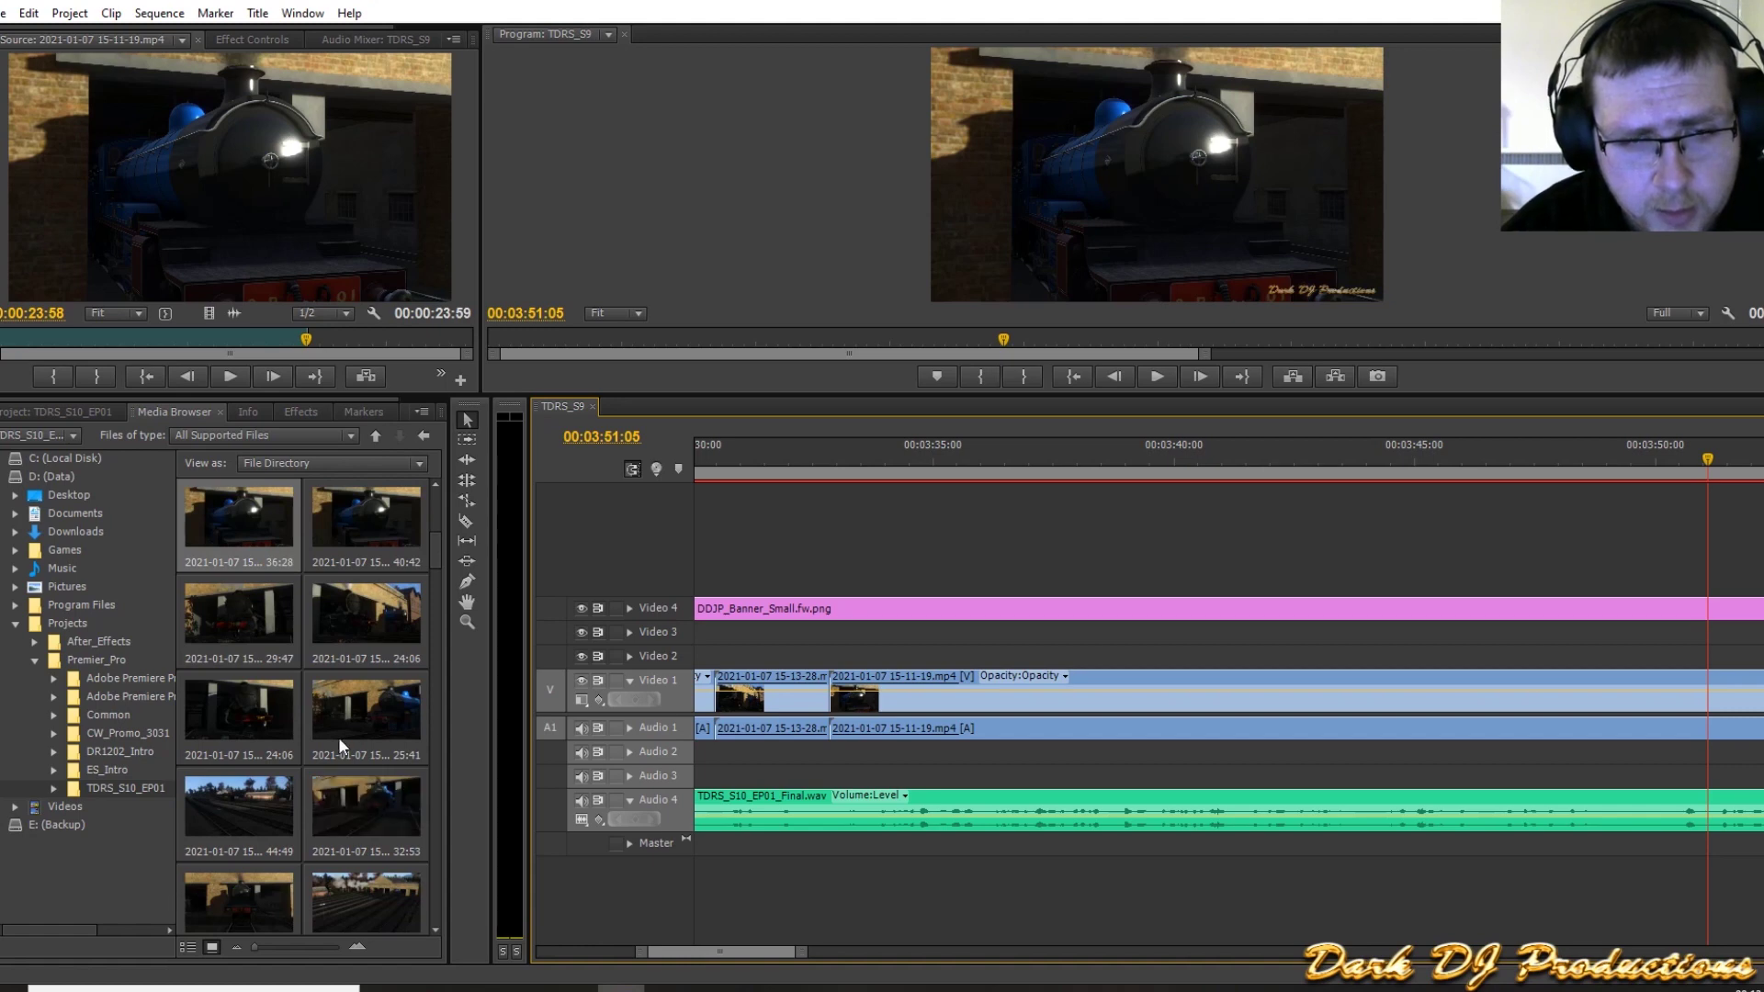
scroll(338, 737, "up", 2)
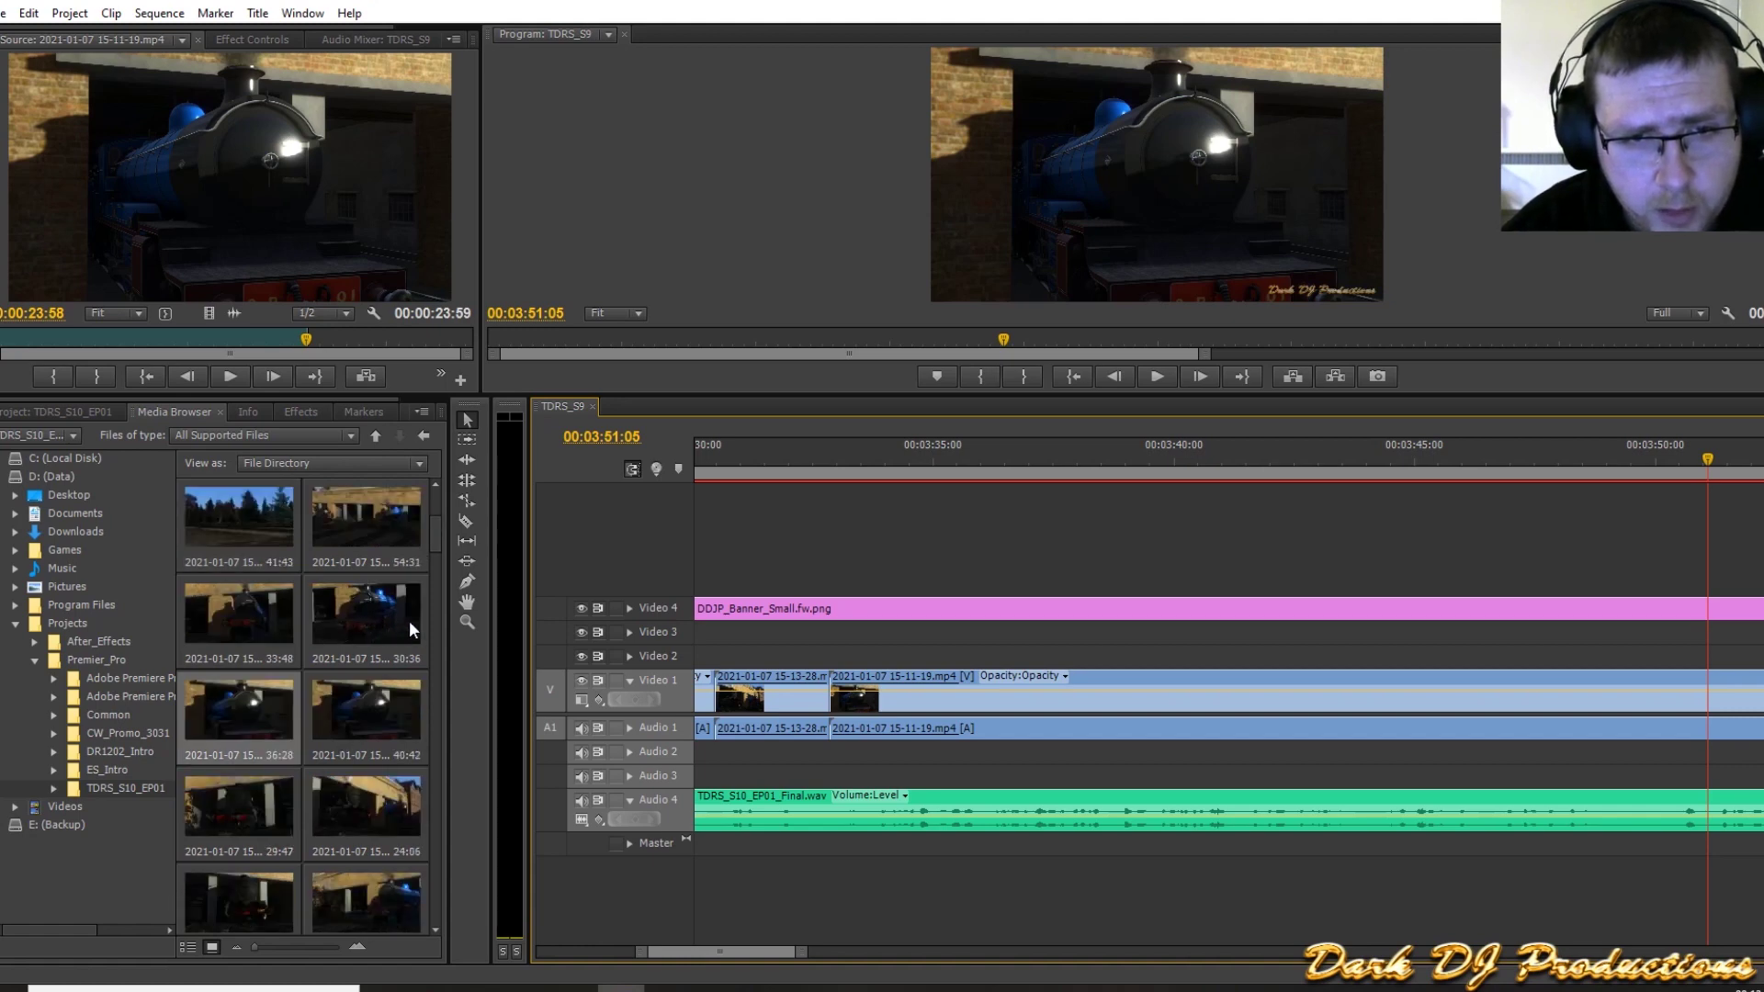
double_click(384, 709)
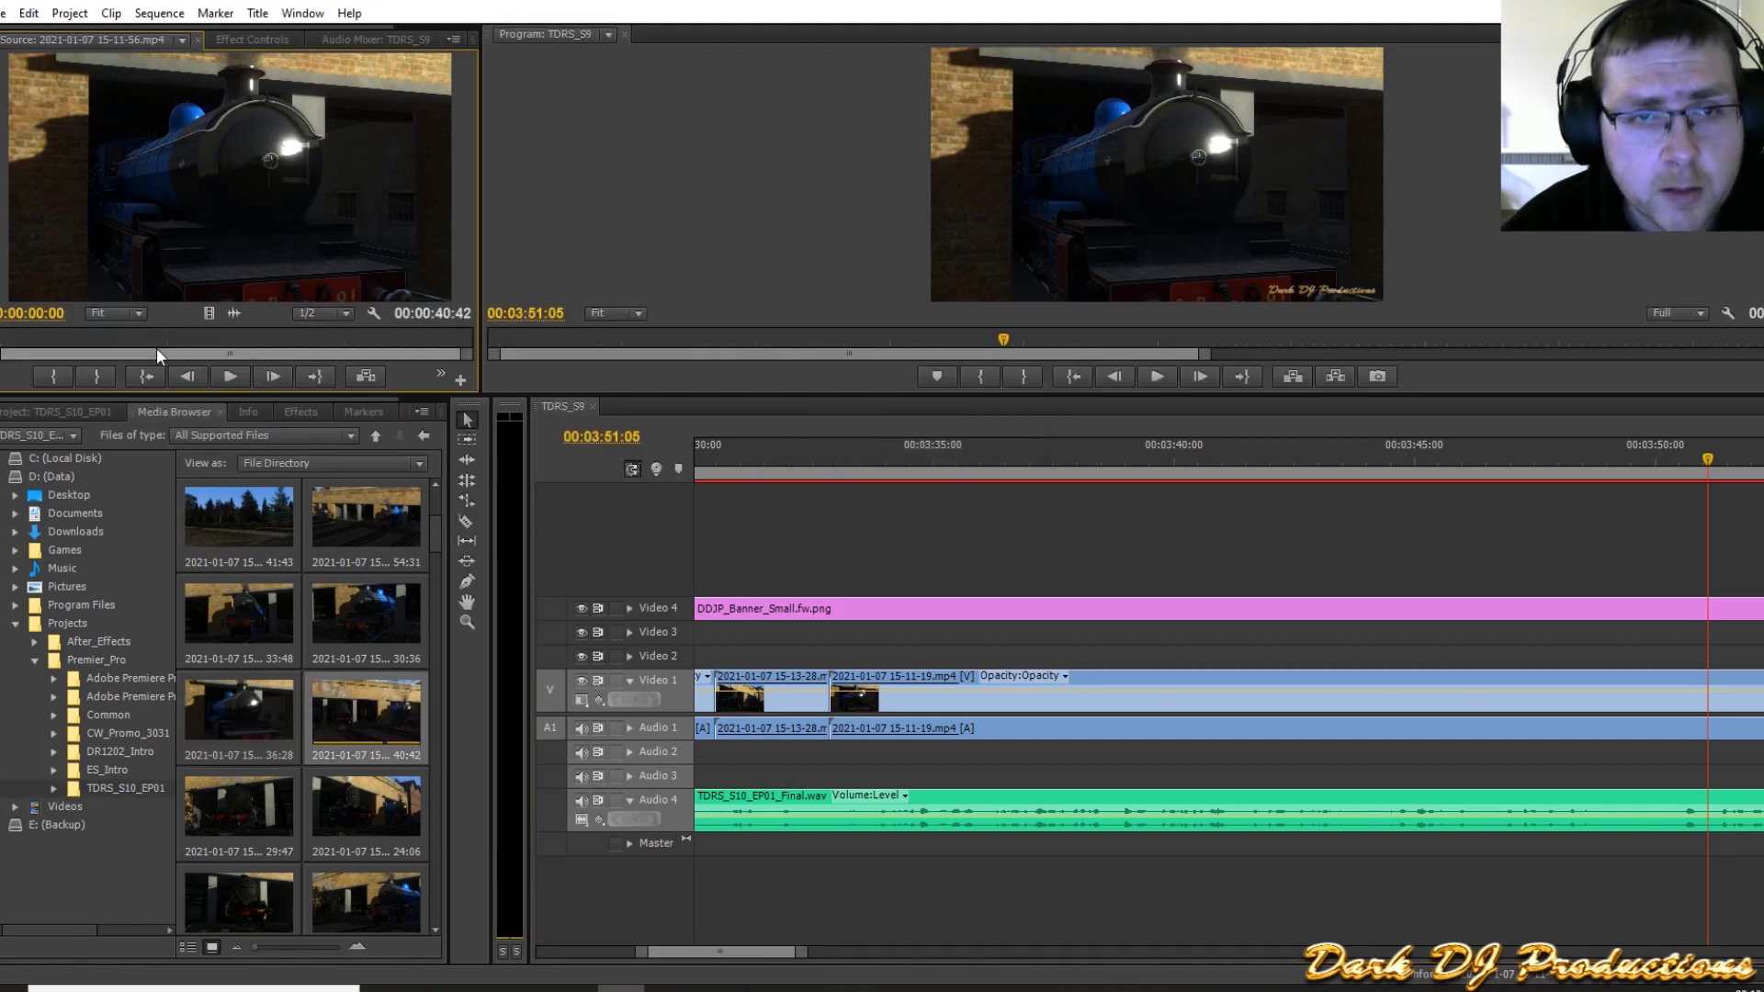
left_click_drag(129, 339, 213, 338)
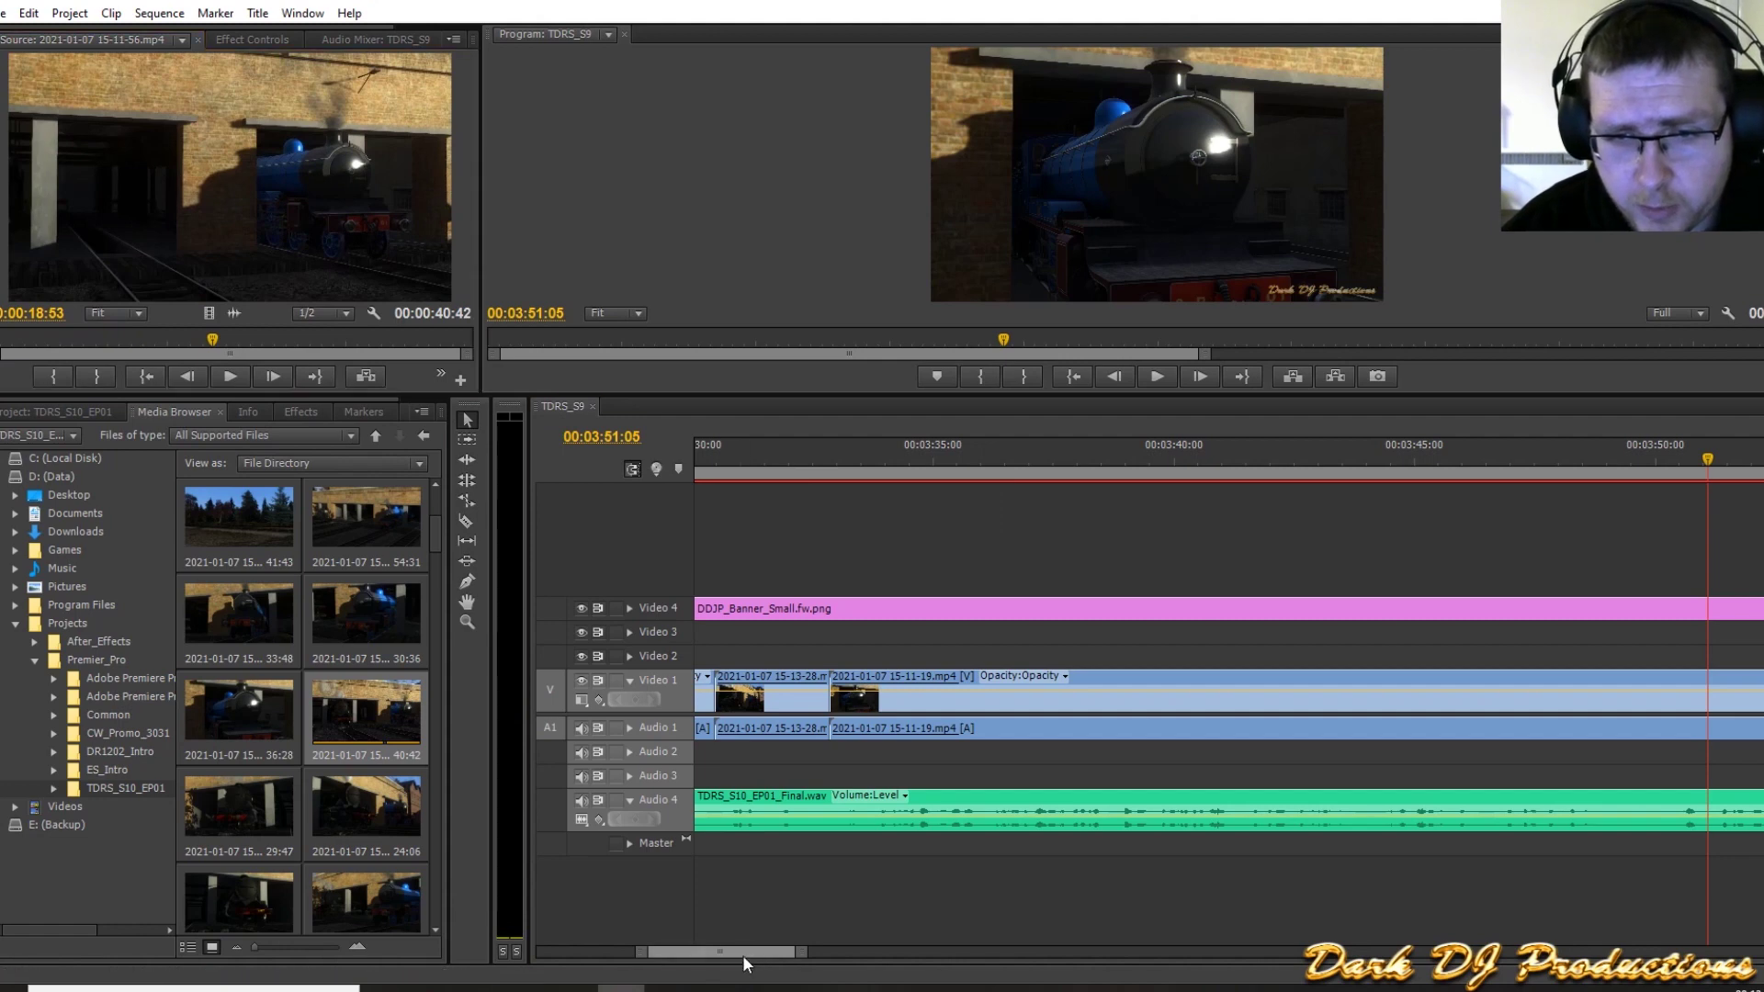
Step: Split the 15-11-19 clip on Video 1 at 00:03:50:13 and delete the part after the cut
scroll(744, 955, "down", 3)
left_click(1322, 459)
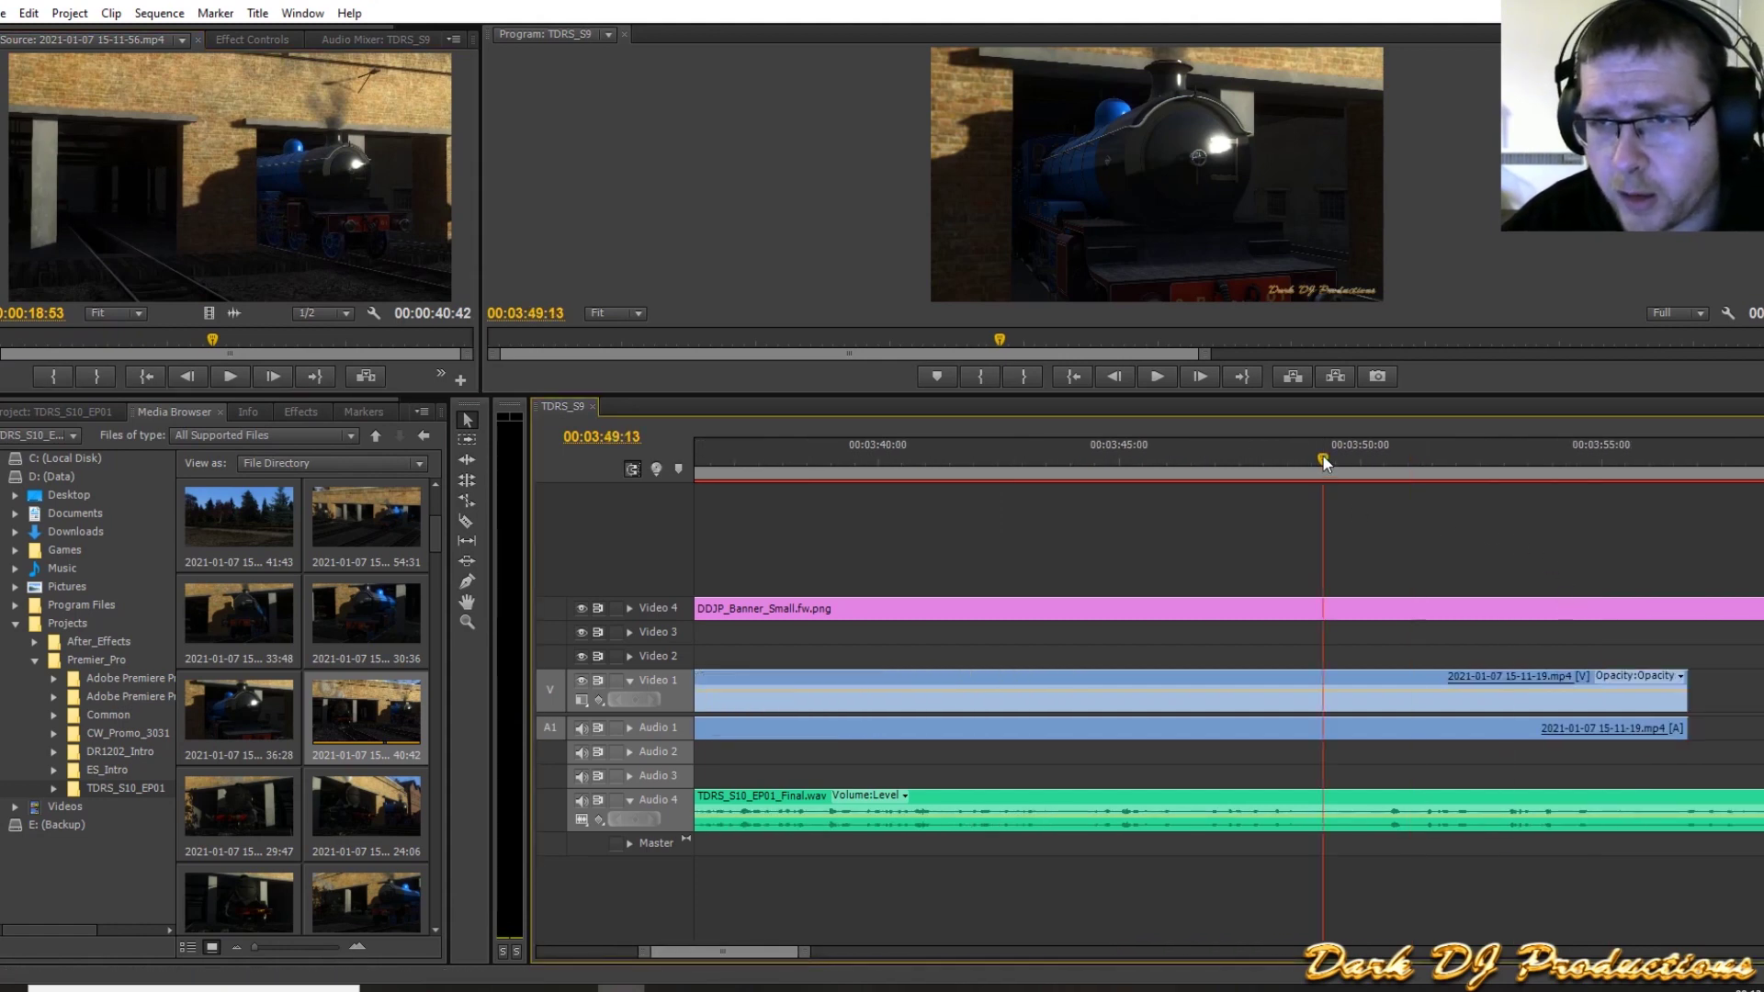
key("space")
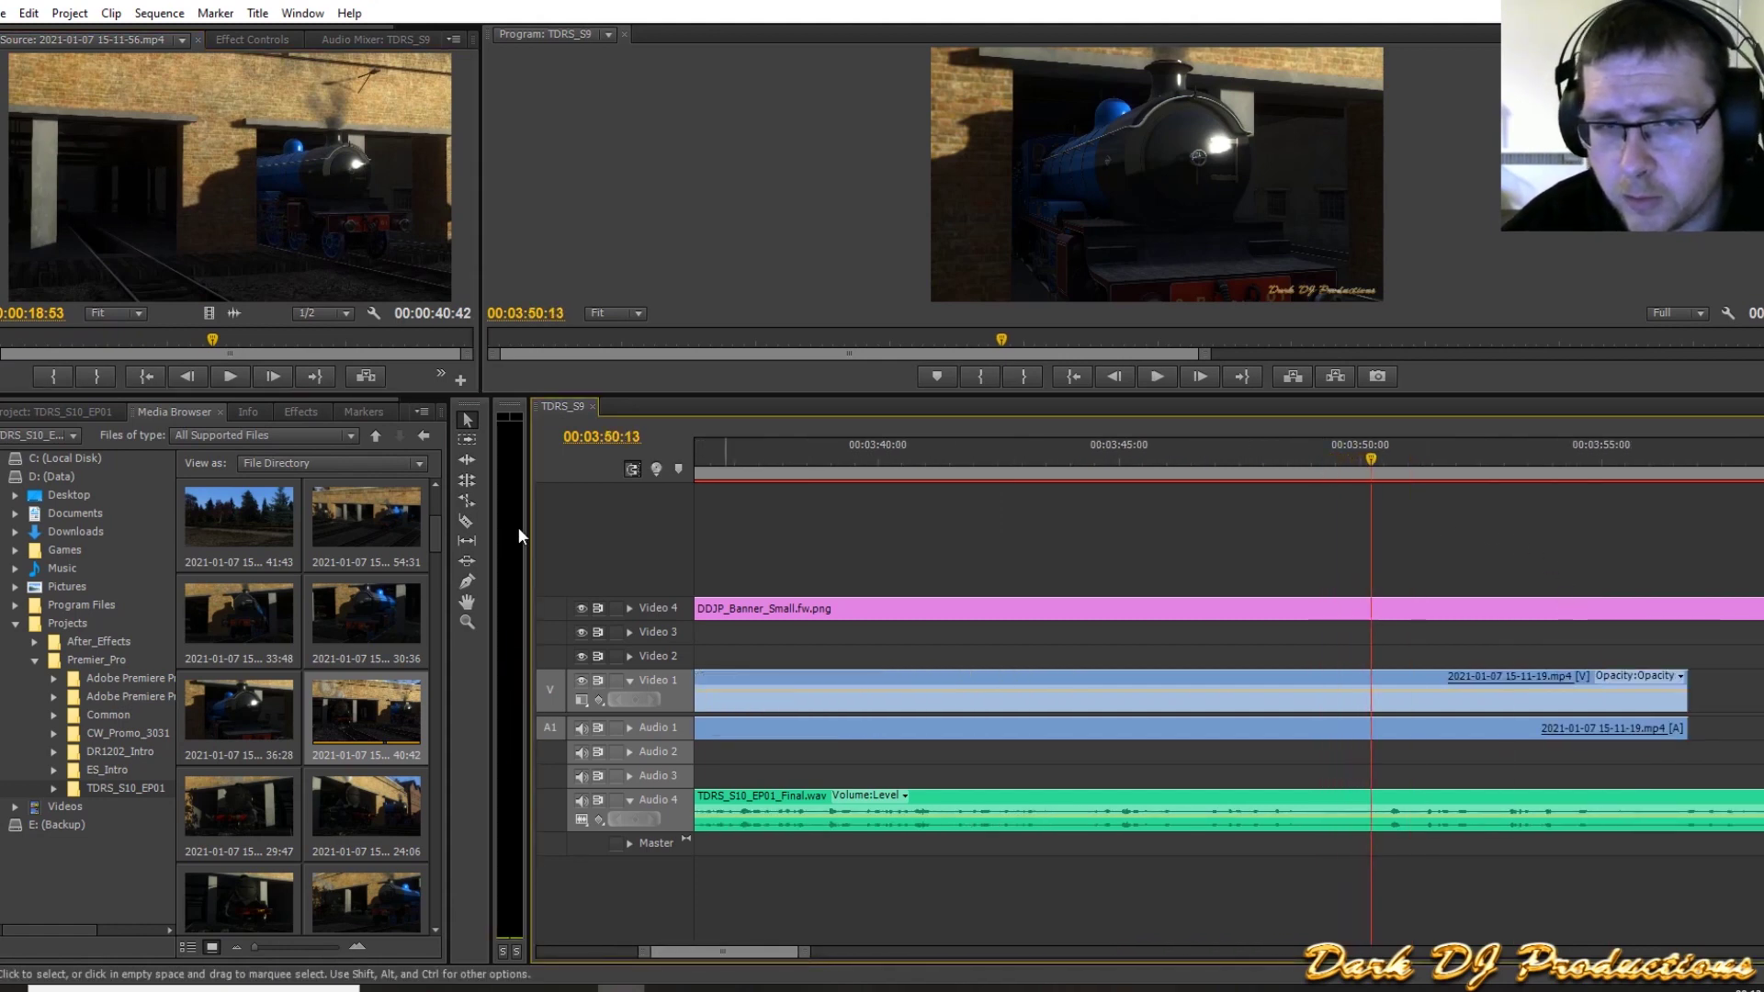
left_click(468, 521)
left_click(1372, 699)
left_click(473, 420)
left_click(1455, 704)
key("Delete")
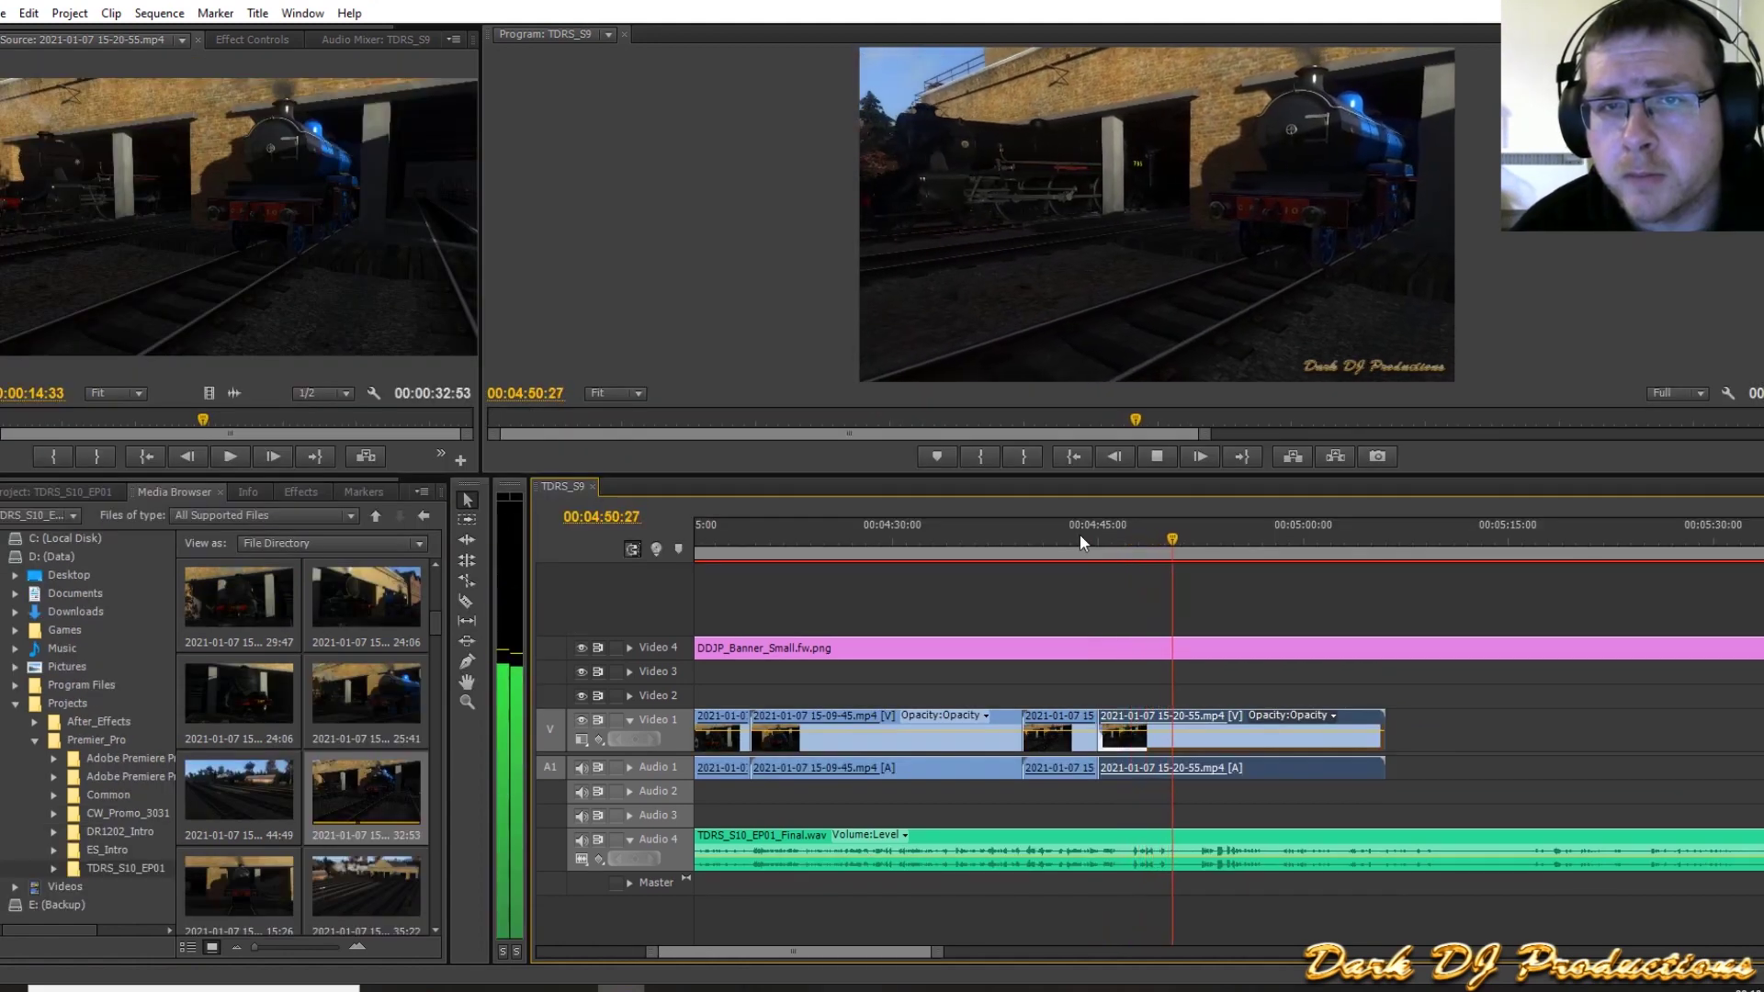
Step: Shift the 15-20-55 clip on Video 1 earlier to start at about 00:04:43, overlapping the preceding clip, and check the playback
key("space")
mouse_move(1144, 726)
left_mouse_down()
mouse_move(1126, 727)
mouse_move(1166, 723)
left_mouse_up()
left_click(1053, 542)
left_click_drag(1053, 545, 1185, 542)
mouse_move(1113, 724)
left_mouse_down()
mouse_move(1139, 730)
mouse_move(1101, 723)
left_mouse_up()
key("space")
key("space")
Step: Split the 15-20-55 clip at 00:04:52:15 and delete the part after the cut
left_click(465, 601)
left_click(1197, 734)
key("v")
left_click(1222, 735)
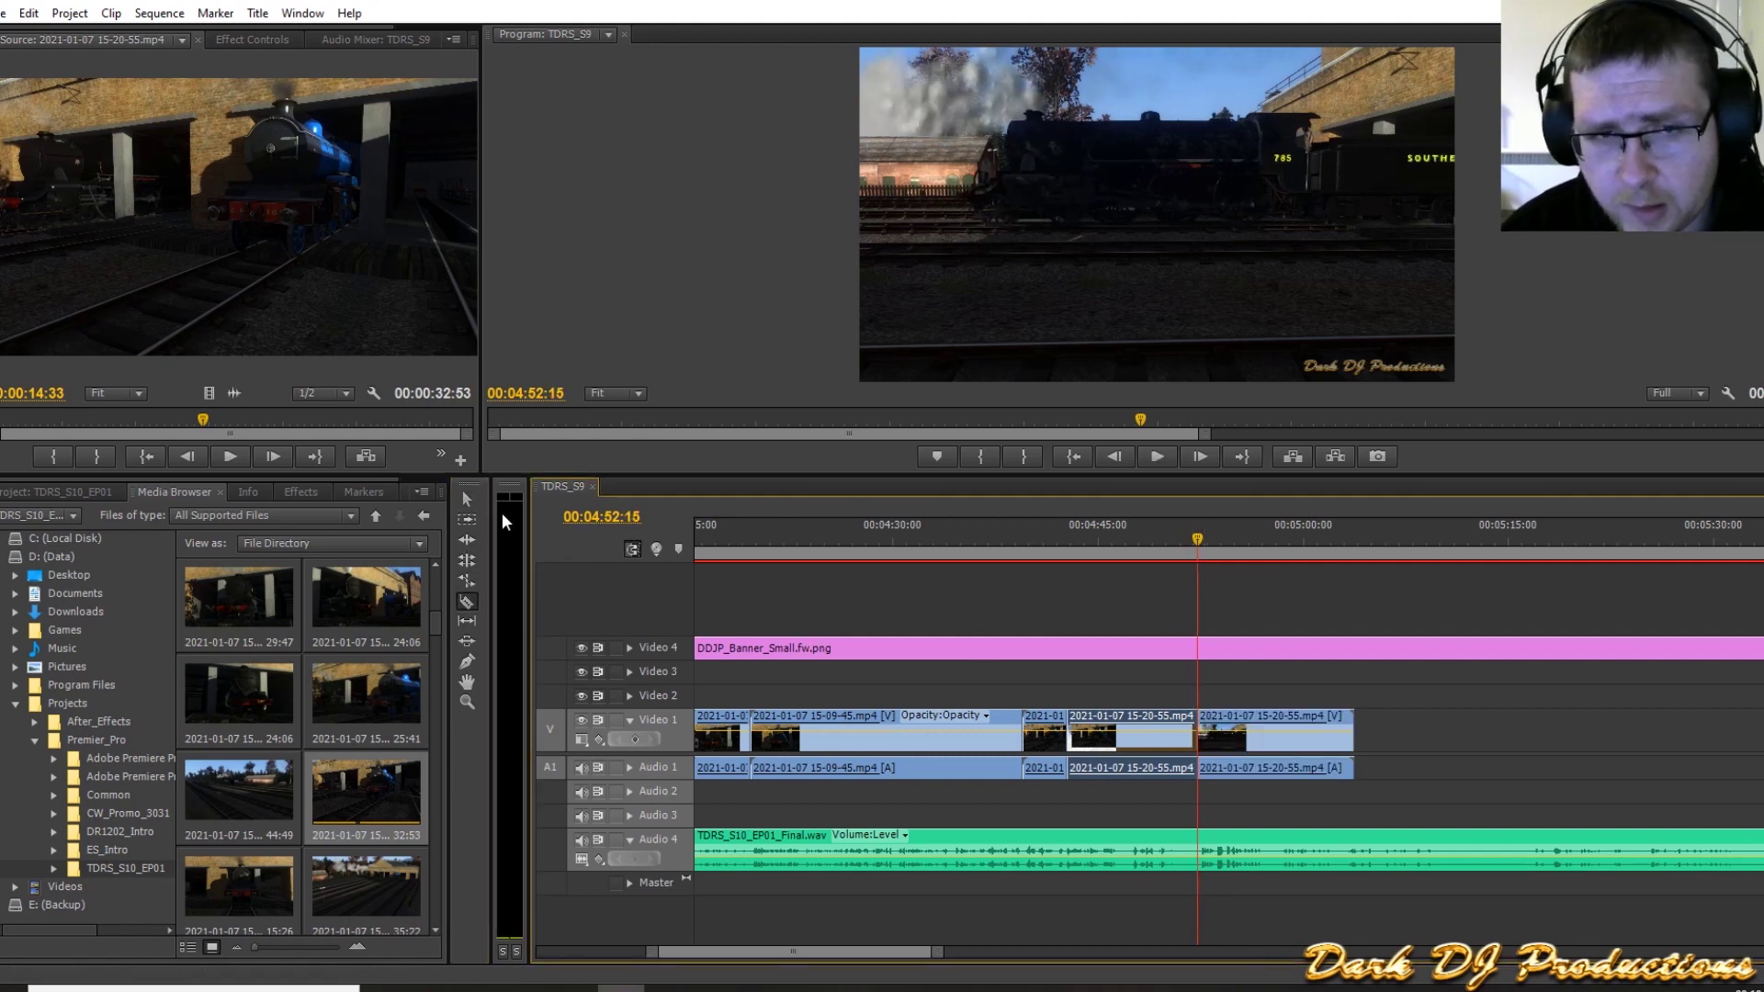
key("Delete")
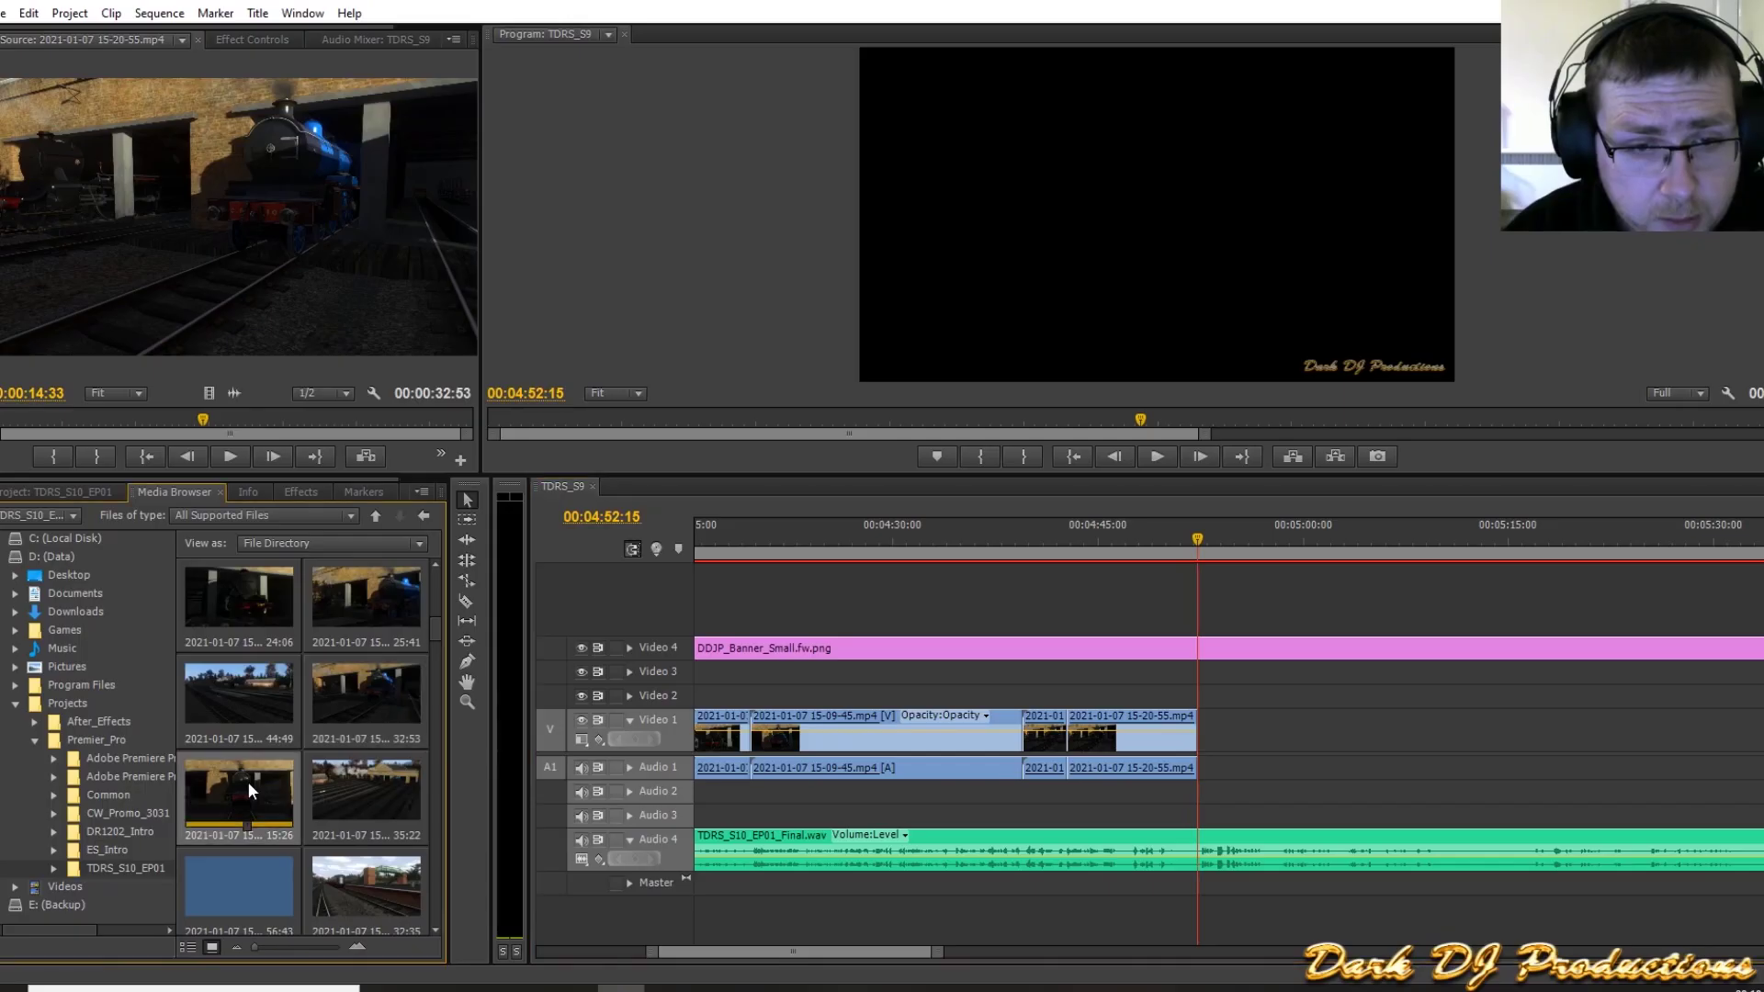
double_click(239, 788)
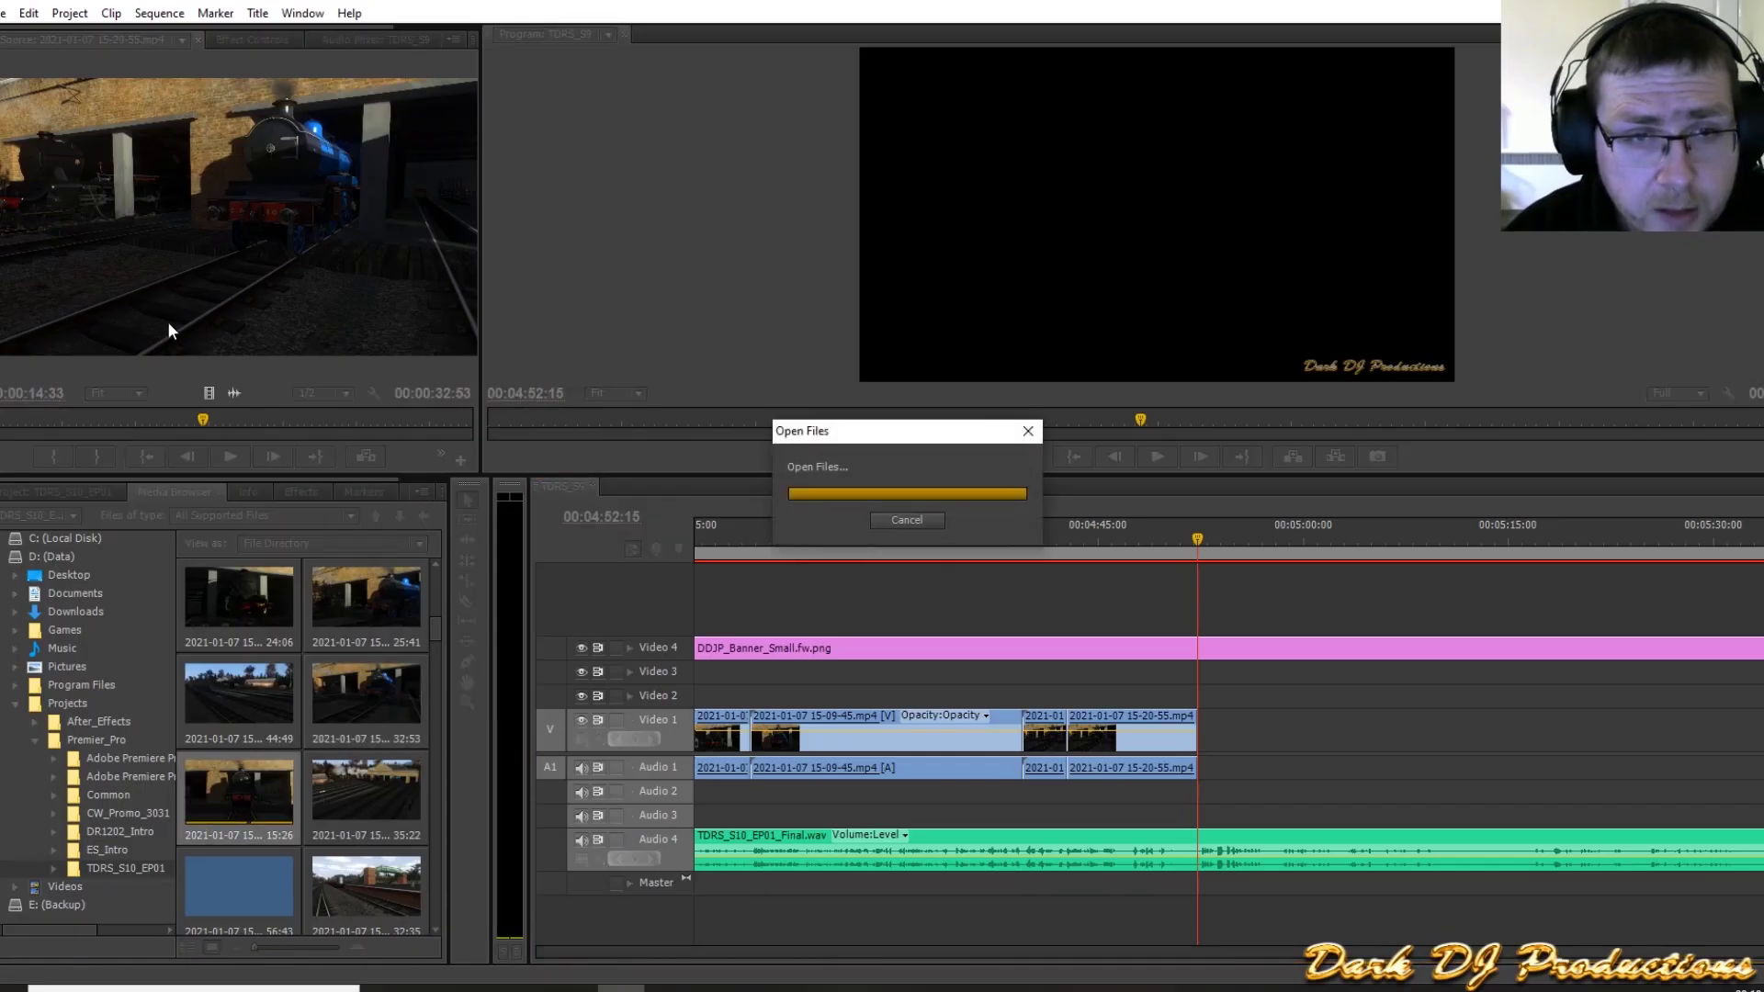
left_click_drag(444, 347, 1211, 751)
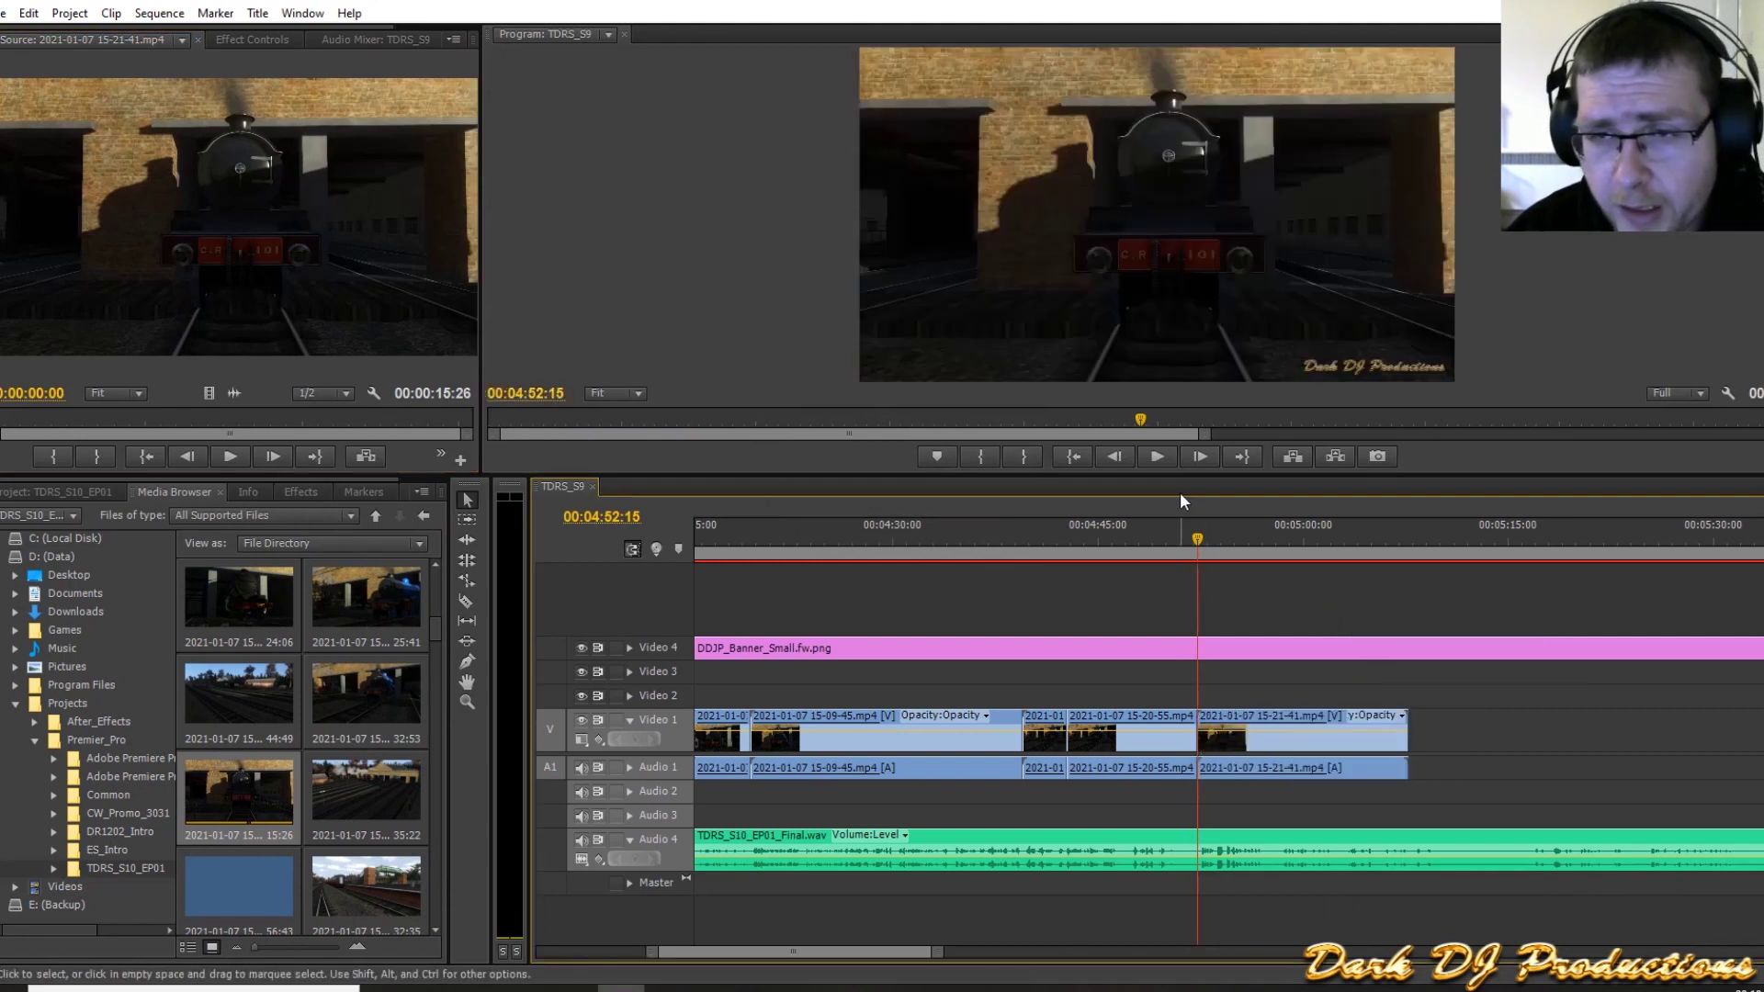
left_click(1181, 542)
Step: Split the 15-21-41 clip at 00:04:57:53 and delete the part after the cut
left_click_drag(1179, 540, 1273, 540)
key("c")
left_click(1275, 732)
left_click(466, 500)
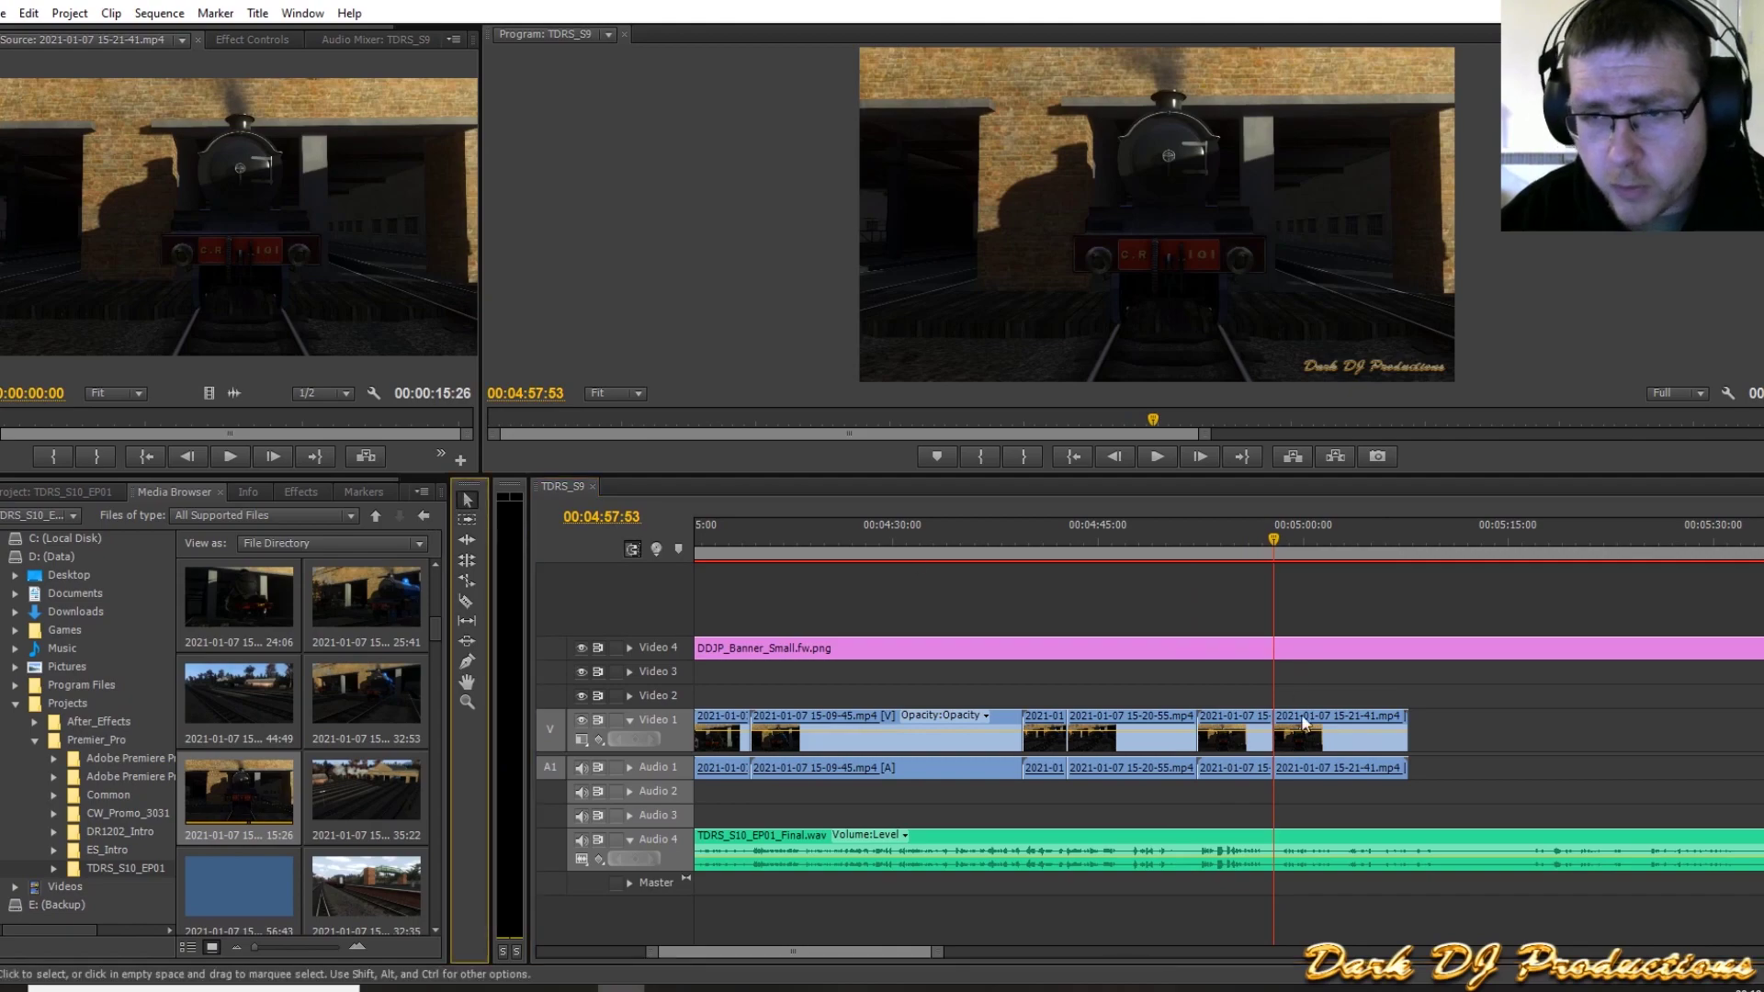
left_click(1312, 747)
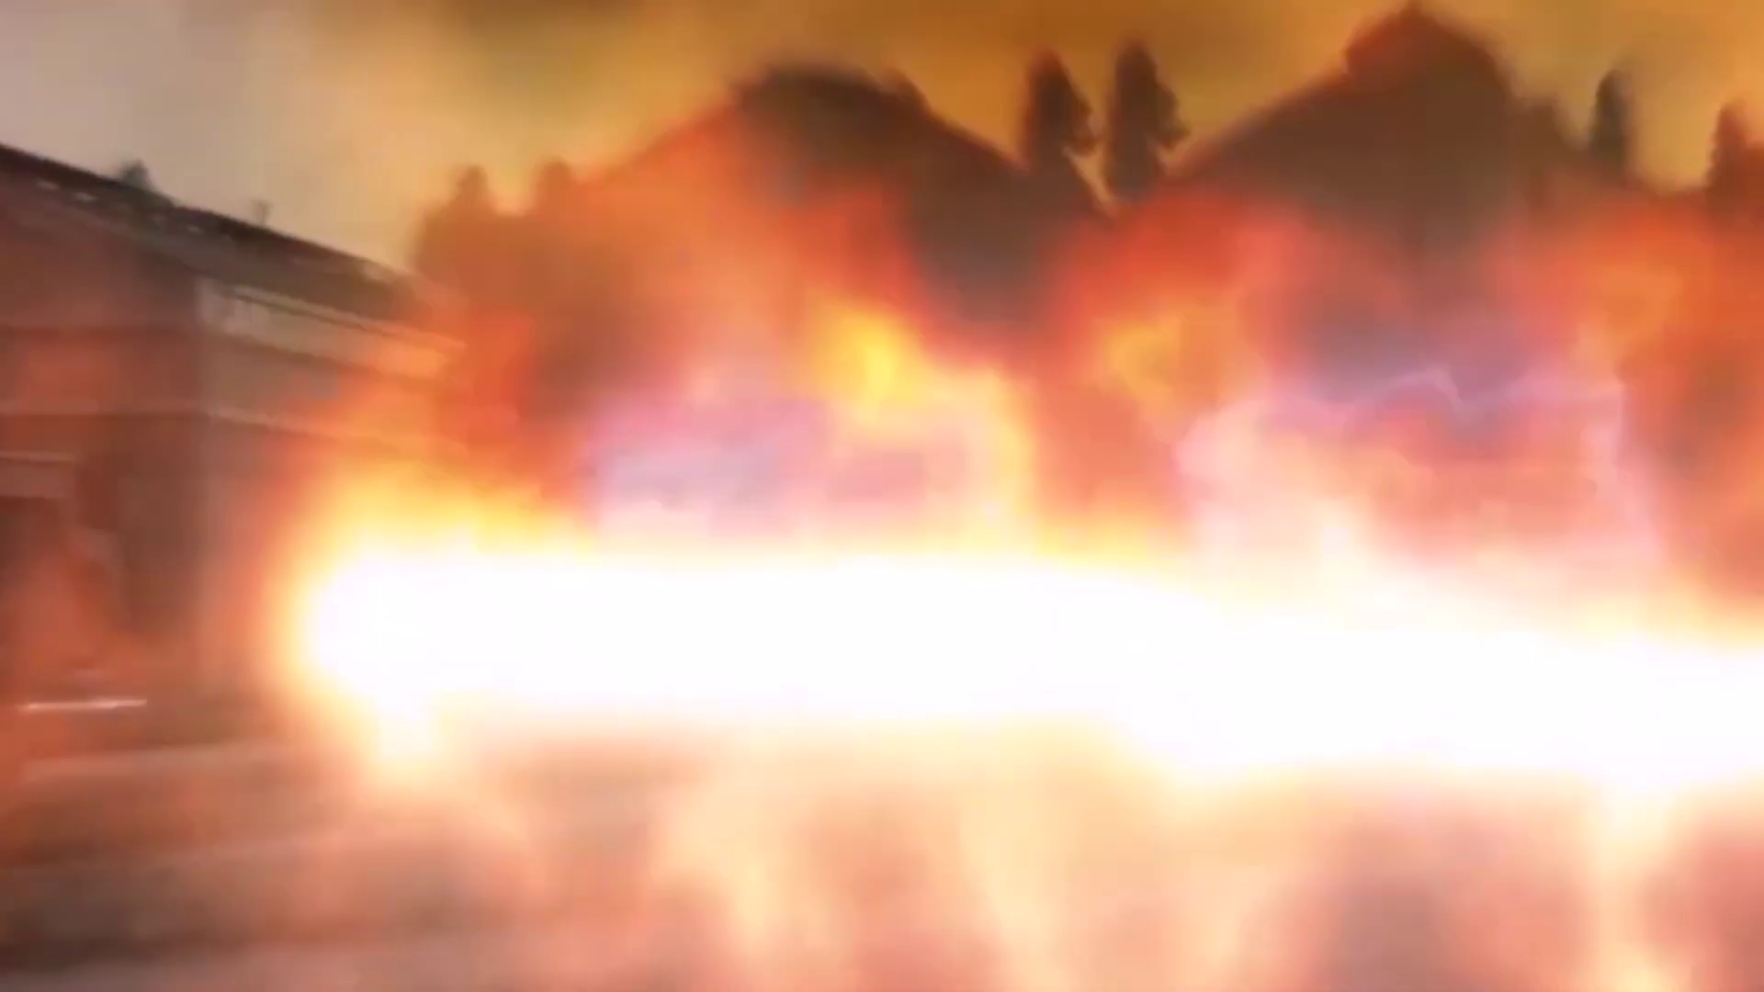
key("Delete")
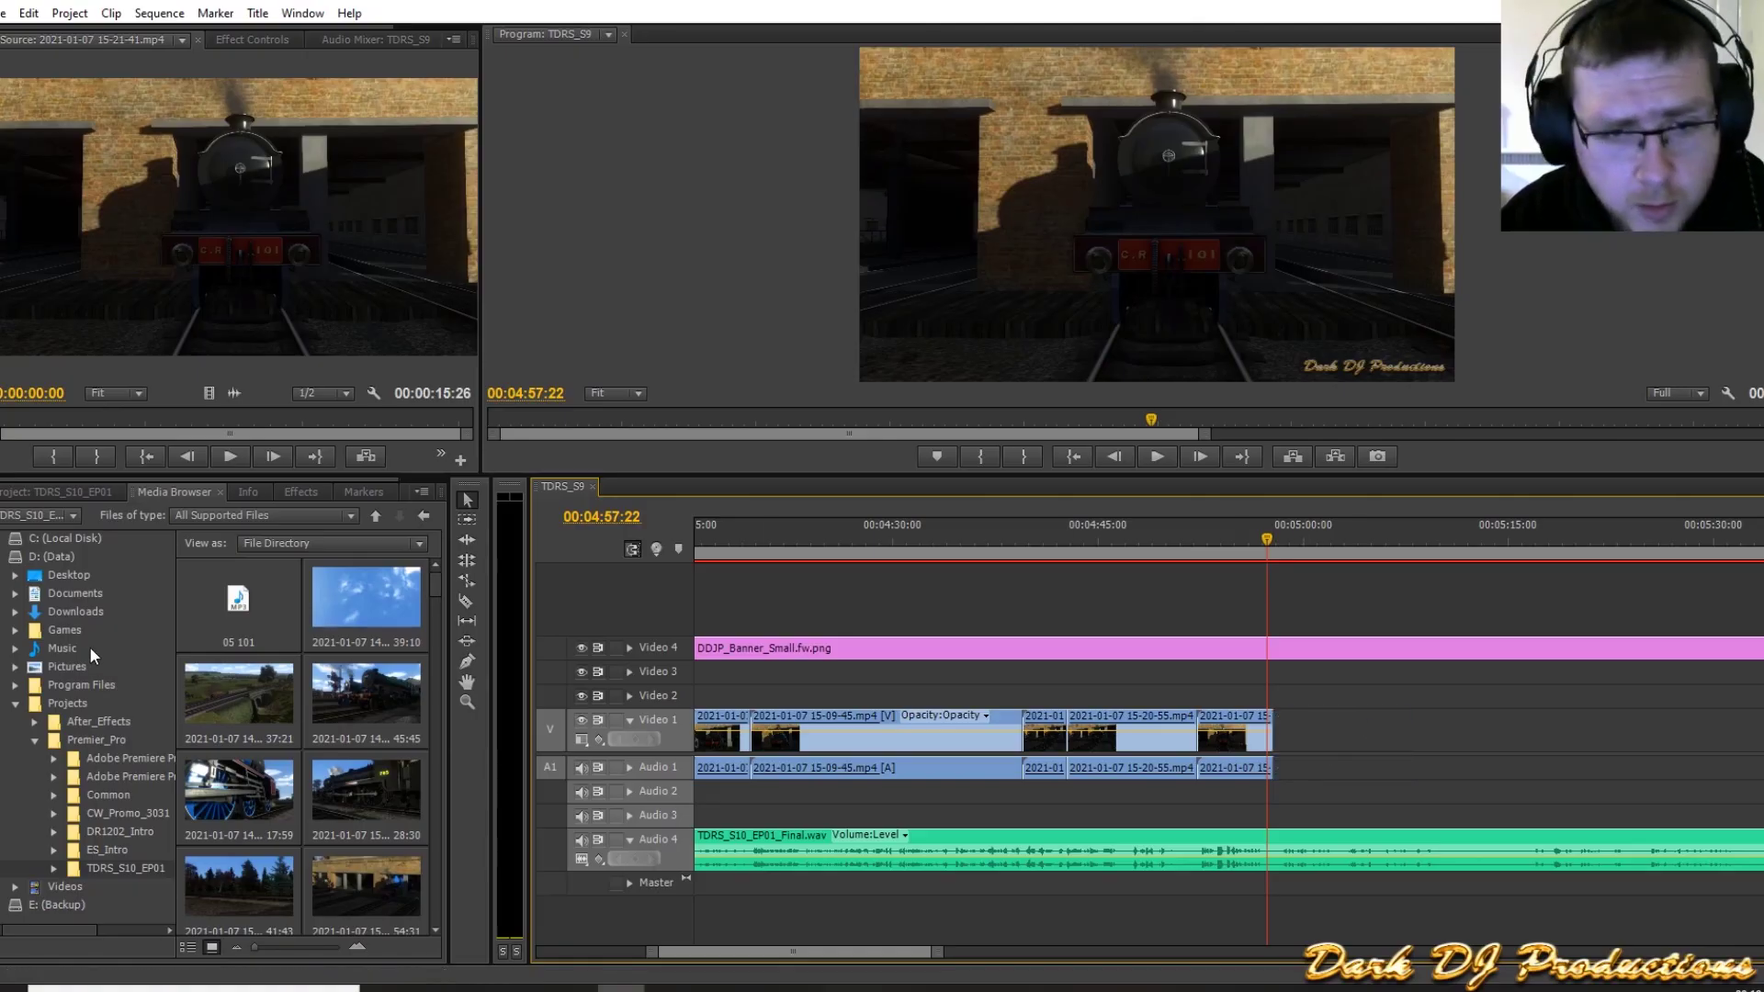
scroll(259, 698, "down", 3)
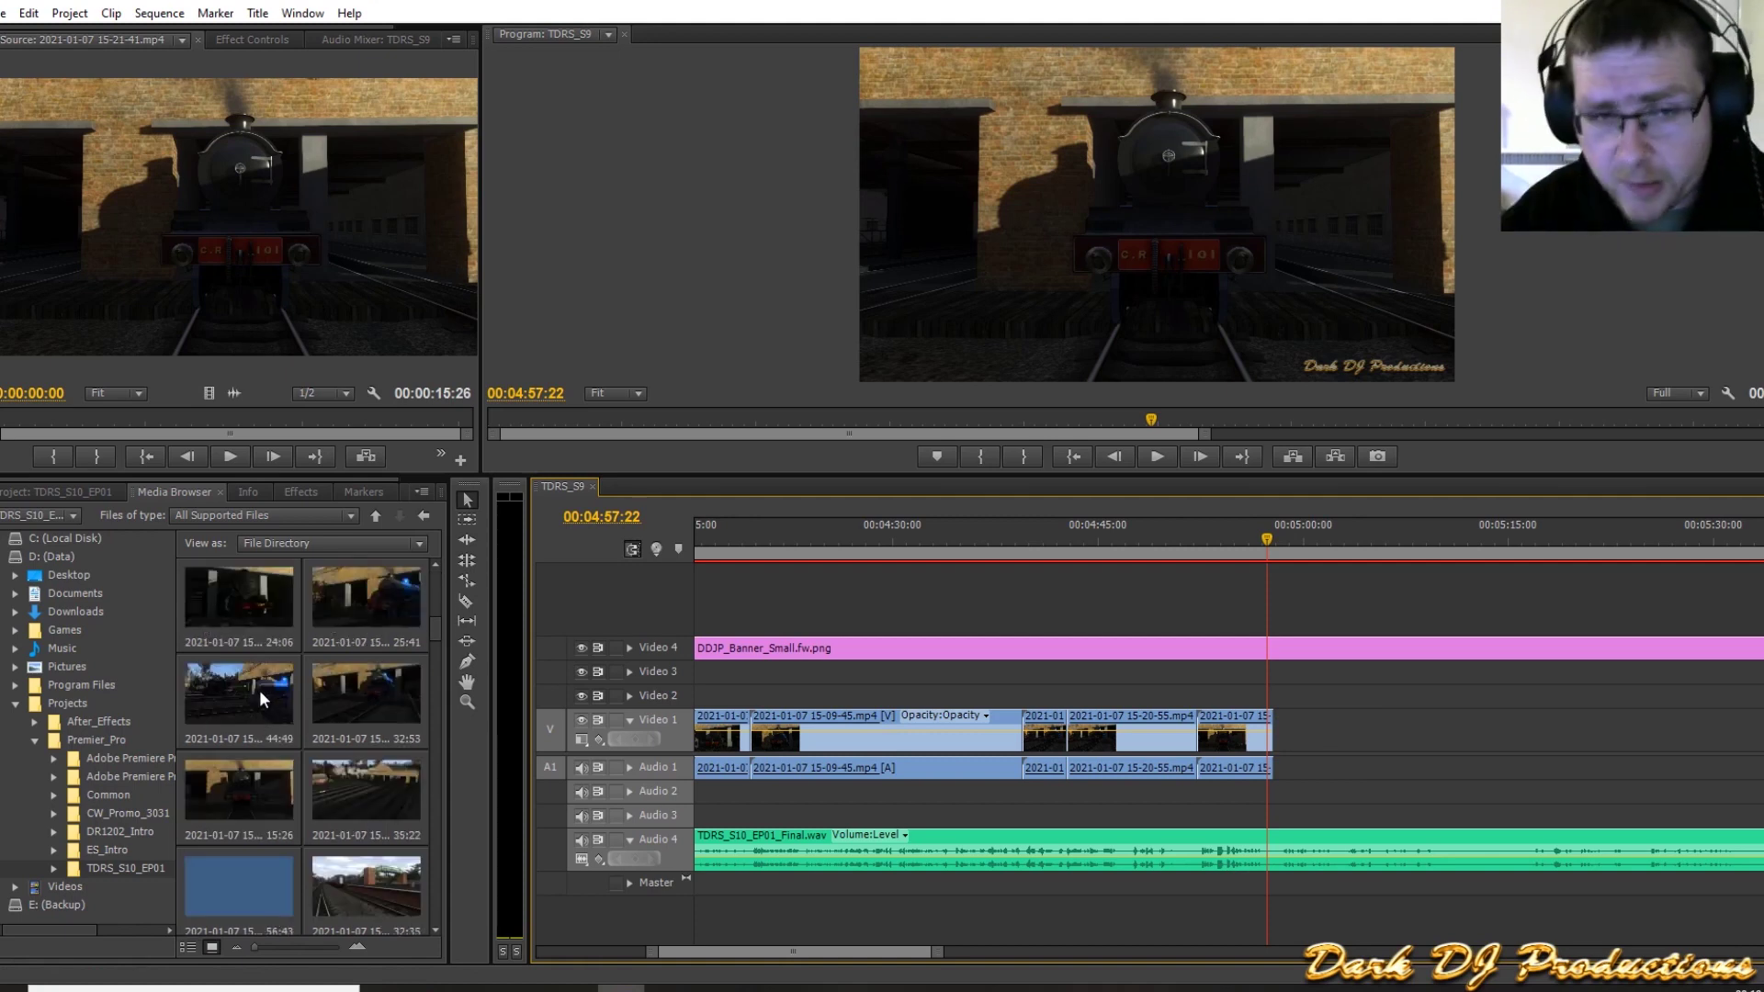
double_click(356, 805)
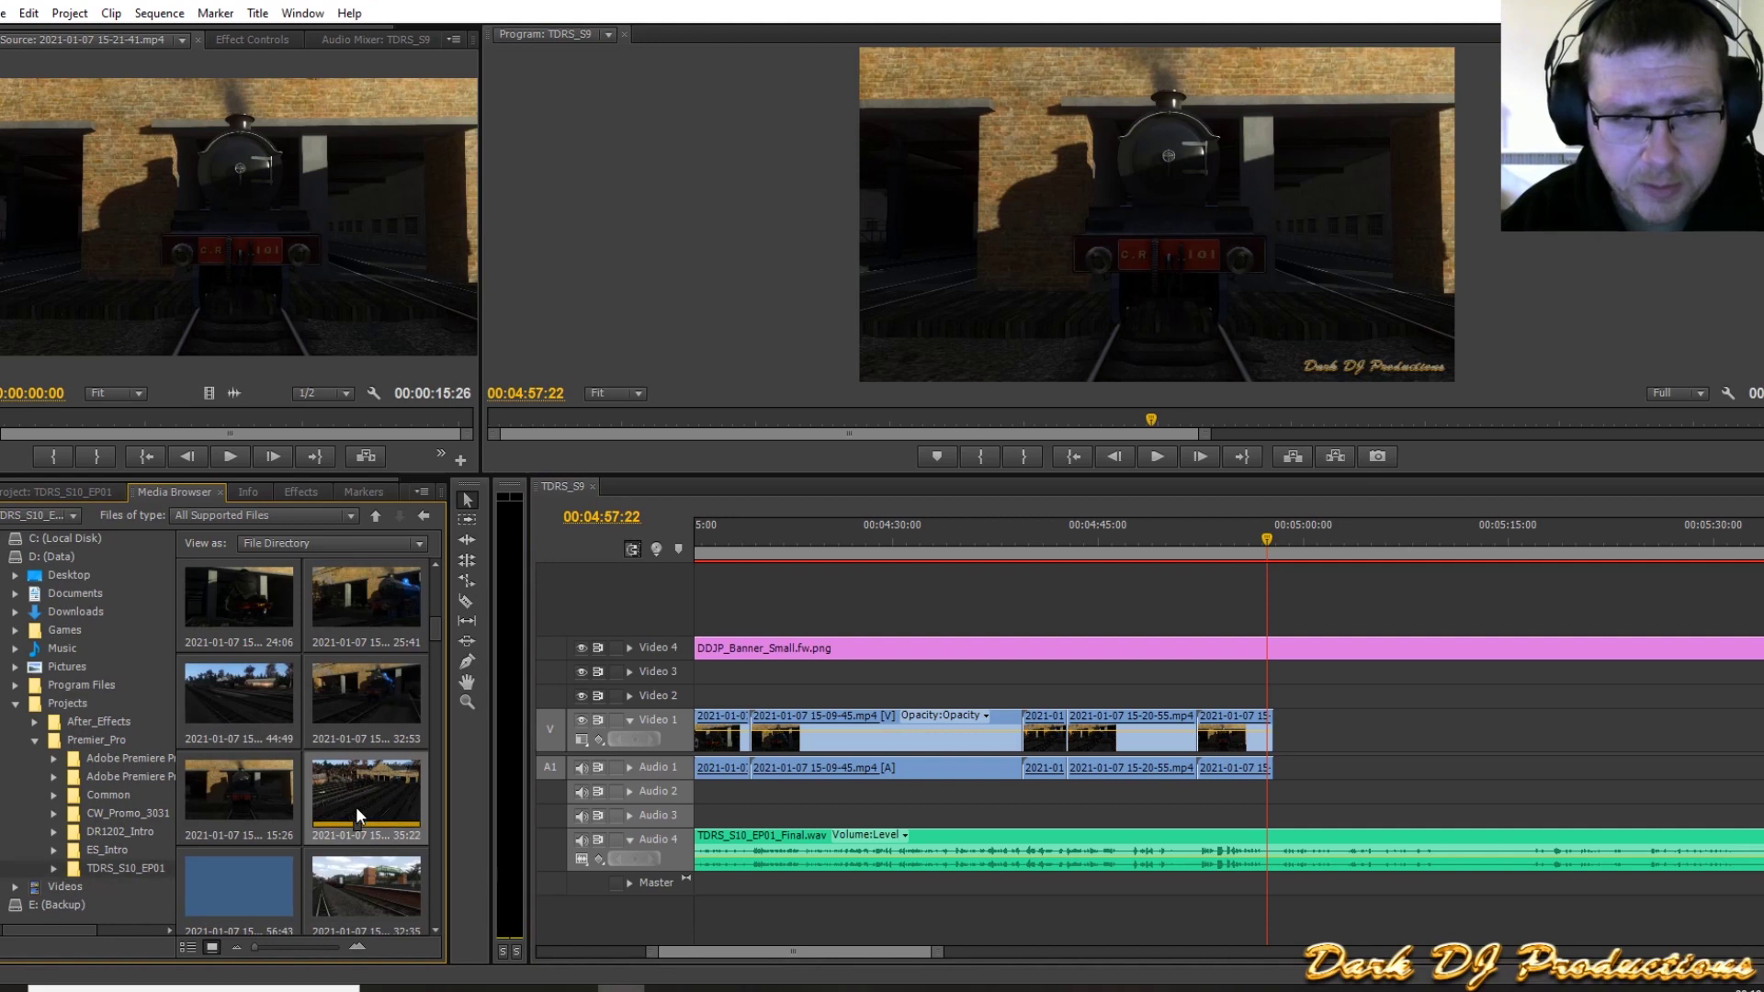
left_click_drag(152, 422, 79, 426)
left_click_drag(184, 229, 1279, 719)
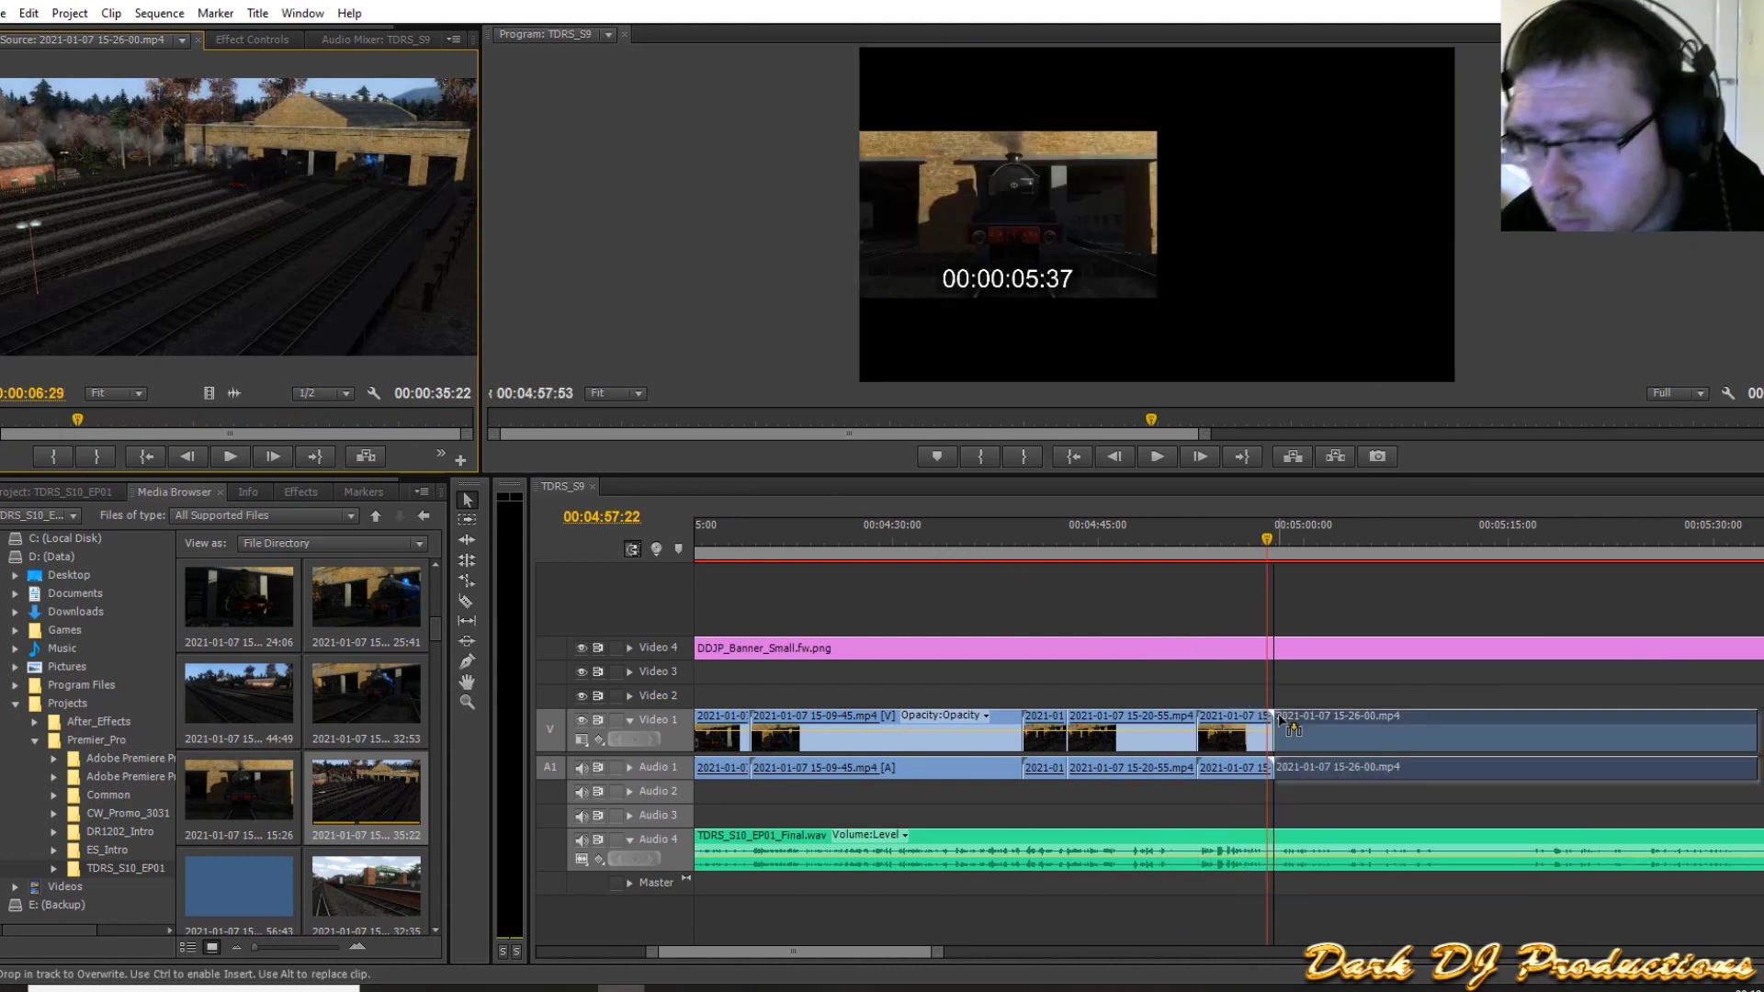
left_click_drag(1286, 726, 488, 444)
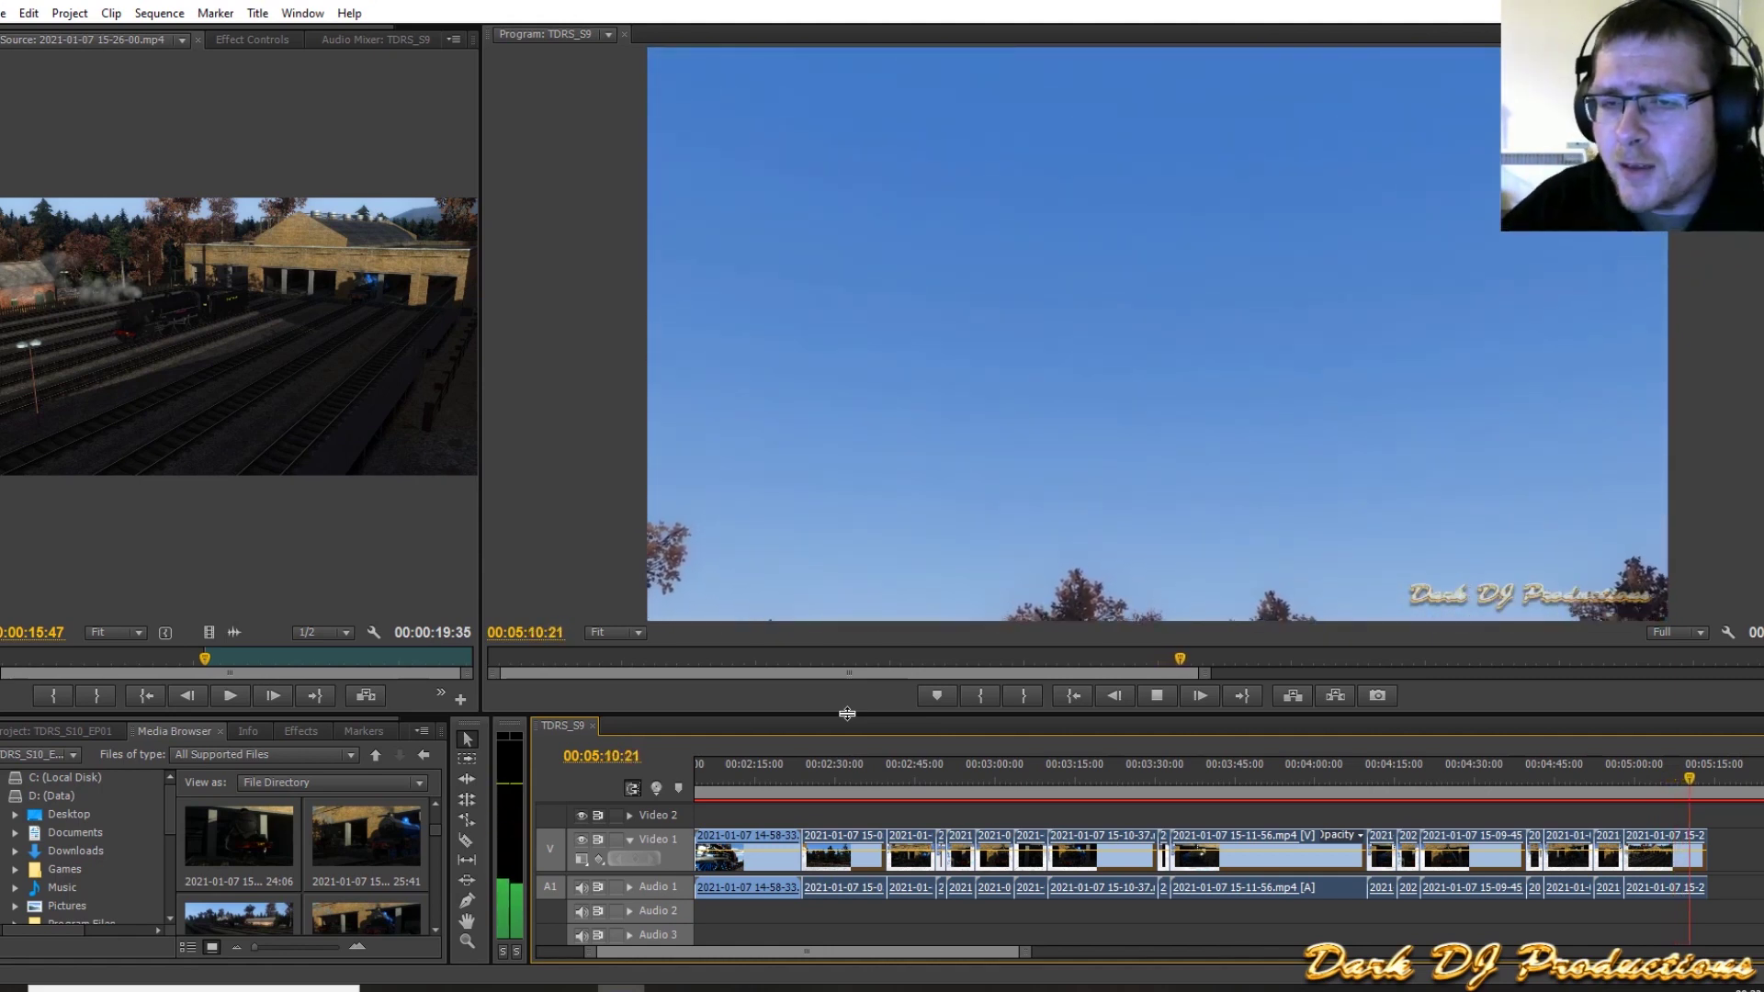
key("space")
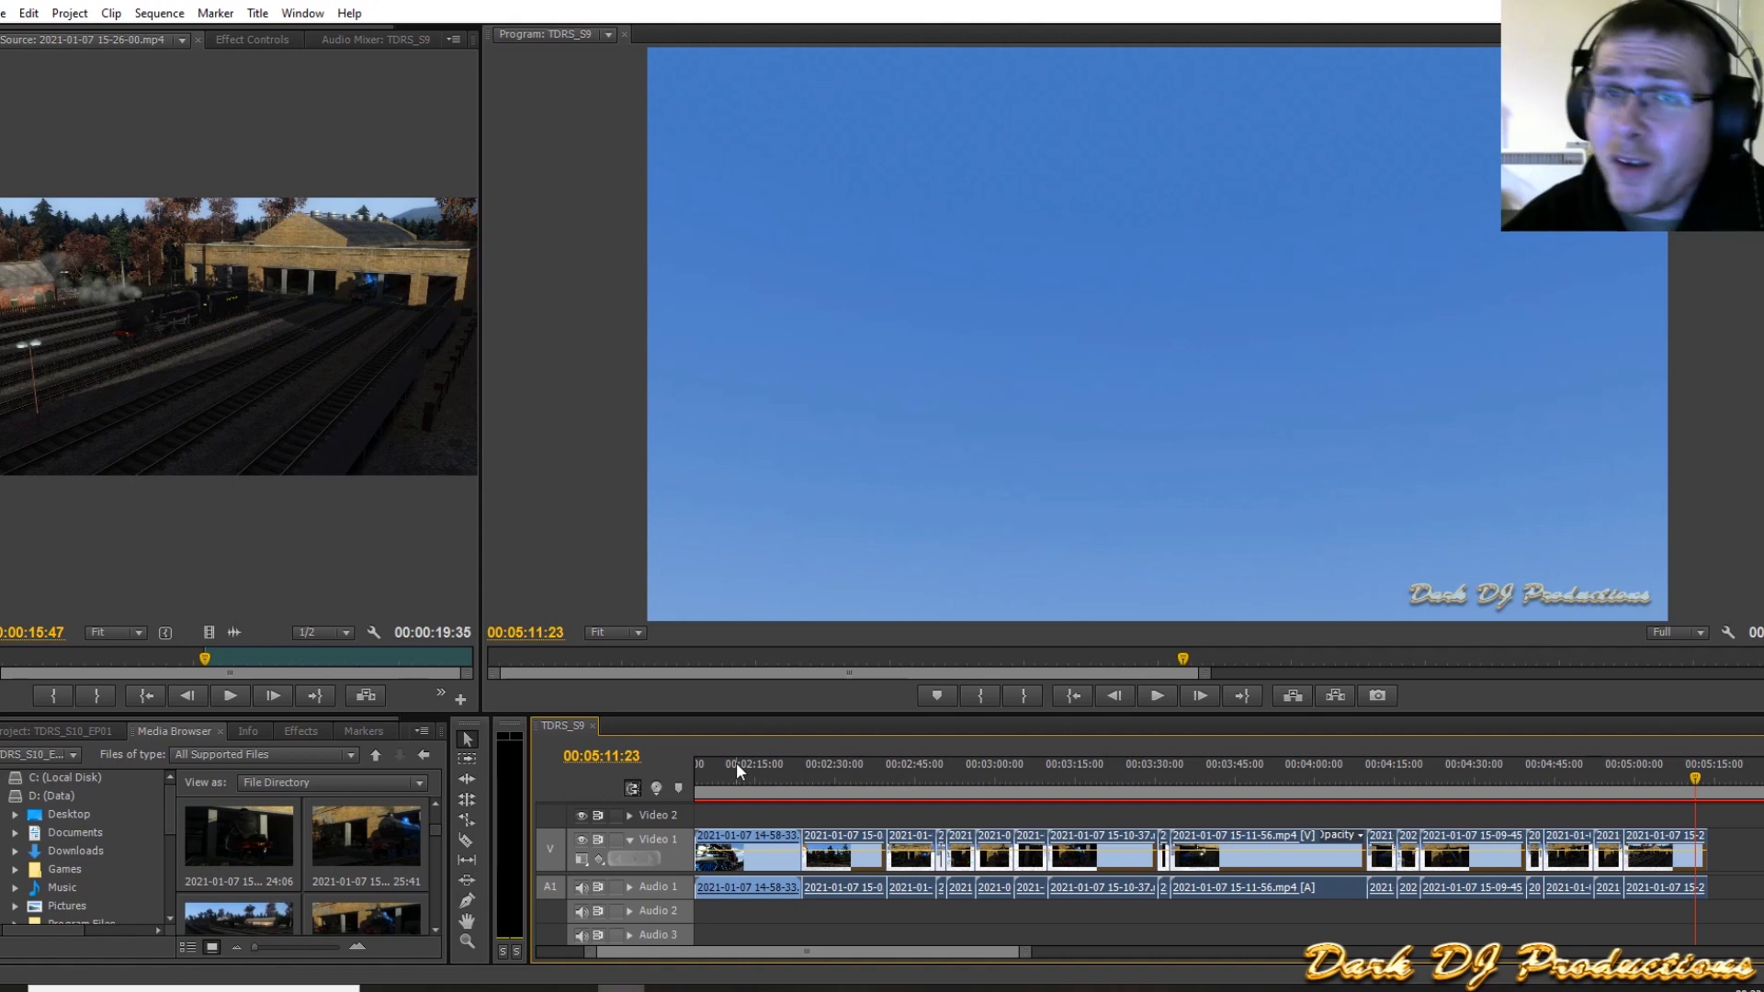
left_click_drag(694, 951, 751, 949)
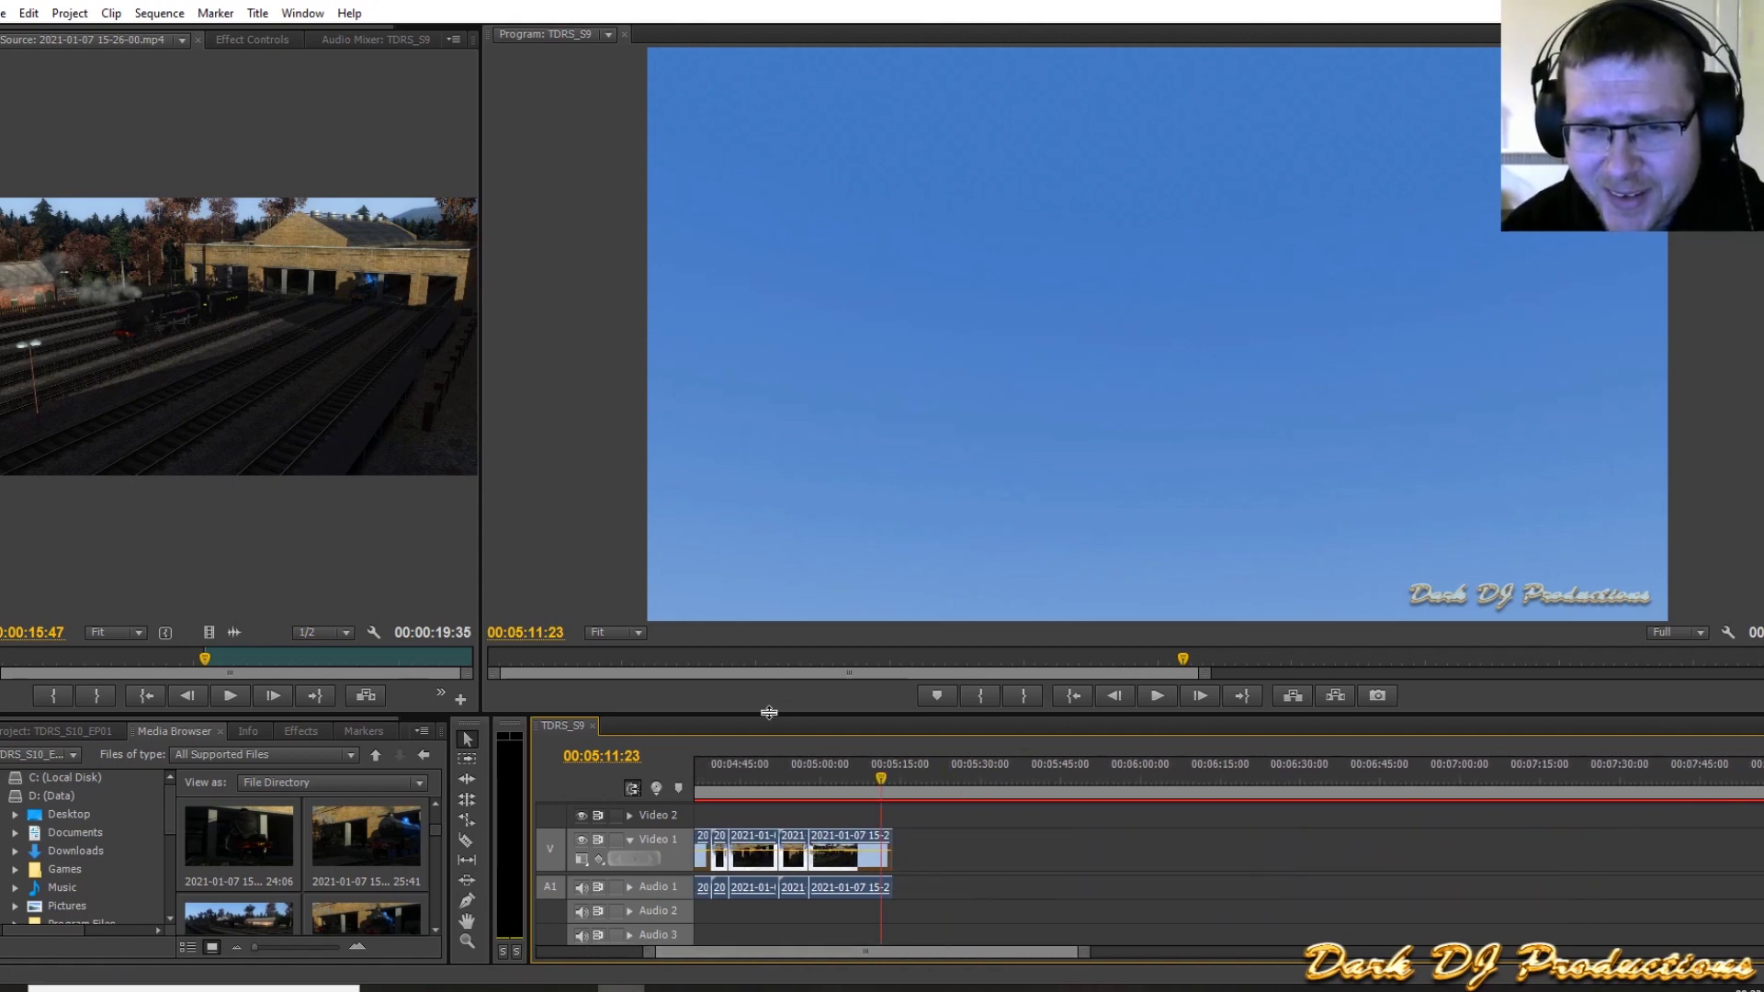
left_click_drag(769, 713, 786, 525)
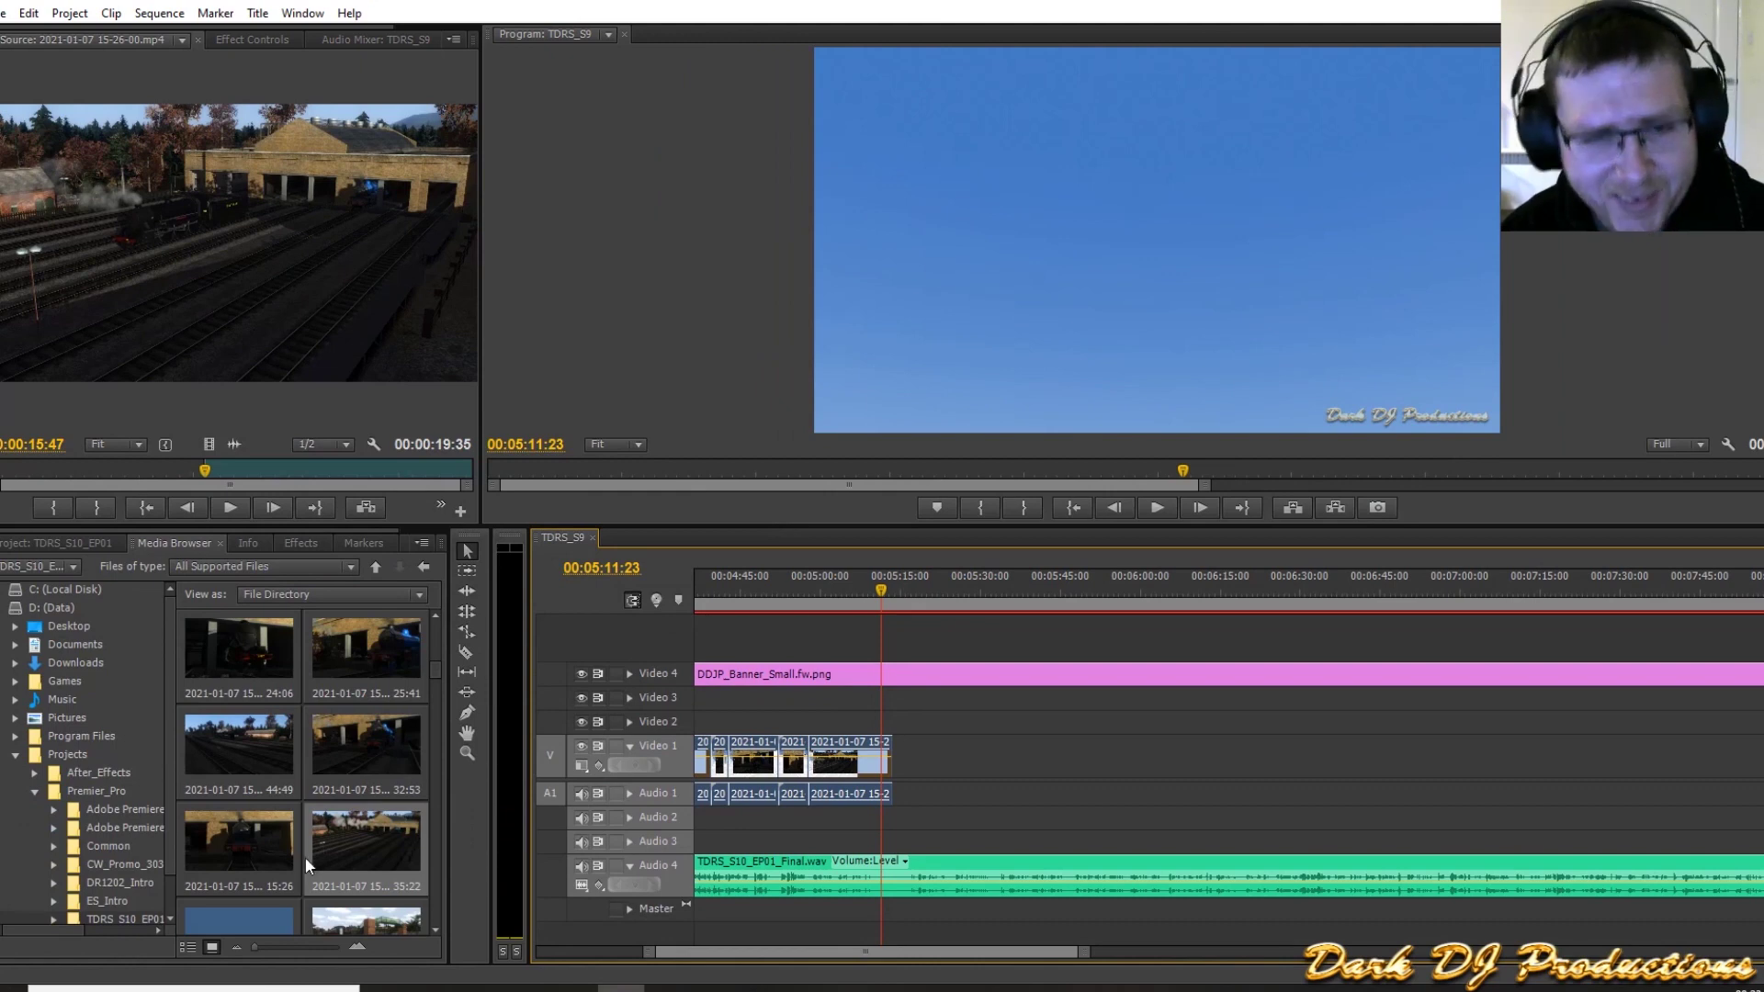
scroll(307, 854, "down", 1)
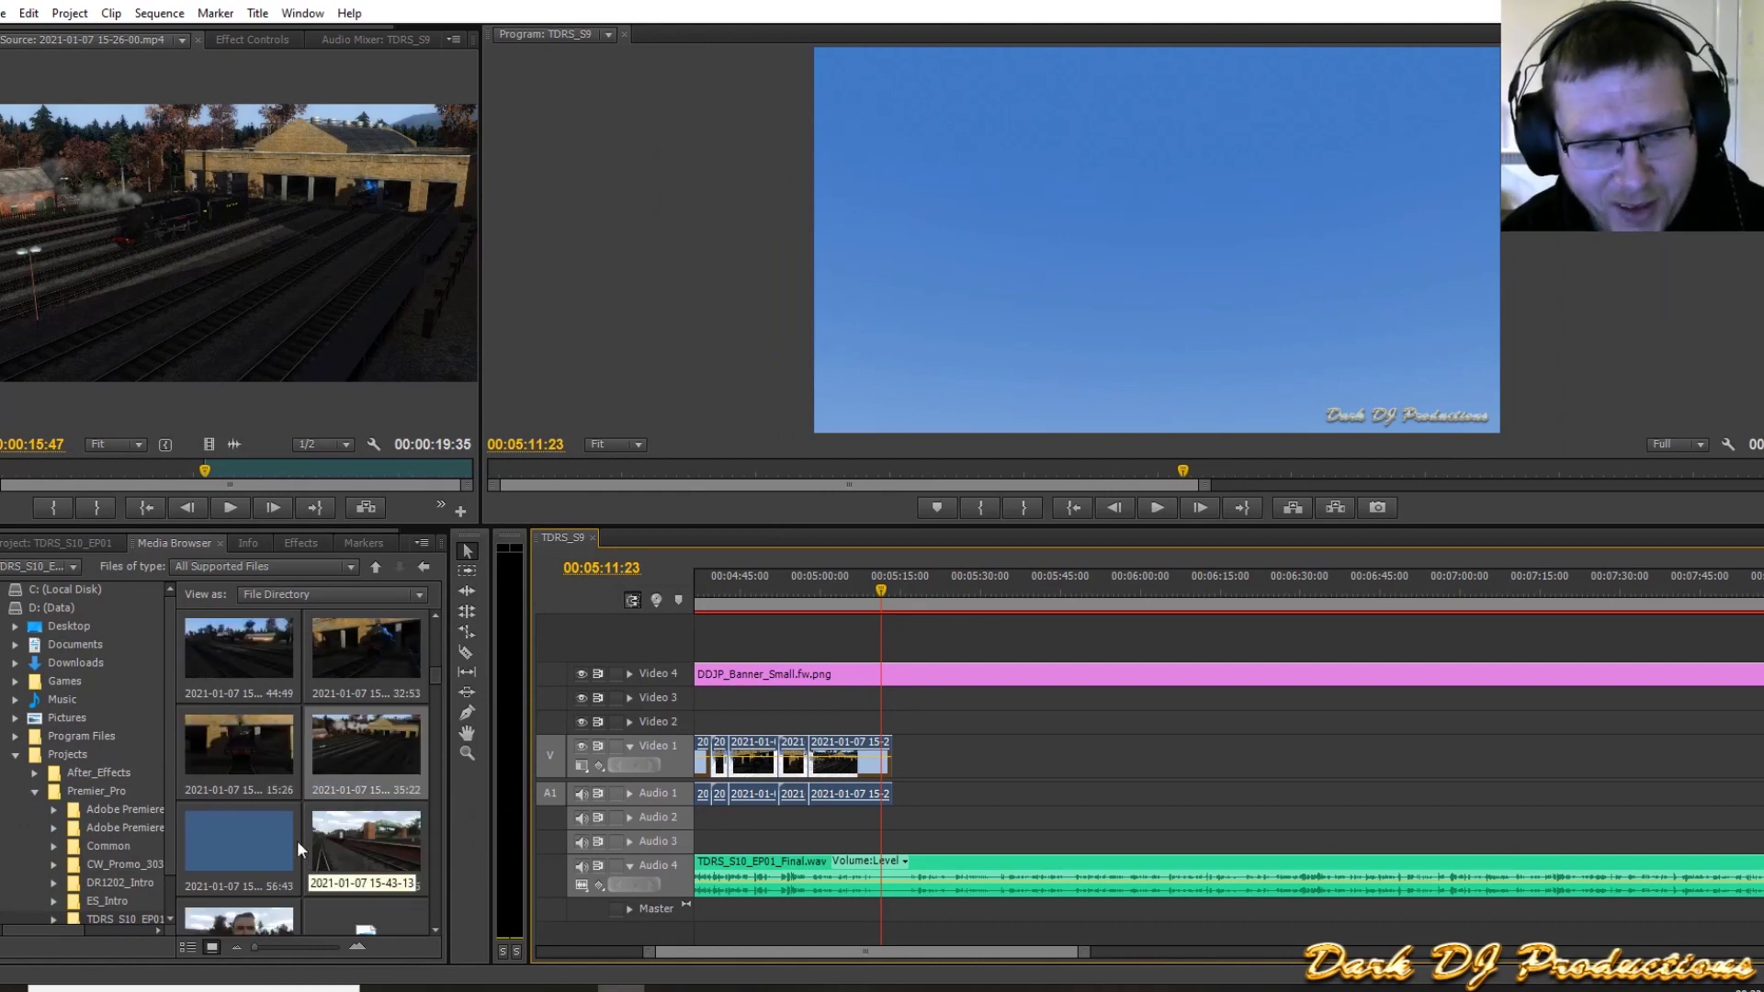
double_click(219, 835)
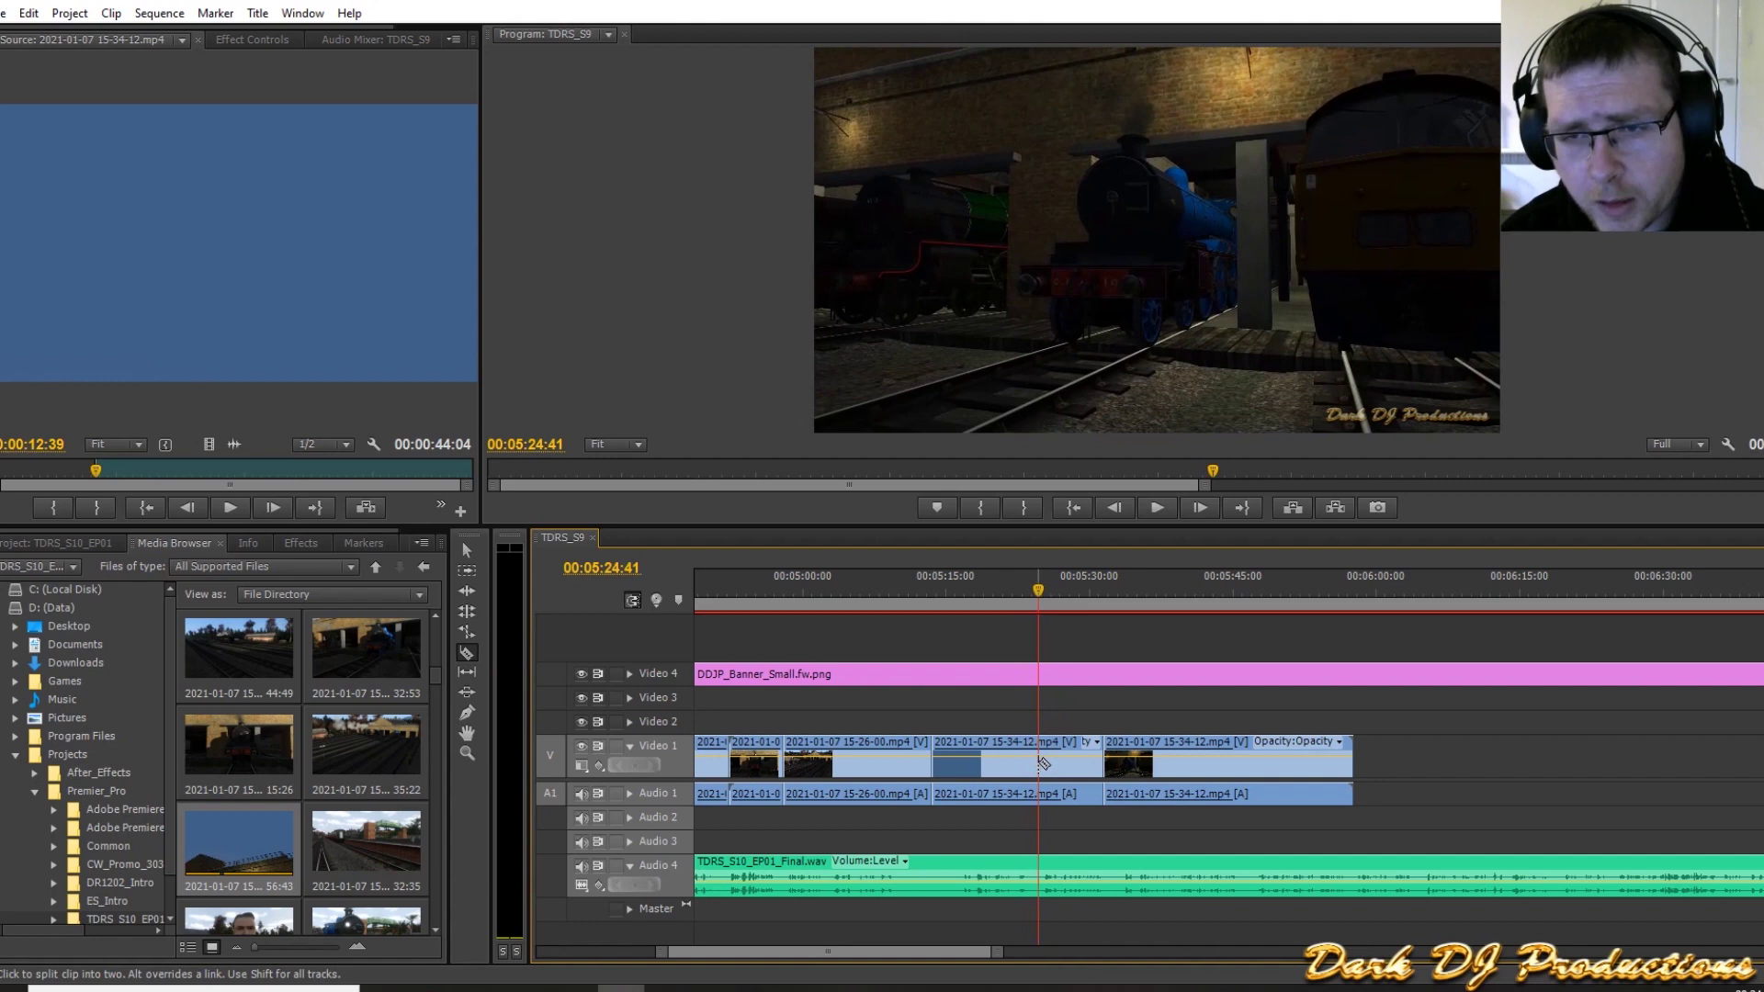
Step: Split the first 15-34-12 clip at 00:05:24:41, delete the part after the cut and move the second 15-34-12 clip up to close the gap
left_click(1042, 761)
left_click(465, 551)
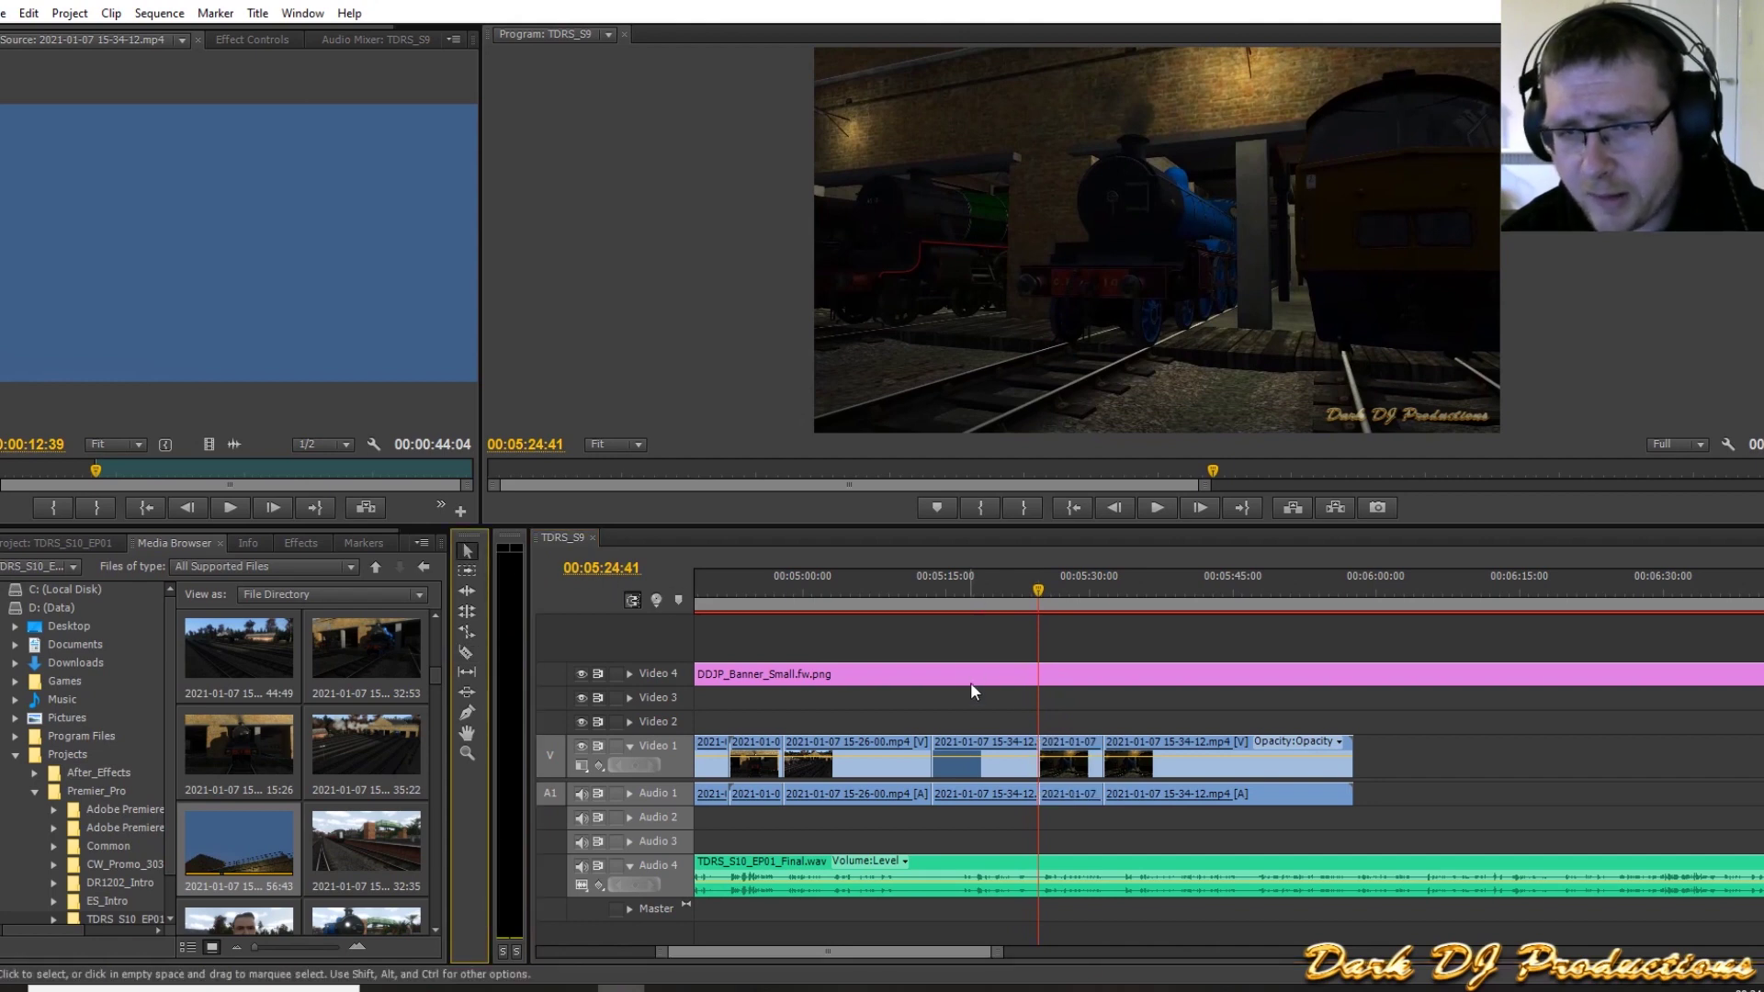
left_click(1062, 751)
key("Delete")
left_click_drag(1171, 751, 1105, 752)
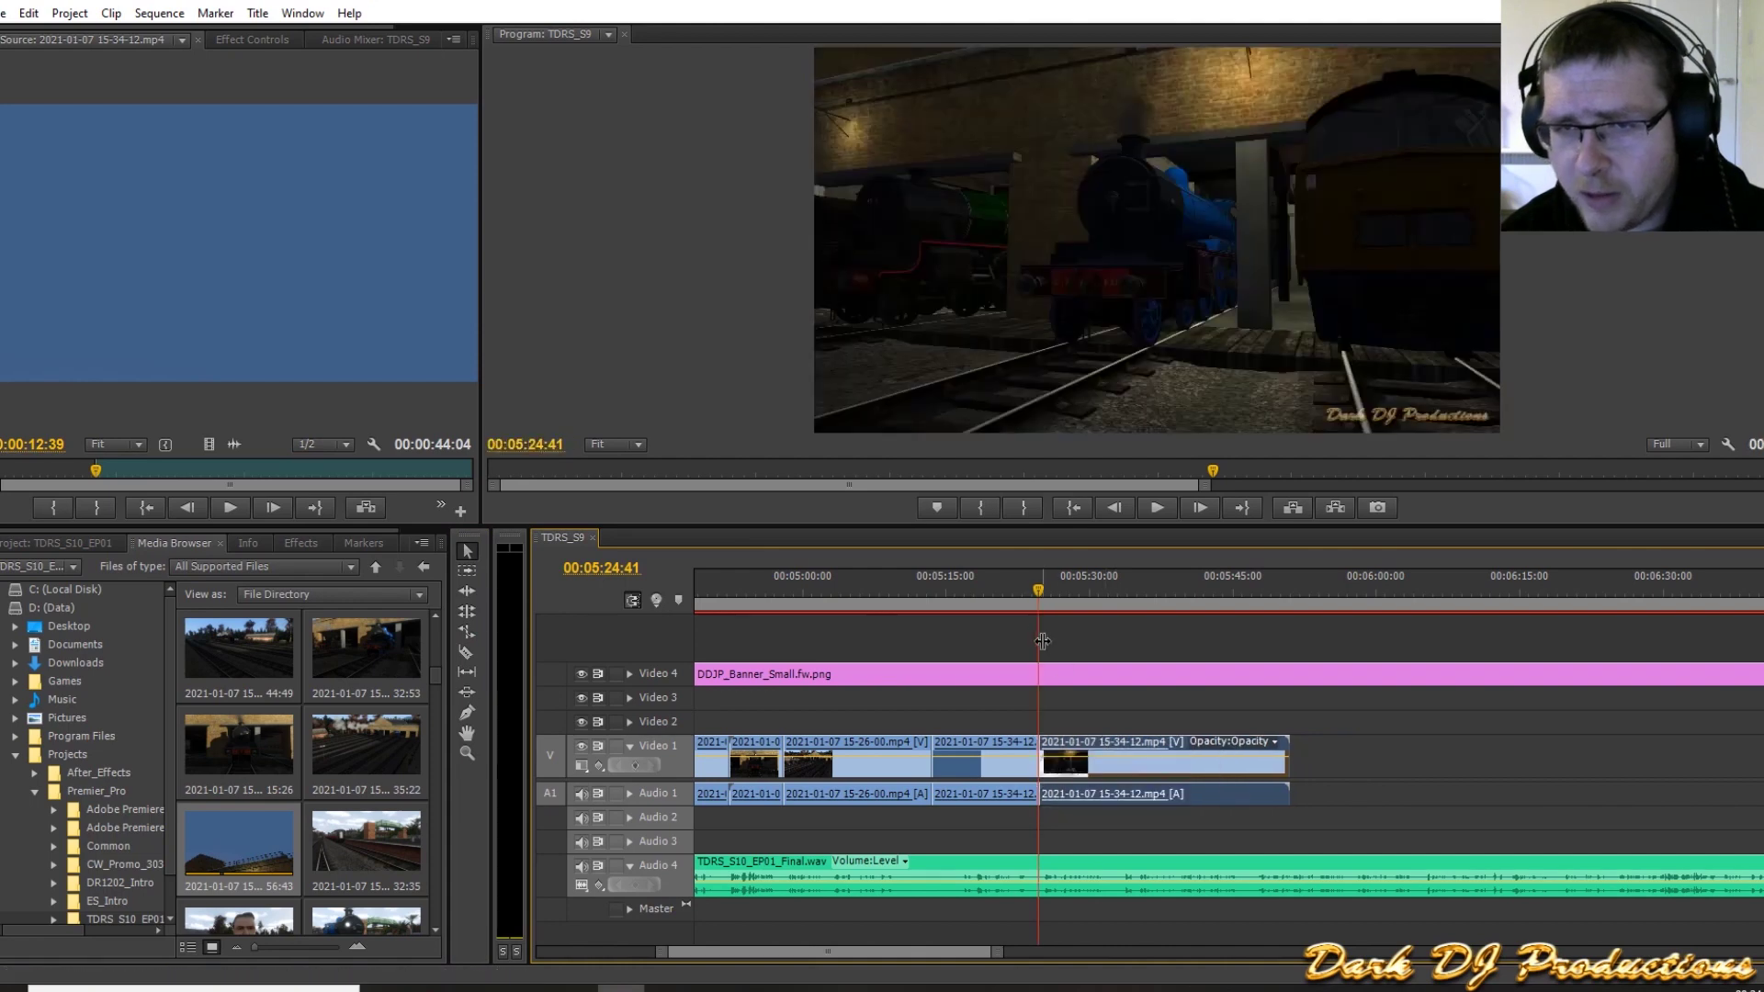
Step: Play through the join, split the second 15-34-12 clip at 00:05:33:03 and delete the part after the cut
left_click(1015, 589)
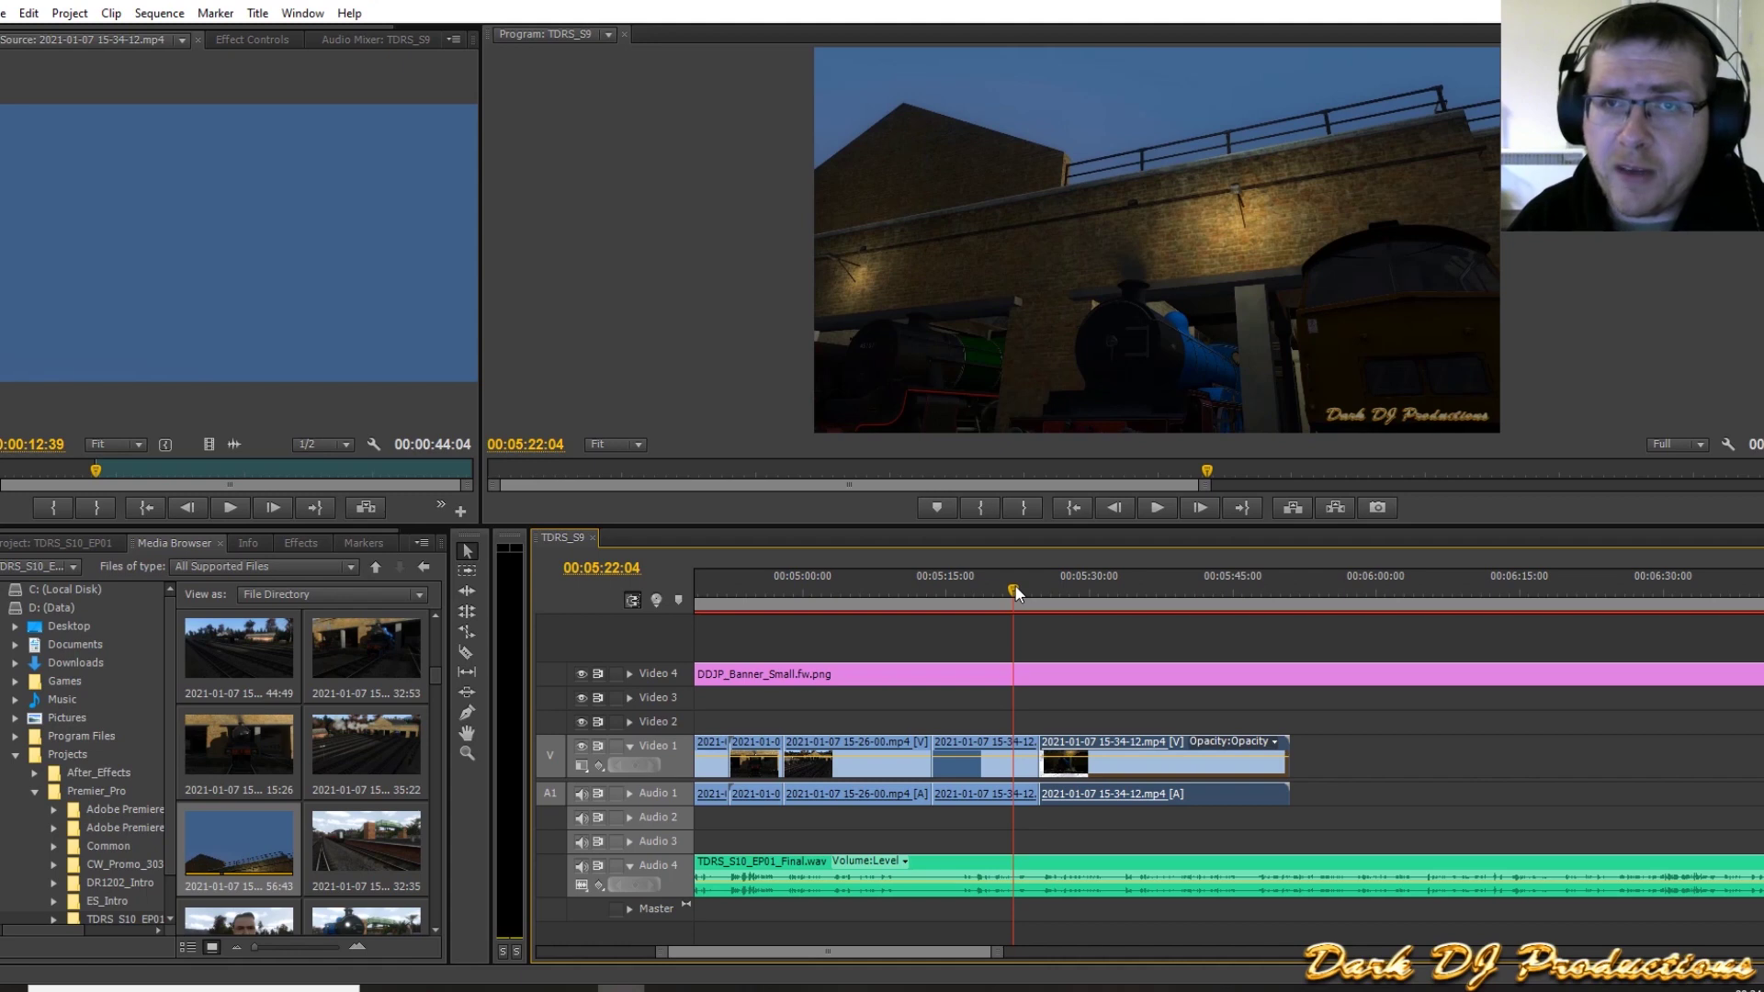
key("space")
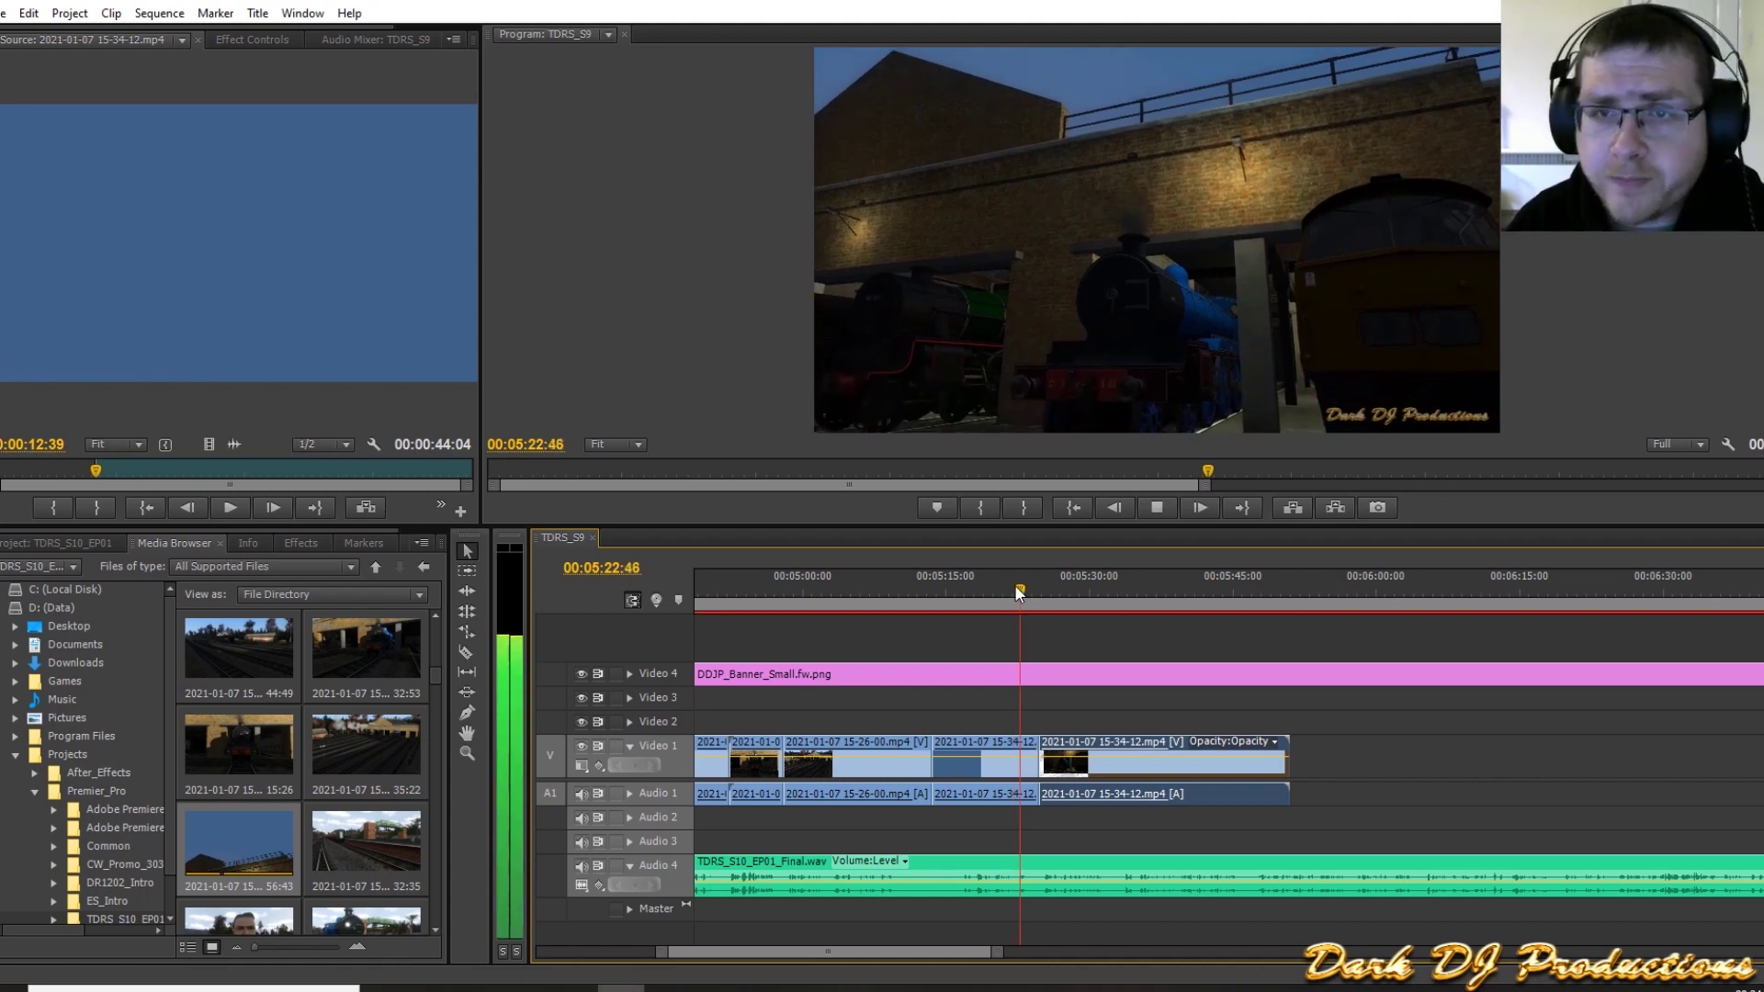
key("space")
key("ctrl+k")
left_click(480, 549)
left_click(472, 548)
left_click(1308, 775)
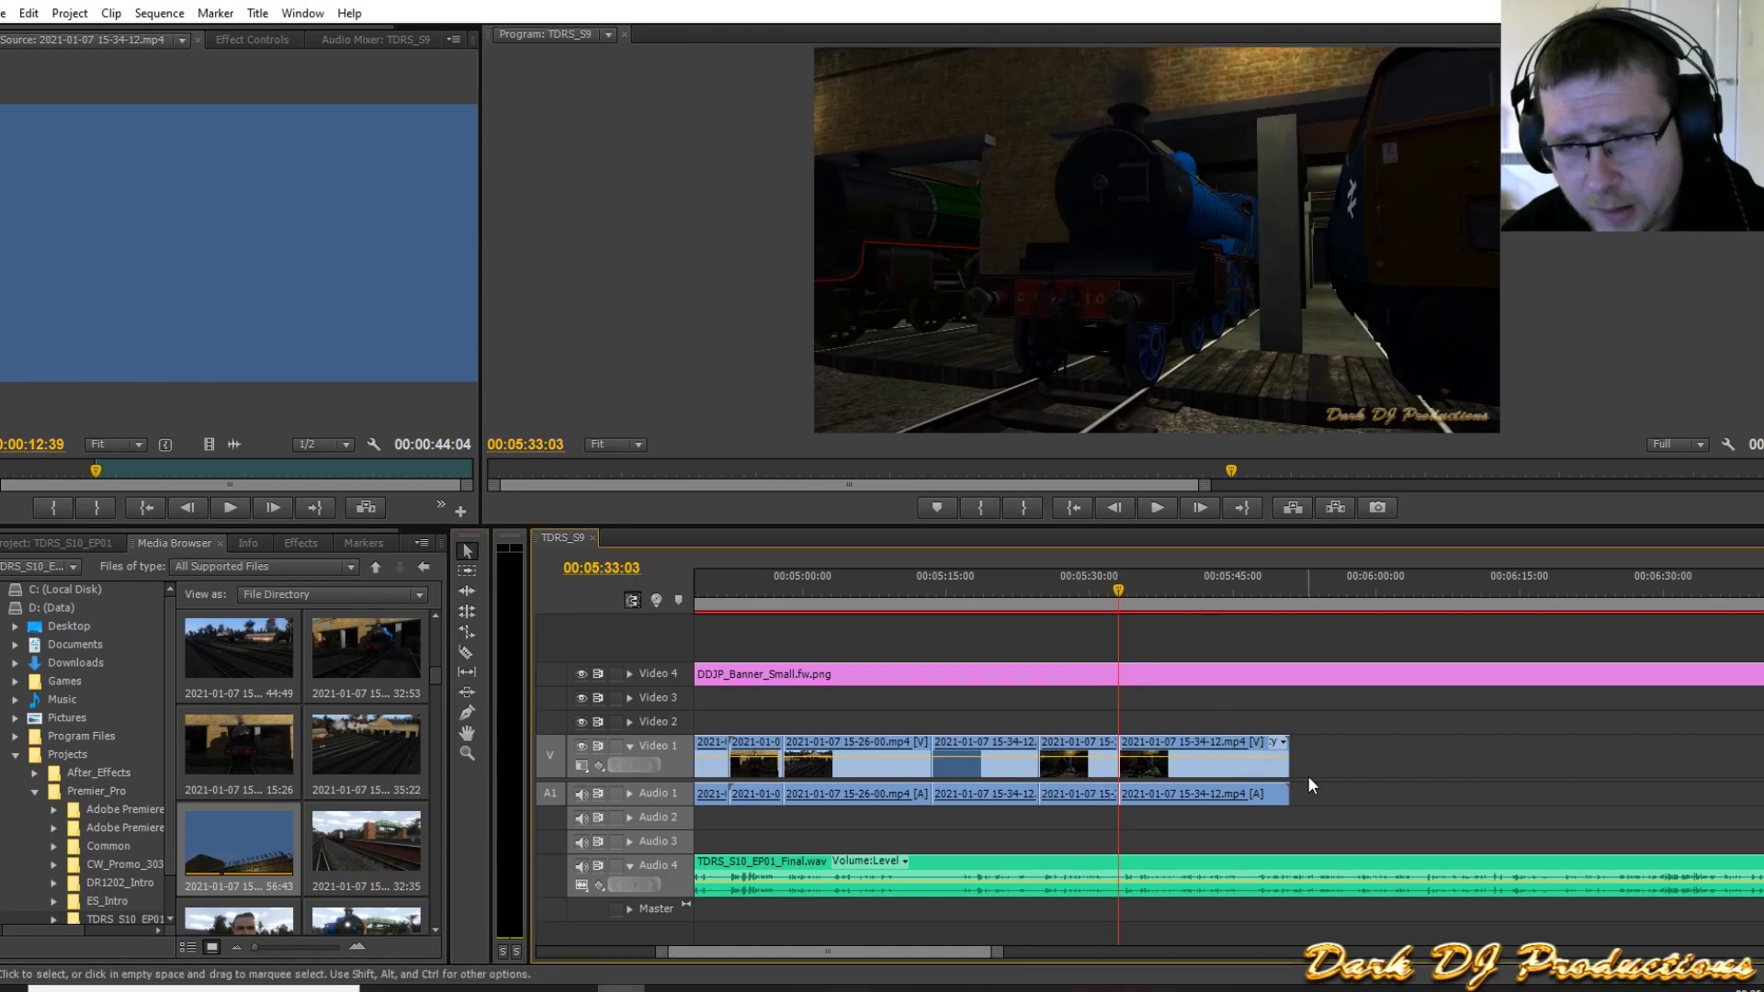
left_click(1190, 741)
key("Delete")
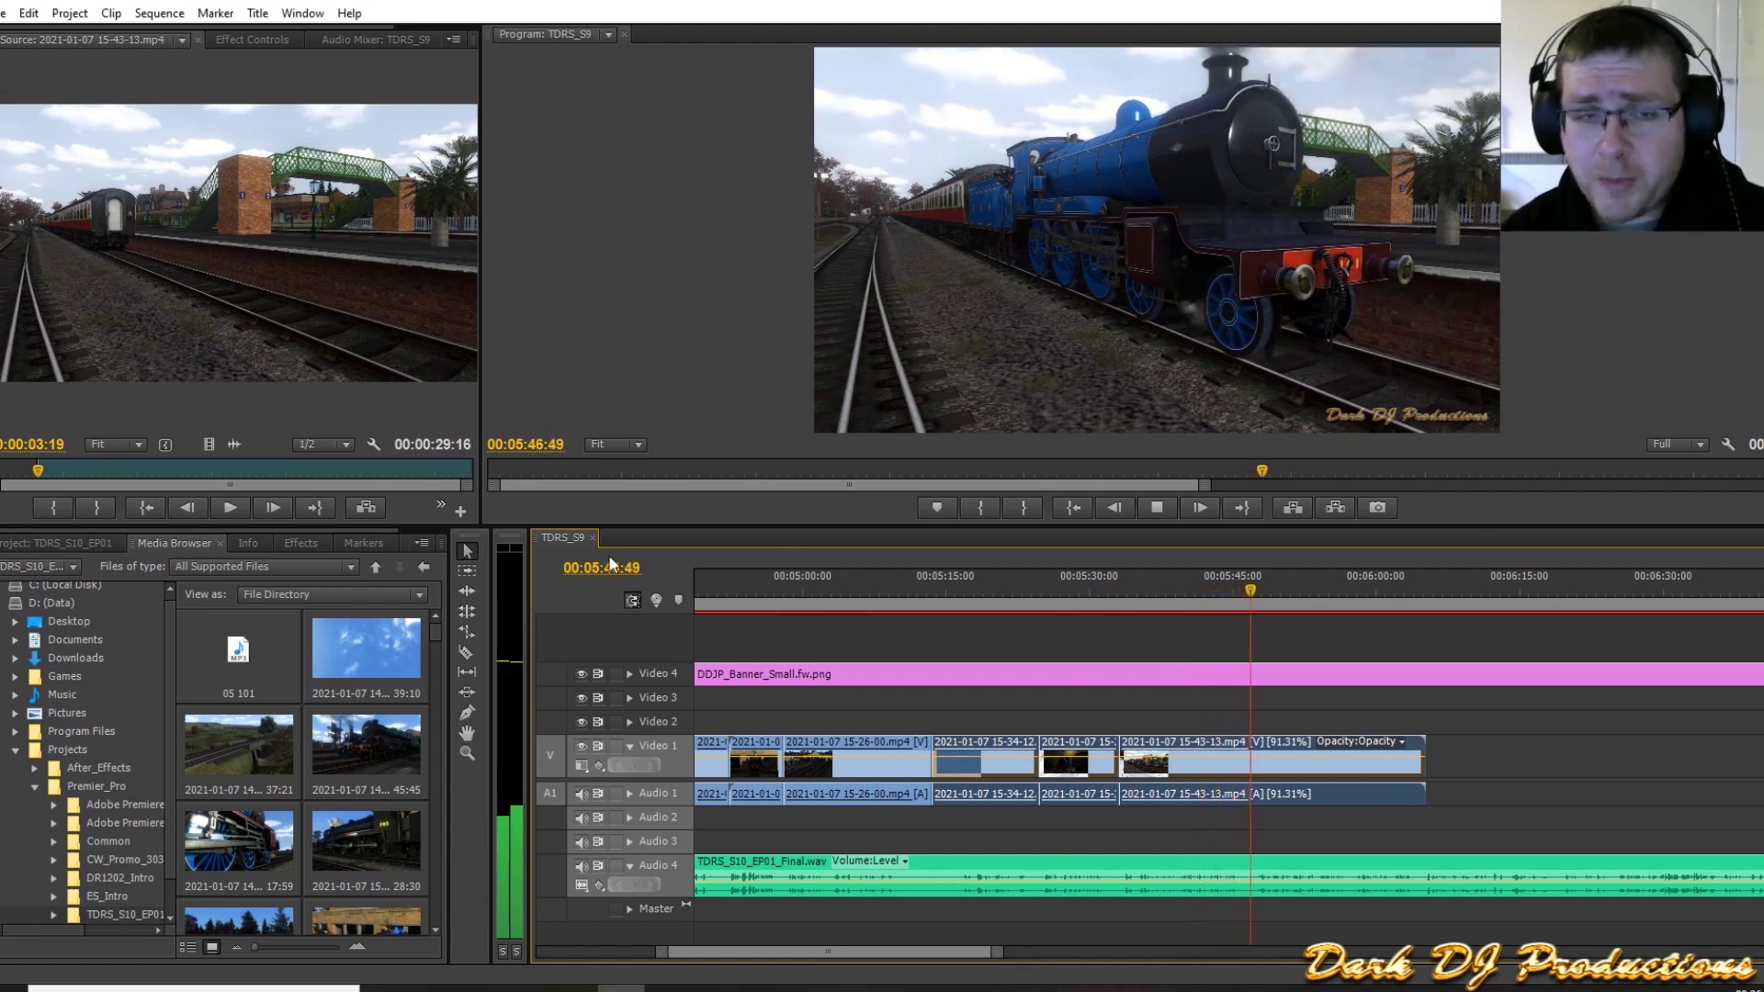
Step: Trim the end of the 15-43-13 clip on Video 1 to 00:06:04:50
key("Down")
left_click_drag(1011, 953, 928, 951)
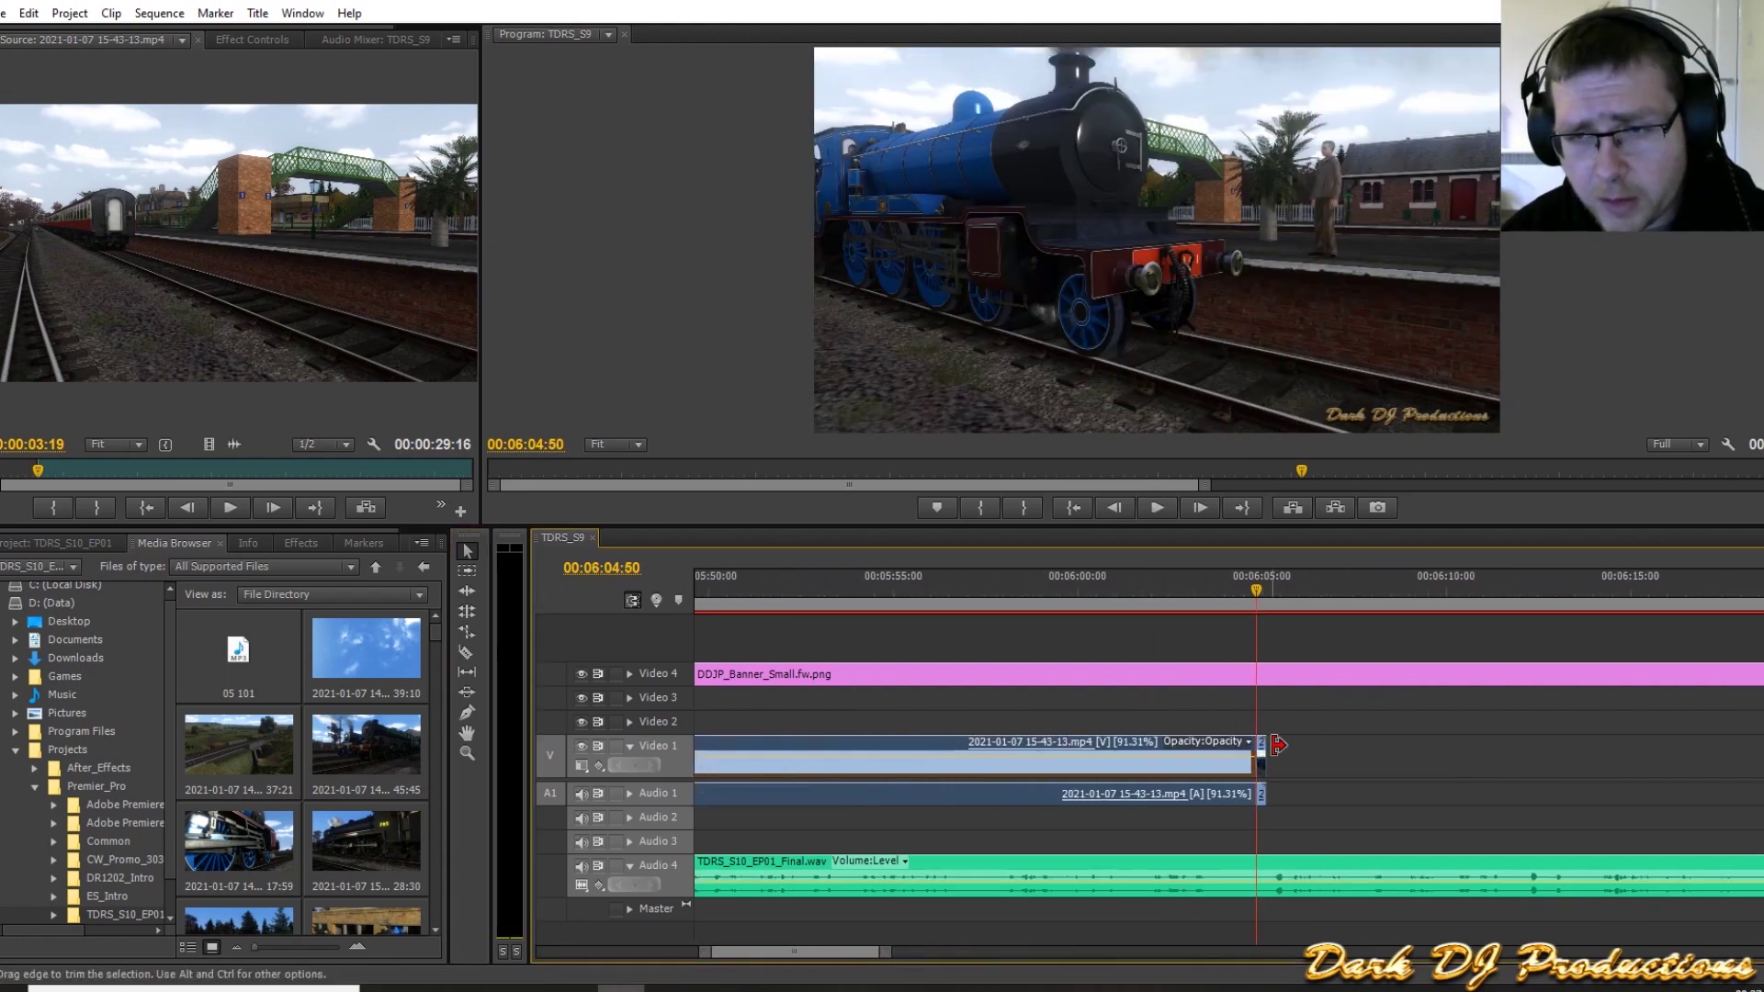
left_click_drag(1260, 748, 1255, 748)
Step: Play the 15-44-25 clip on Video 1 against the audio and split it at 00:06:10:05
scroll(344, 807, "down", 3)
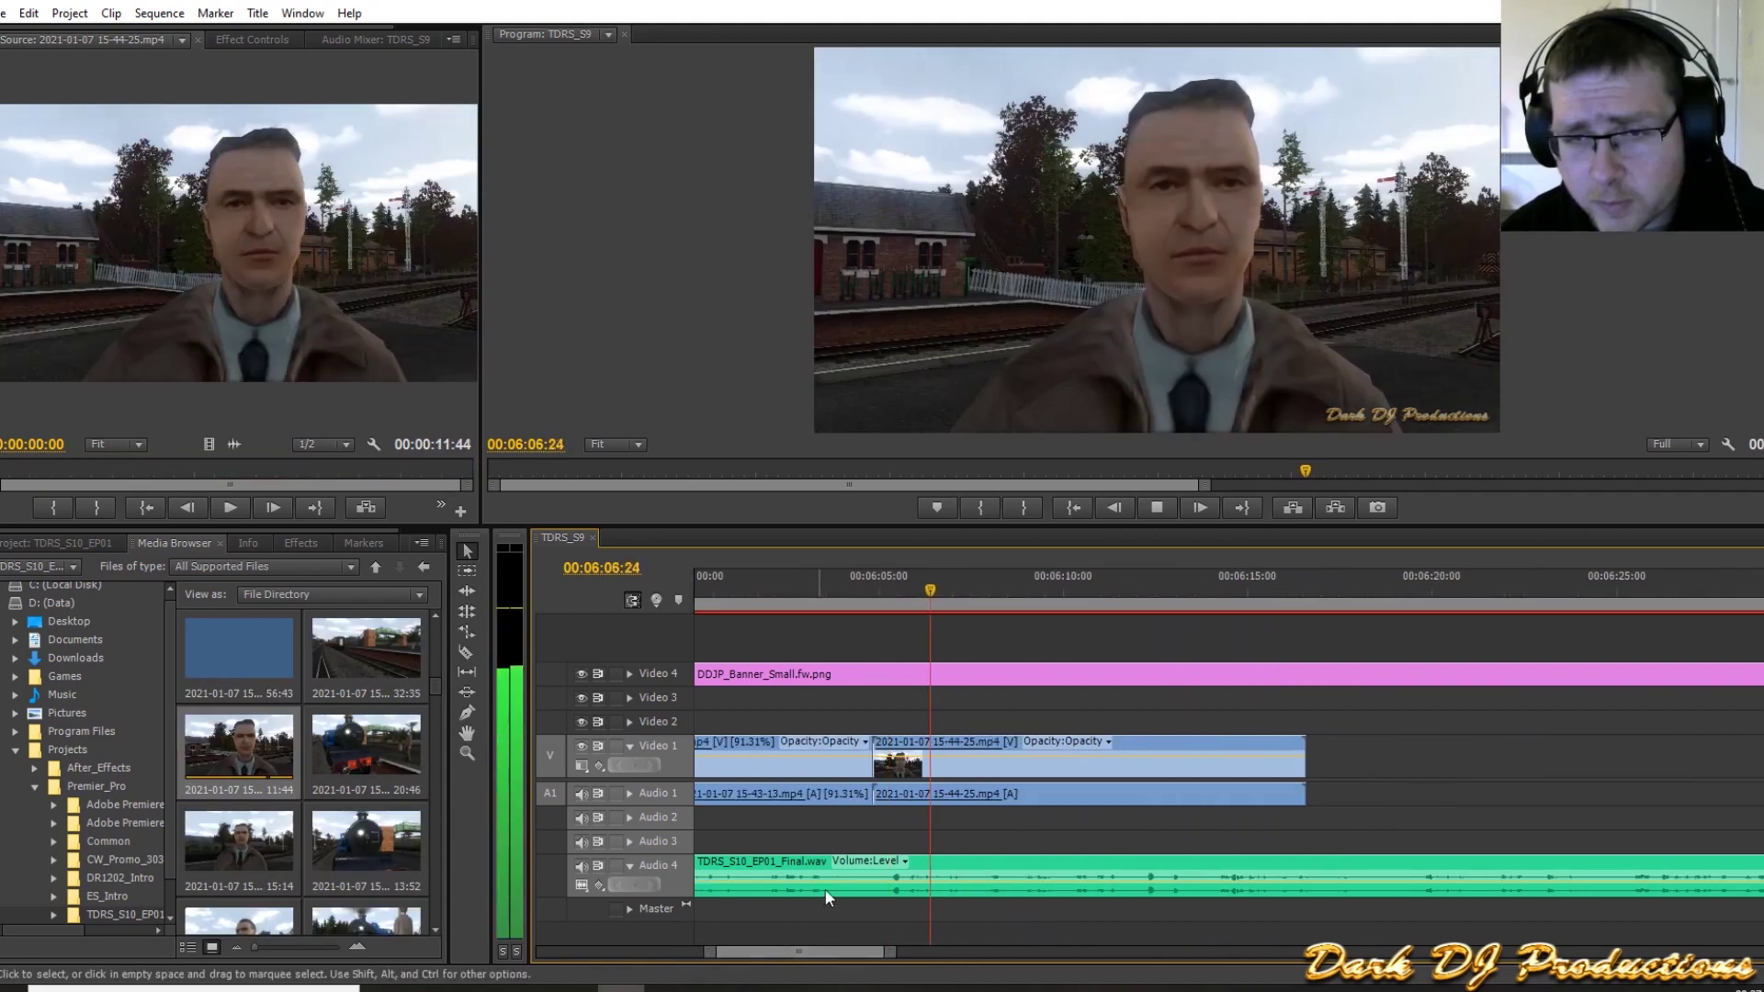
key("space")
key("space")
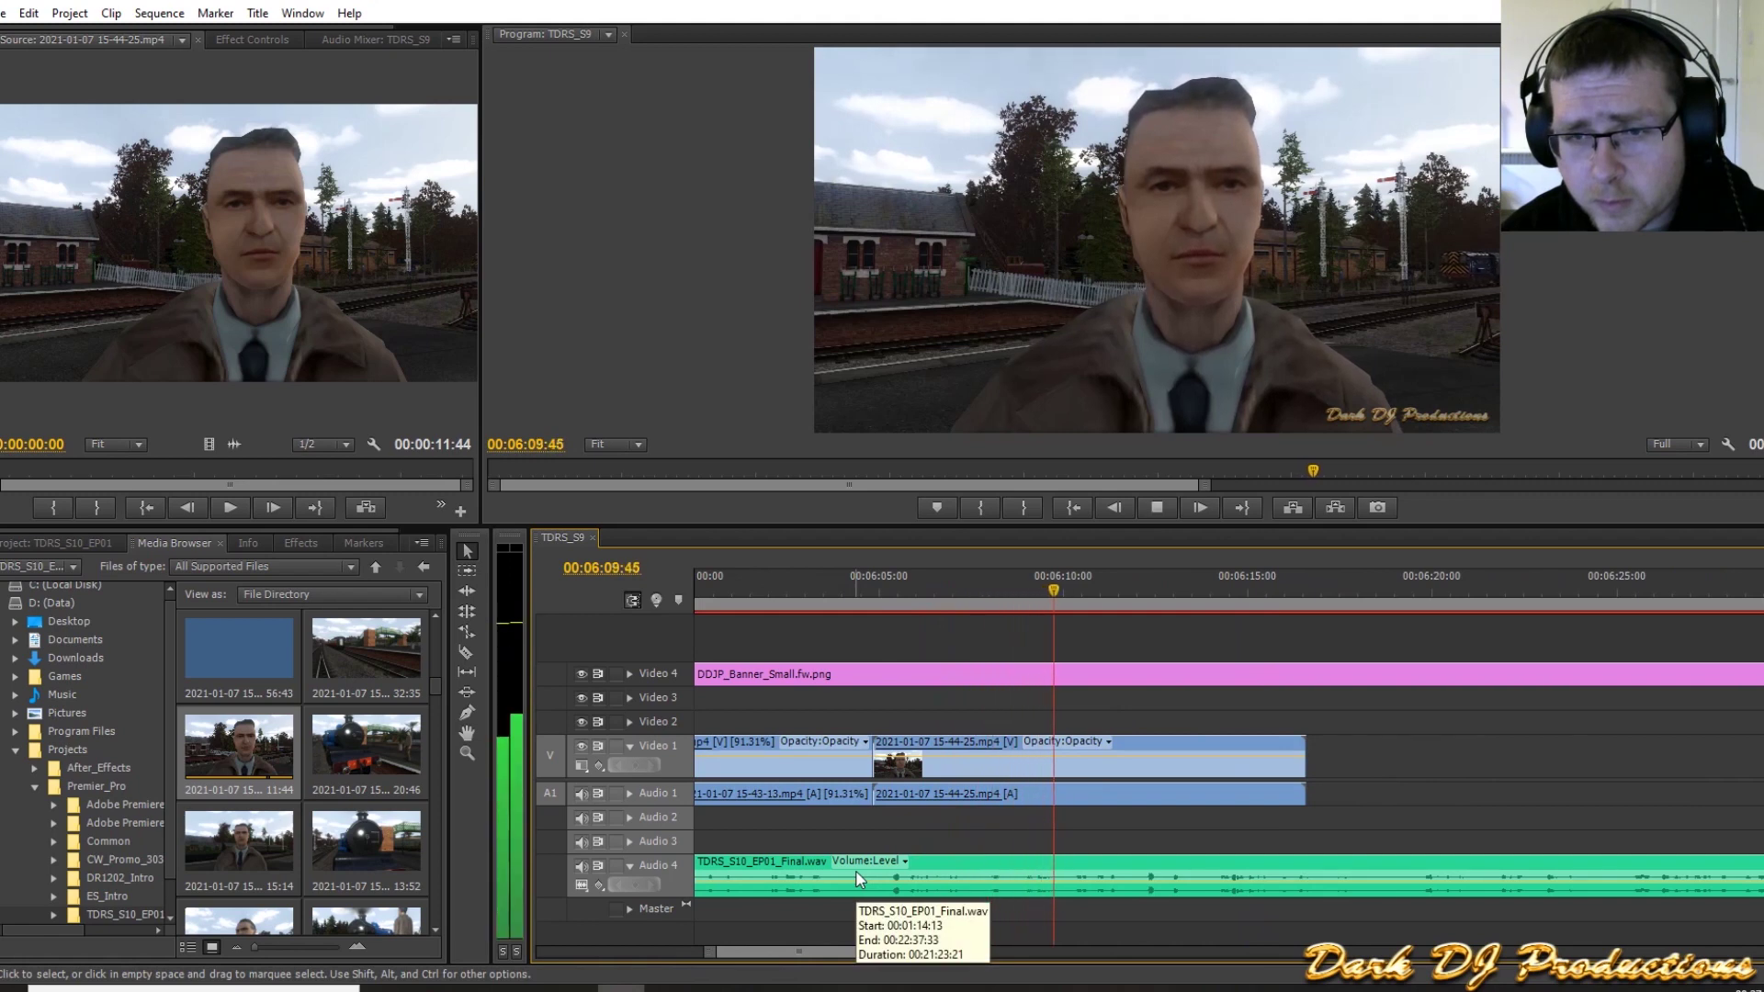
key("space")
left_click(468, 654)
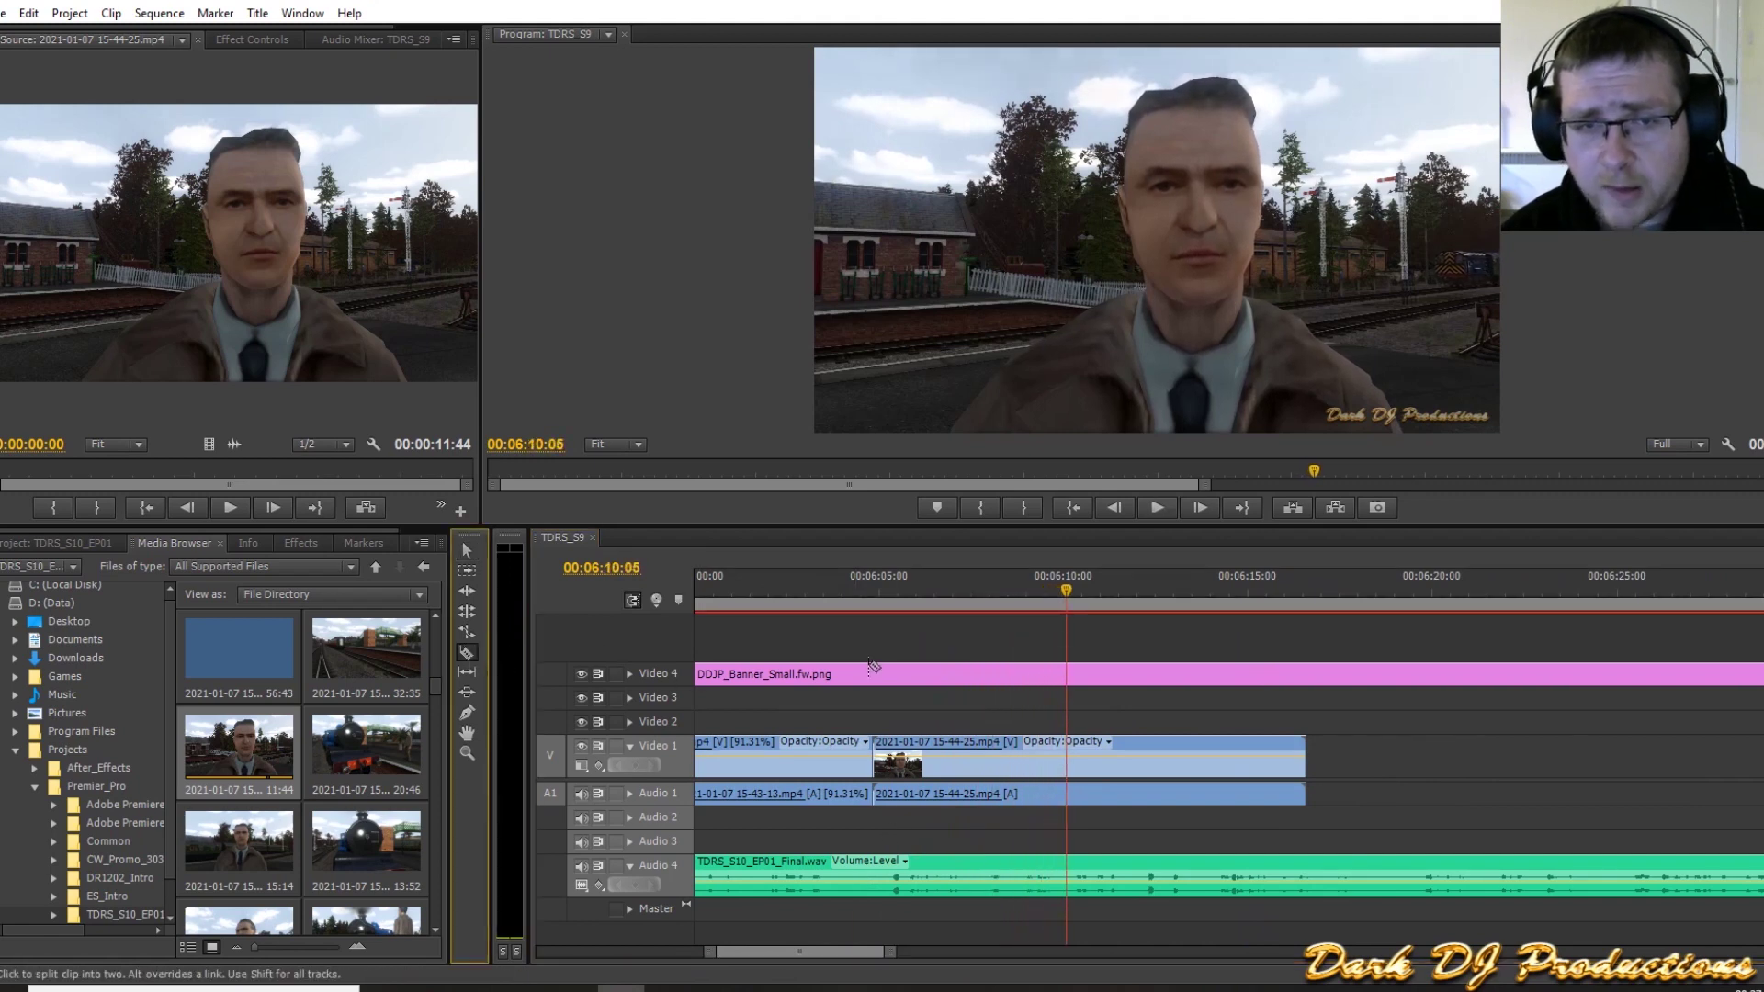
left_click(1068, 753)
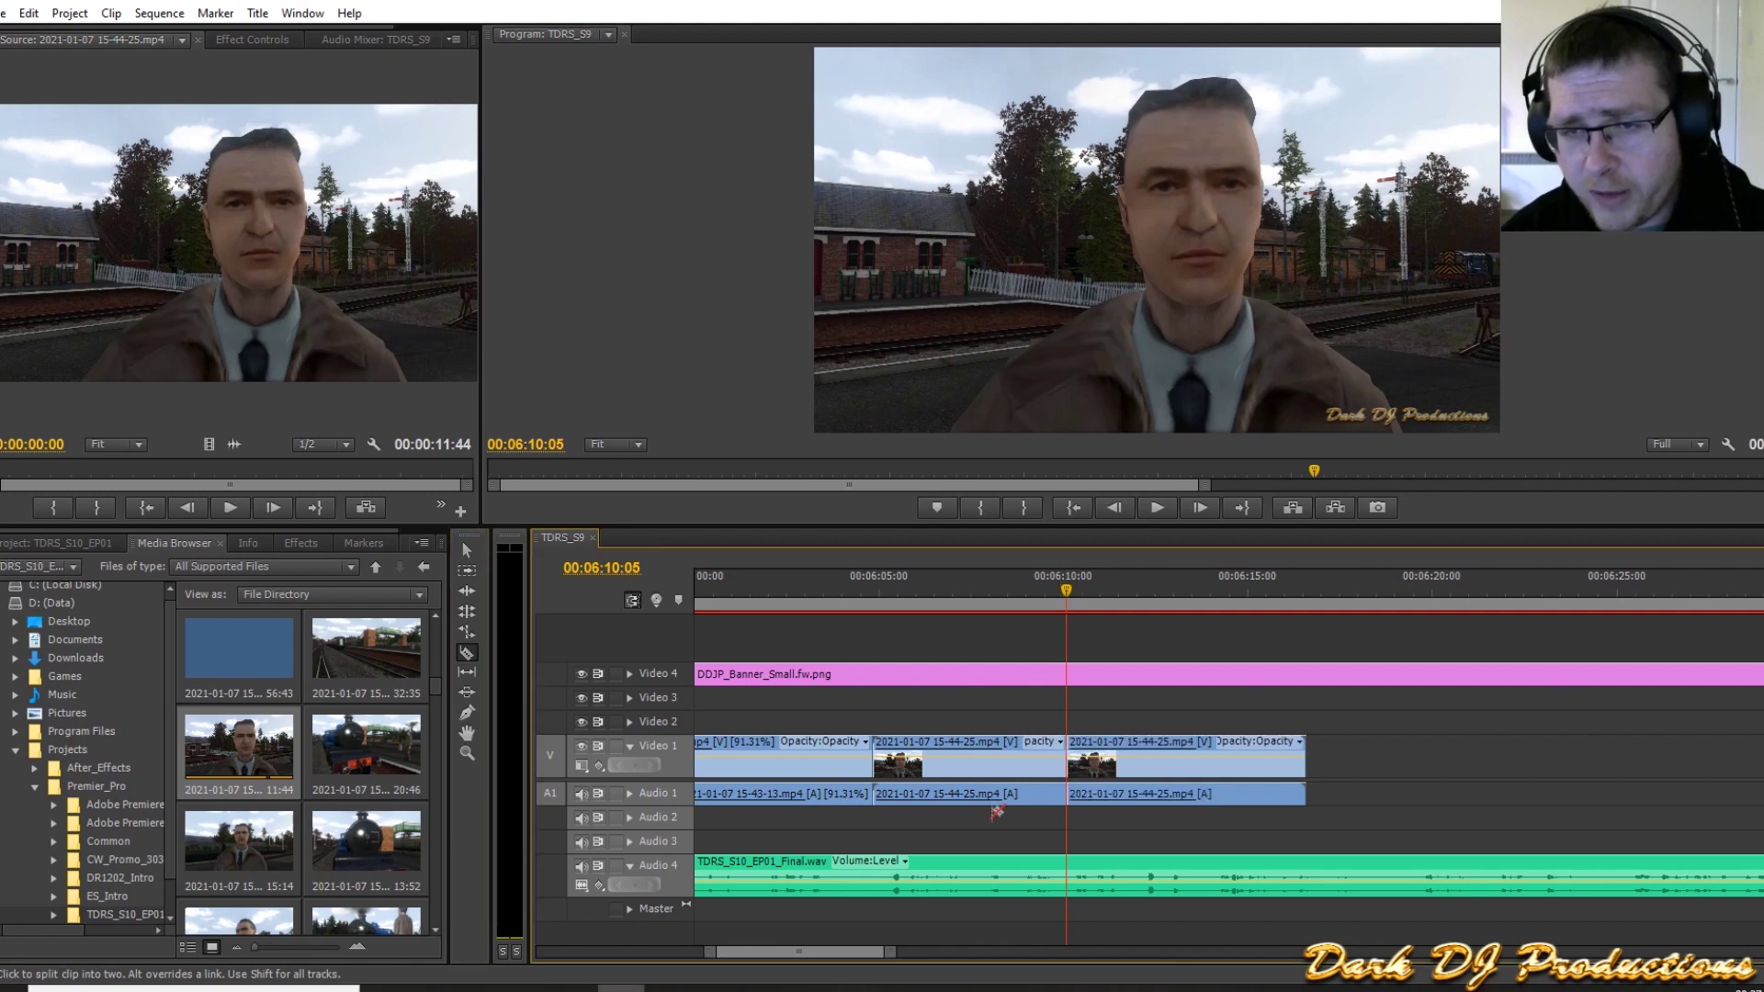
left_click(468, 551)
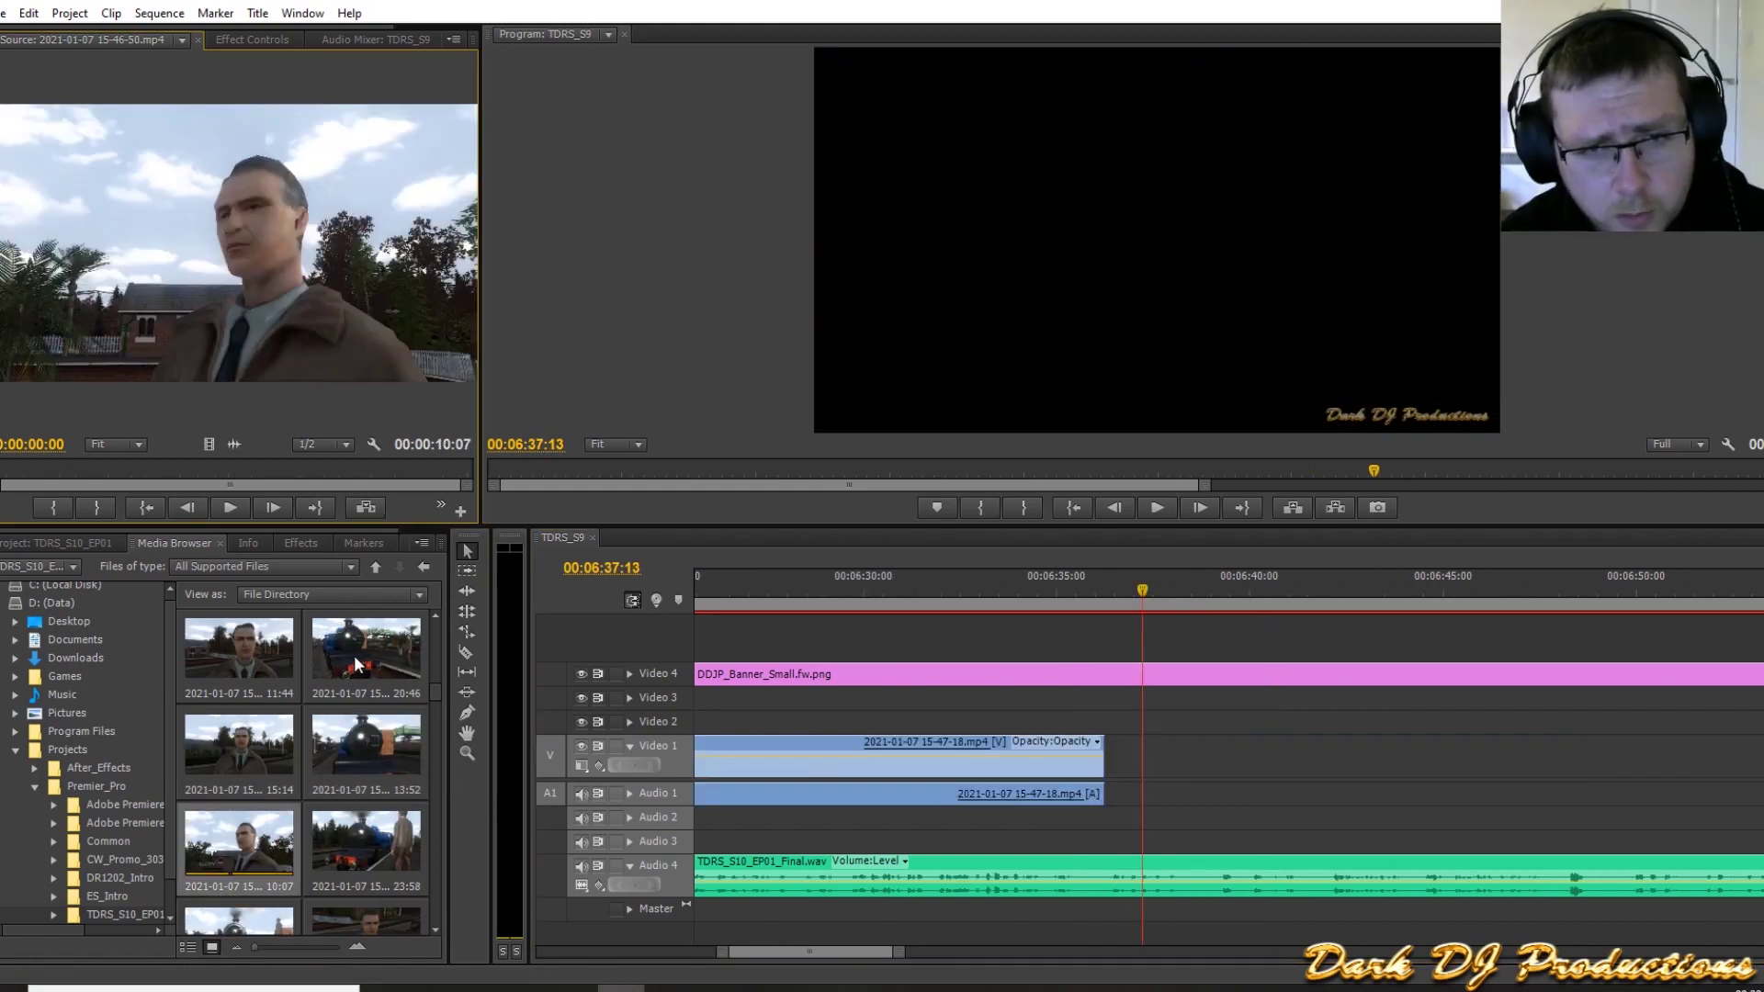
double_click(366, 744)
left_click(198, 467)
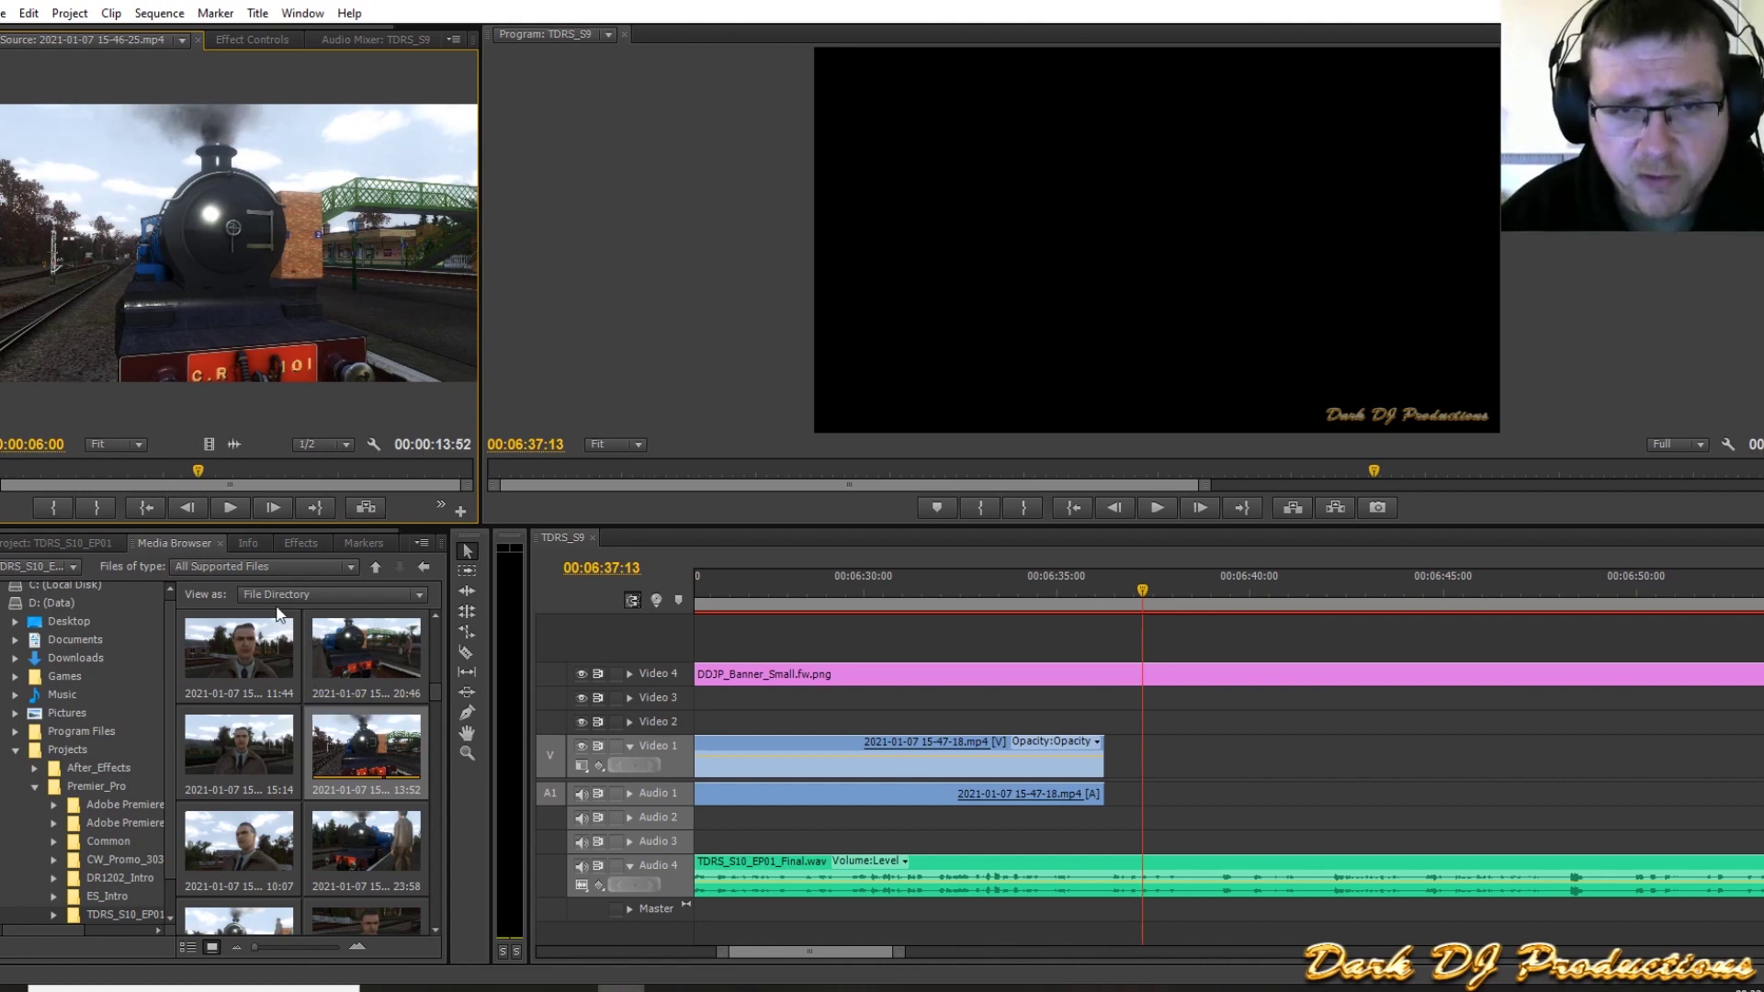
left_click(1005, 588)
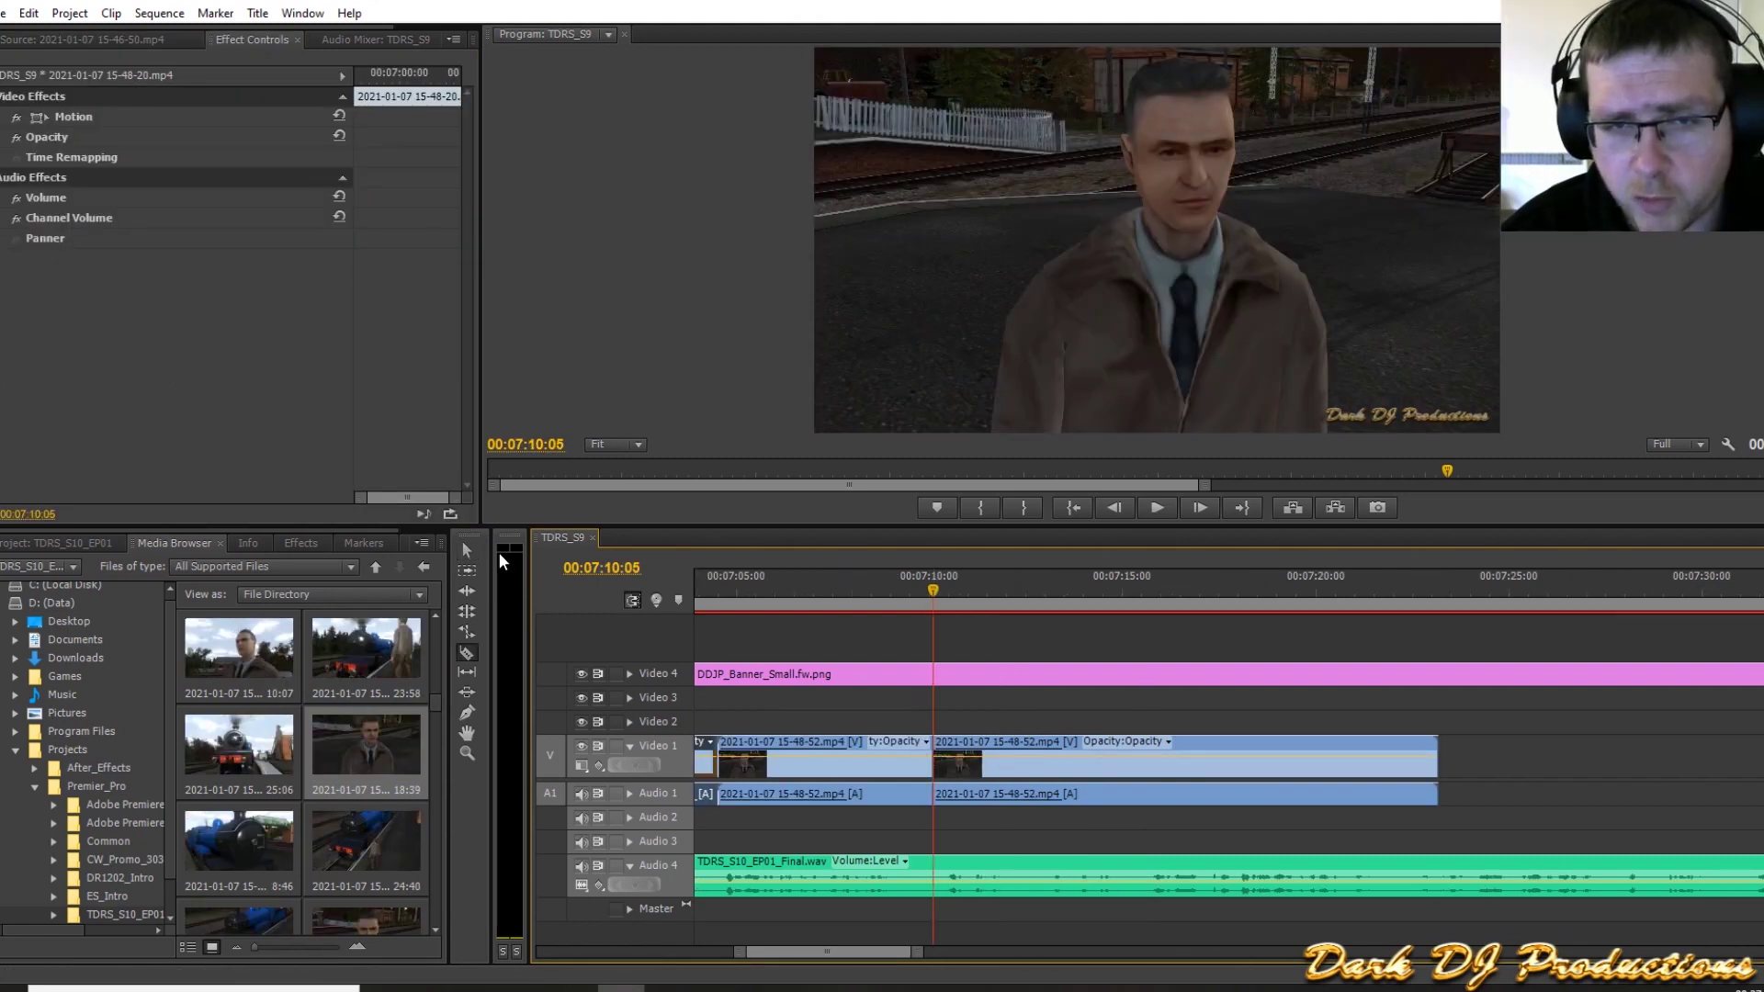
left_click(470, 548)
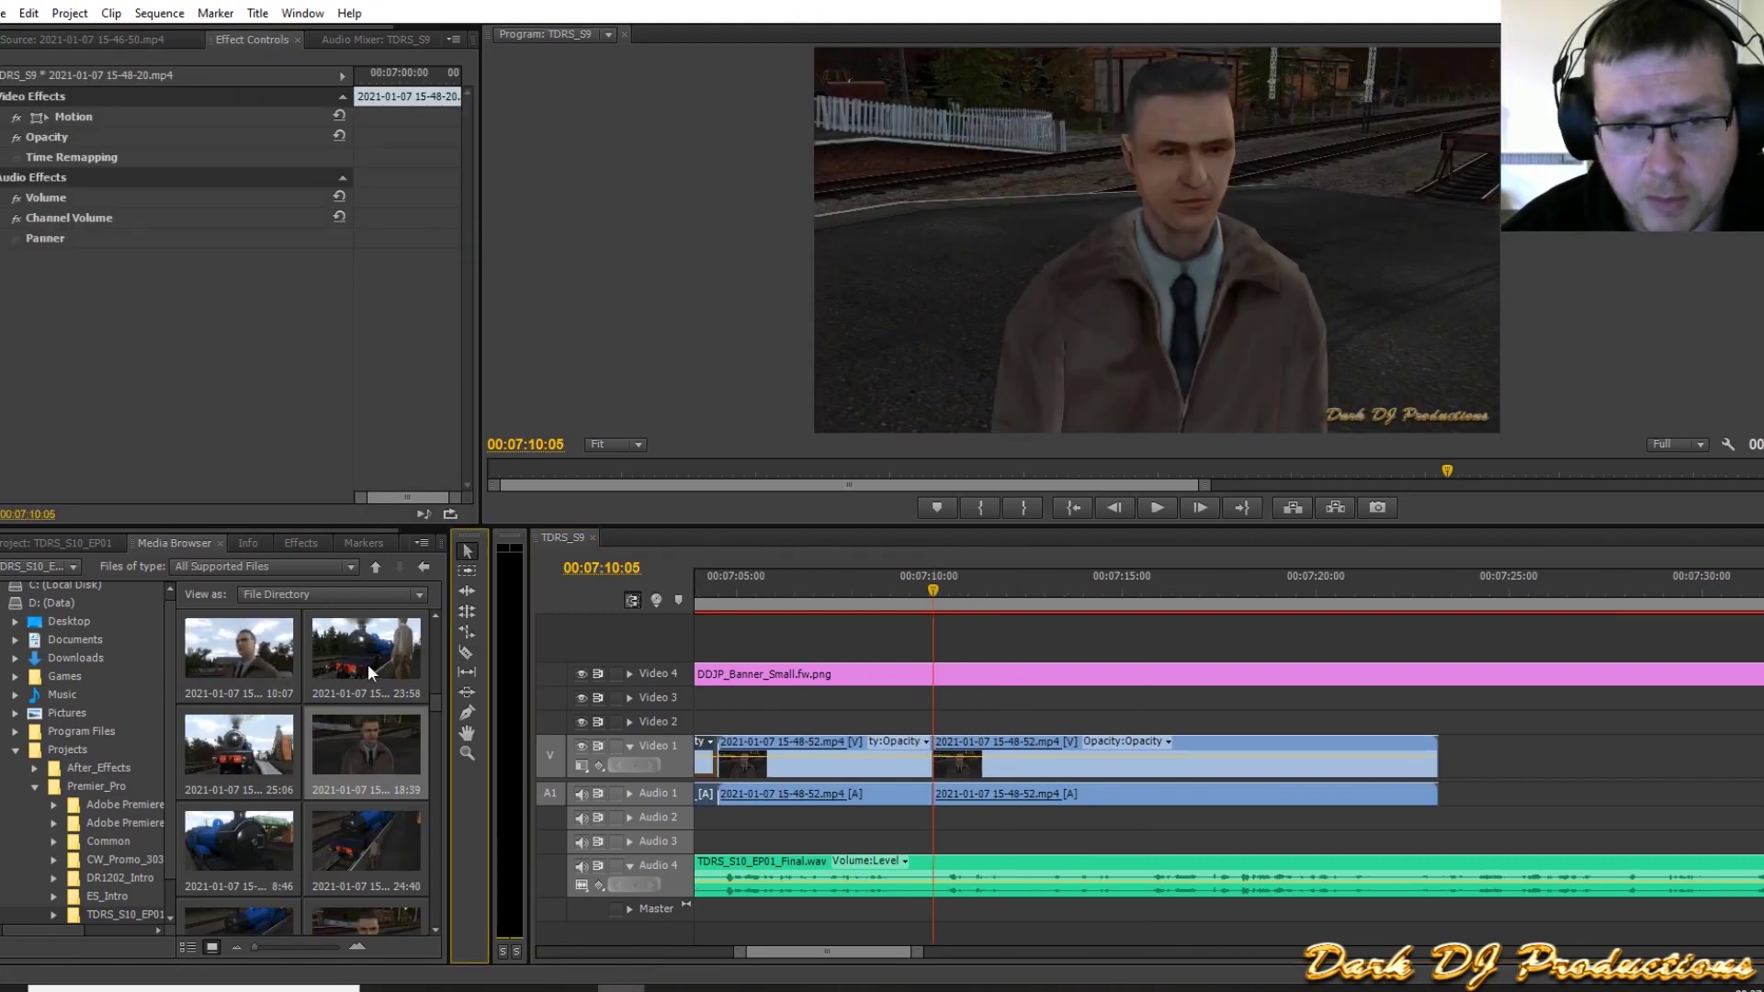
double_click(255, 845)
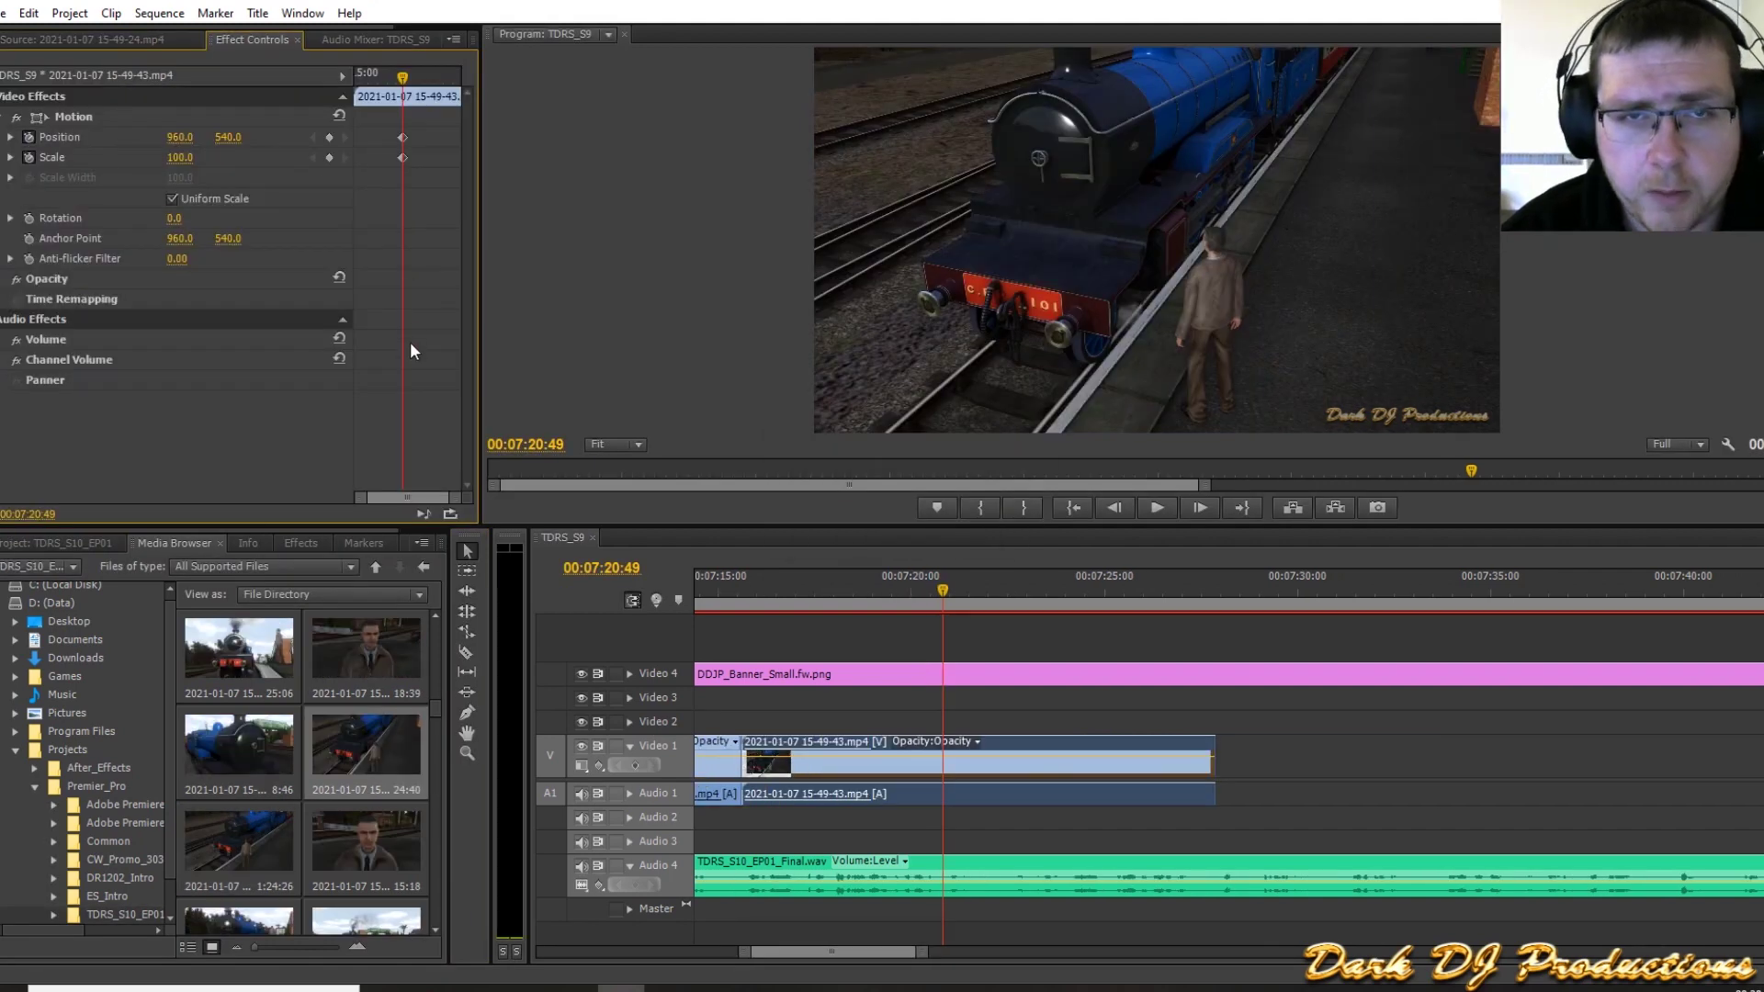
Step: Add Position and Scale keyframes to the 15-49-43 clip at 00:07:24:00 and adjust the scale at the earlier keyframe
key("space")
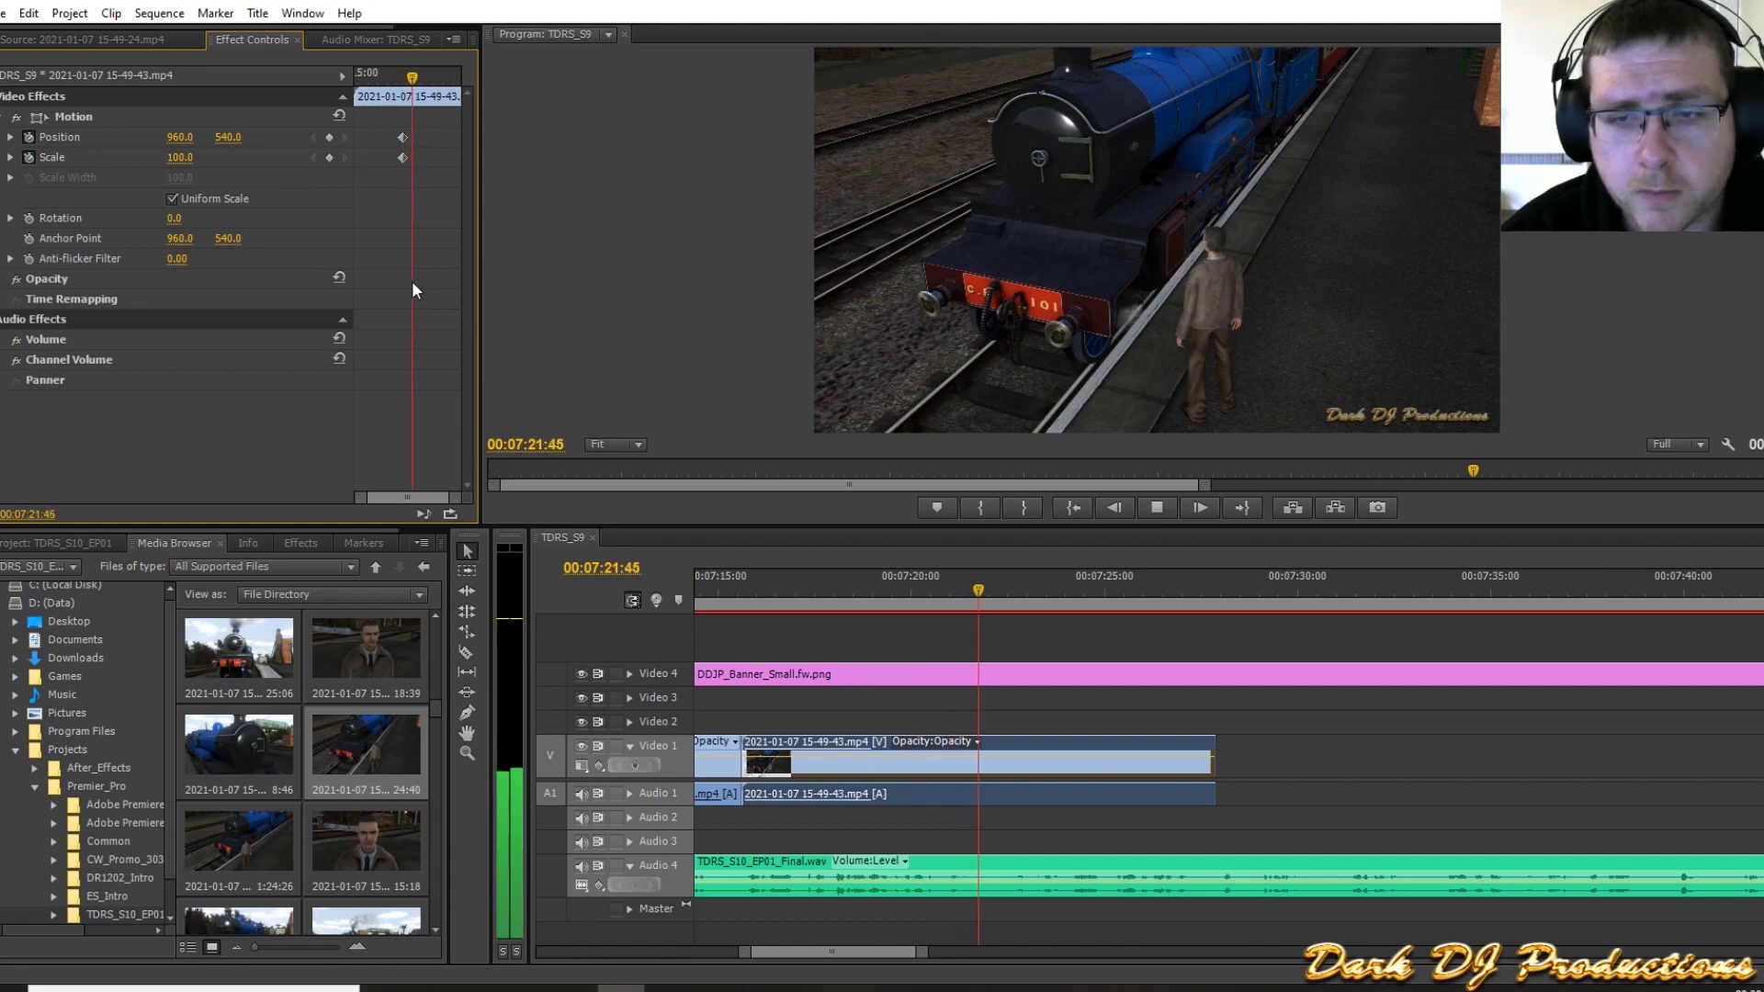
left_click(328, 137)
left_click(329, 157)
key("space")
left_click(329, 157)
left_click(329, 137)
left_click(313, 158)
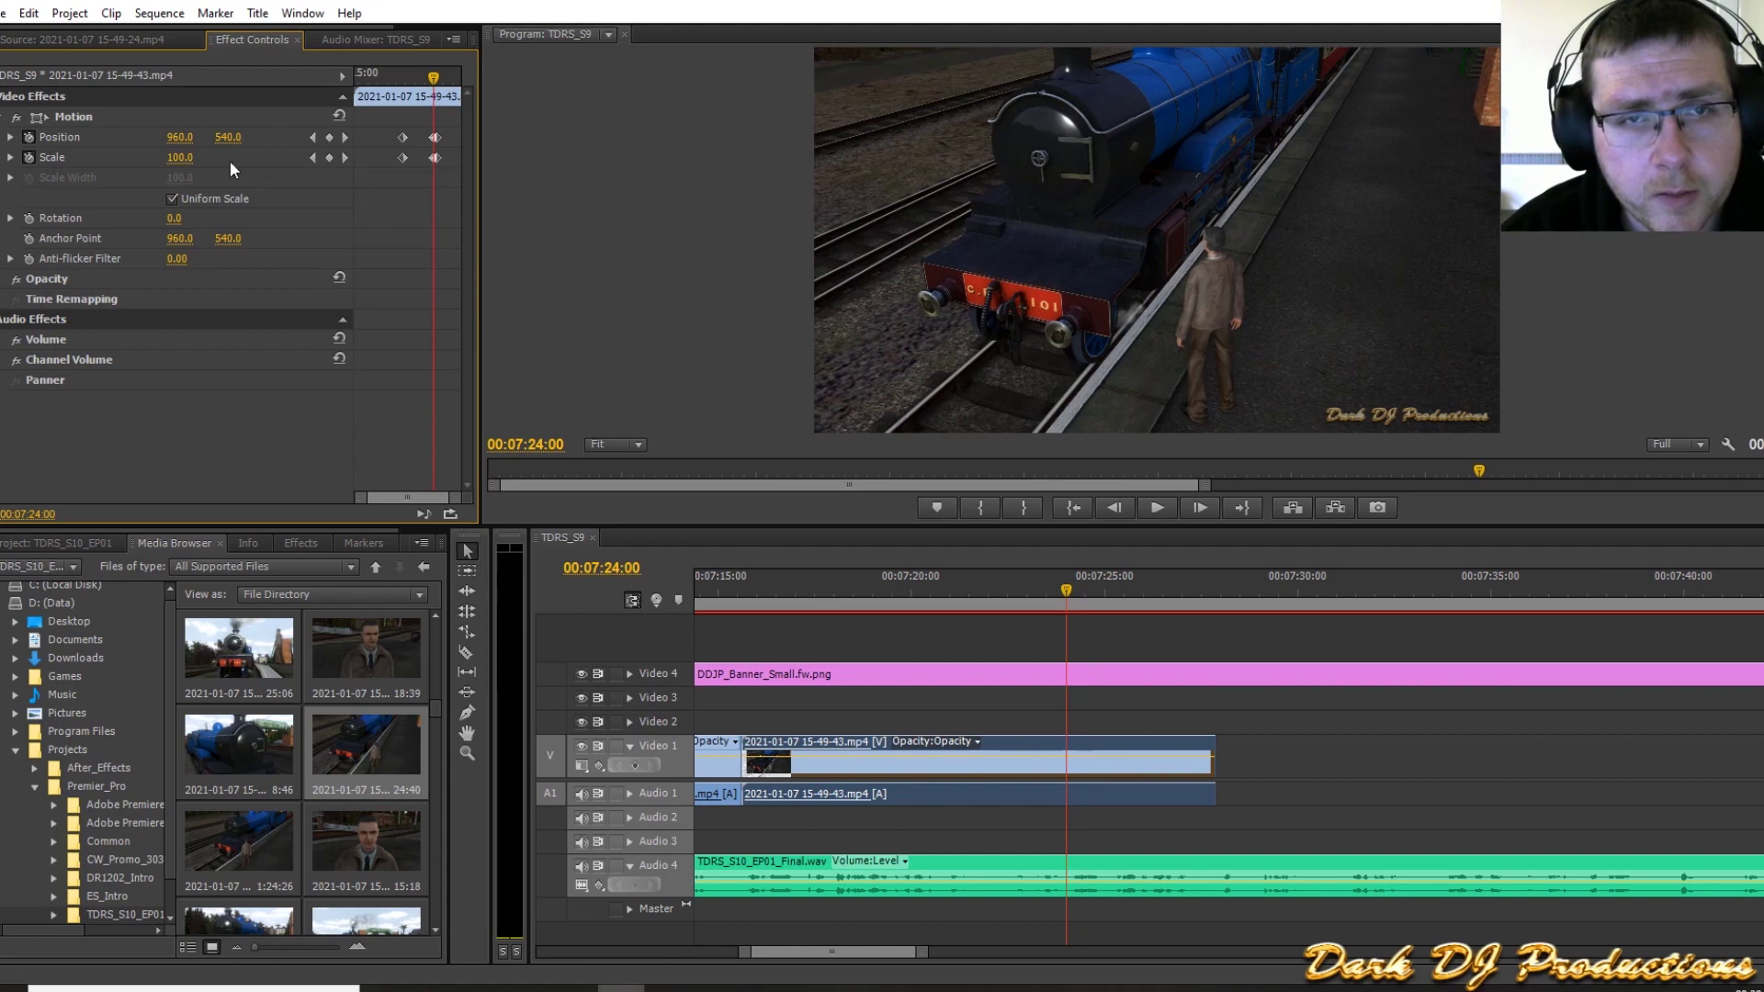
left_click_drag(181, 157, 253, 138)
Step: Play back the 15-49-43 clip across its Motion keyframes to check the animation
left_click_drag(1007, 591, 970, 586)
key("space")
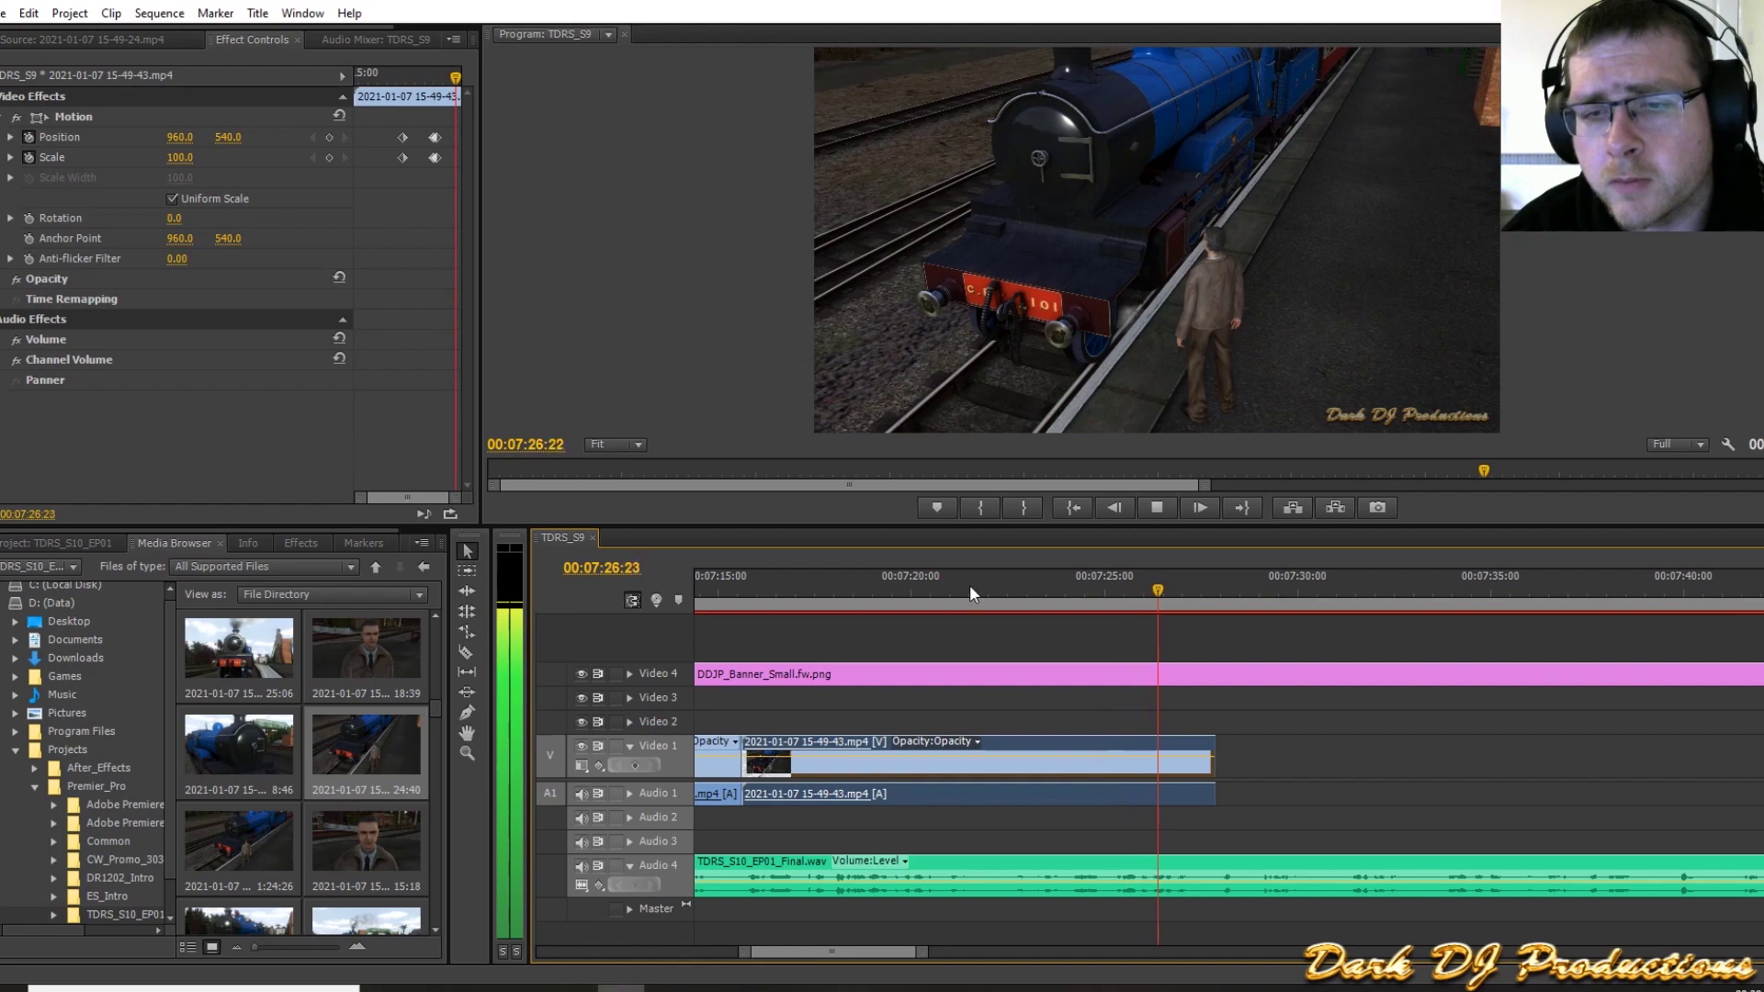
key("space")
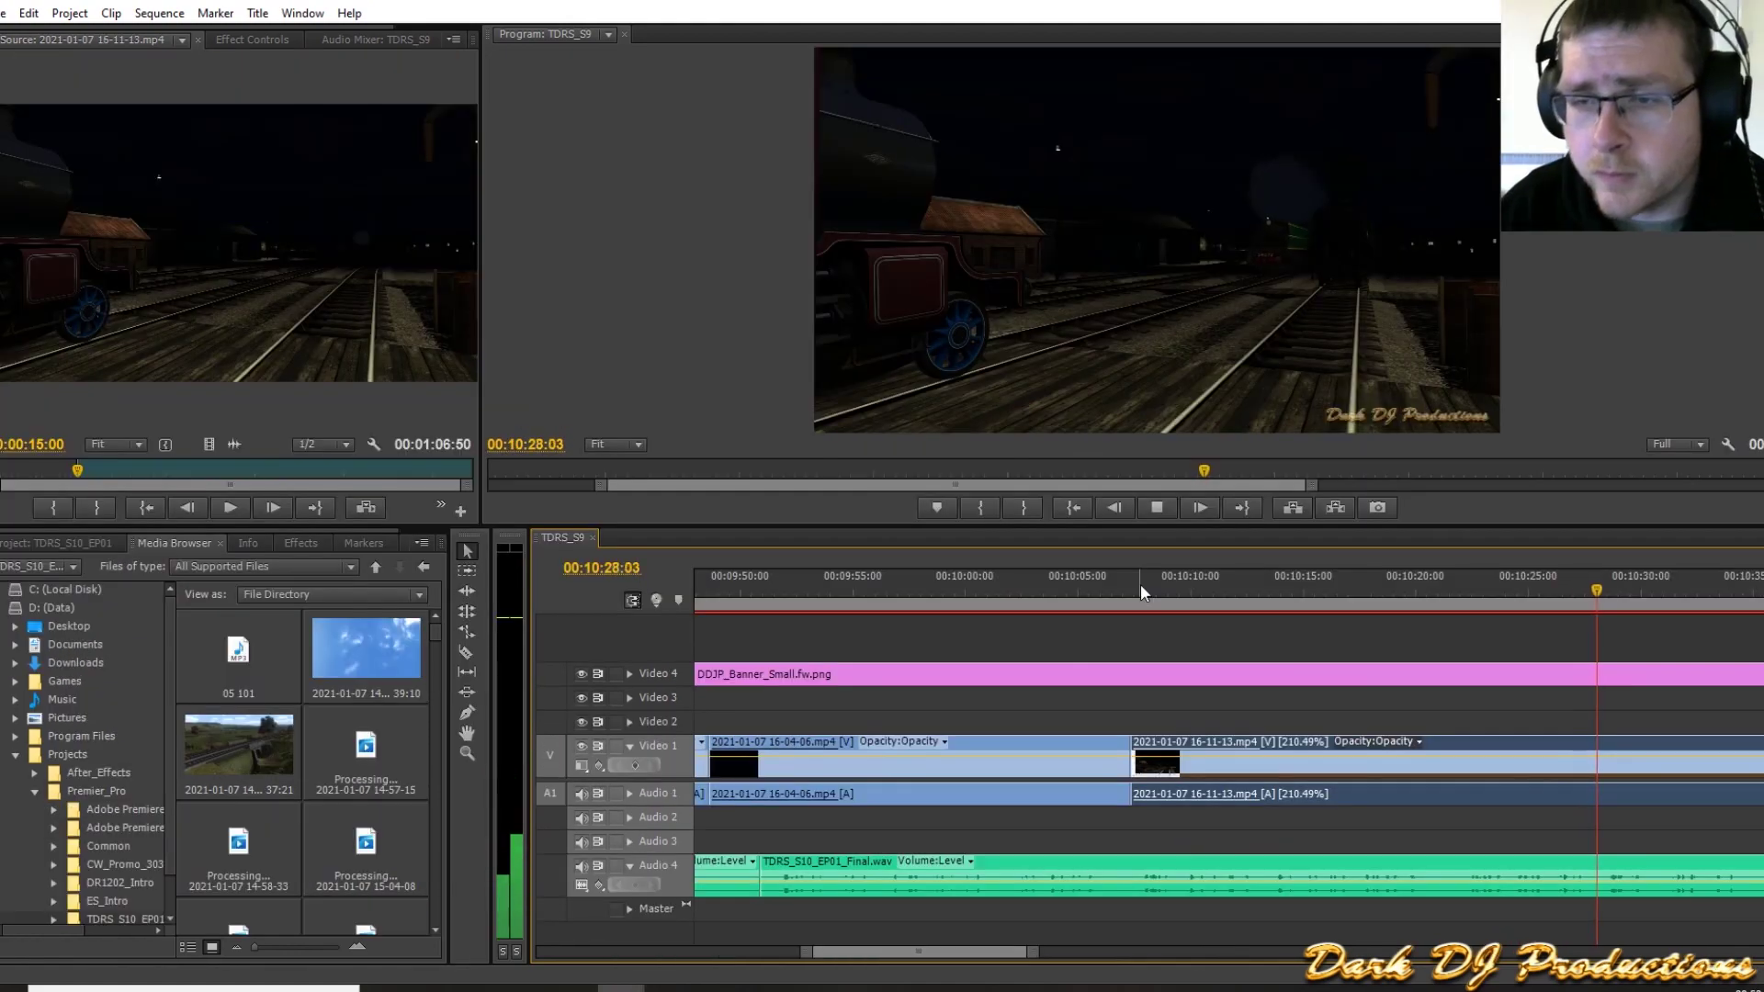
Step: Stop playback of the 16-11-13 clip at 00:10:28:21 and view the following part of the timeline
key("space")
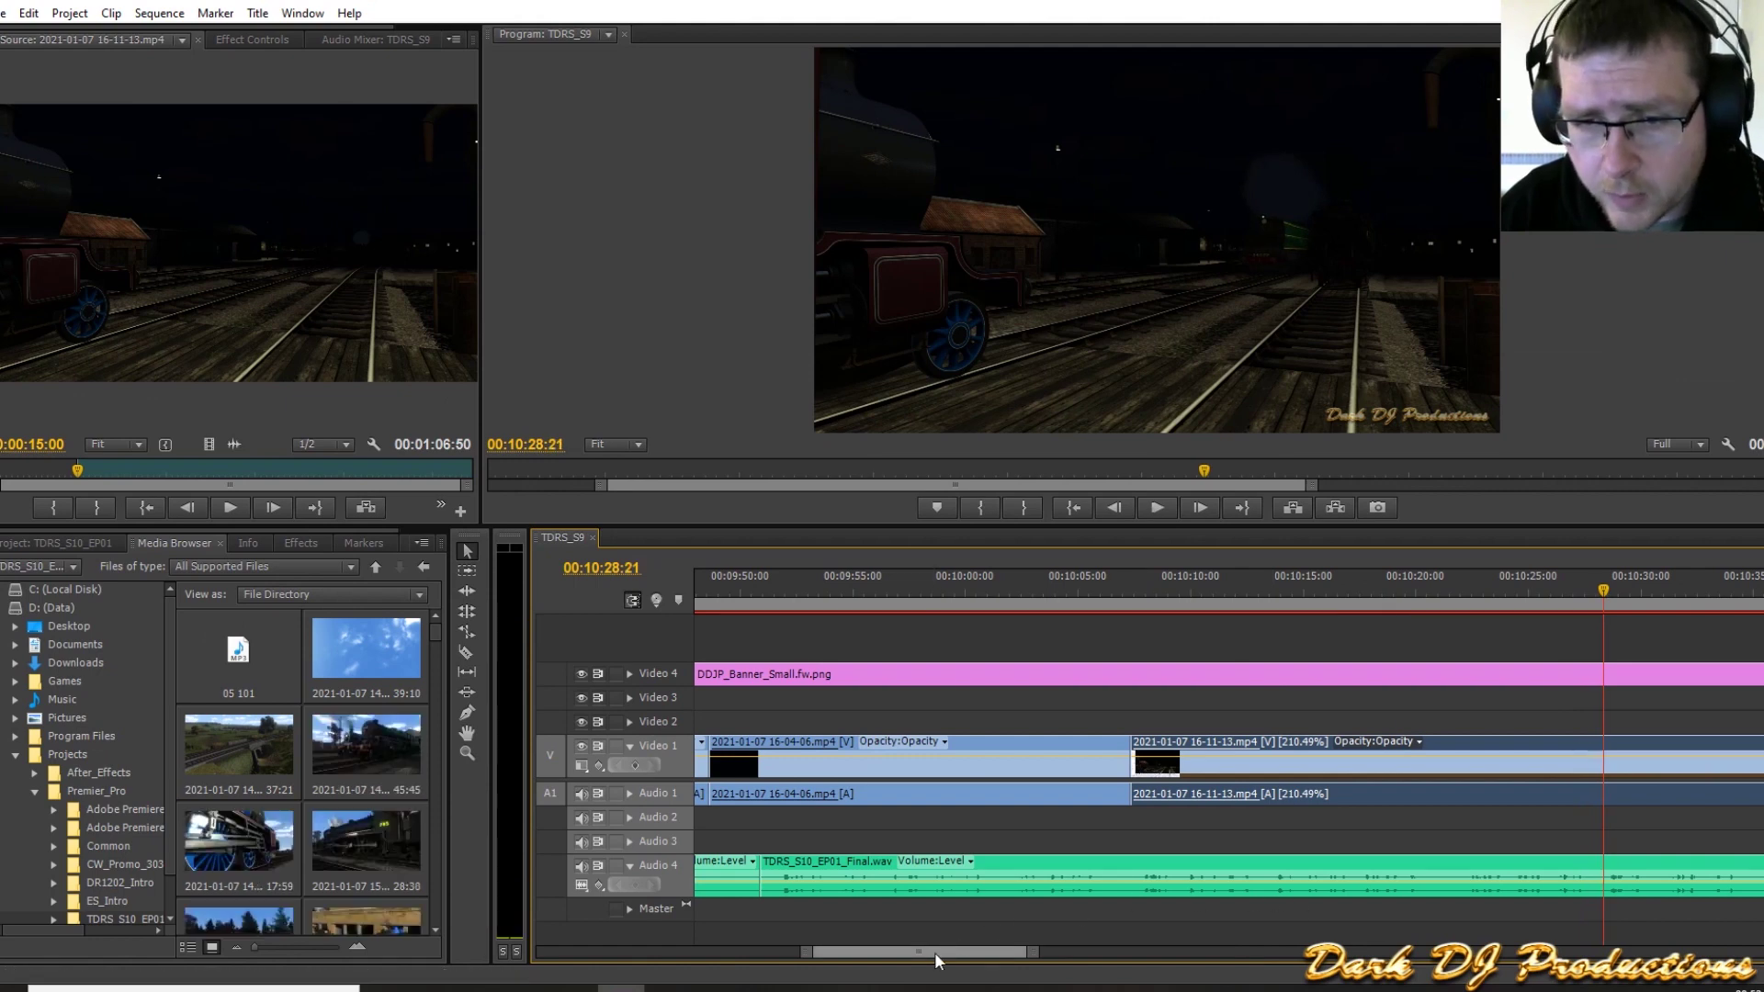
left_click_drag(934, 952, 940, 952)
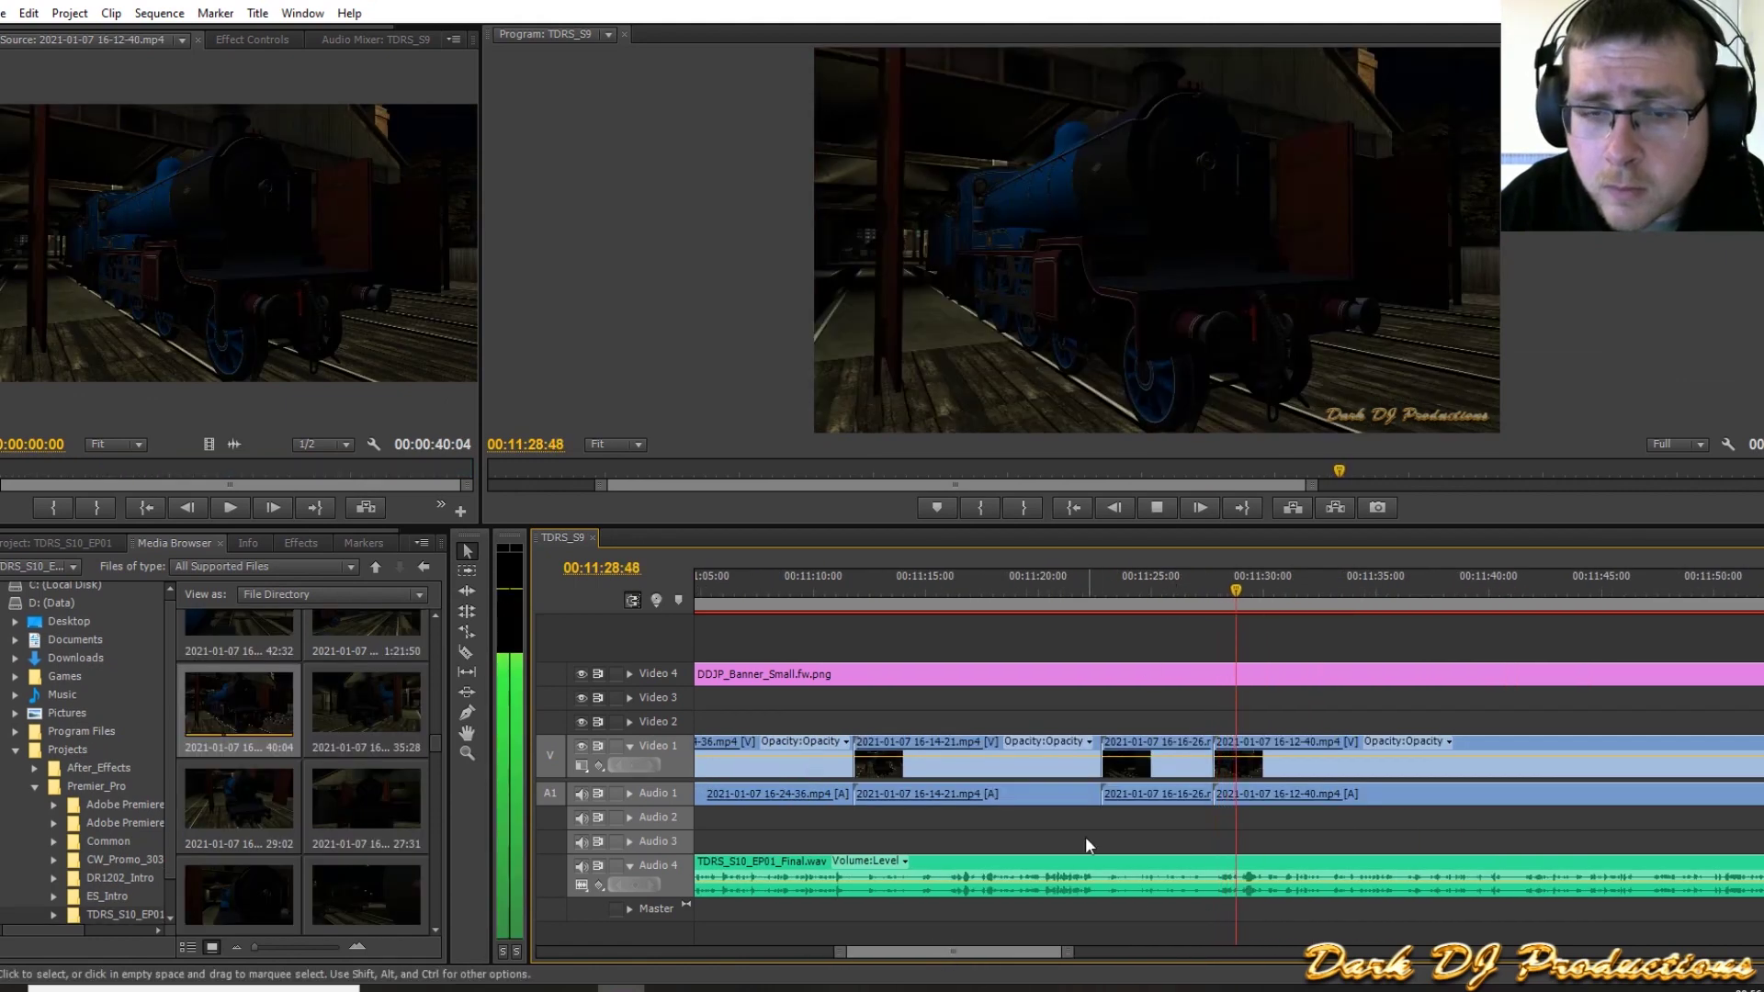
Step: Play the 16-12-40 clip up to 00:11:32:59 and browse the episode folder for the next clip
left_click_drag(1003, 950, 1009, 950)
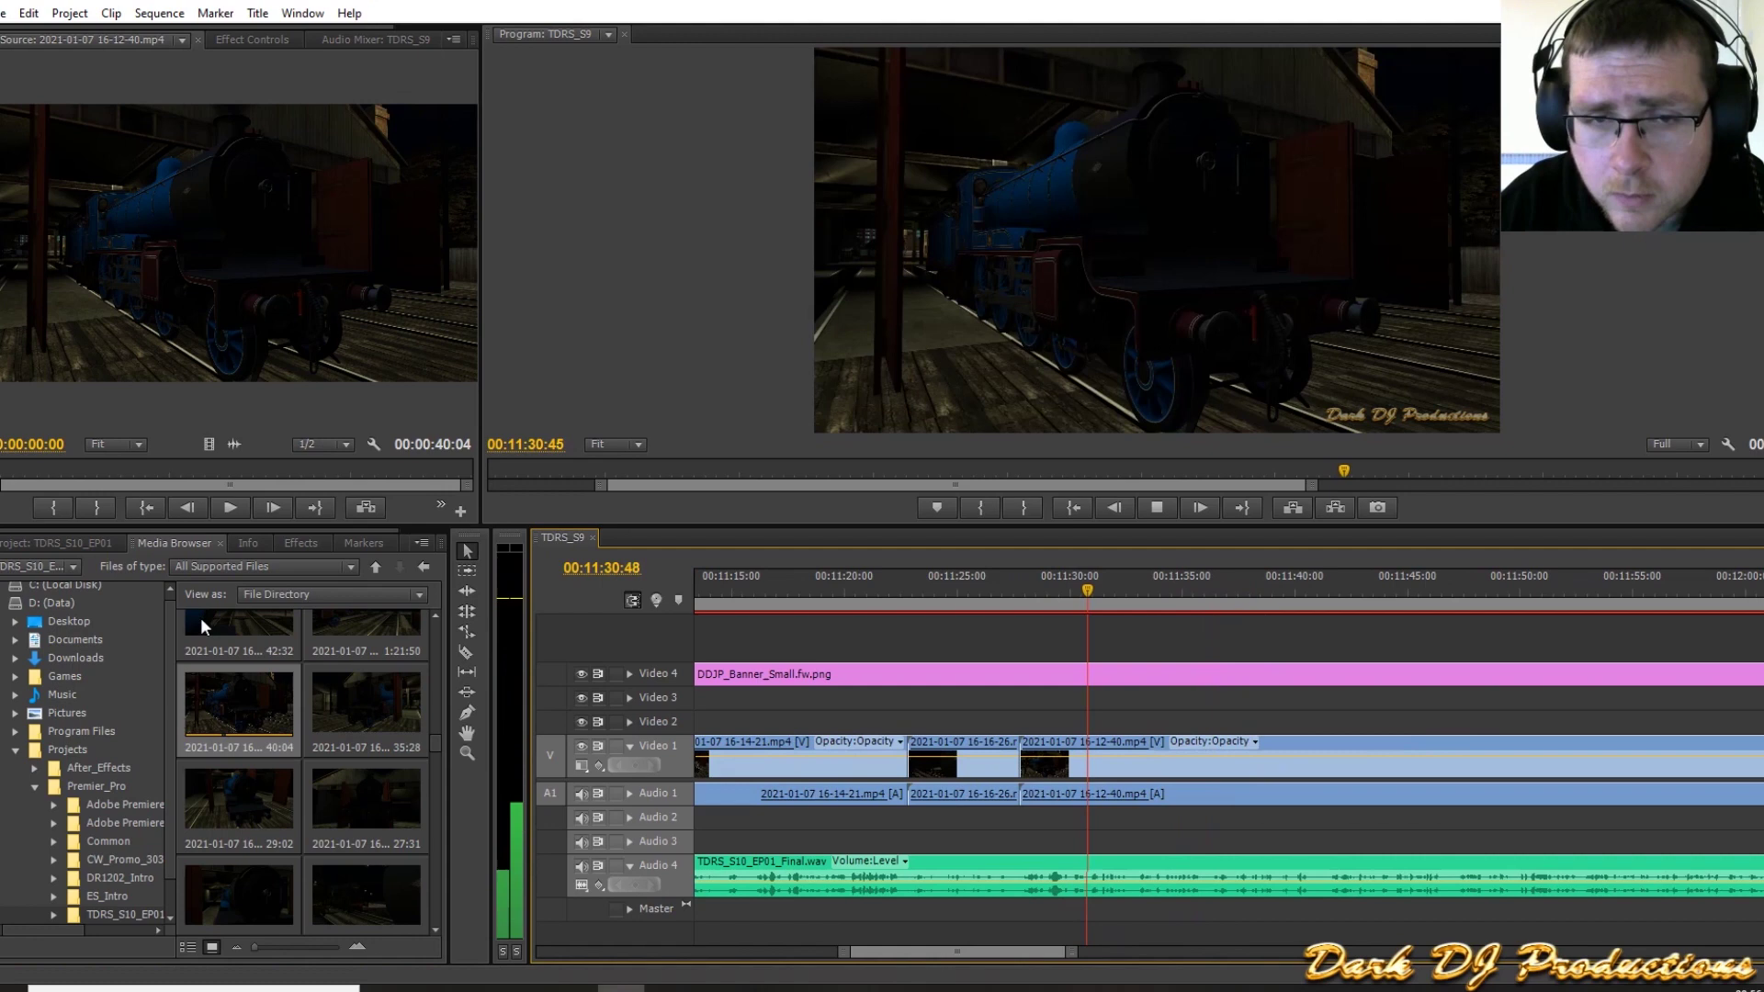
key("space")
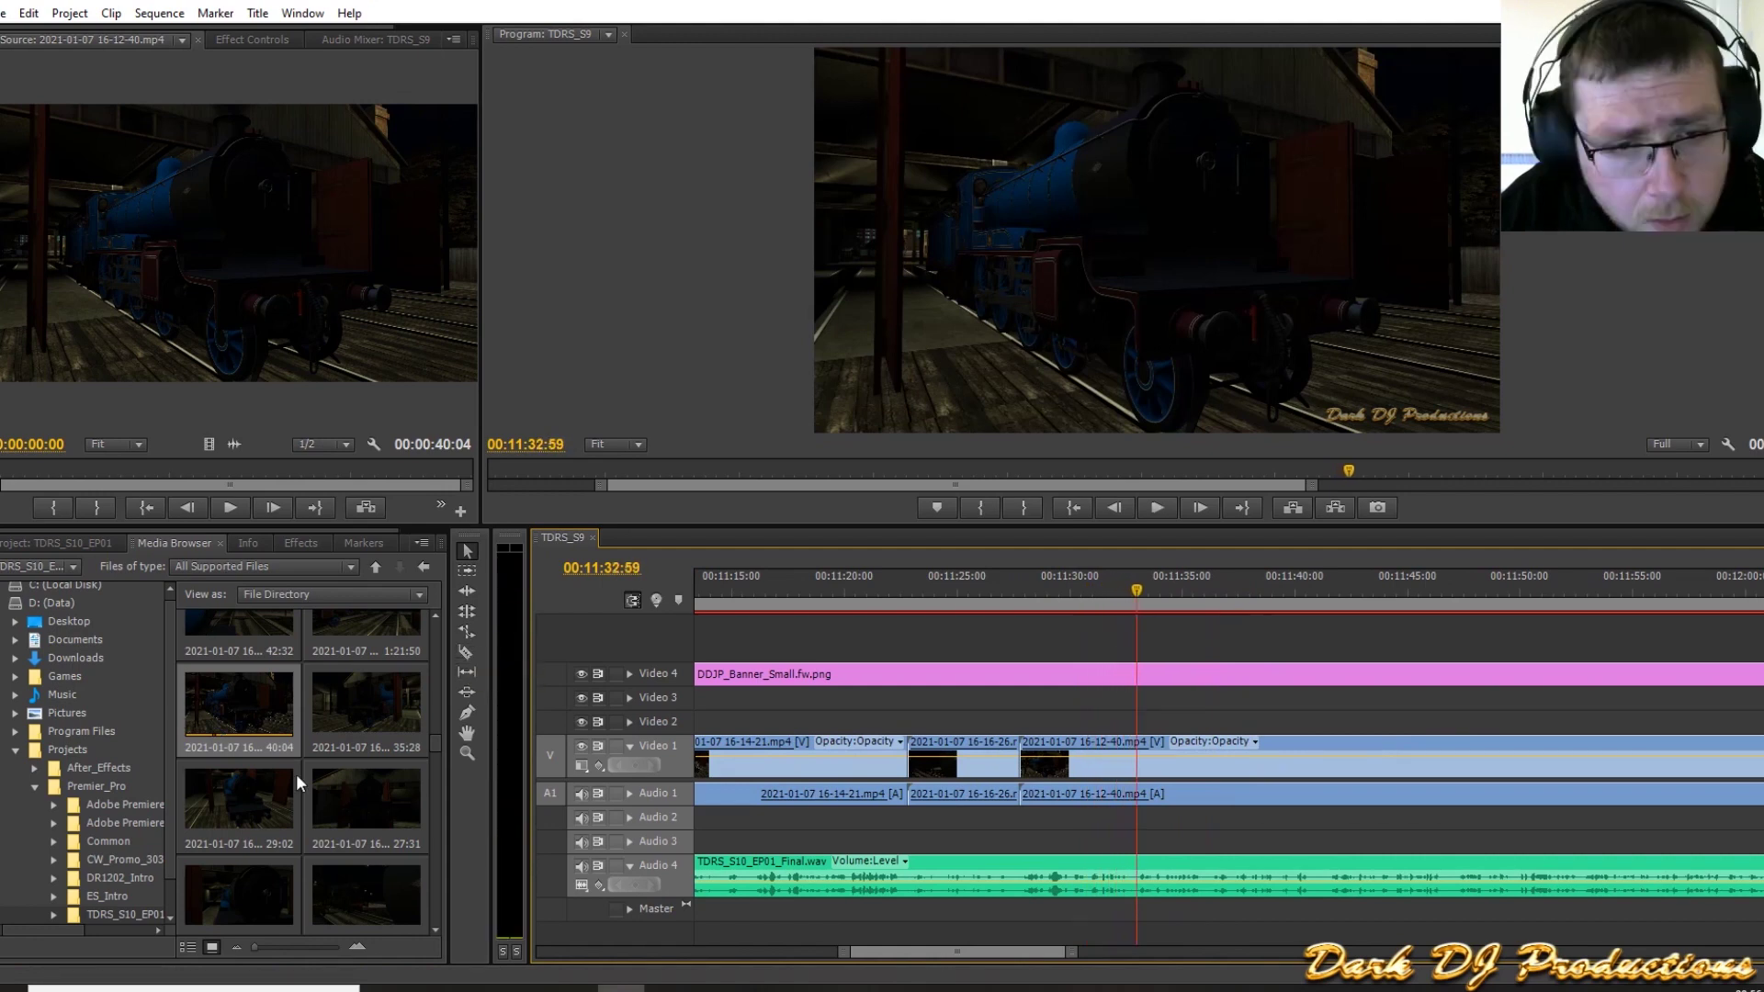
scroll(296, 774, "down", 5)
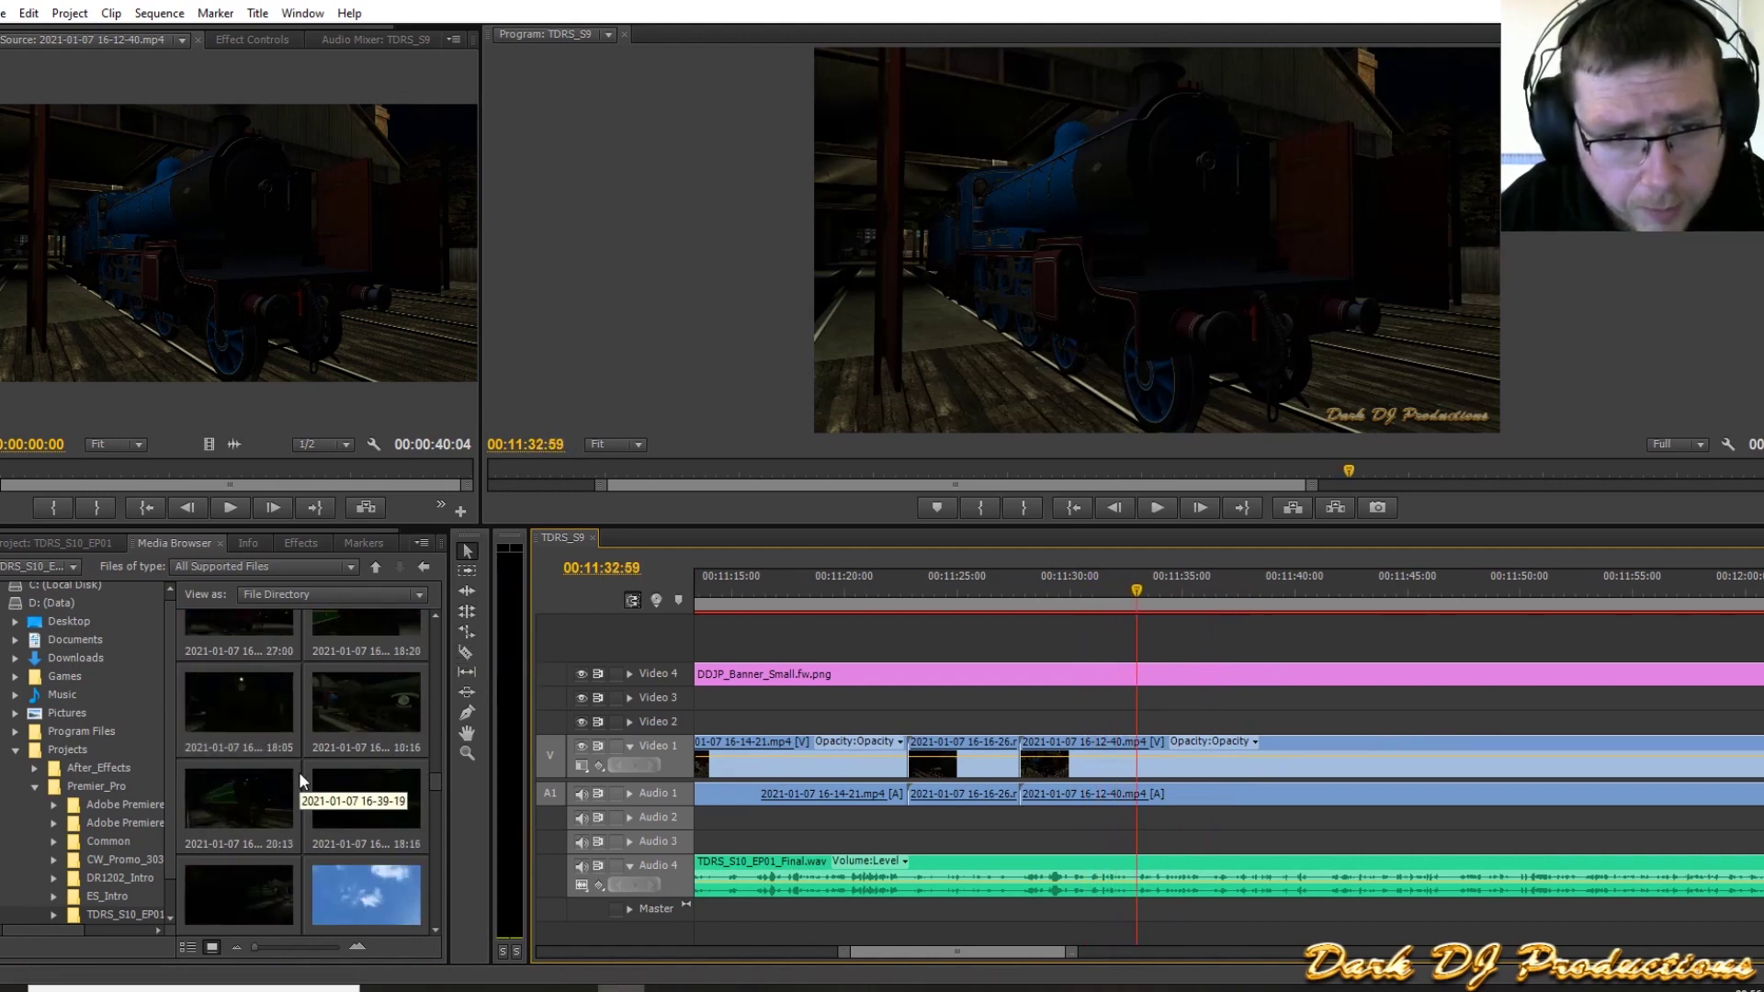
scroll(283, 796, "down", 3)
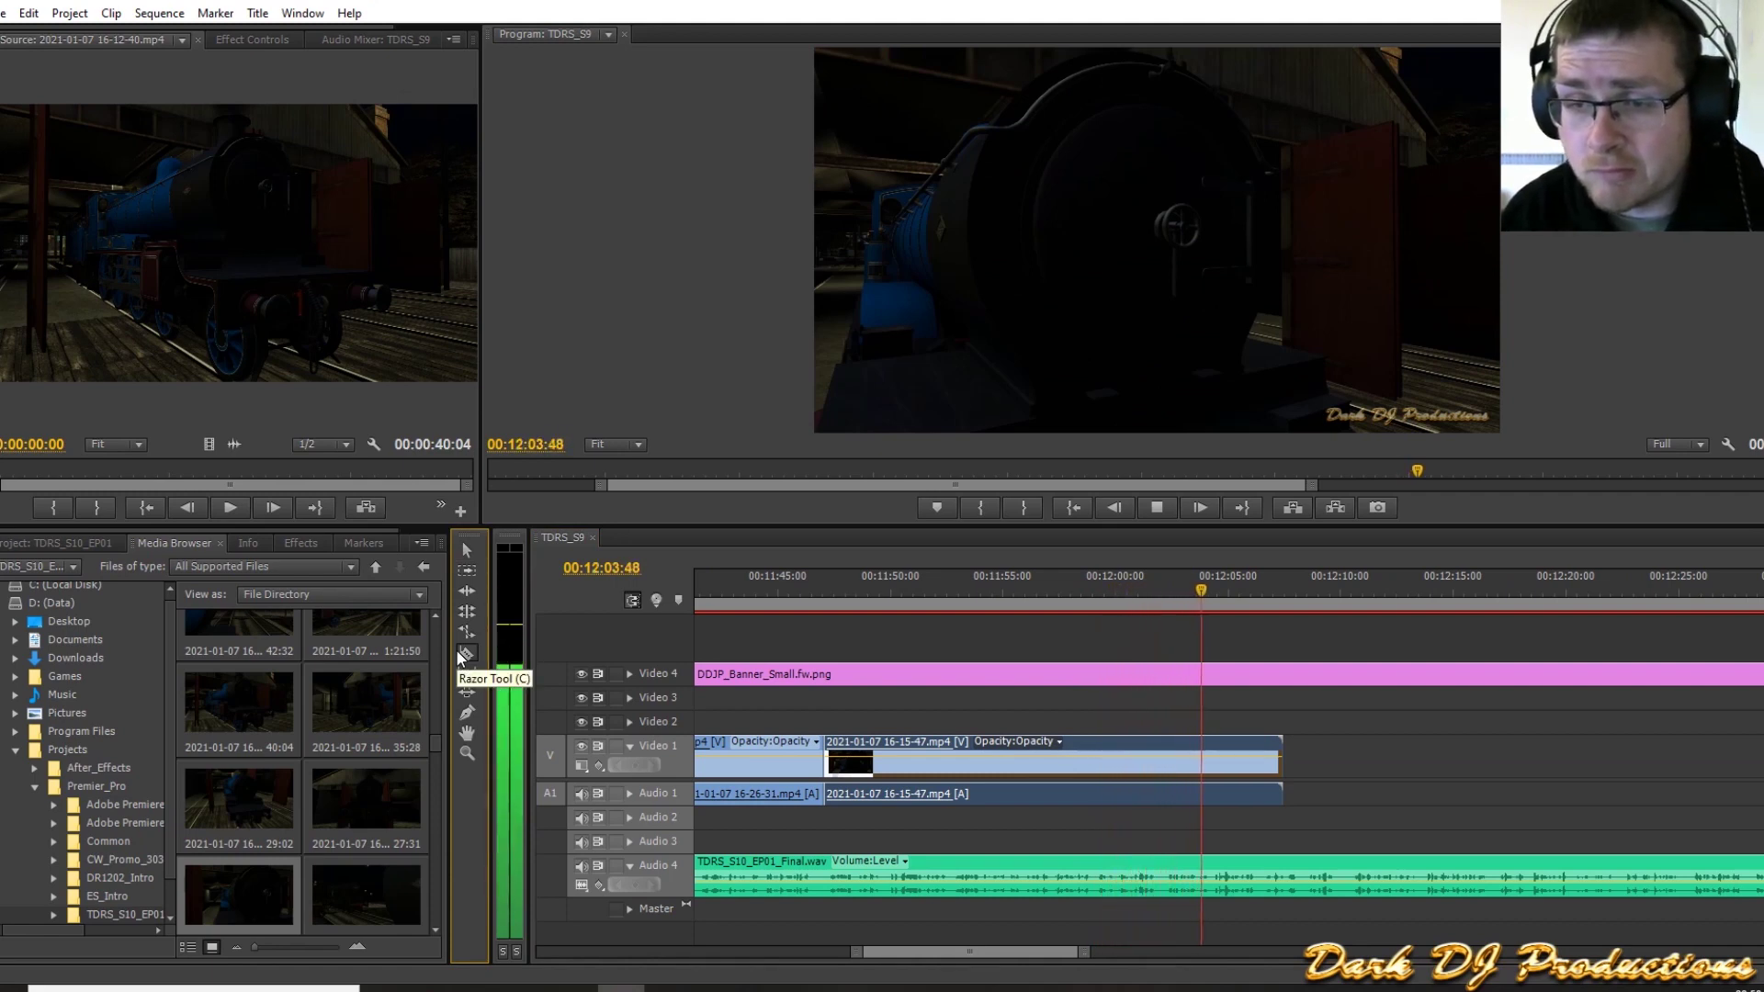
Step: Split the 16-15-47 clip at 00:12:06:24 and delete the remainder after the cut
left_click(460, 654)
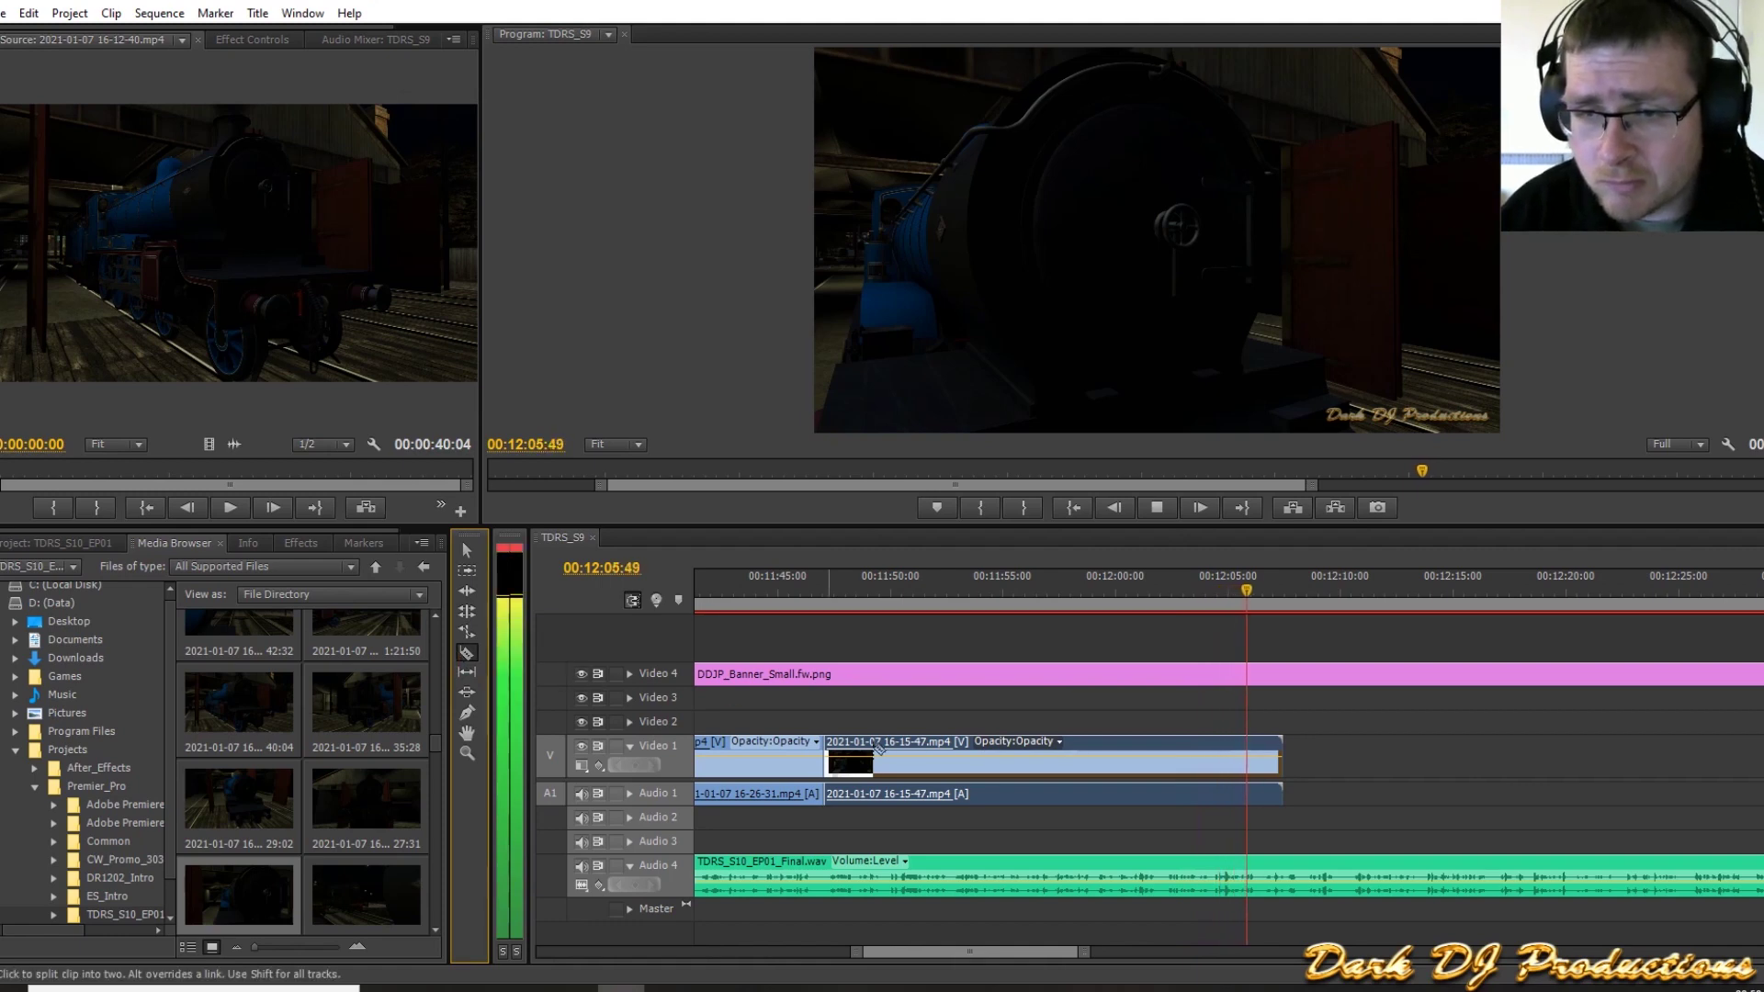
key("space")
left_click(1257, 751)
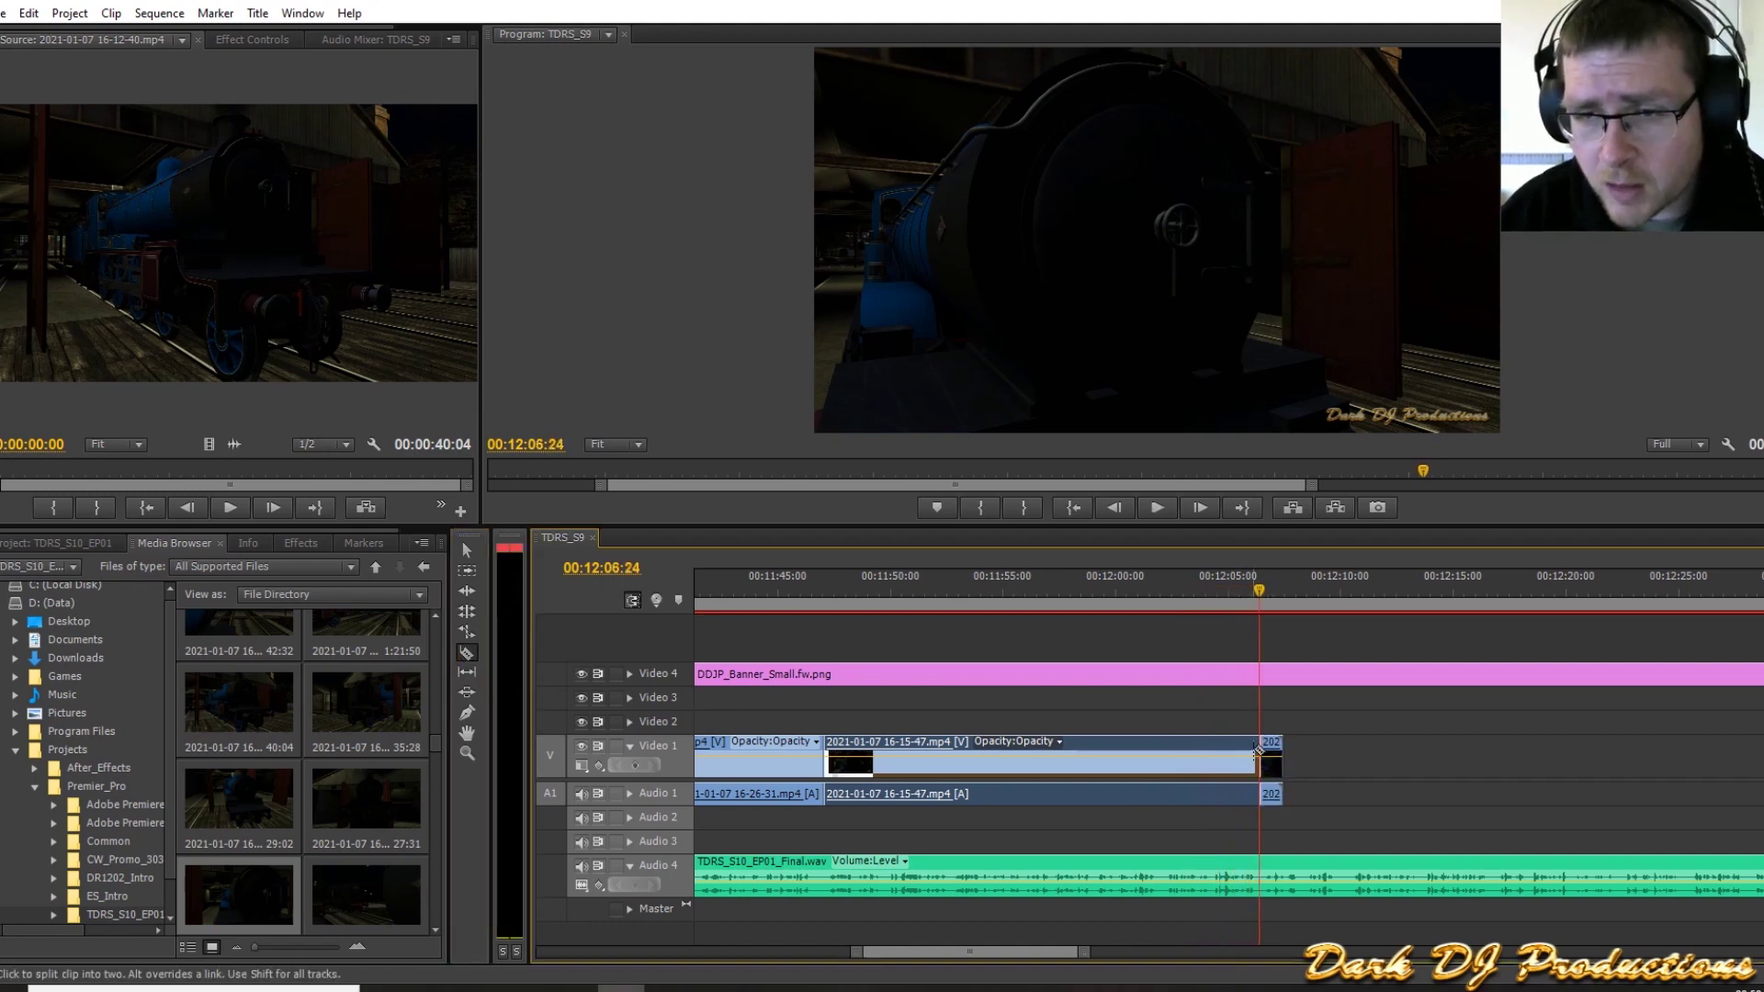
left_click(467, 551)
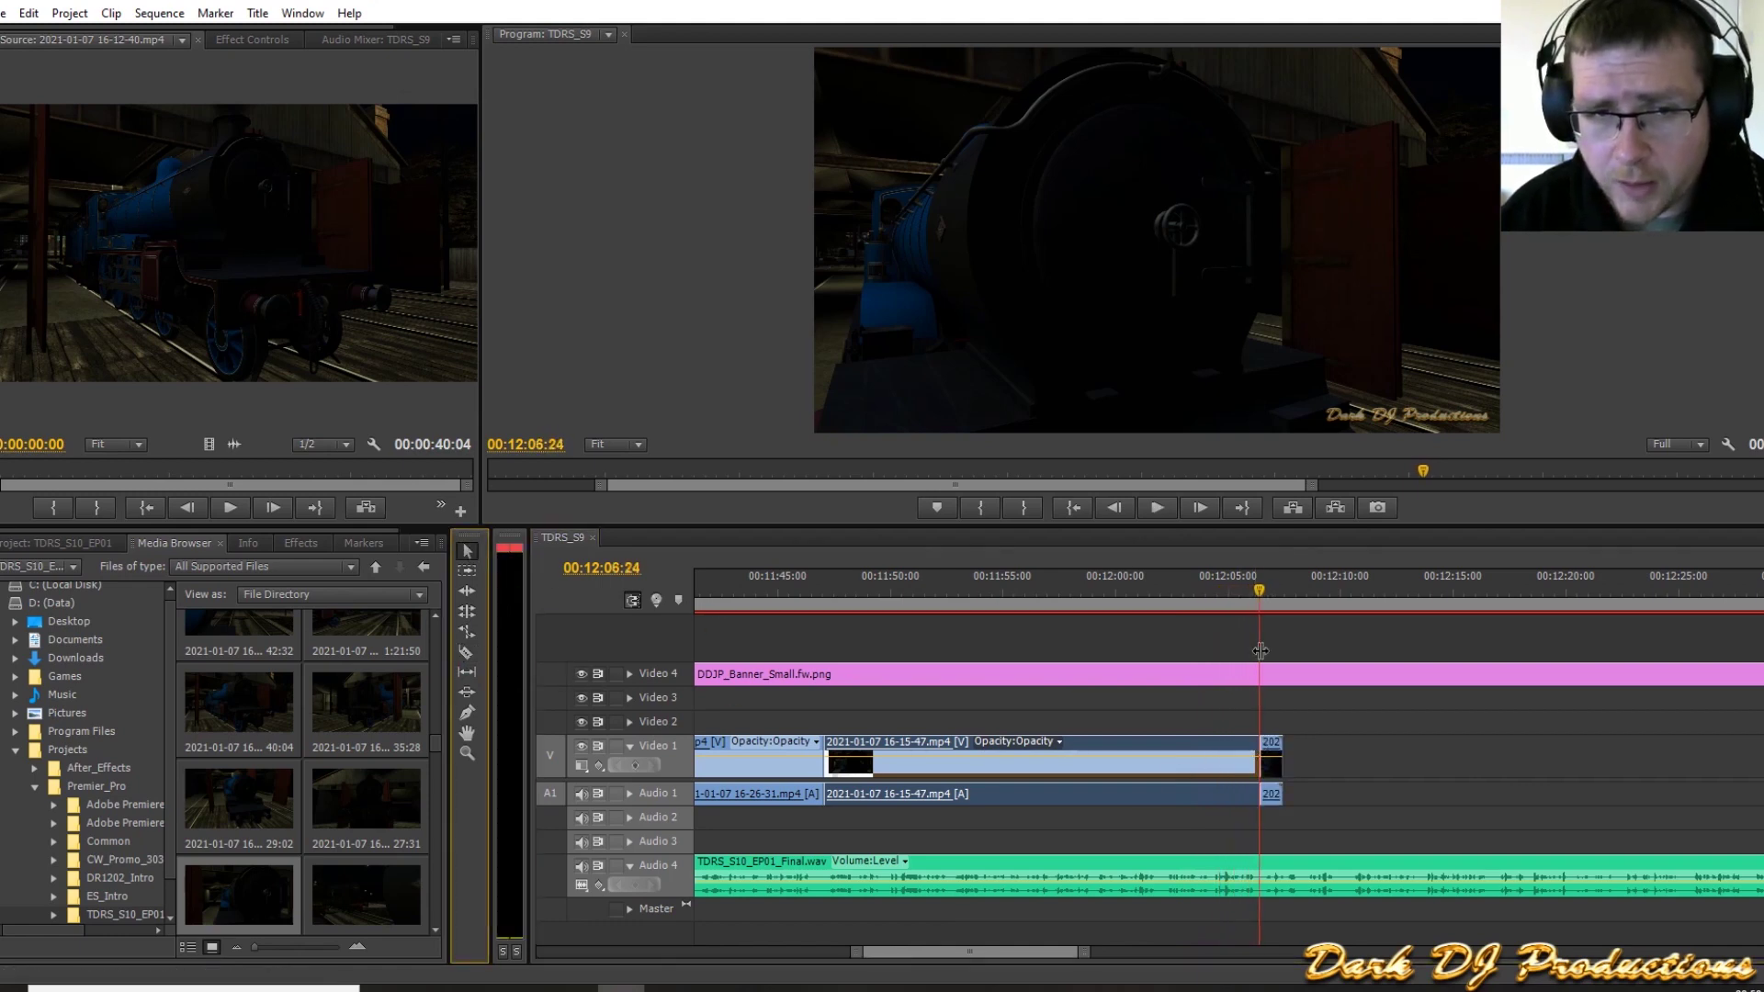
left_click(1254, 758)
key("Delete")
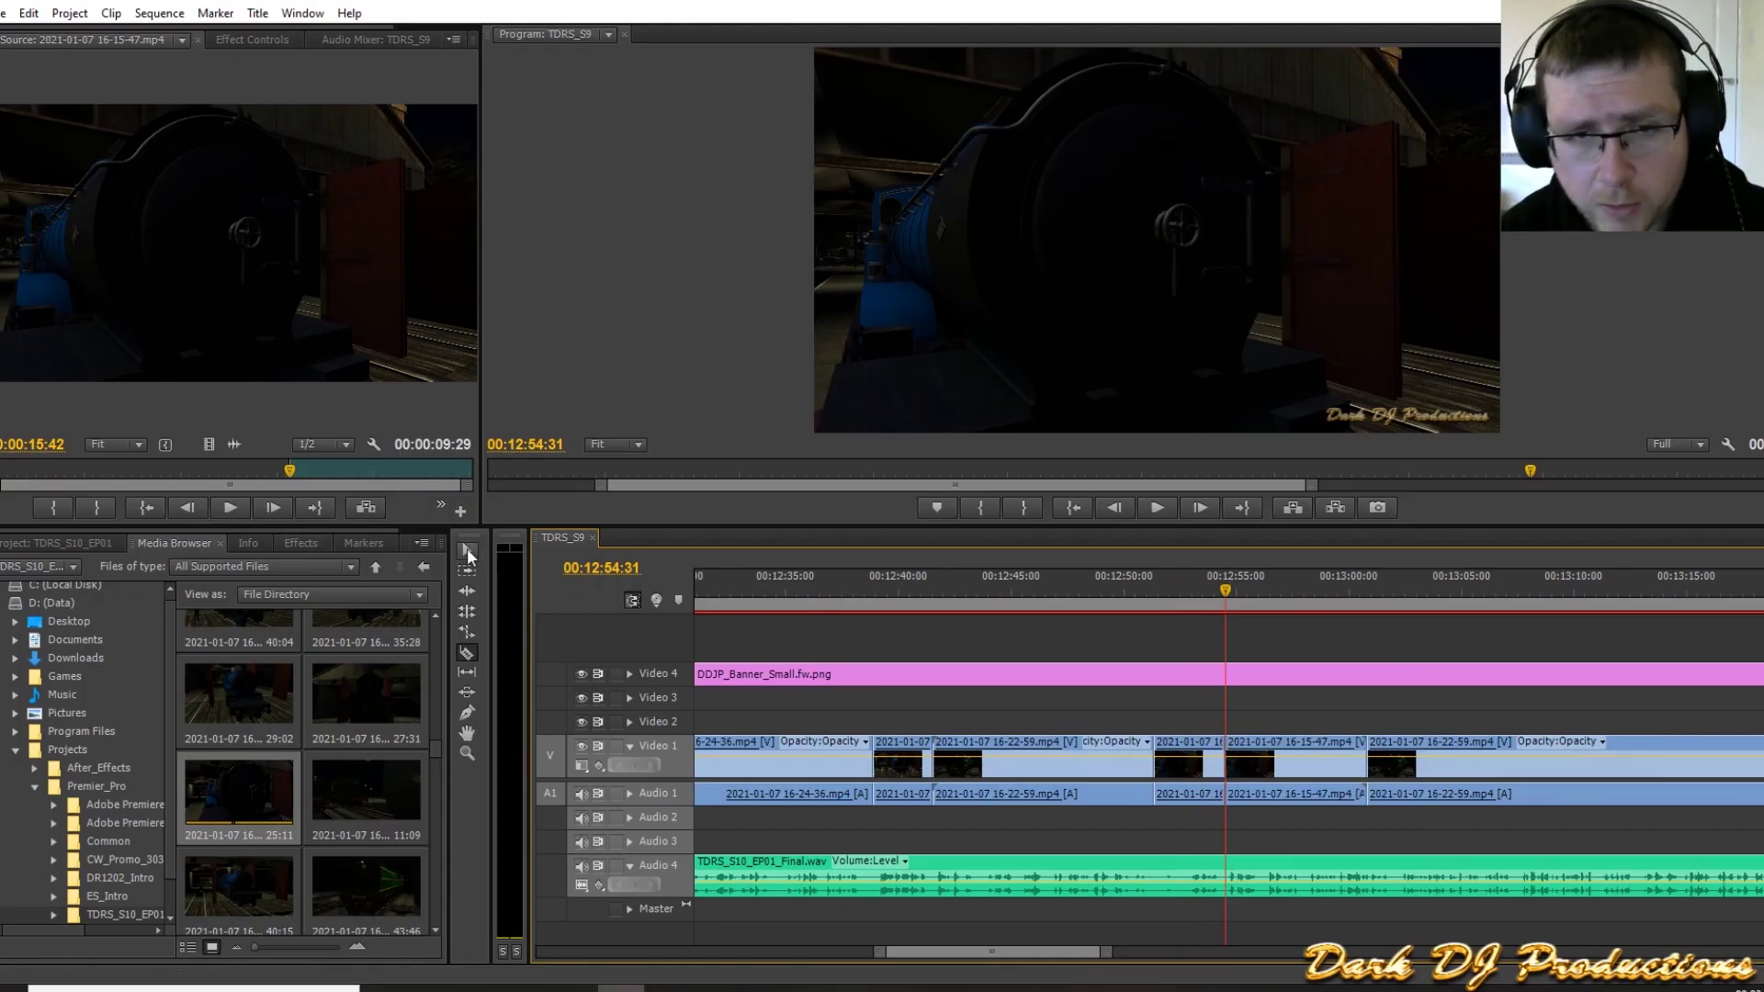
Step: Move the last 16-22-59 clip back to start at 00:12:54:31 in place of the 16-15-47 remainder, and resume playback
left_click(467, 550)
left_click_drag(1632, 744, 1501, 745)
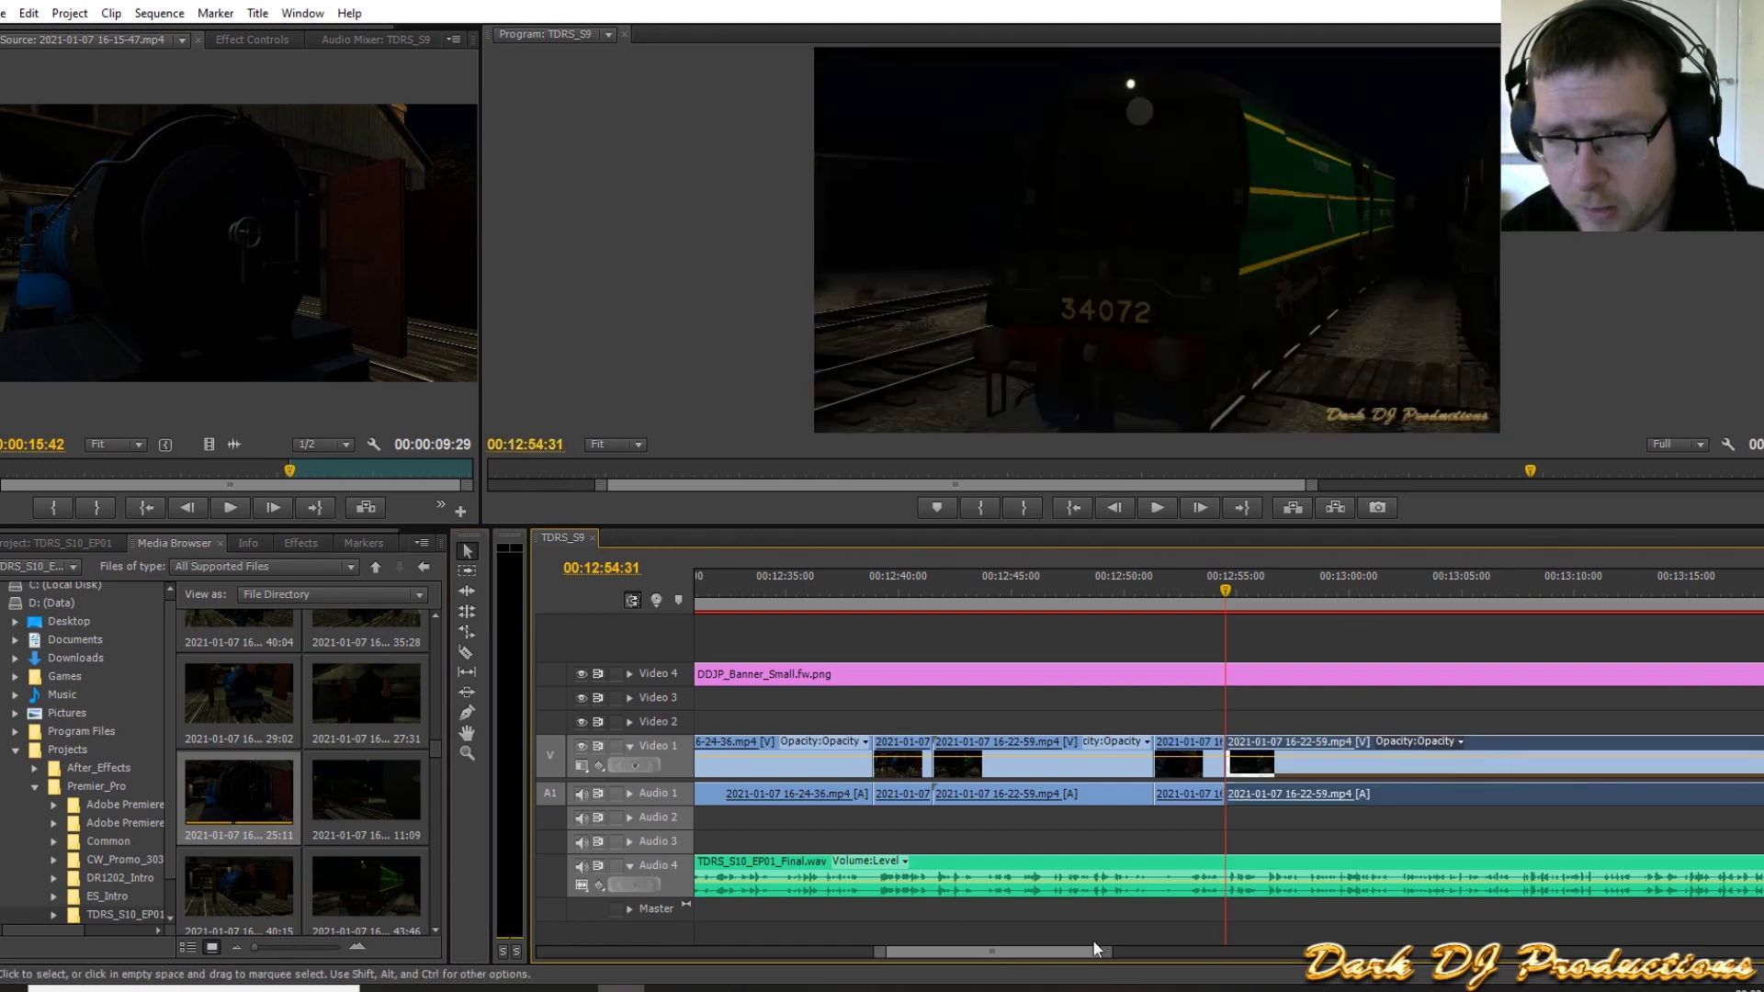
scroll(1001, 952, "down", 2)
key("space")
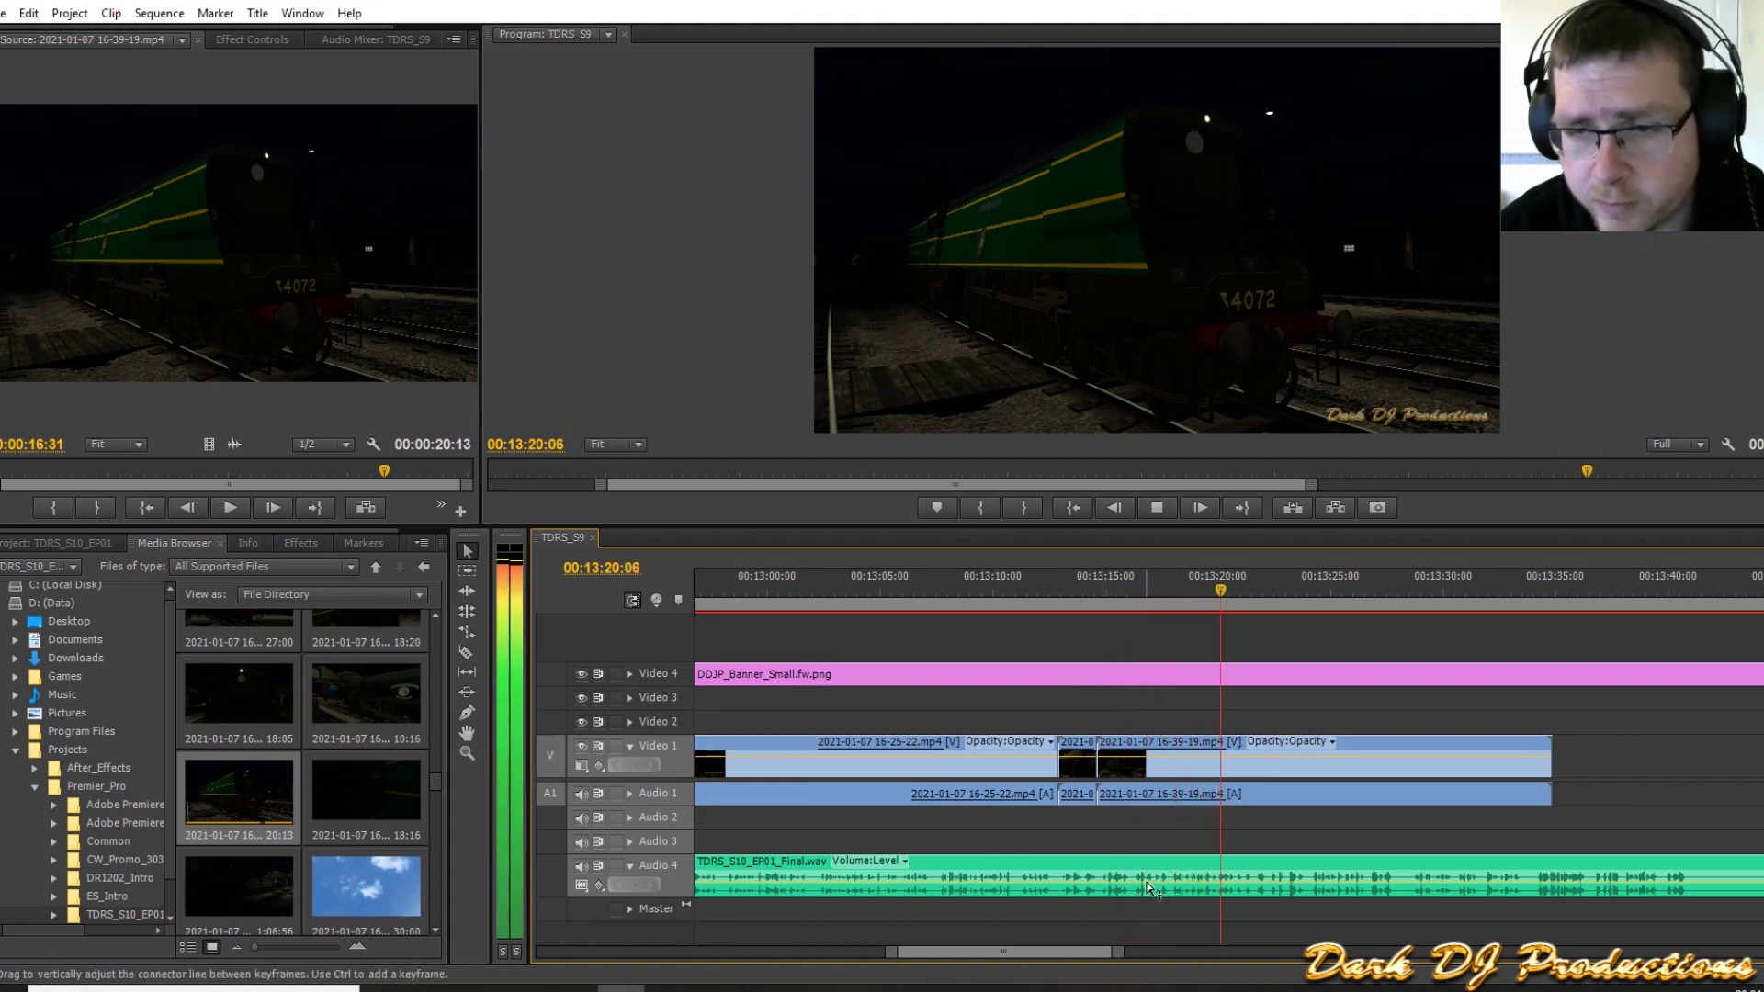
Step: Play the 16-39-19 clip to about 00:13:23:19 to find its cut point and activate the Razor tool
left_click_drag(973, 960, 983, 953)
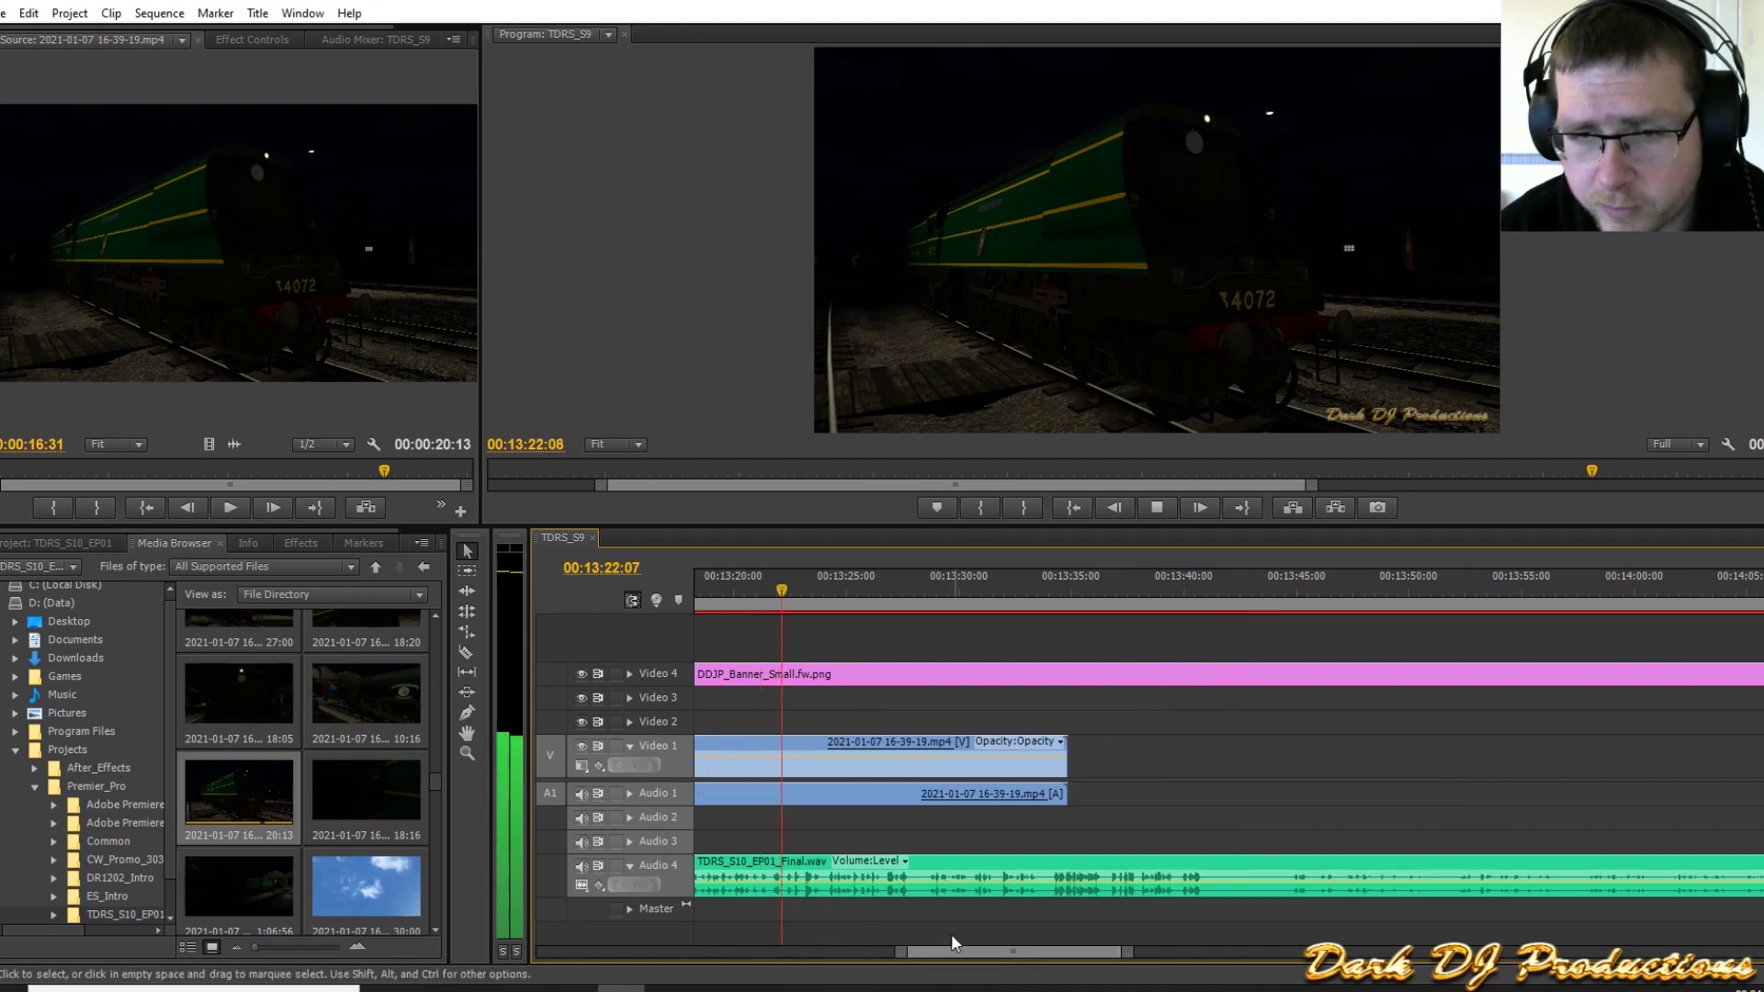
key("space")
left_click(467, 653)
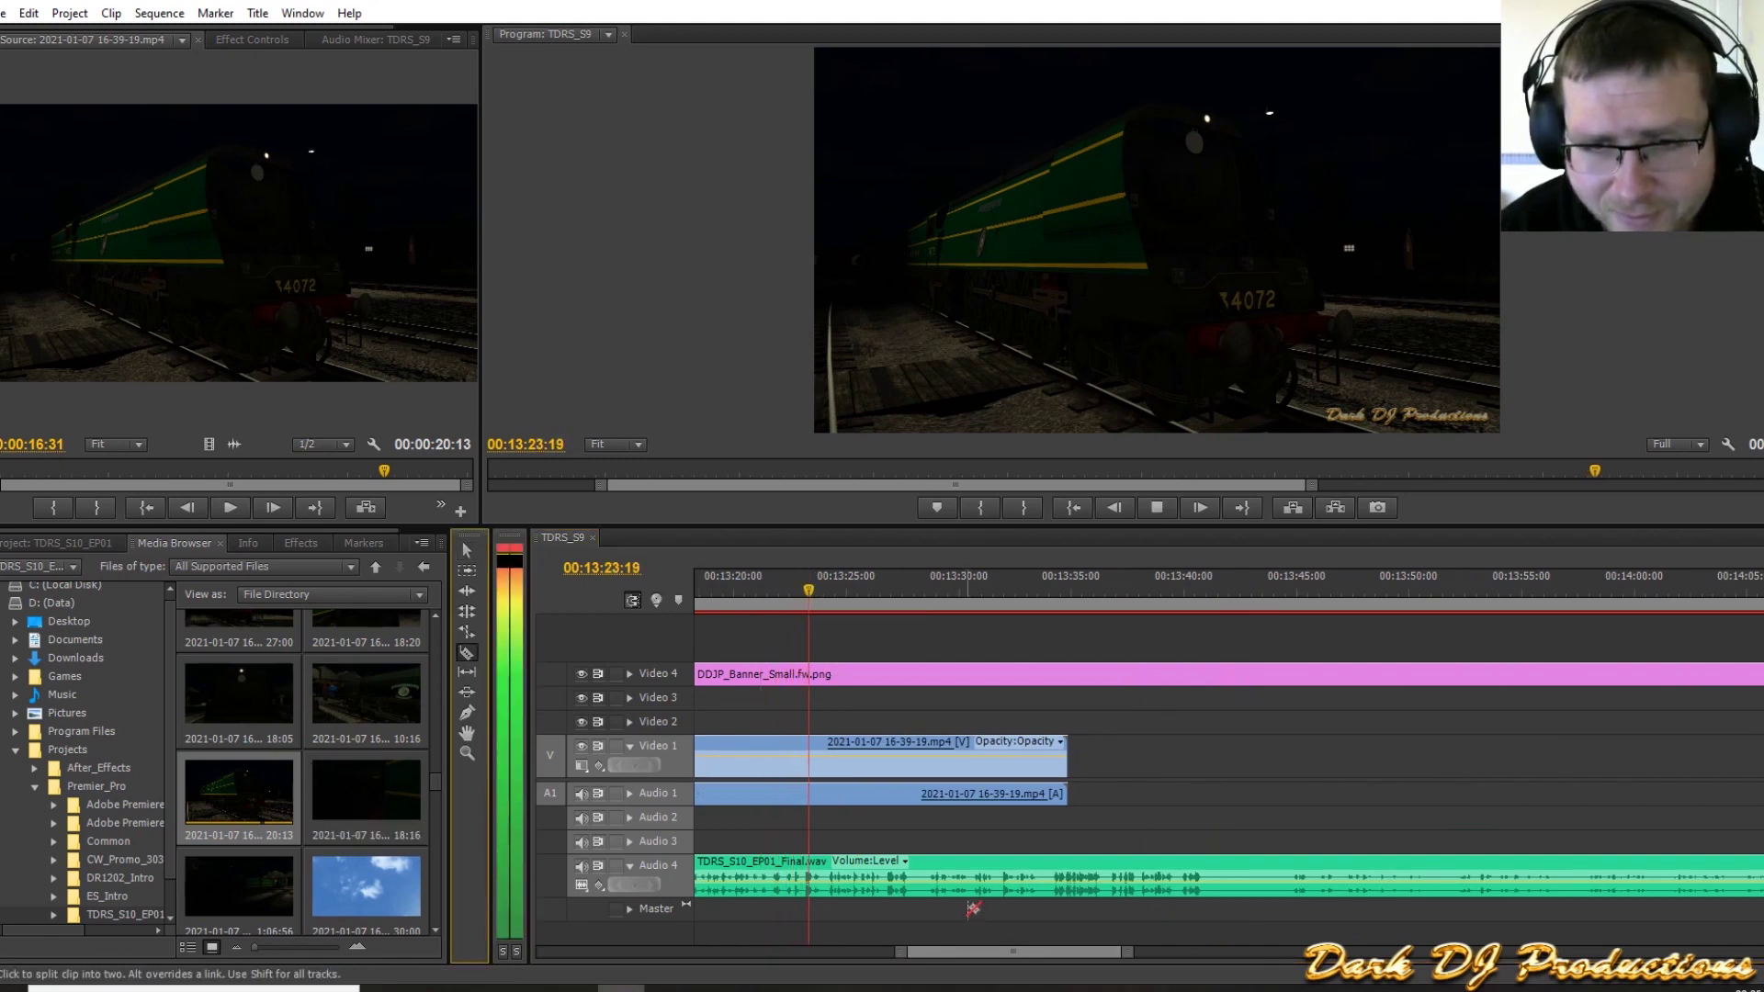
key("space")
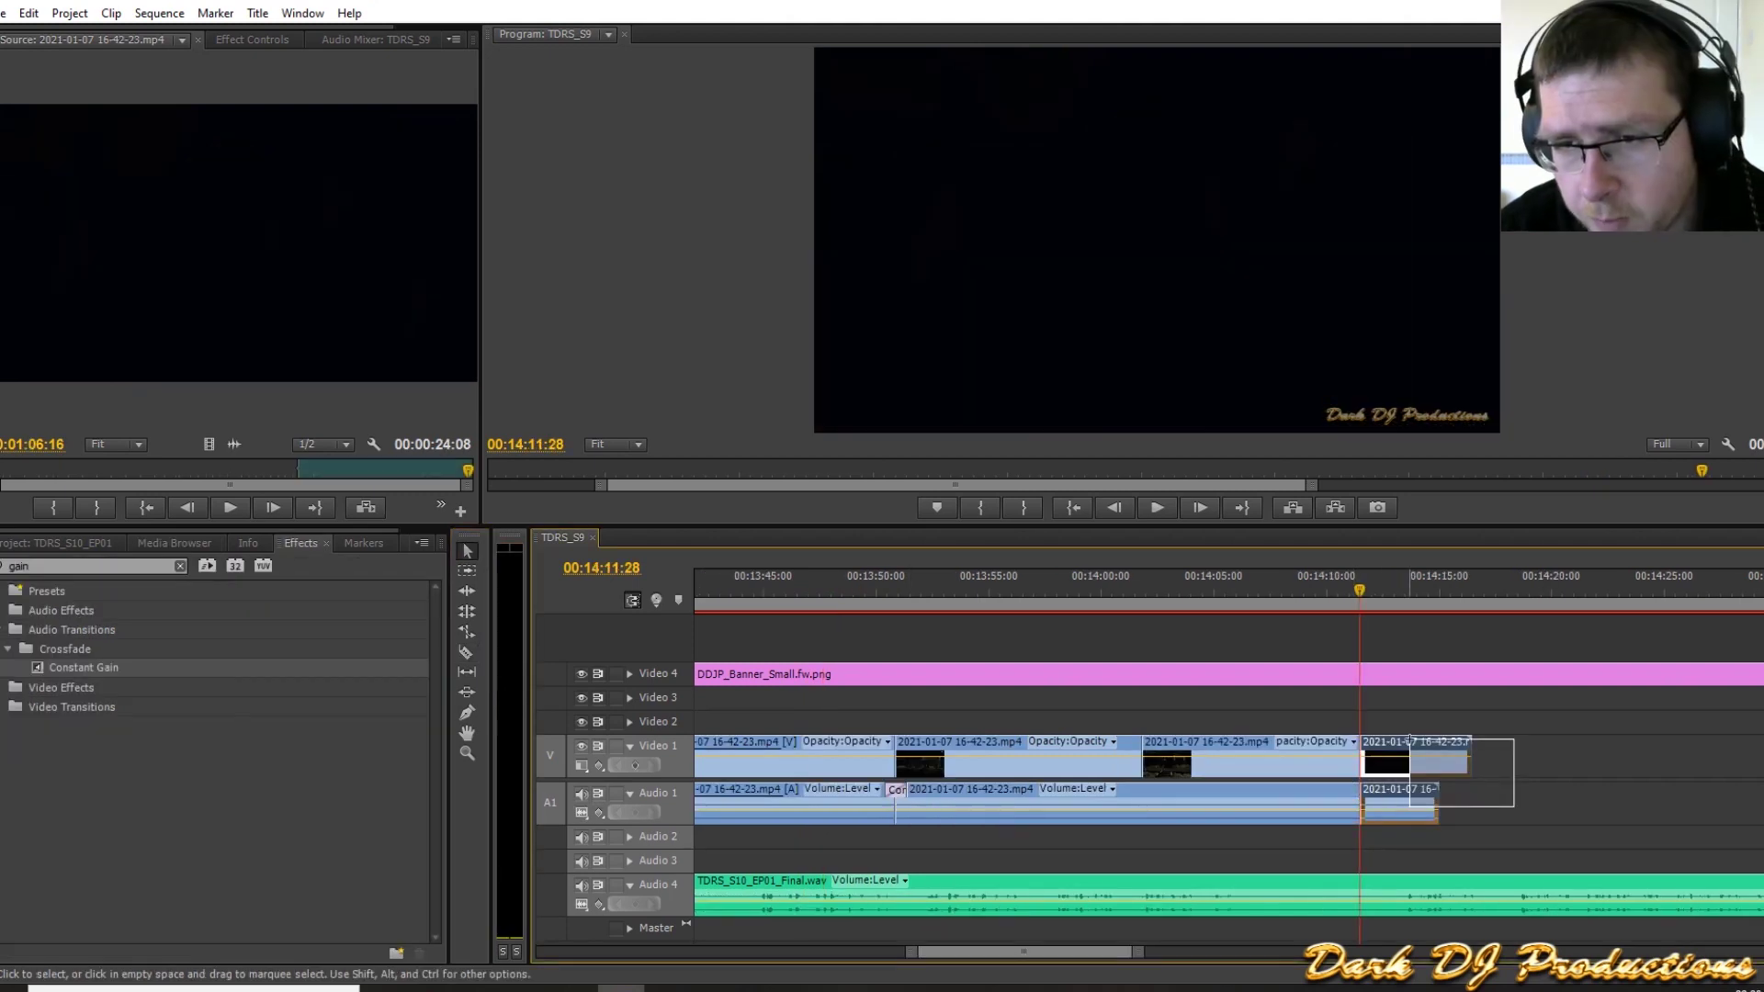
Step: Remove the leftover 16-42-23 piece after 00:14:11:28 and load the 16-53-03 sky clip as the source
left_click_drag(1516, 757, 1386, 757)
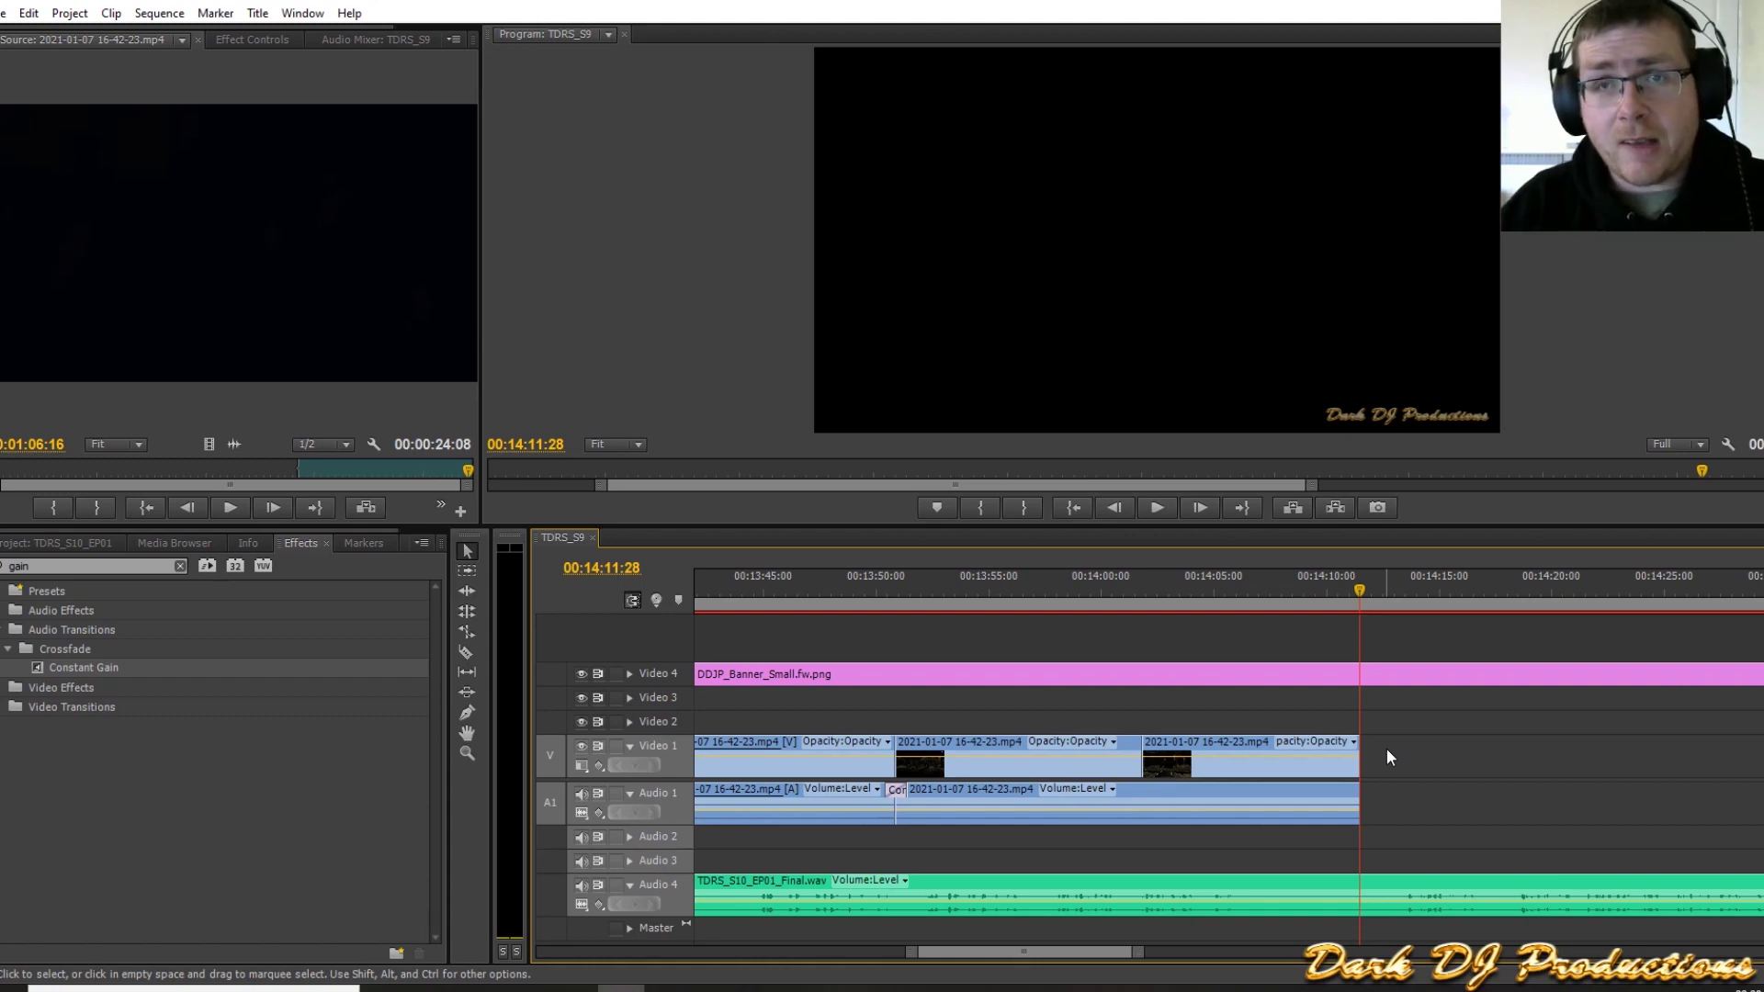
key("shift+8")
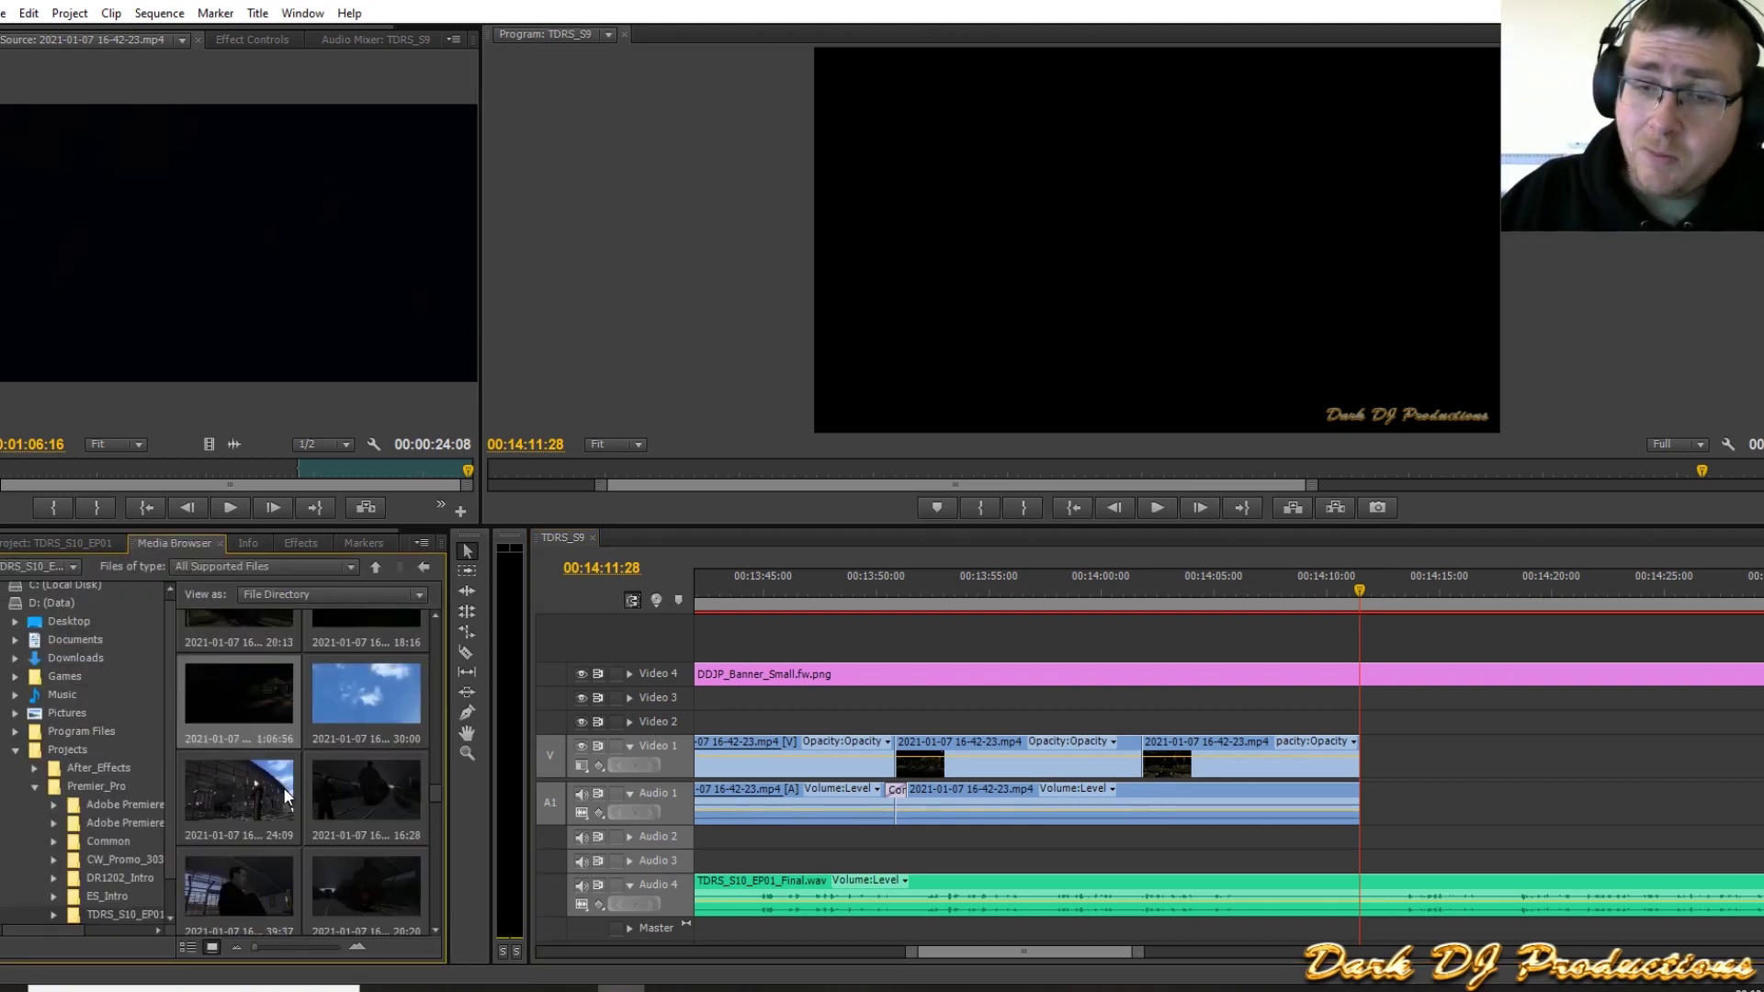
left_click_drag(365, 694, 173, 409)
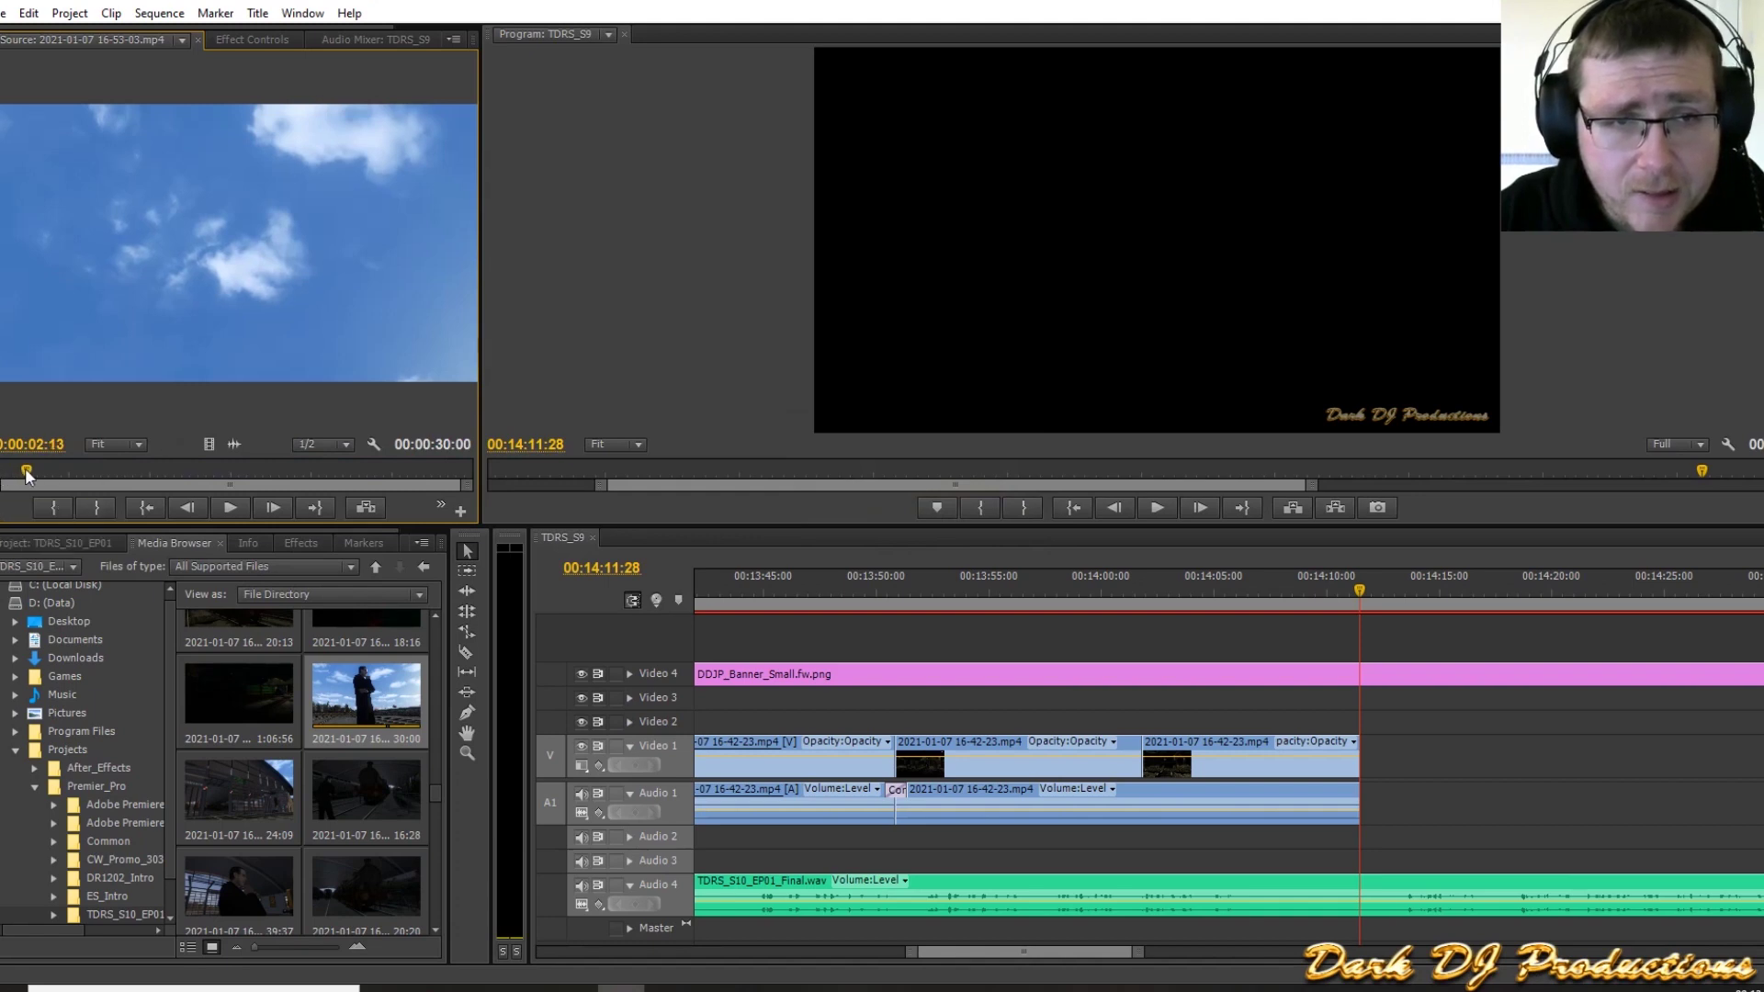
Step: Mark the 16-53-03 clip's In point at 00:00:04:36 and place the clip on Video 1 at 00:14:11:28
mouse_move(89, 472)
left_mouse_down()
mouse_move(178, 474)
mouse_move(79, 478)
left_mouse_up()
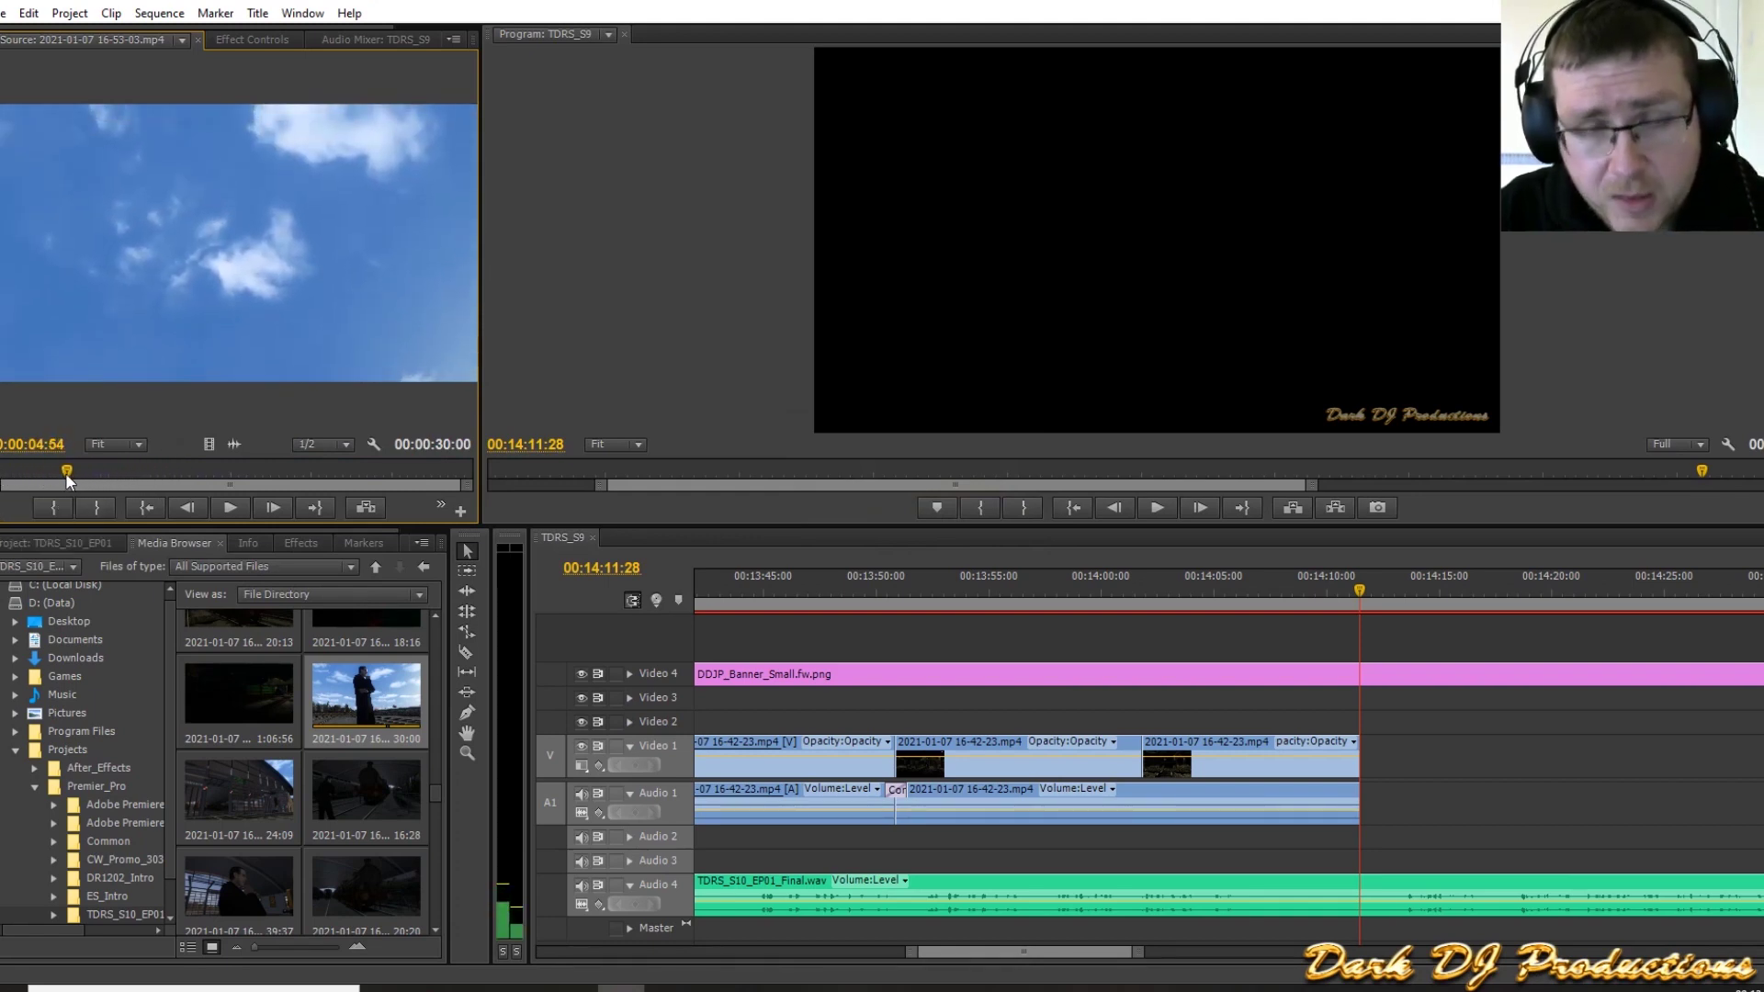
key("i")
left_click_drag(160, 333, 1371, 766)
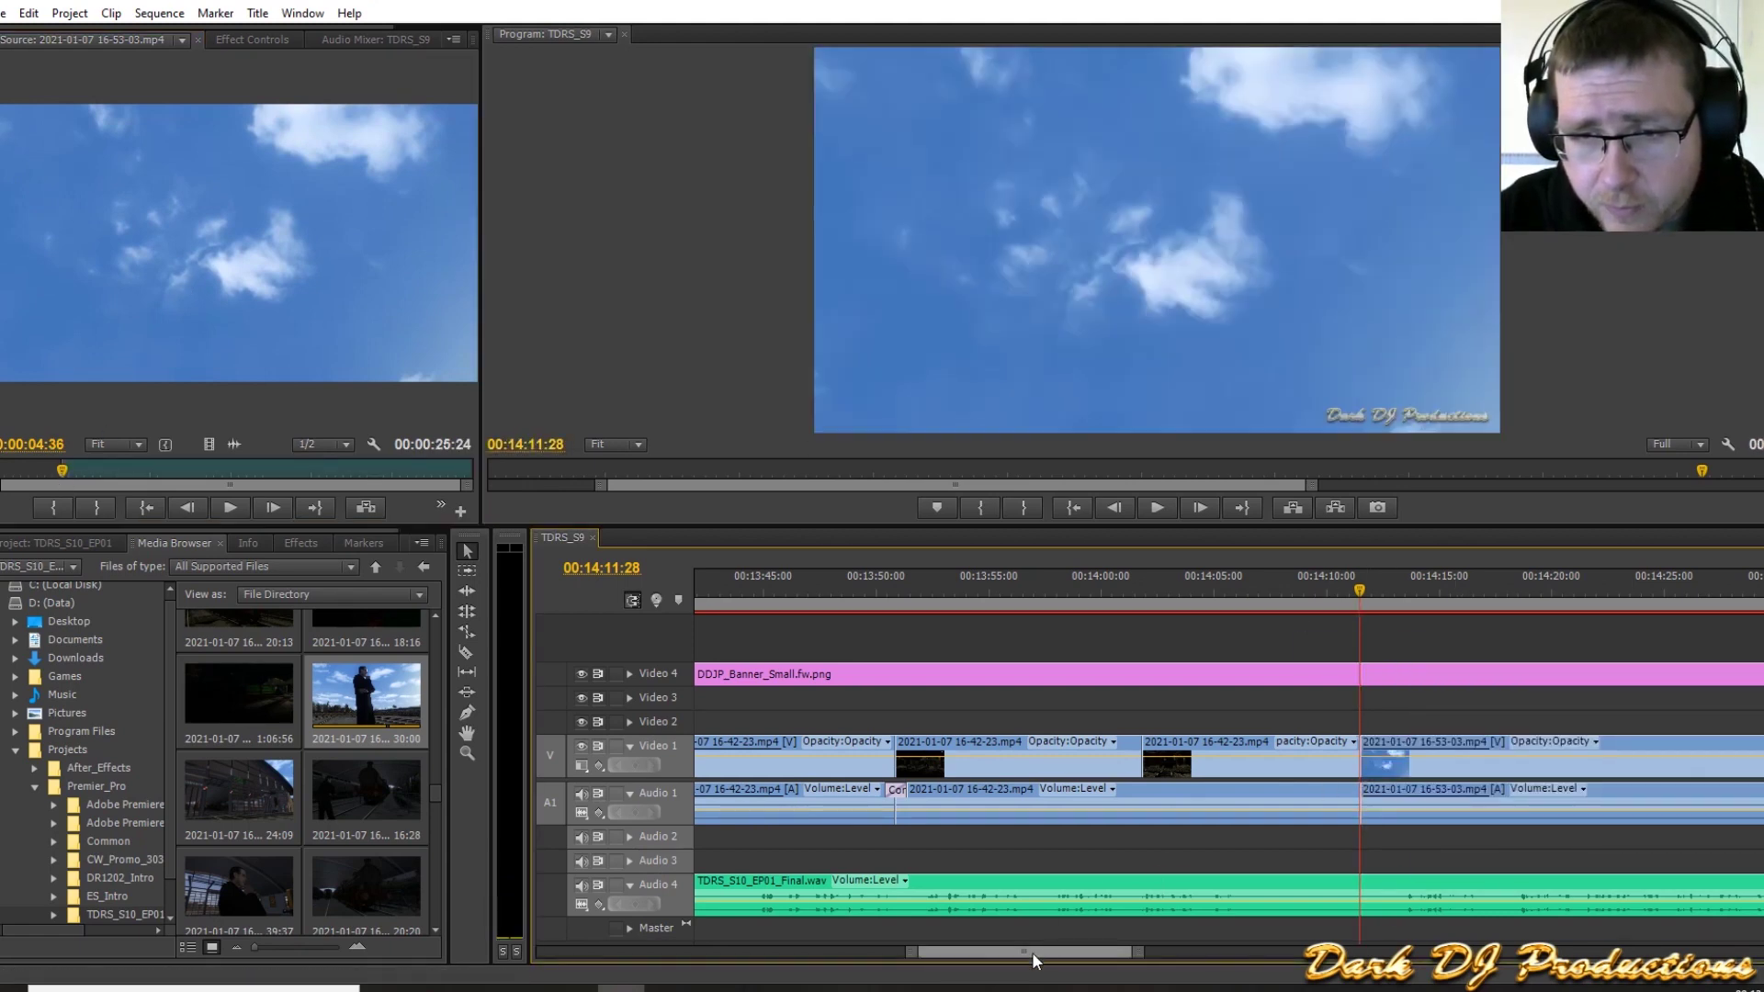
scroll(1033, 952, "down", 3)
scroll(1034, 951, "down", 5)
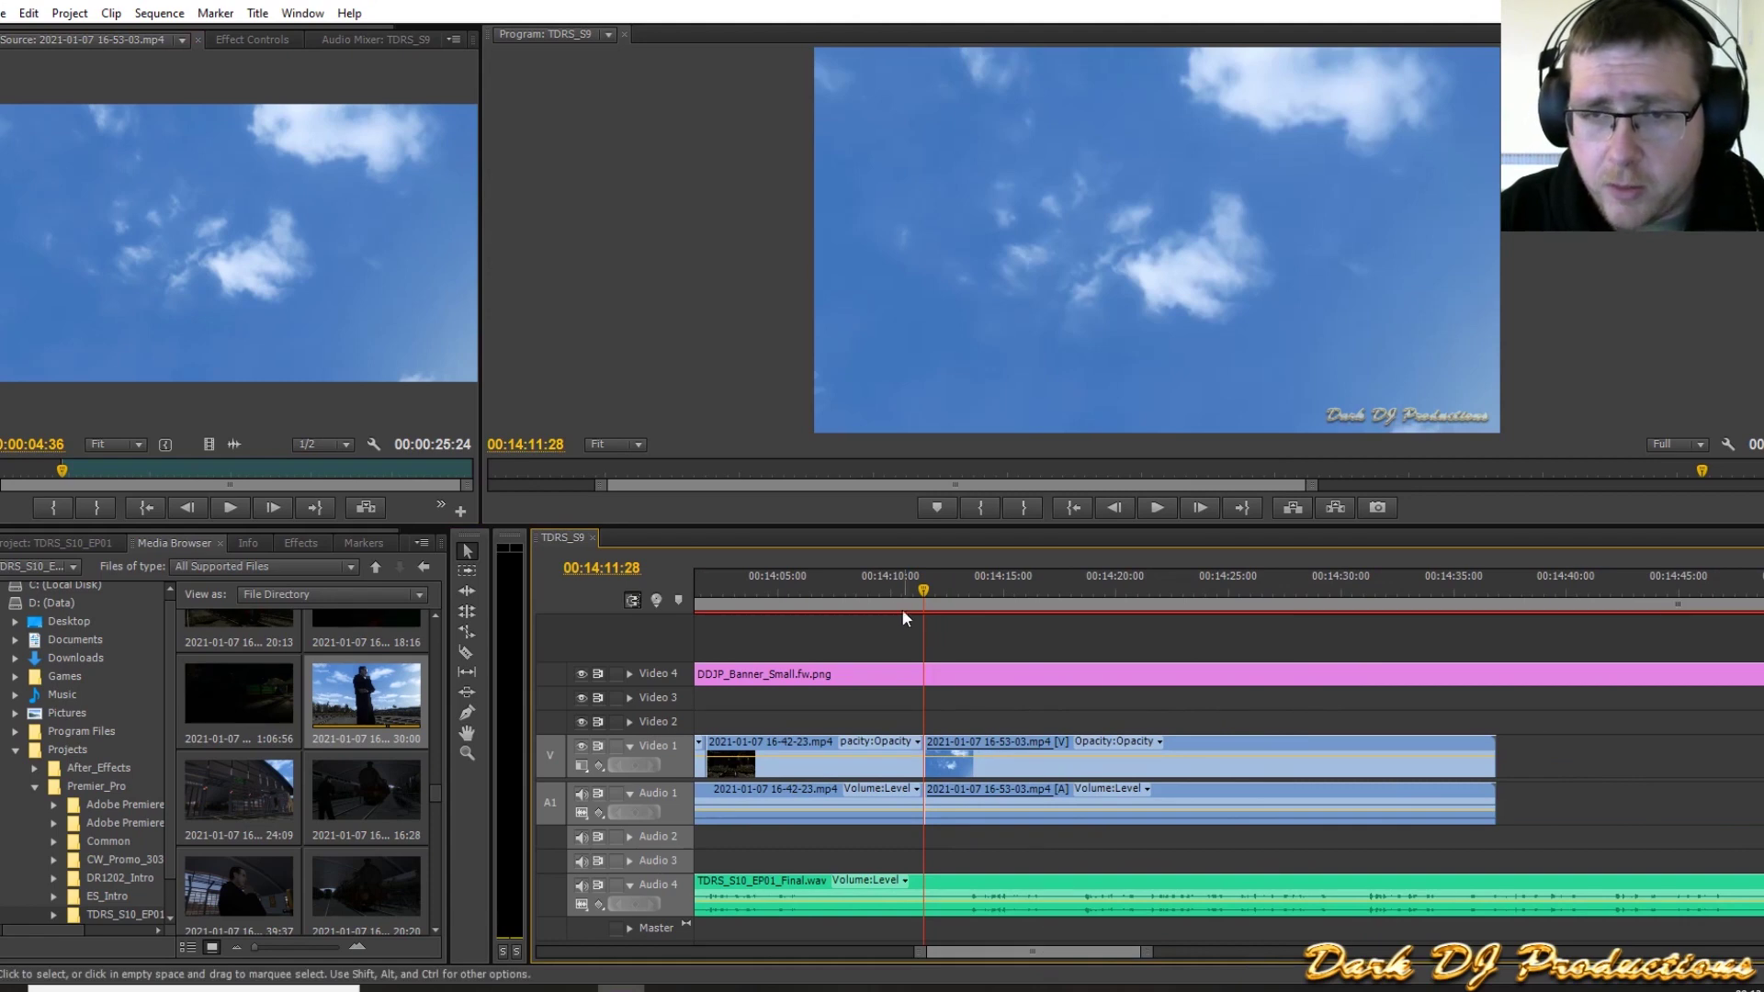
left_click(891, 588)
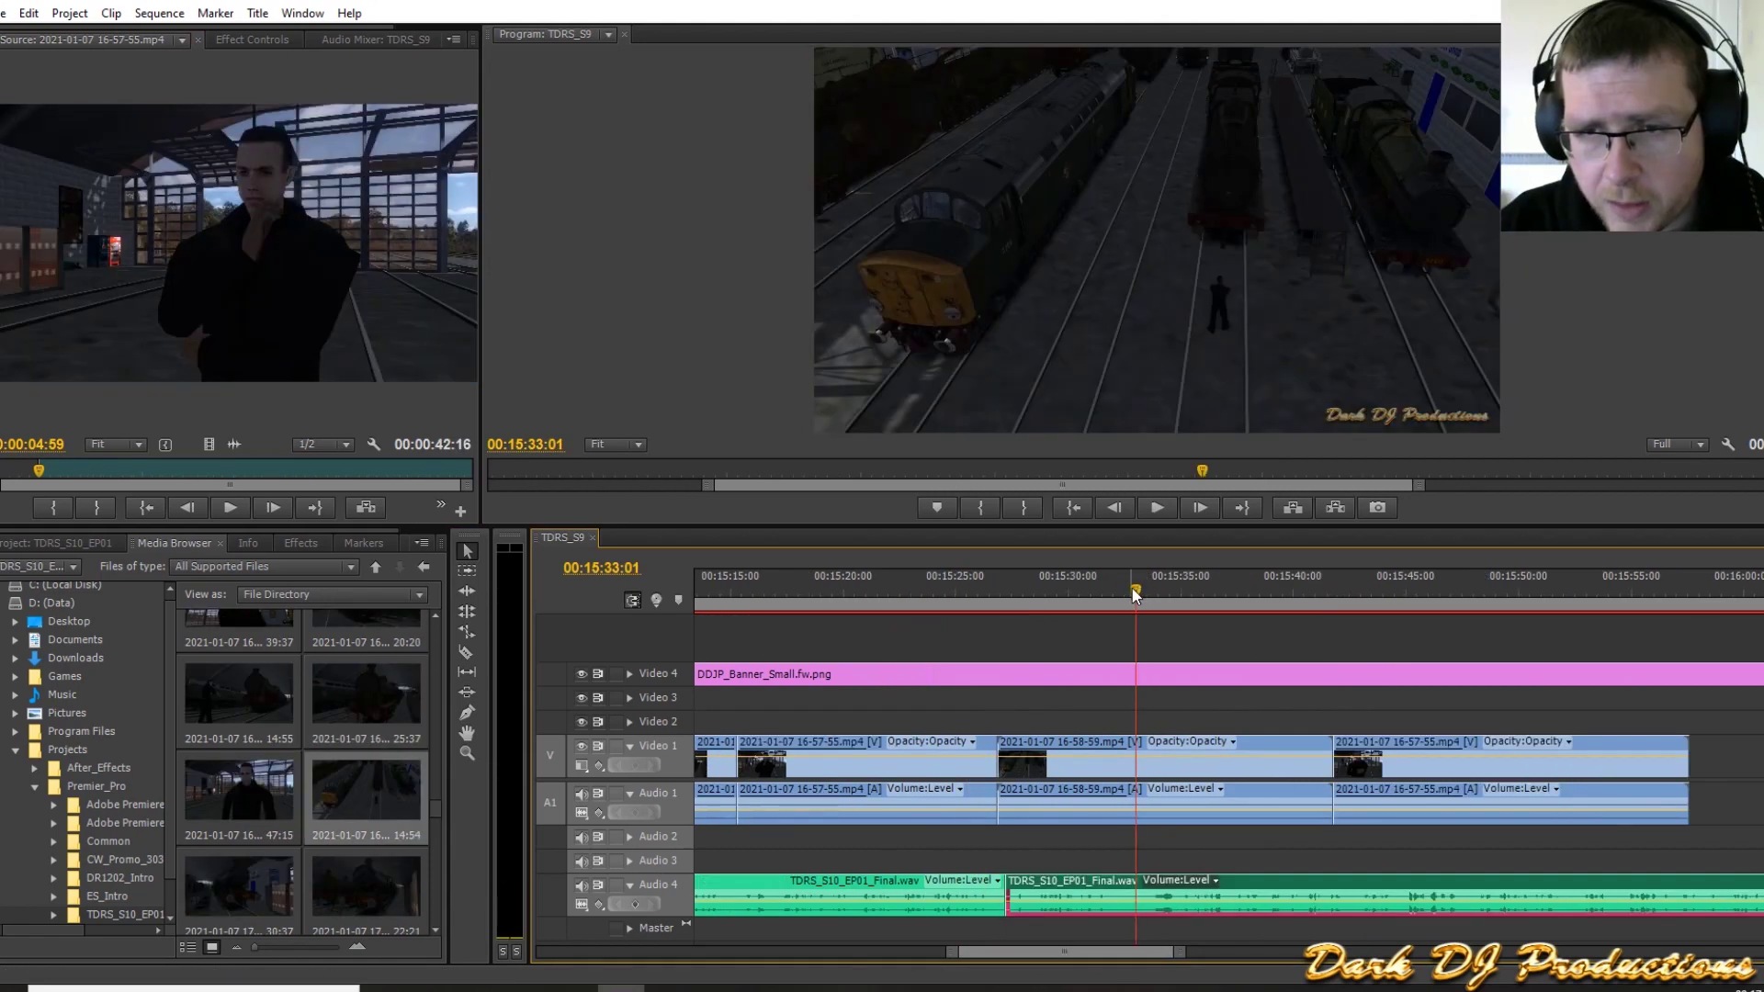
left_click(1132, 588)
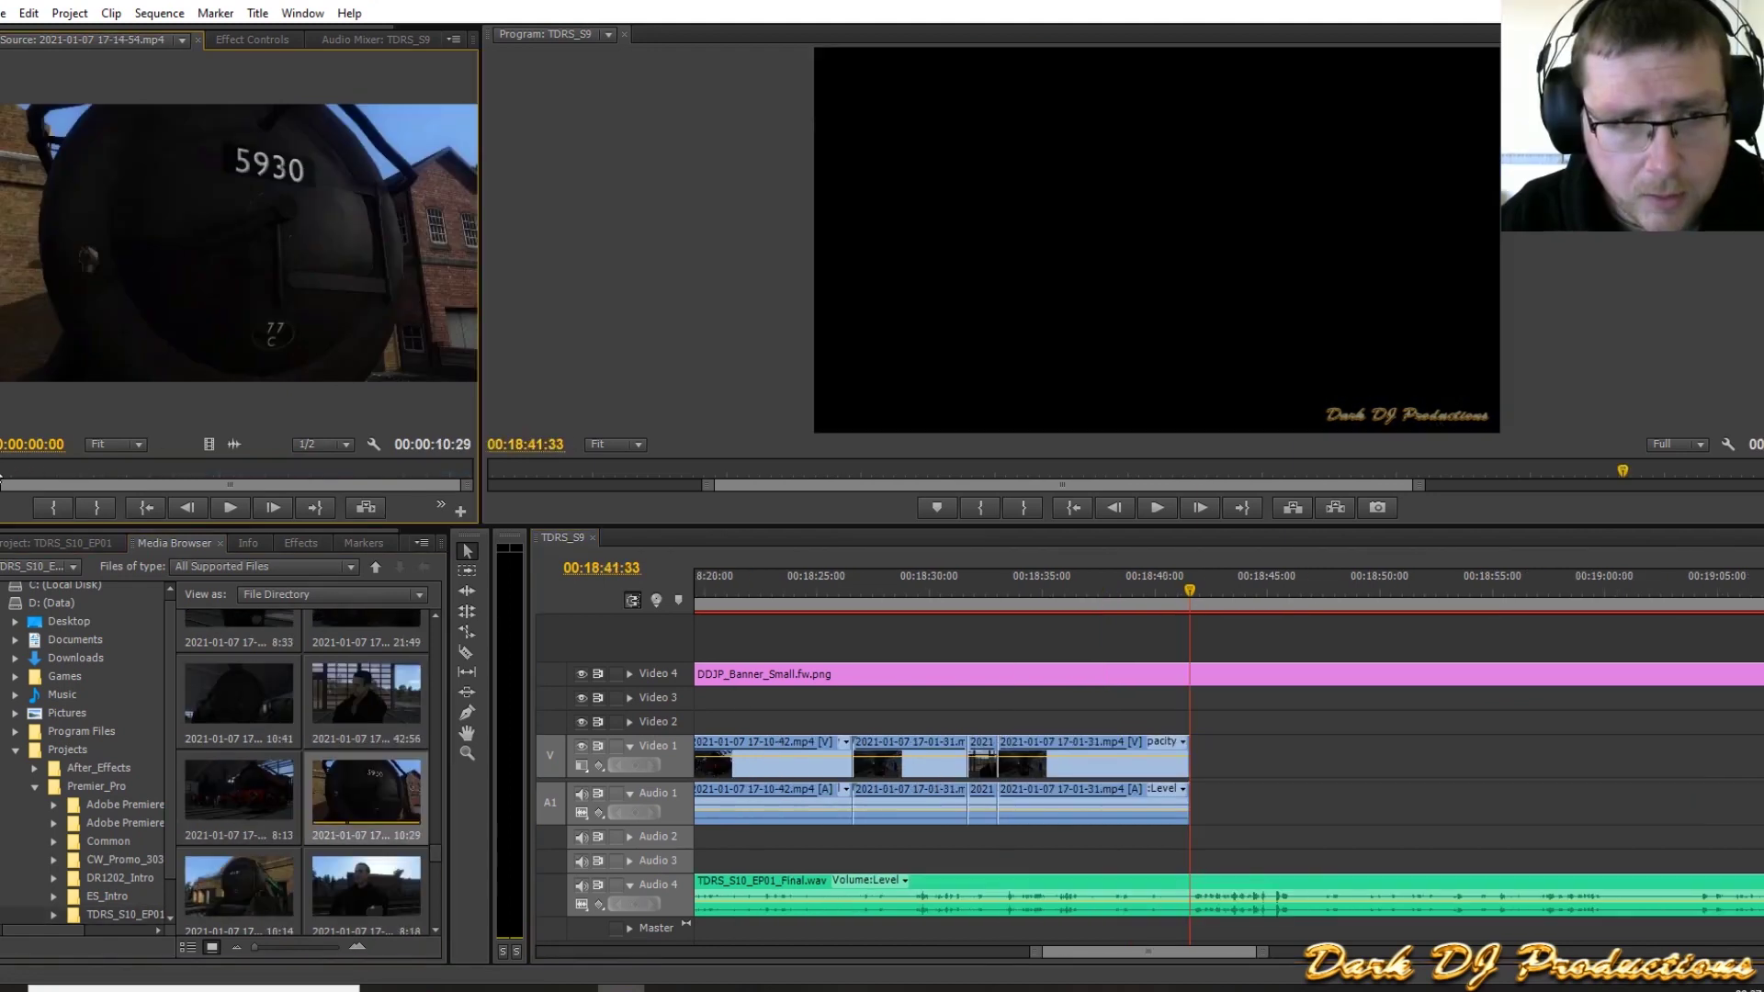
Step: Mark the 17-14-54 clip's In point at 00:00:04:34 and place the clip on Video 1 at 00:18:41:33
left_click_drag(1, 474, 39, 469)
mouse_move(210, 471)
left_mouse_down()
mouse_move(284, 468)
mouse_move(207, 469)
left_mouse_up()
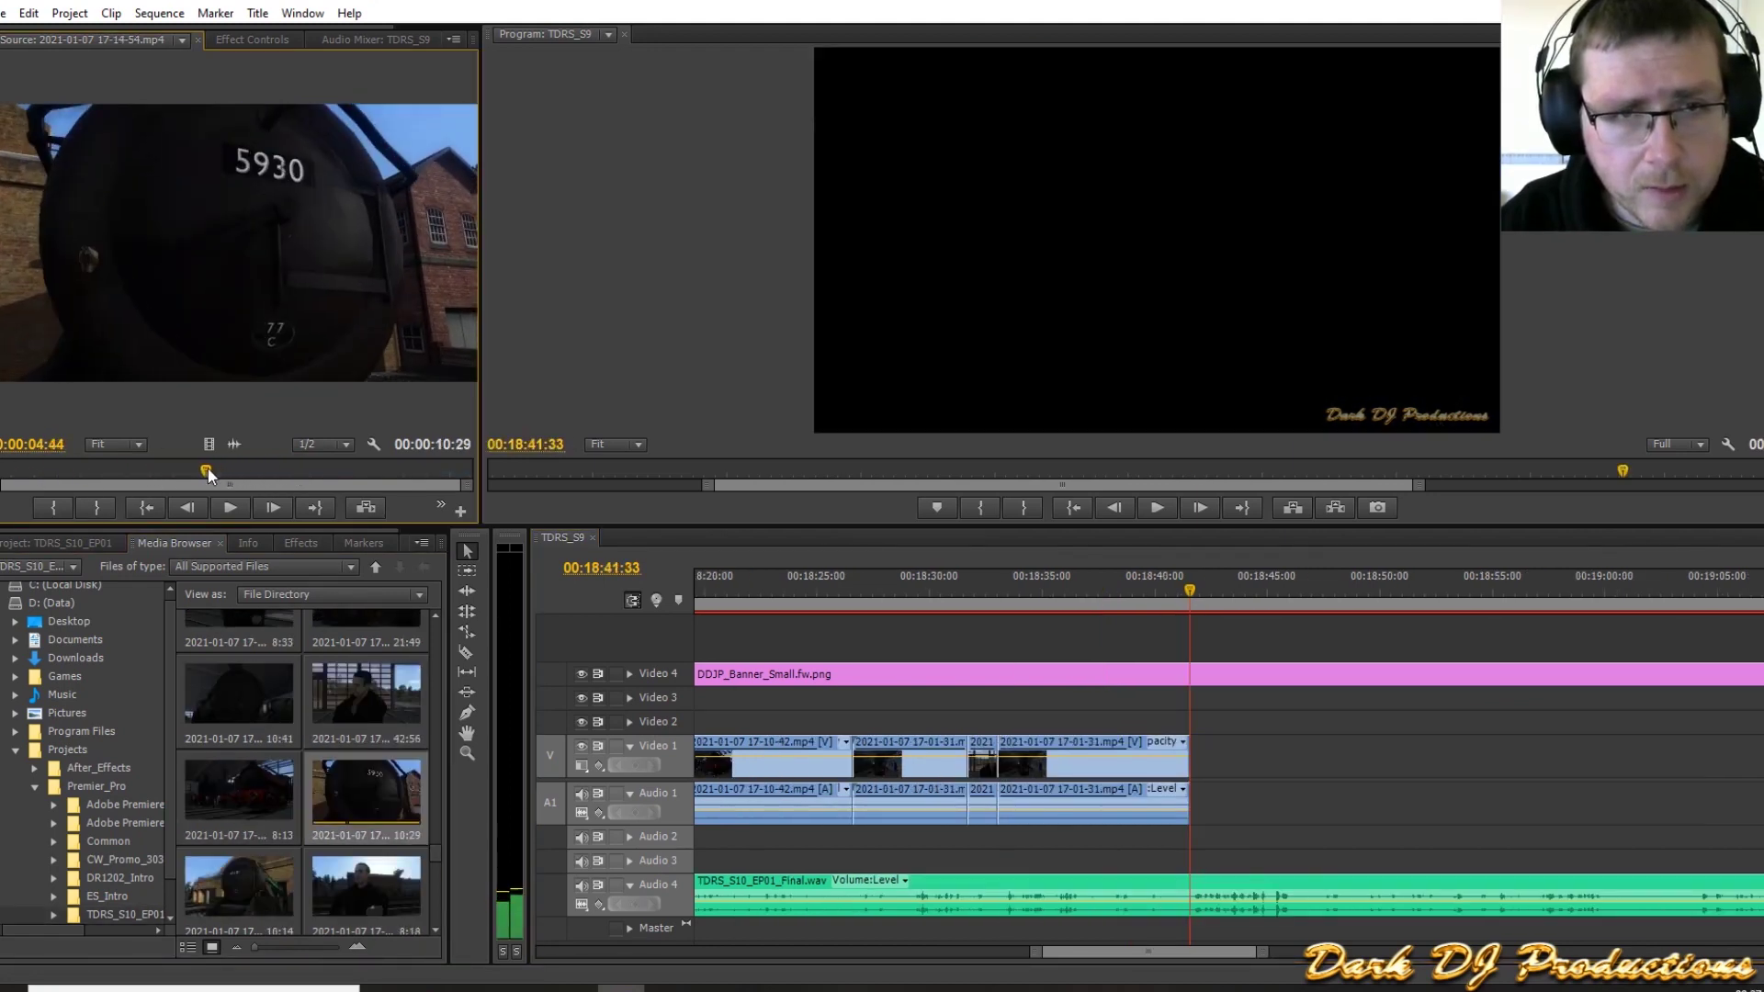
key("i")
left_click_drag(220, 285, 1194, 770)
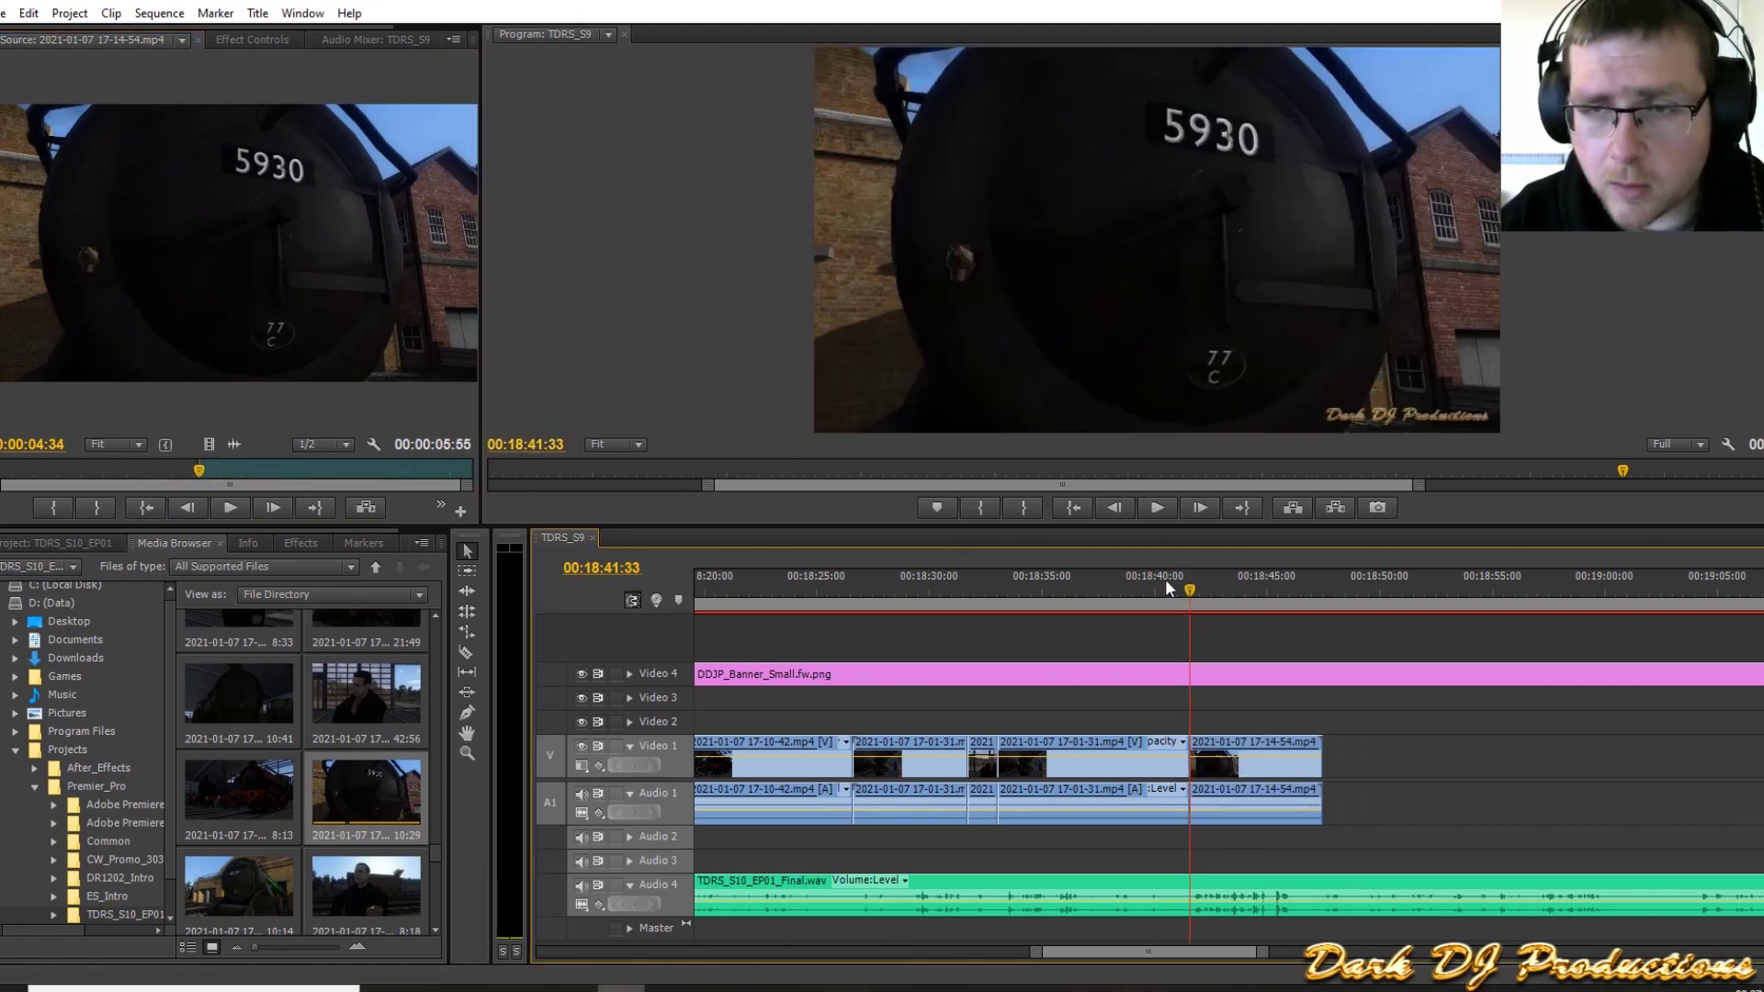
Step: Play across the join into the 17-14-54 clip to find its cut point and activate the Razor tool
left_click(1165, 585)
key("space")
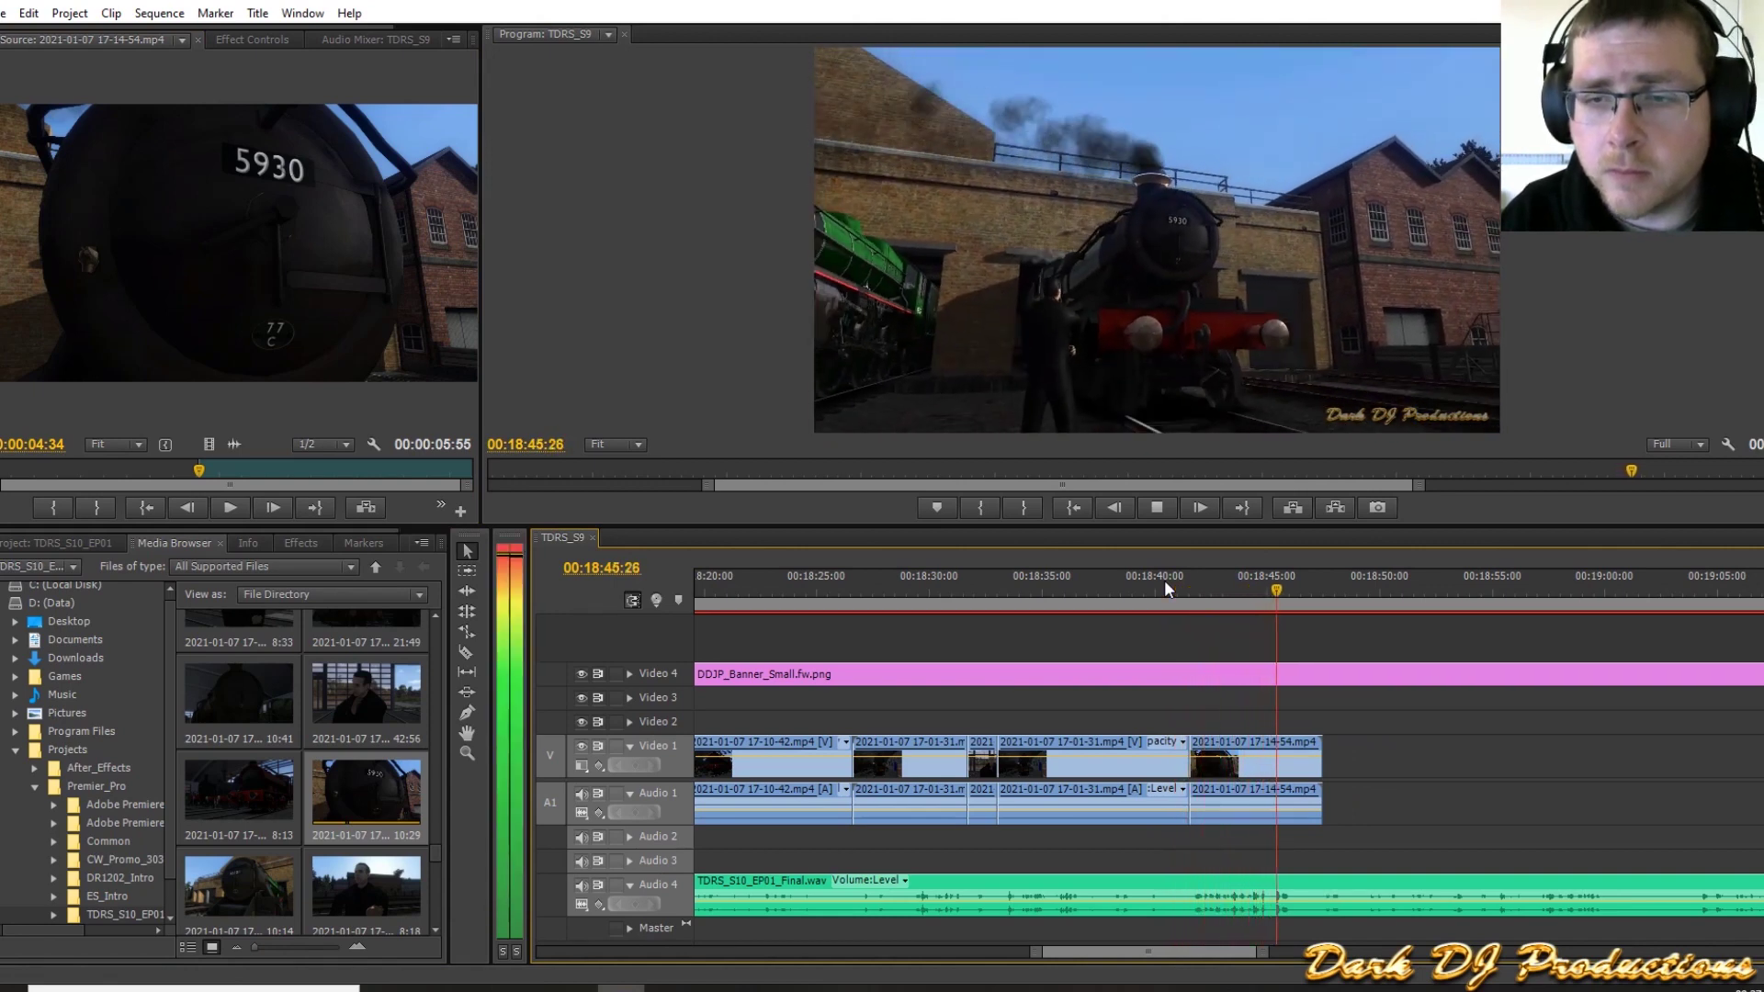
key("space")
left_click(468, 653)
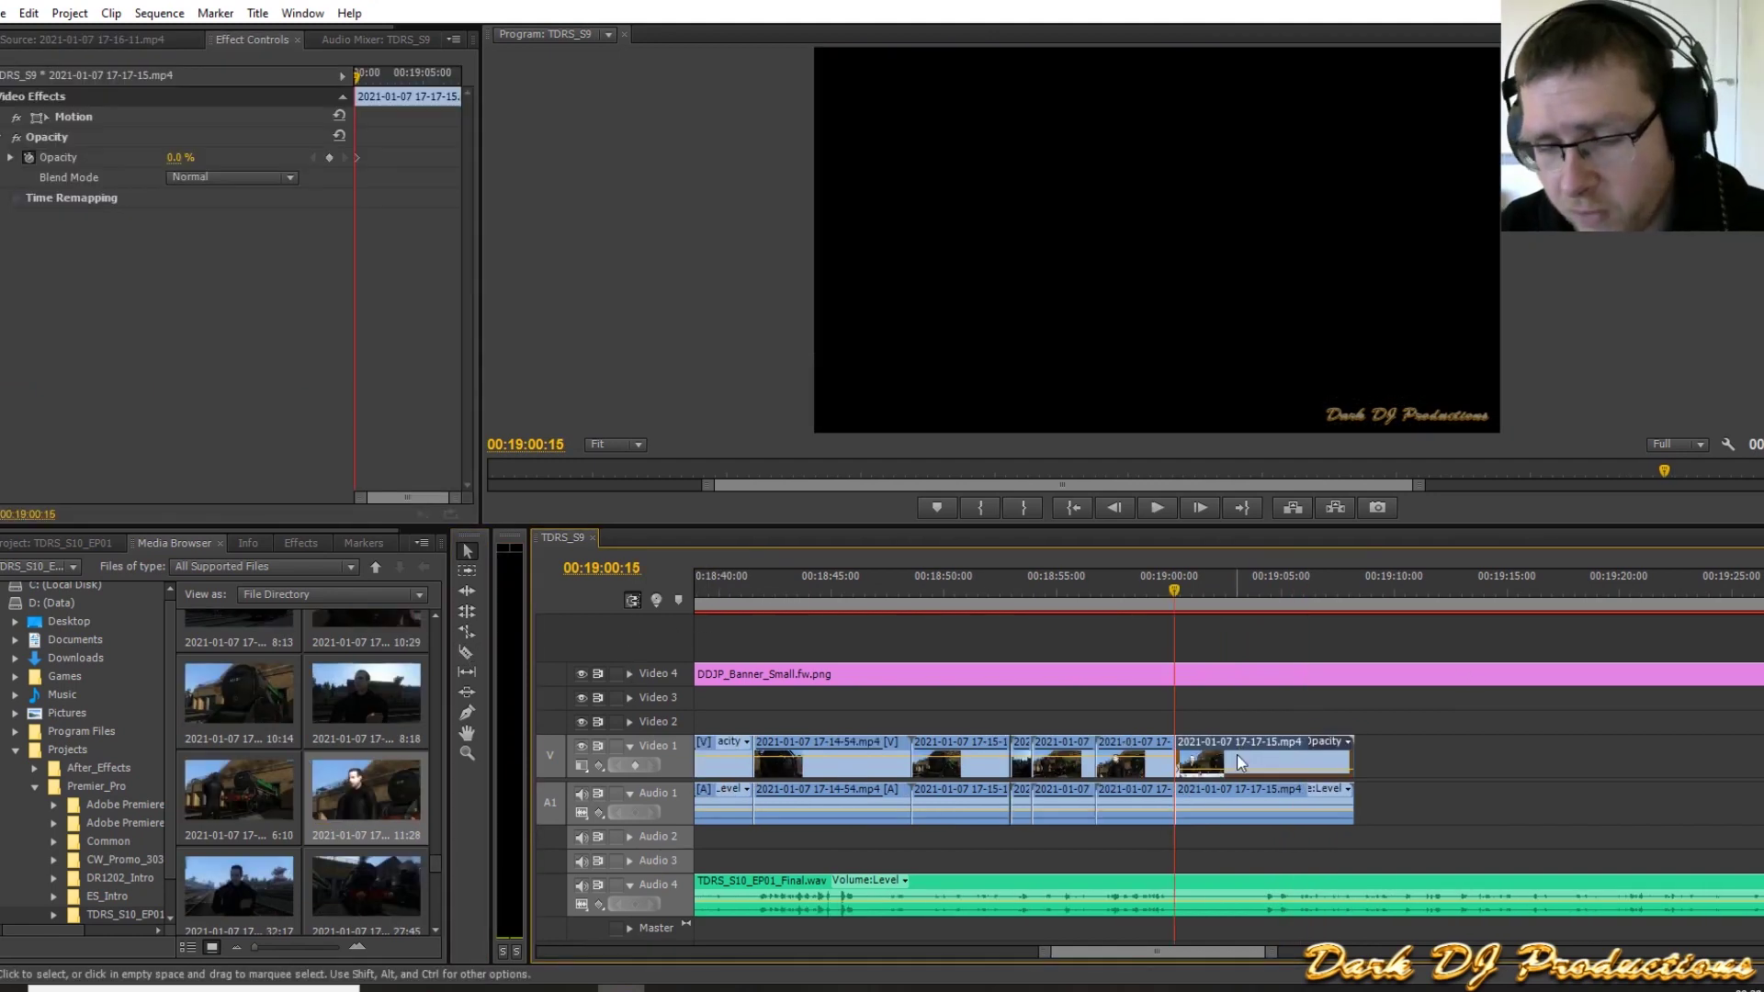
Step: Delete the video part of the 17-17-15 clip at 00:19:00:15 and launch Fireworks by searching for "firew"
key("Delete")
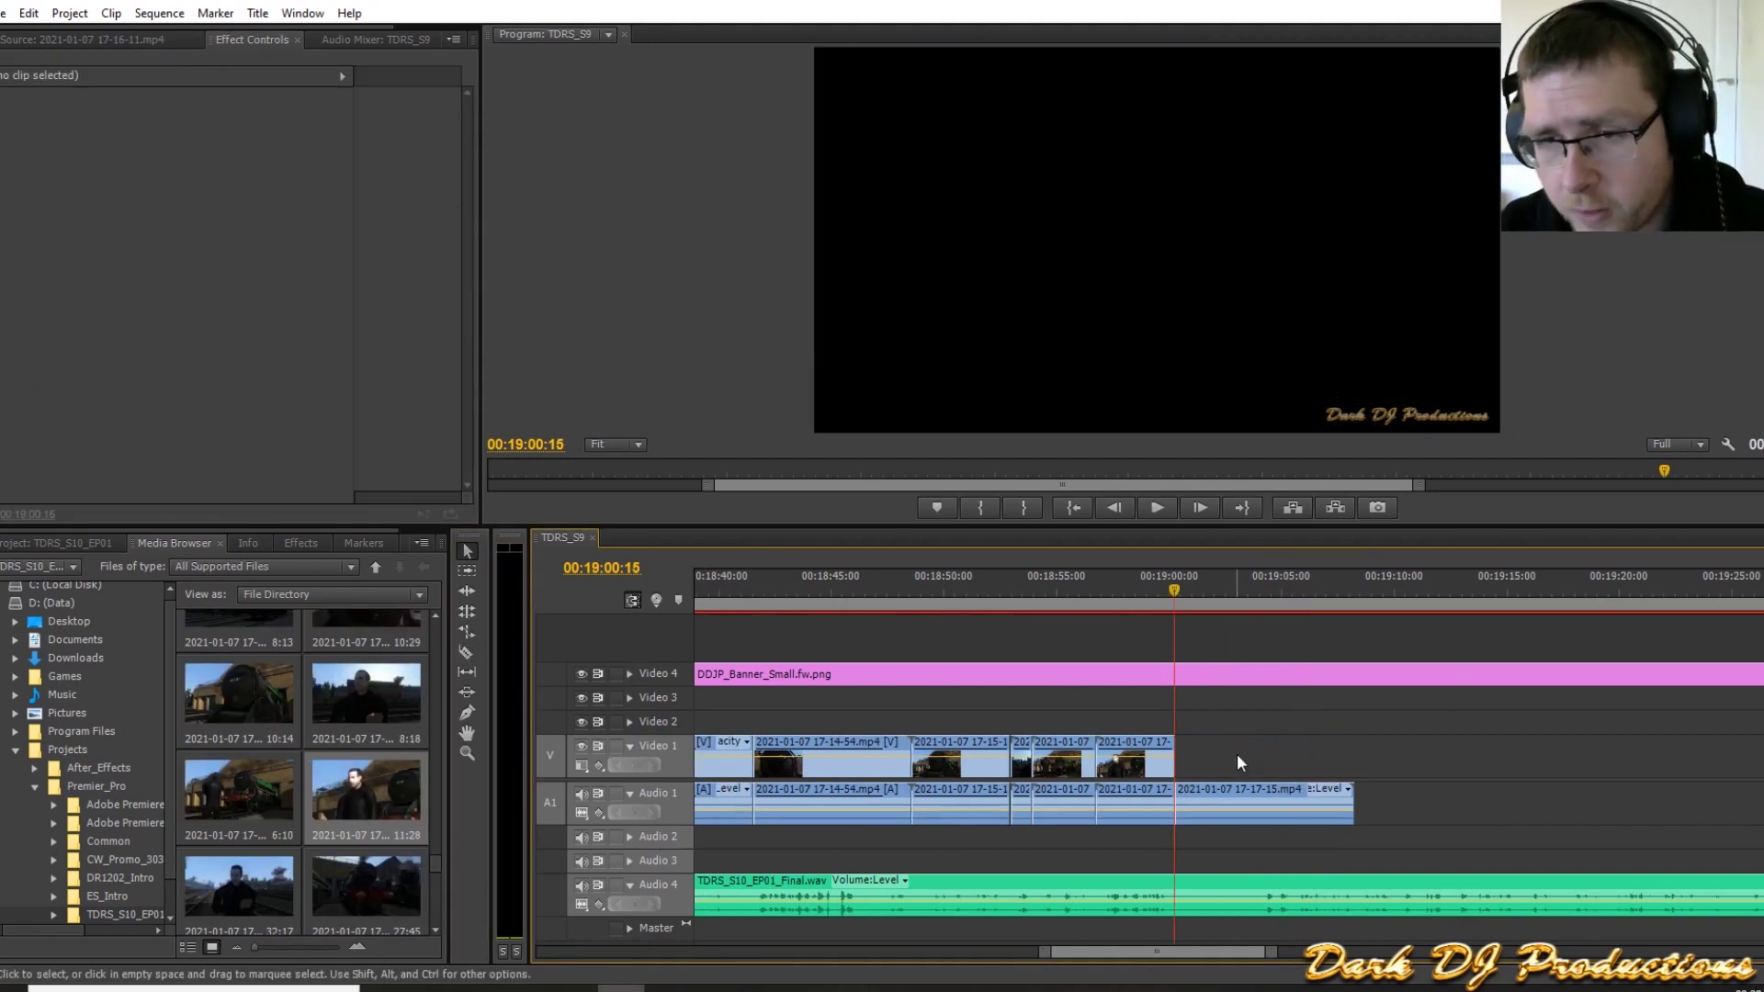
key("super")
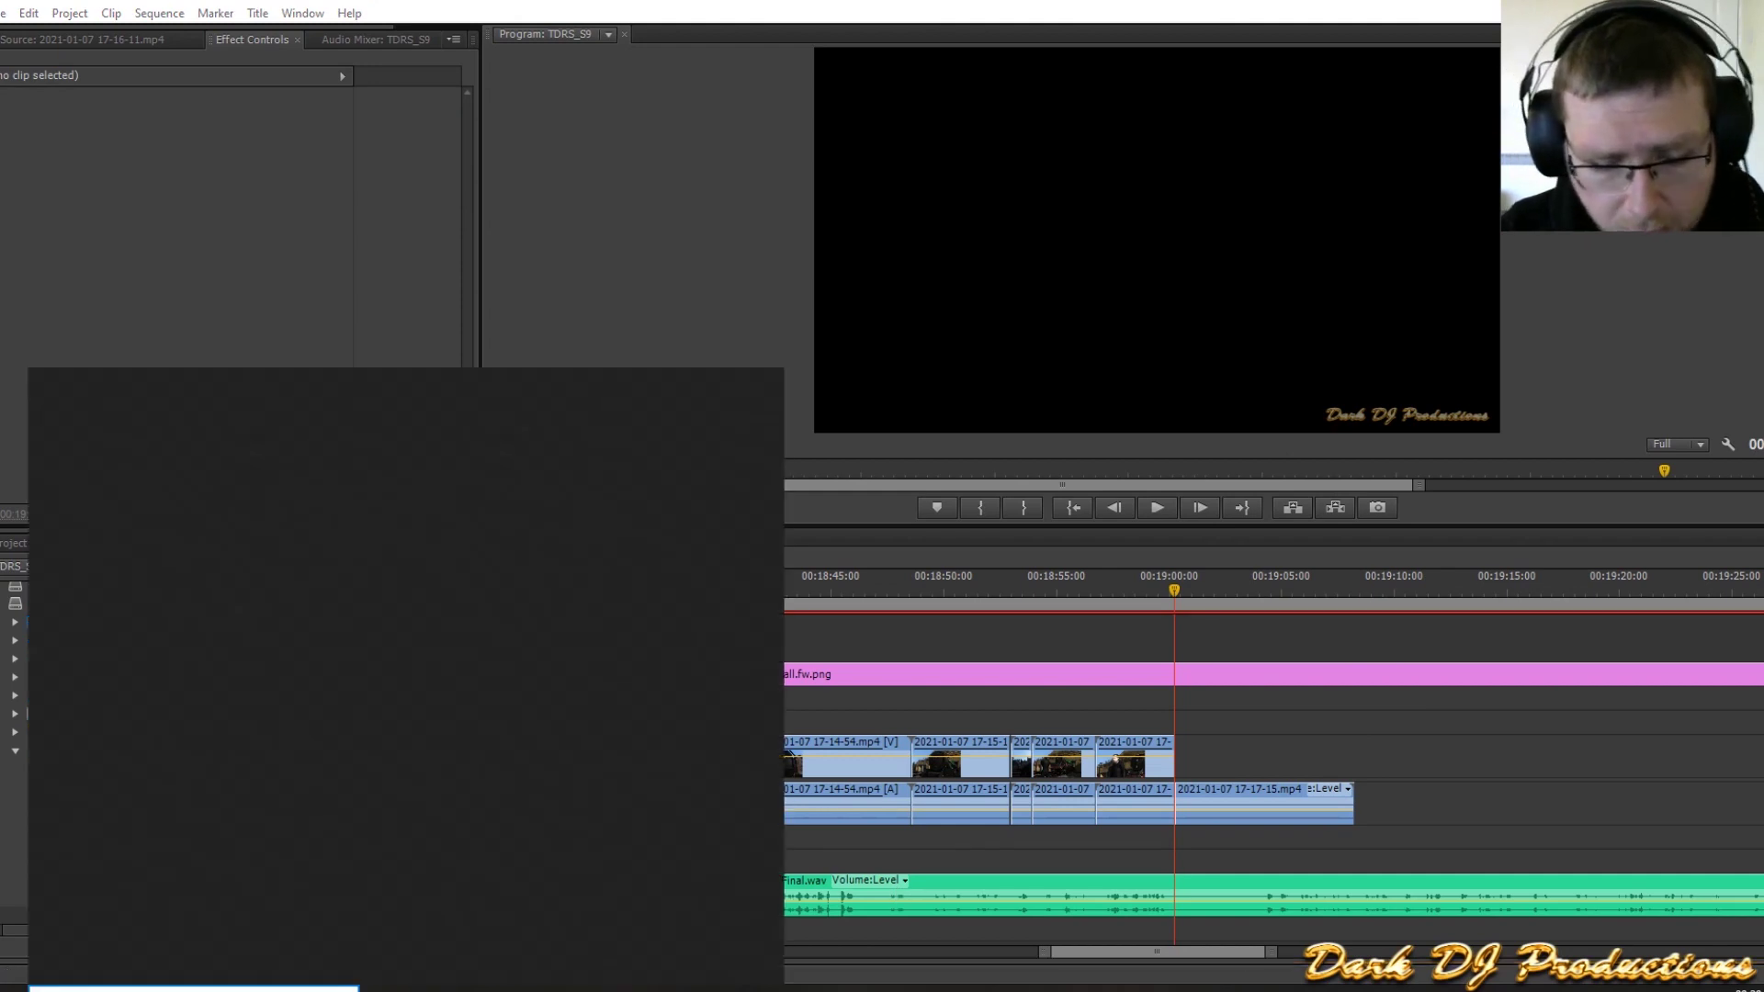
type("firew")
key("Return")
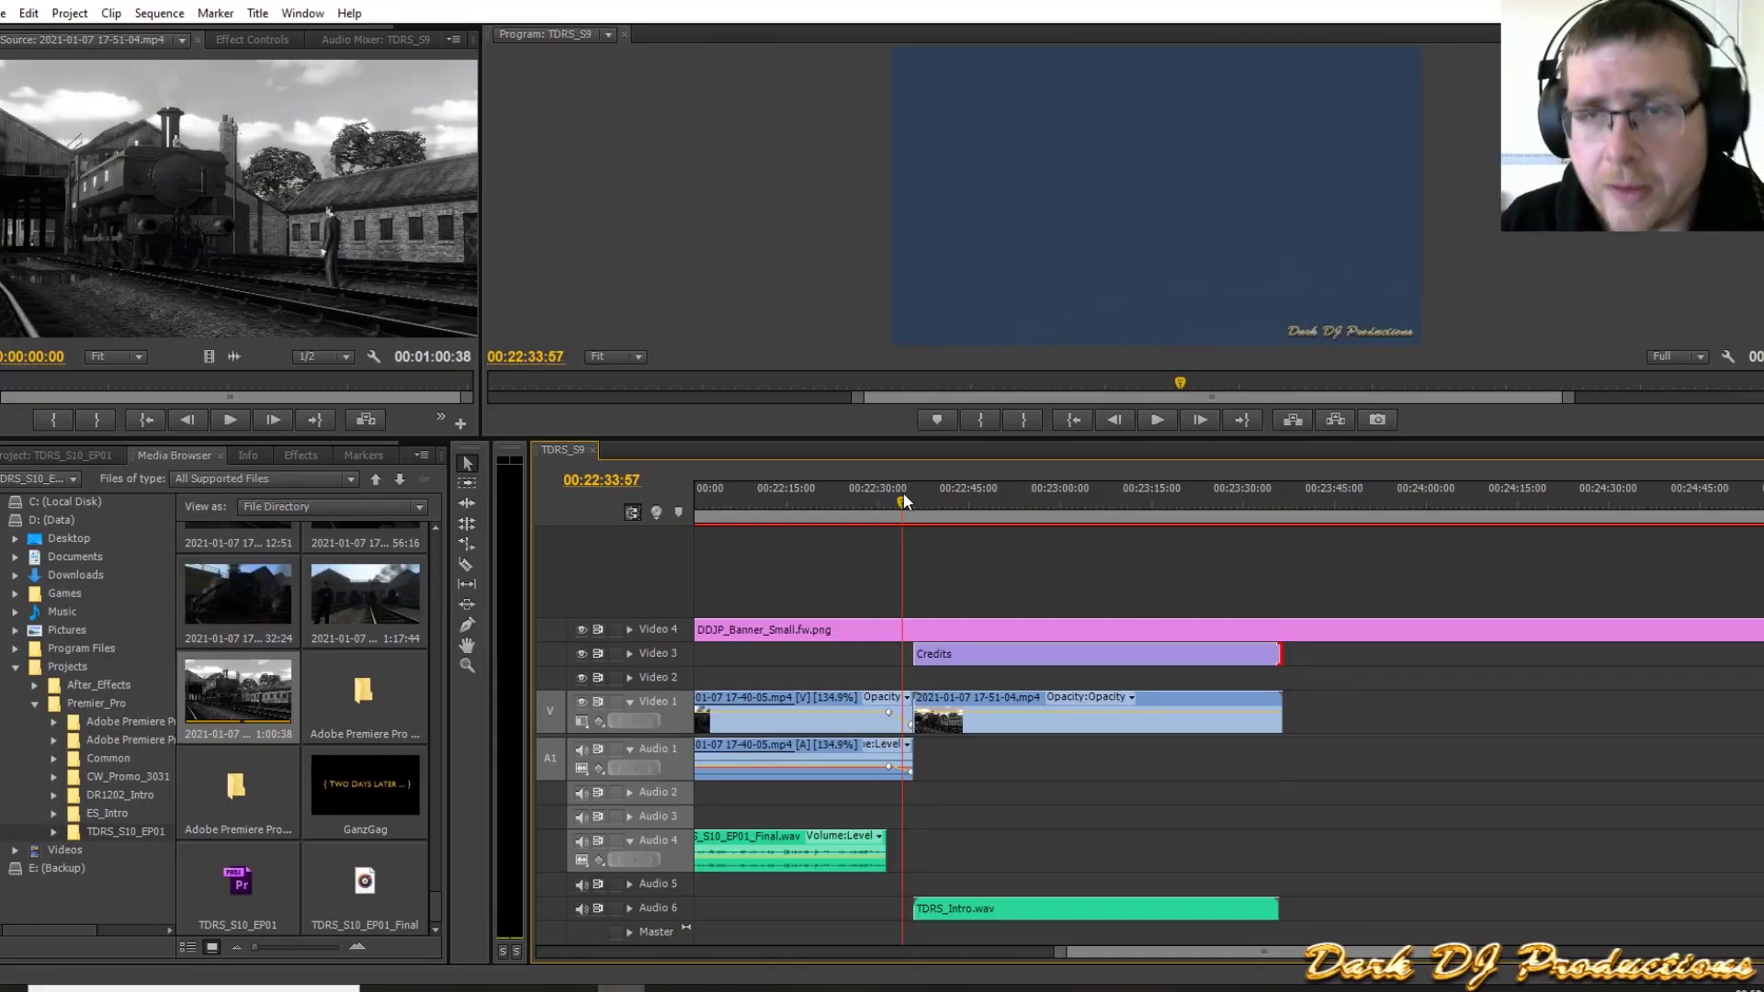
Step: Play the transition into the credits up to 00:22:36:45 and open the Set Gain value of TDRS_Intro.wav for editing
key("Return")
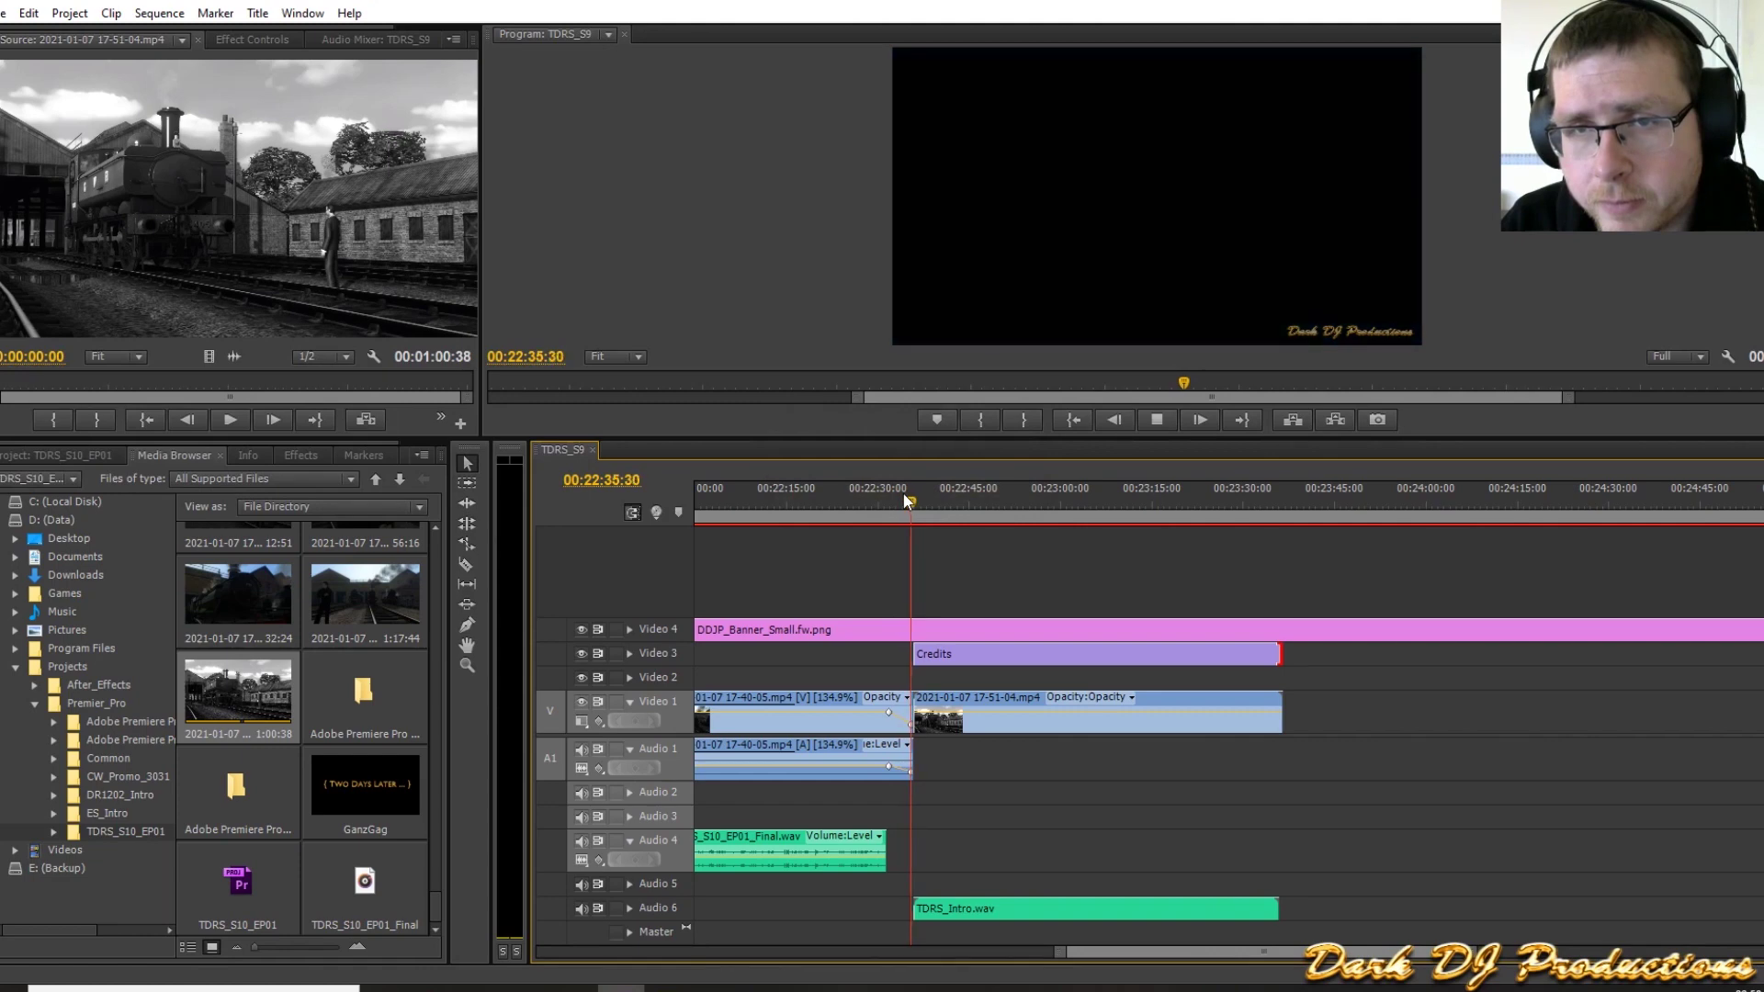
key("space")
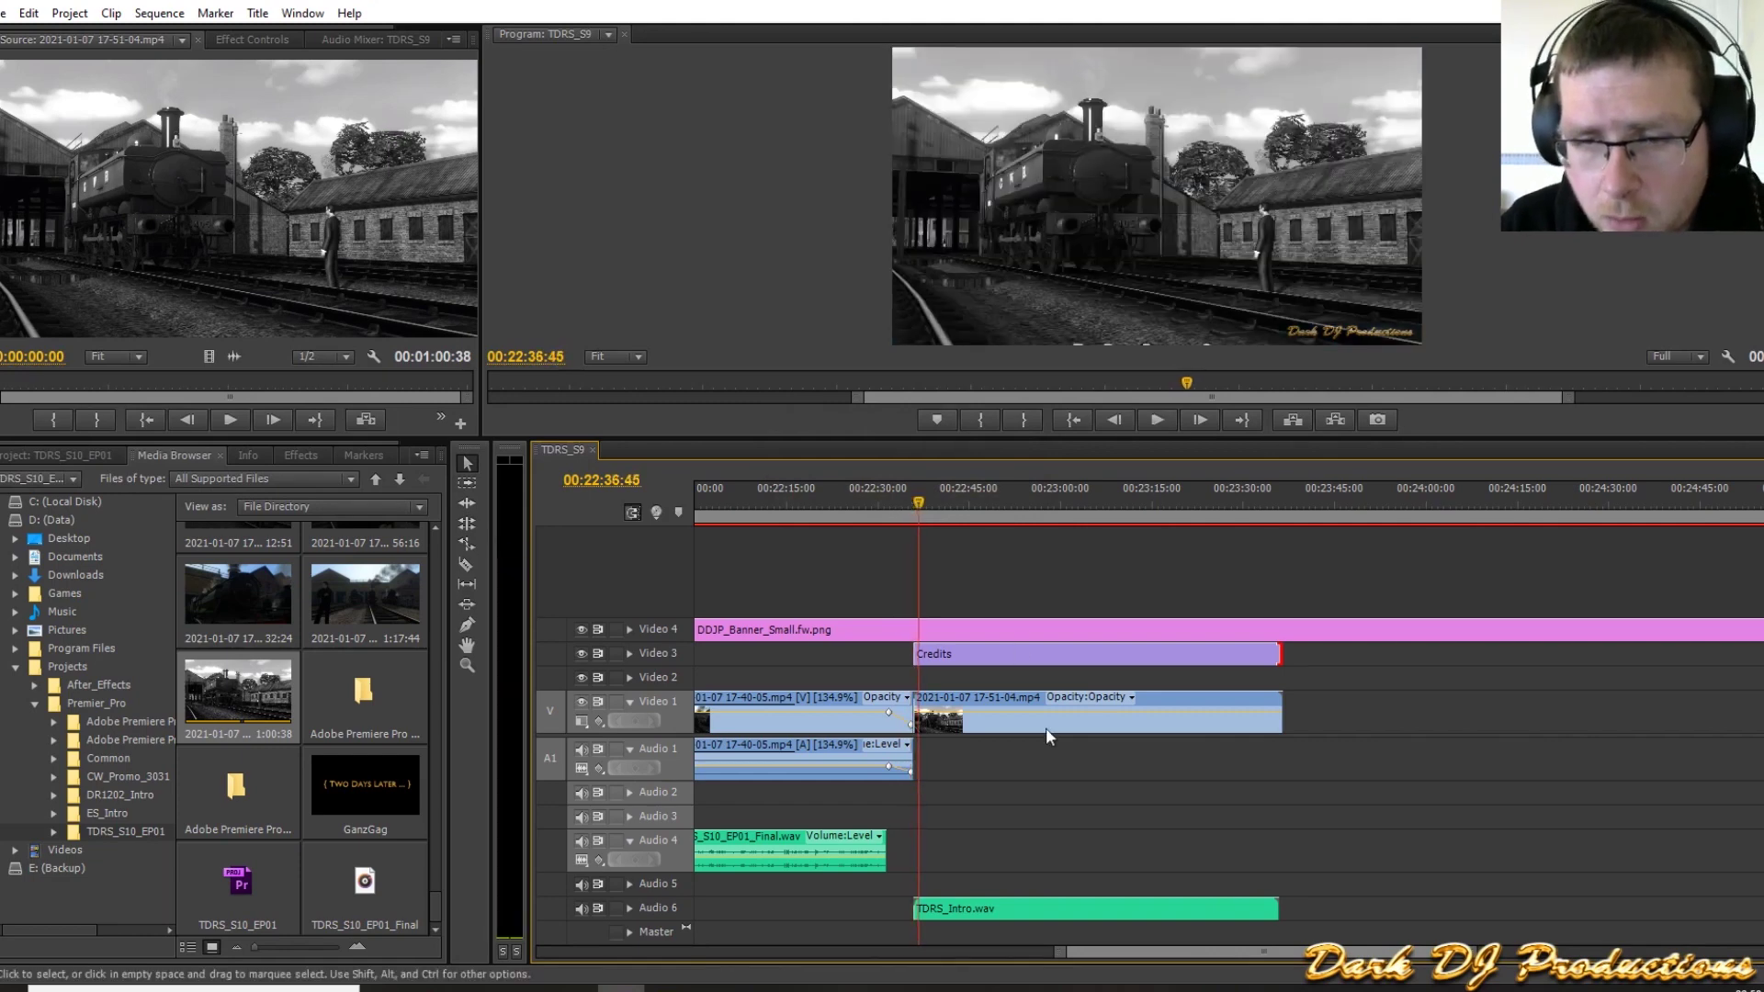
right_click(1015, 910)
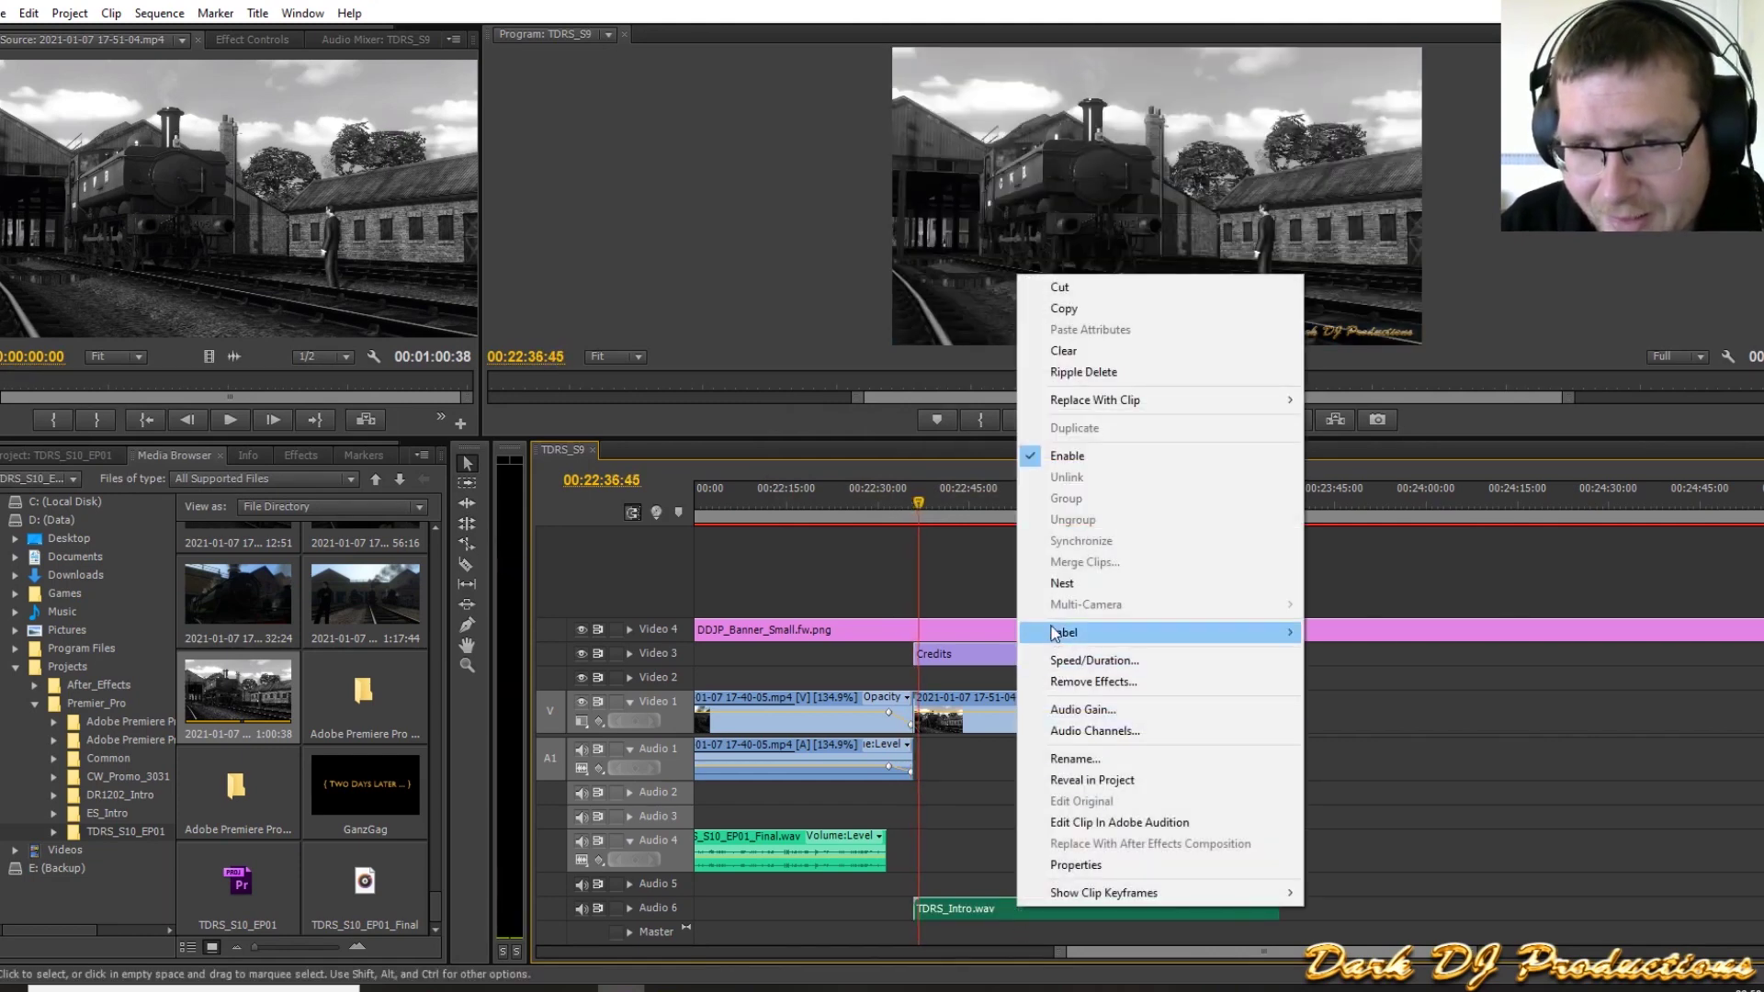
left_click(1073, 714)
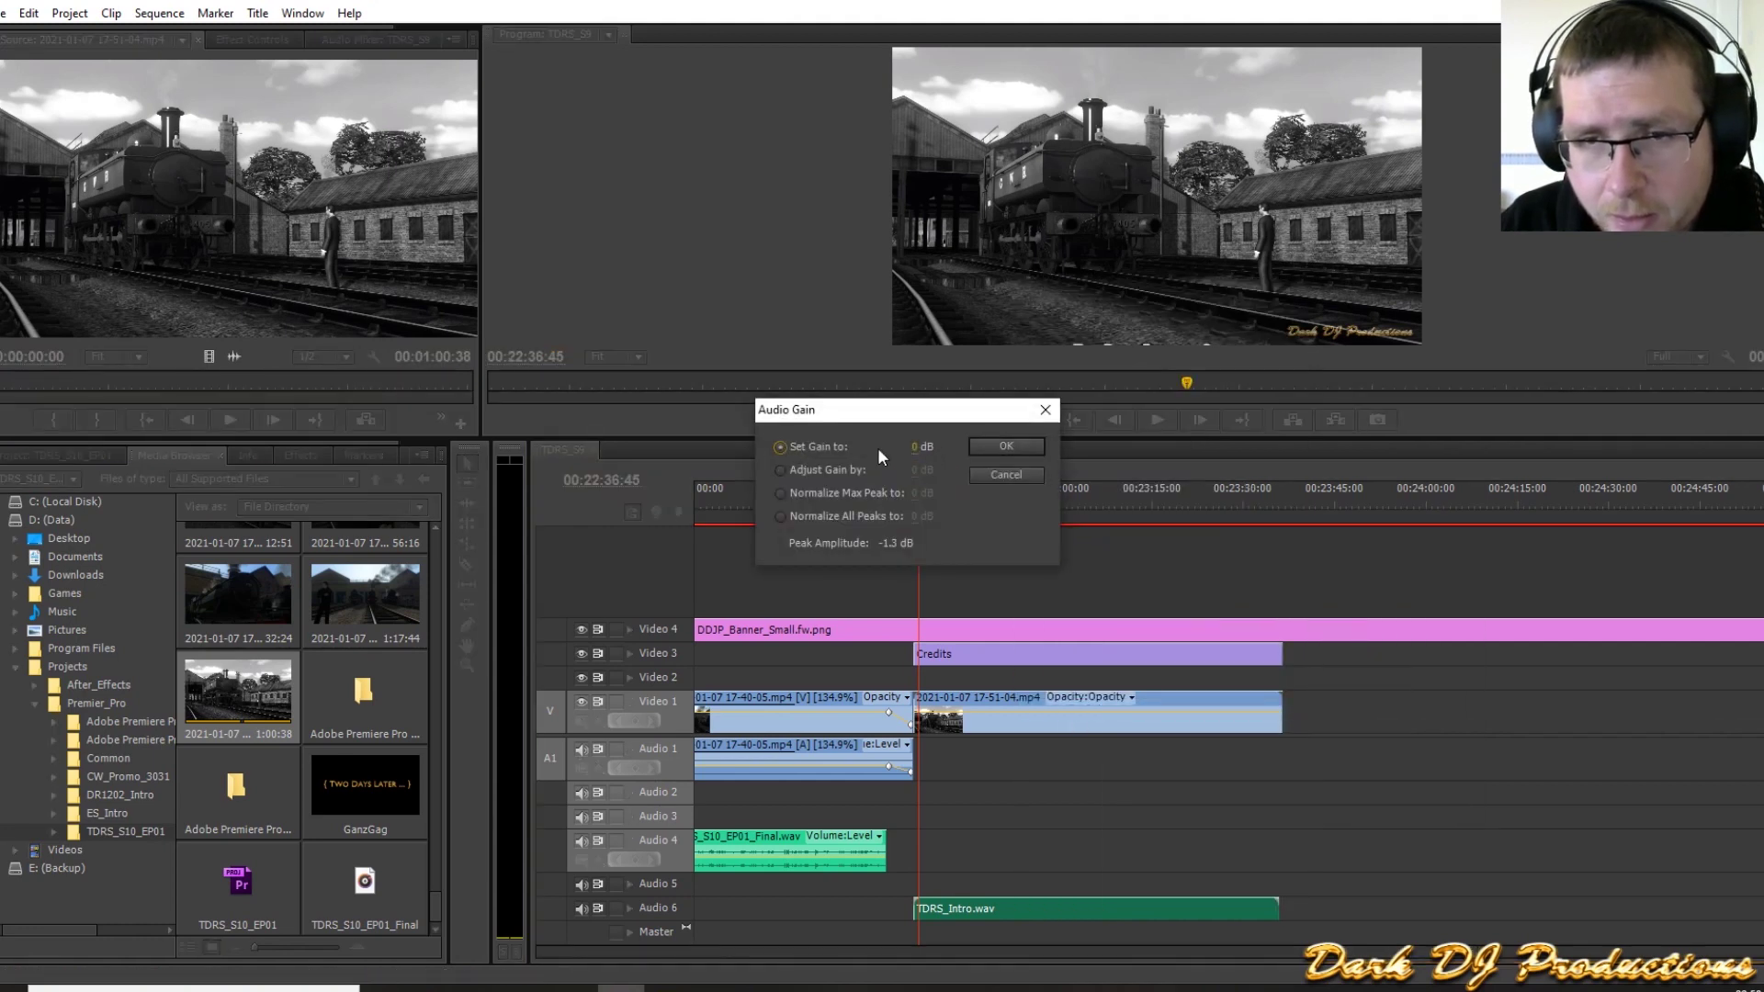
left_click(916, 448)
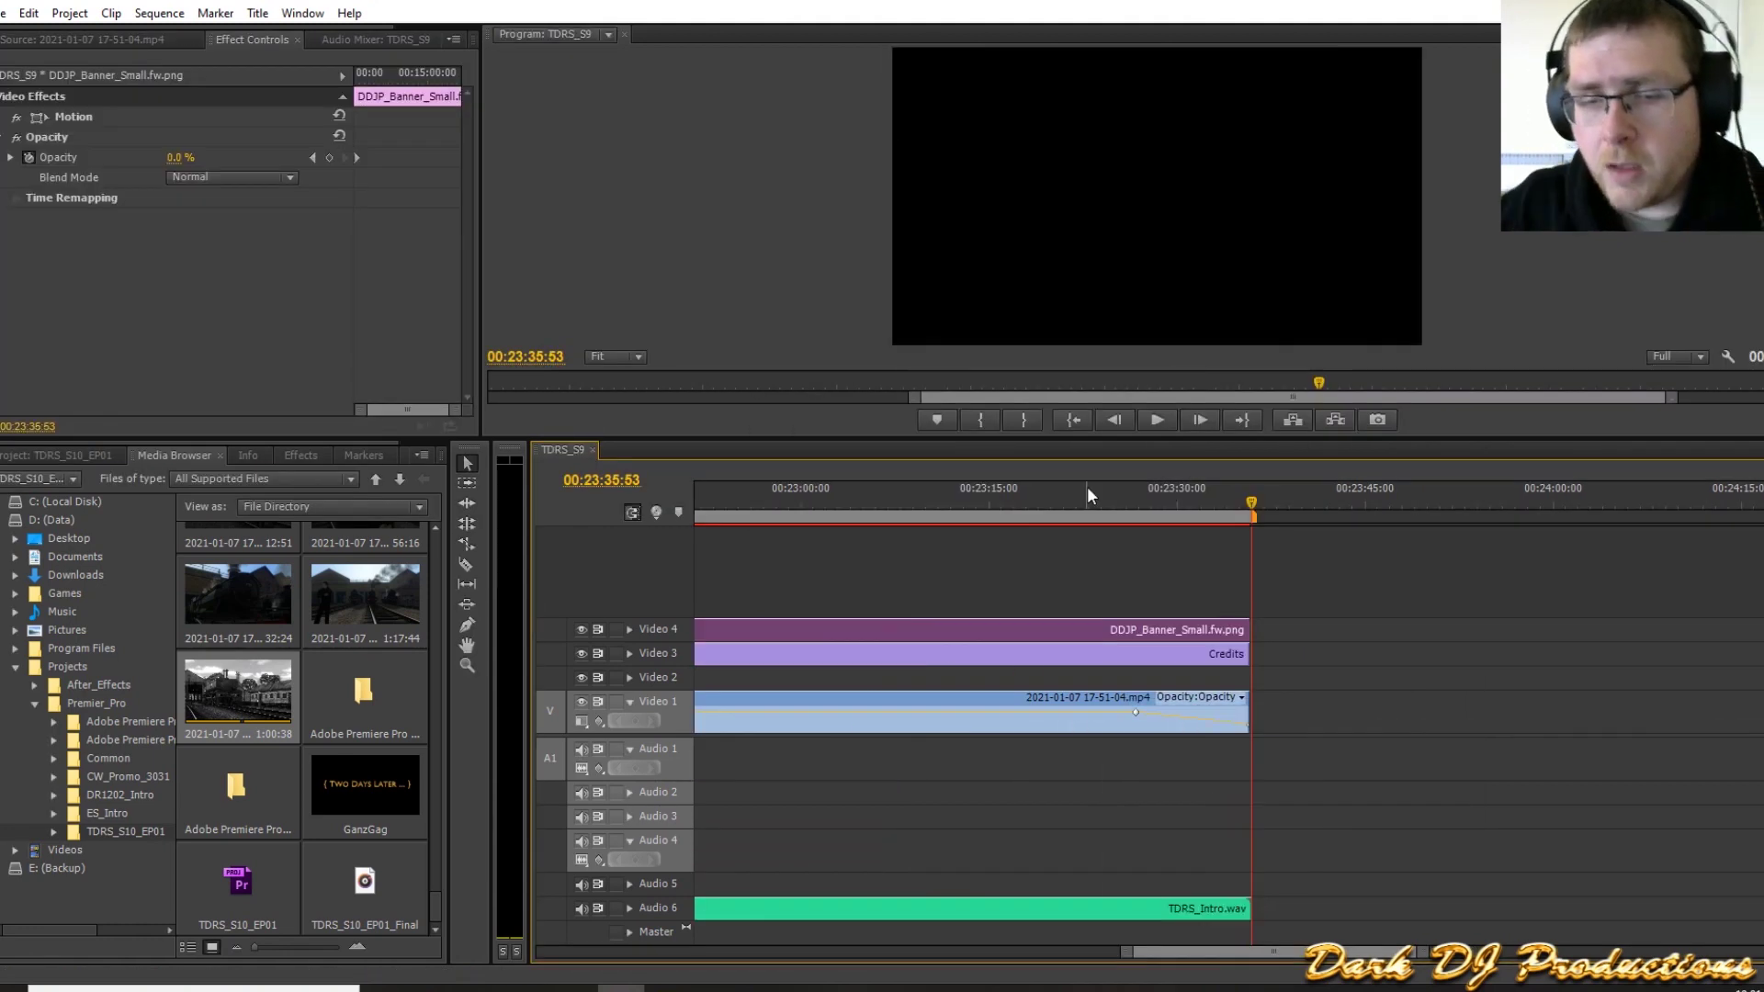